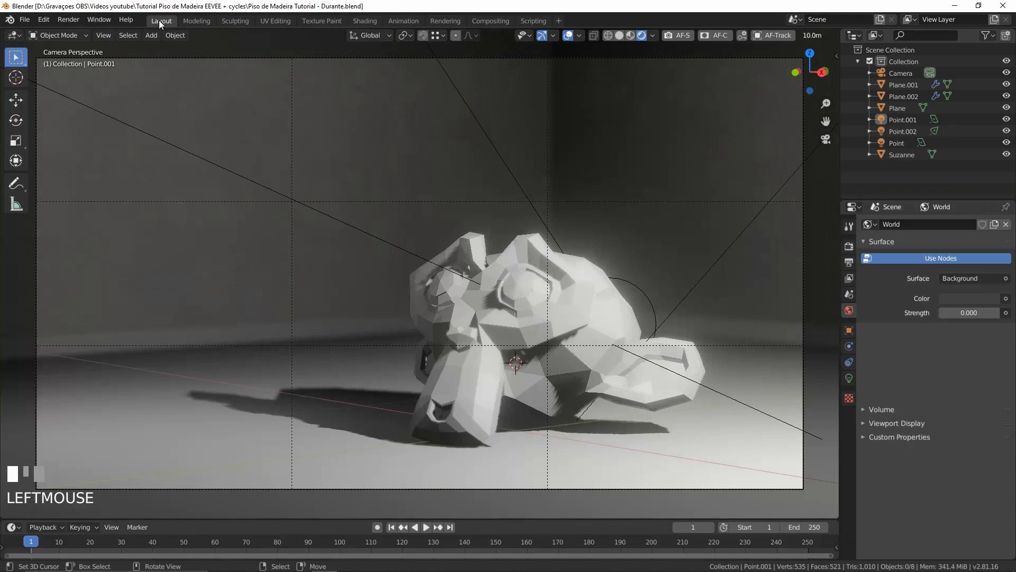
# Look over the whole room scene in the Layout workspace, and switch to the Shading workspace
pyautogui.click(160, 20)
pyautogui.moveTo(353, 159); pyautogui.dragTo(370, 214, button='middle')
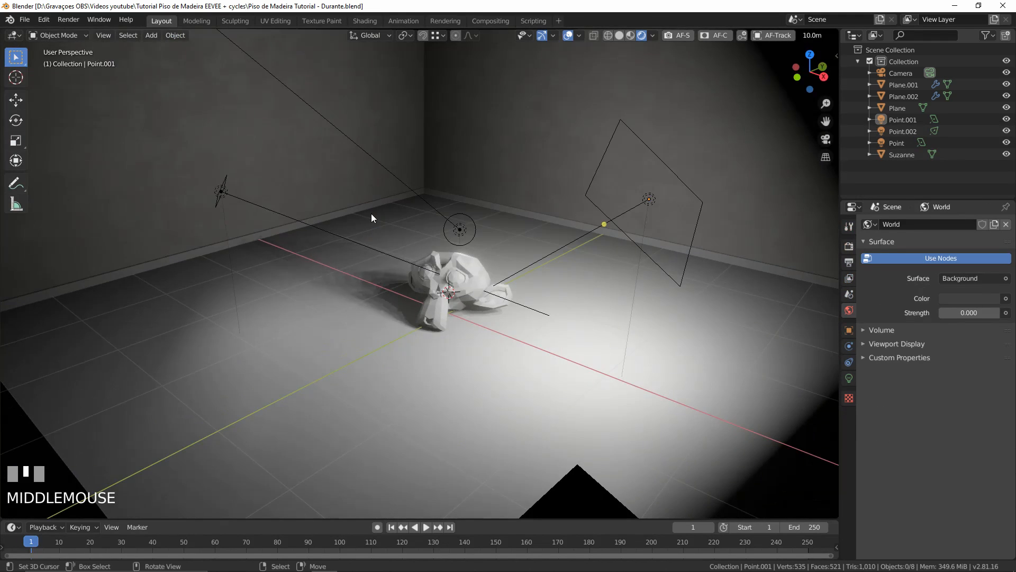
pyautogui.scroll(-2, 372, 215)
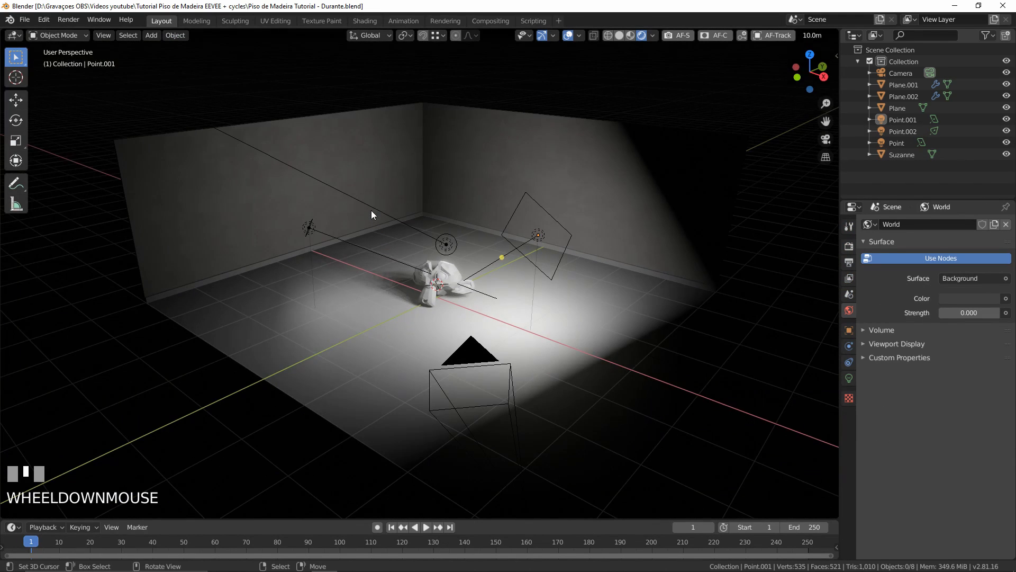
pyautogui.click(363, 20)
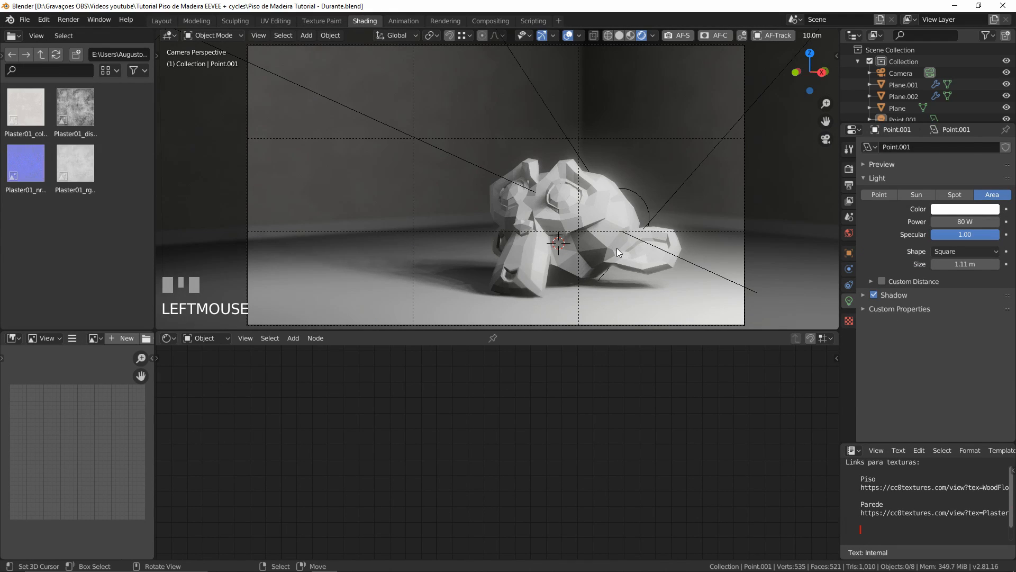
# Select the floor plane and create a new material for it
pyautogui.rightClick(391, 275)
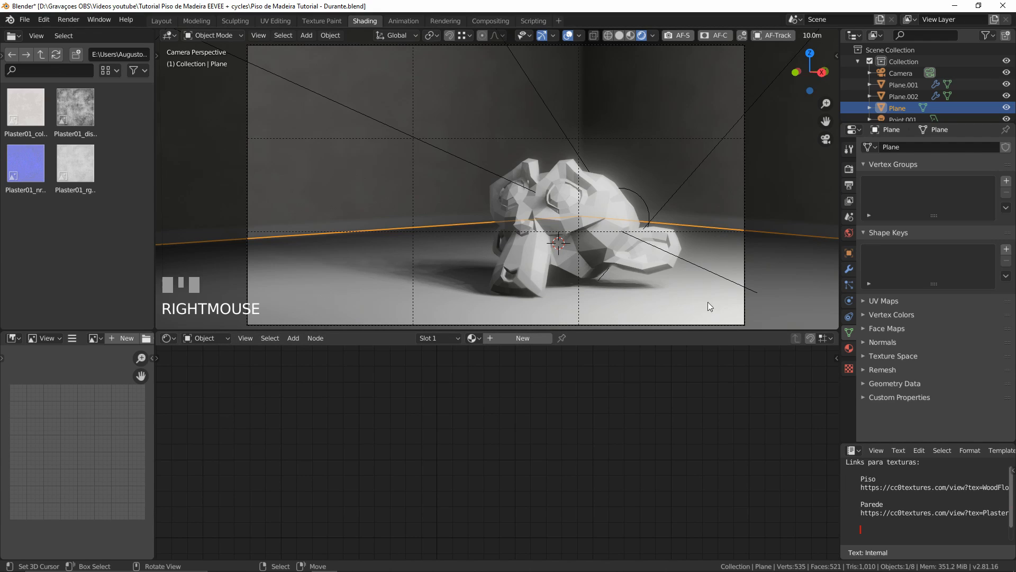
pyautogui.click(850, 348)
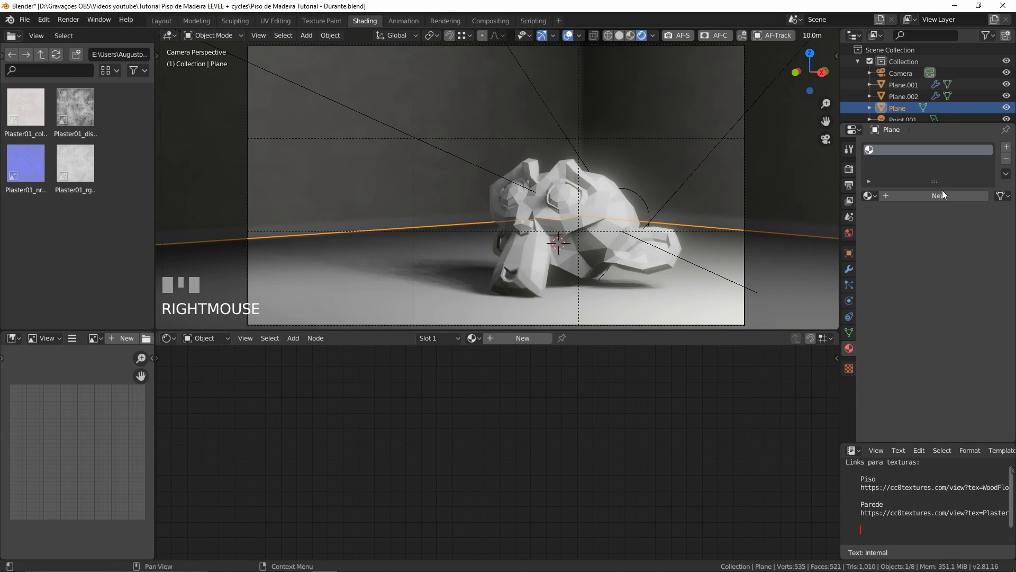
pyautogui.click(515, 338)
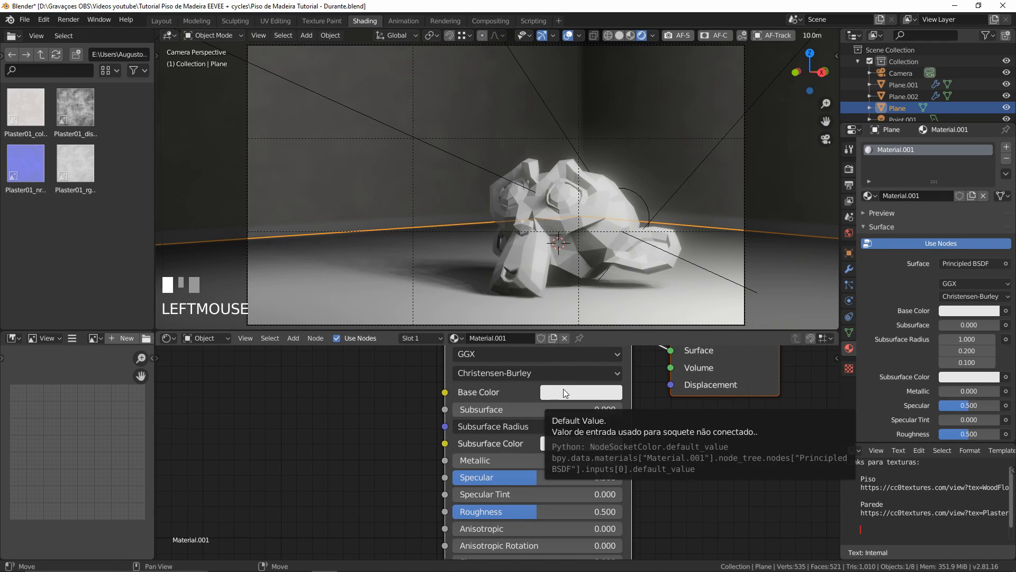
pyautogui.hotkey('ctrl', 'z')
pyautogui.click(904, 196)
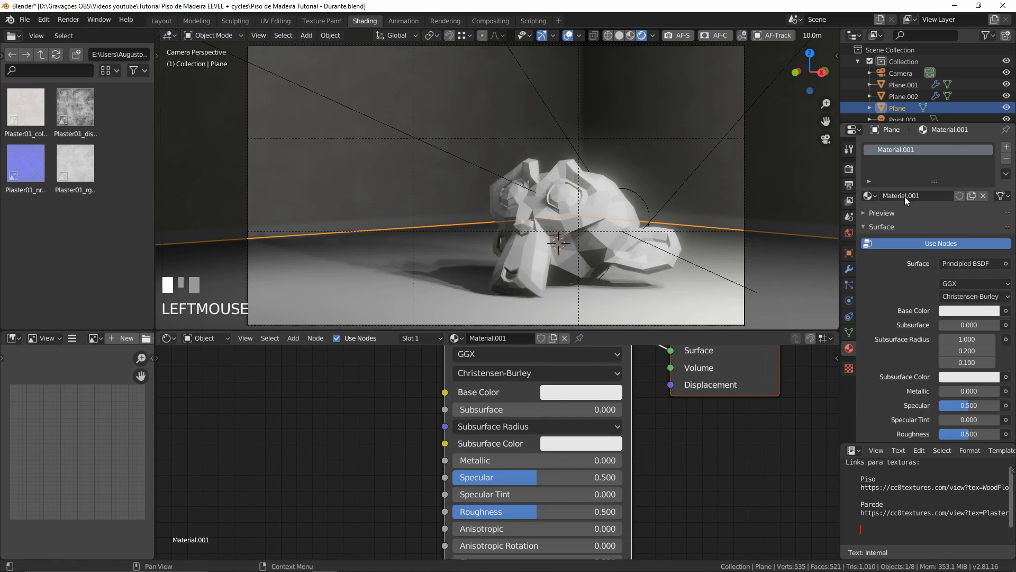
# Rename the floor plane's material as "Piso de Madeira"
pyautogui.moveTo(499, 409); pyautogui.dragTo(482, 478, button='middle')
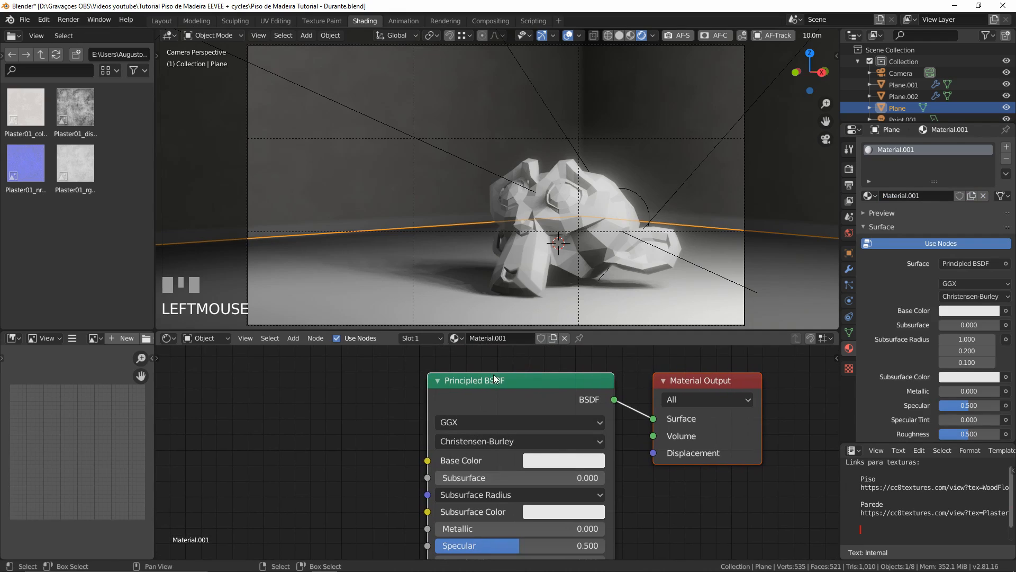
pyautogui.click(508, 338)
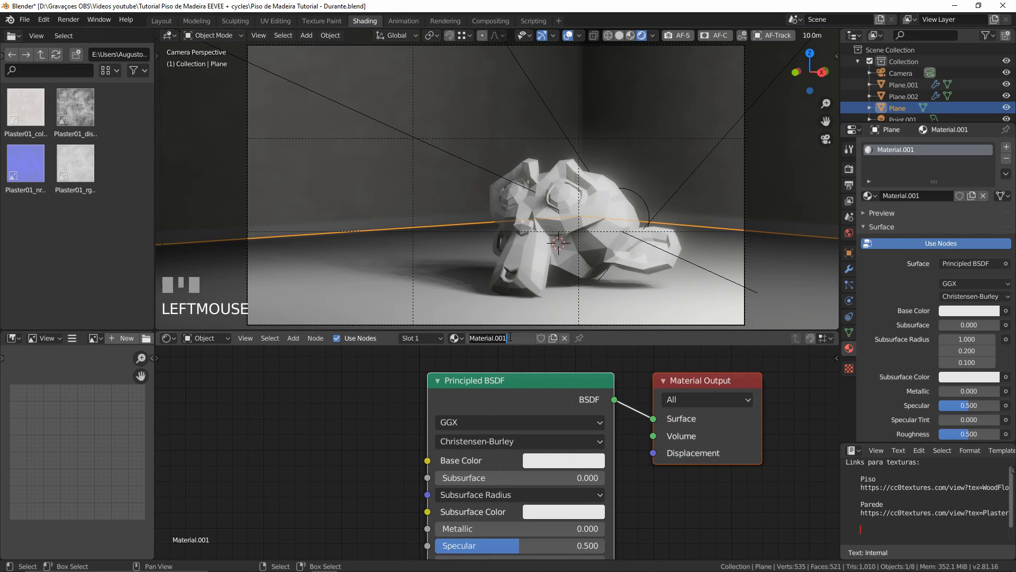
pyautogui.write('Piso de Madeira')
pyautogui.press('Return')
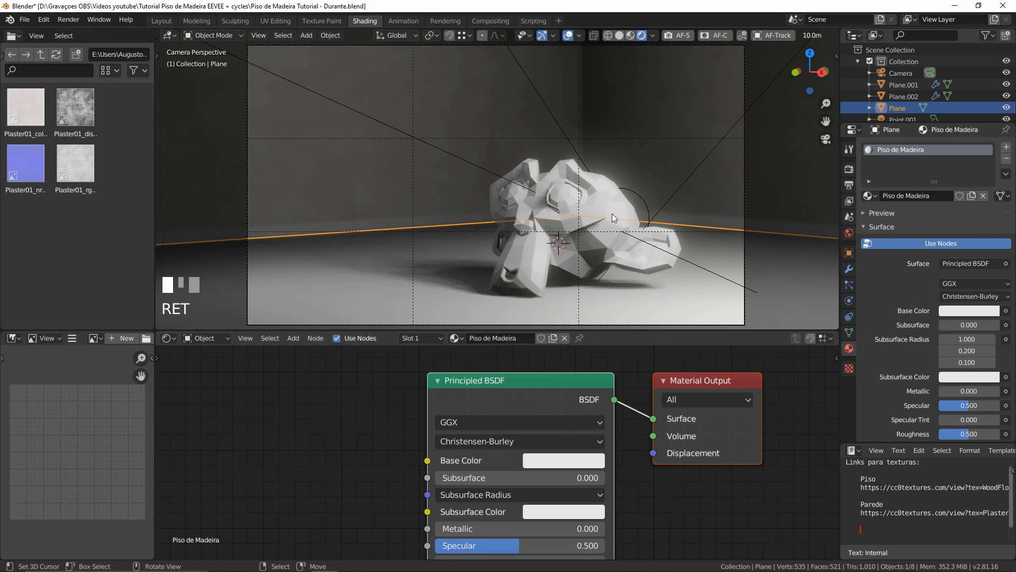
# Switch to Chrome to view the Wood Floor #11 page on CC0 Textures, and return to Blender
pyautogui.hotkey('alt', 'Tab')
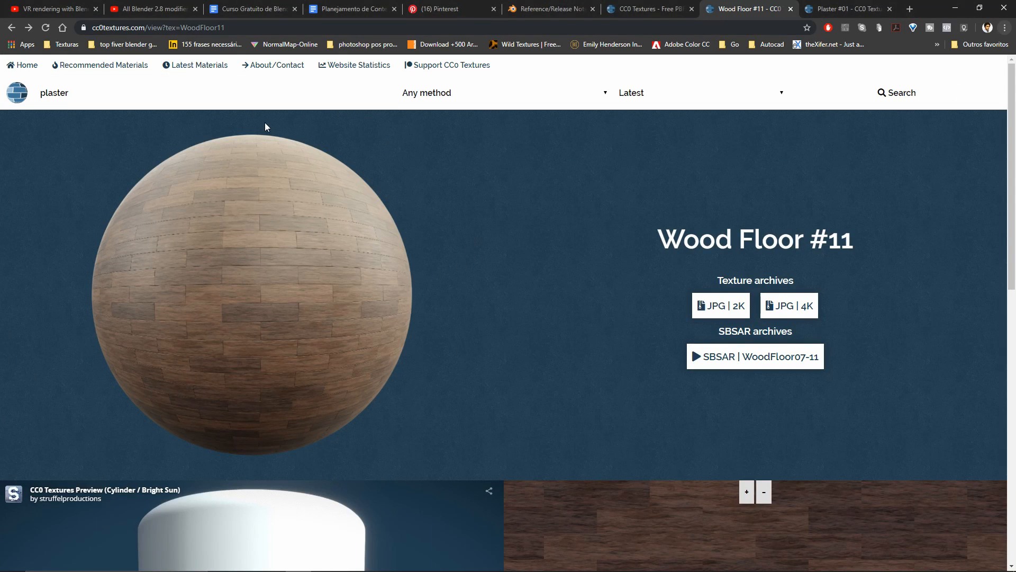
pyautogui.hotkey('alt', 'Tab')
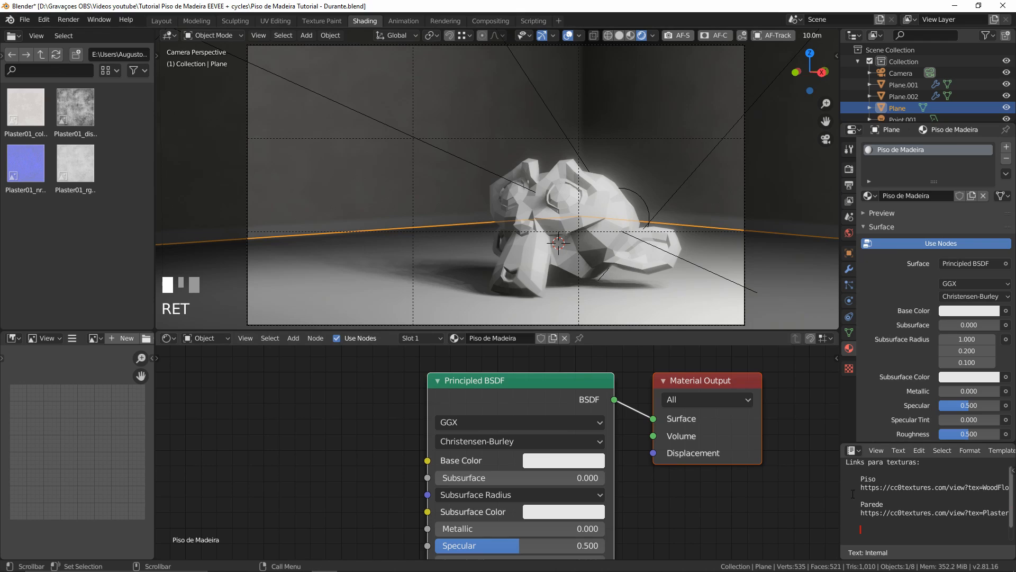
pyautogui.hotkey('alt', 'Tab')
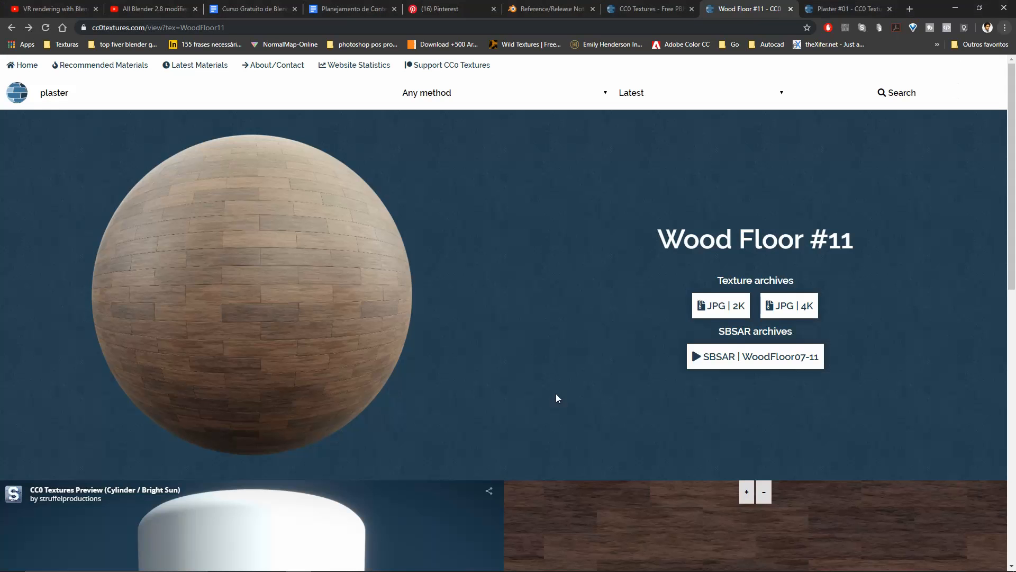
pyautogui.hotkey('alt', 'Tab')
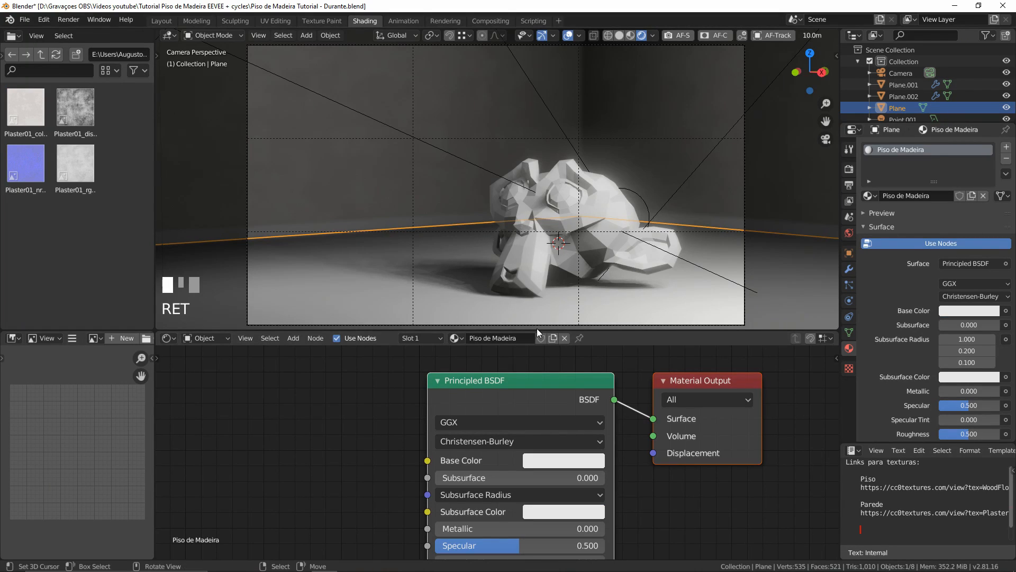
# Copy the [4K]WoodFloor11 folder path from File Explorer and open that folder in Blender's file browser
pyautogui.hotkey('alt', 'Tab')
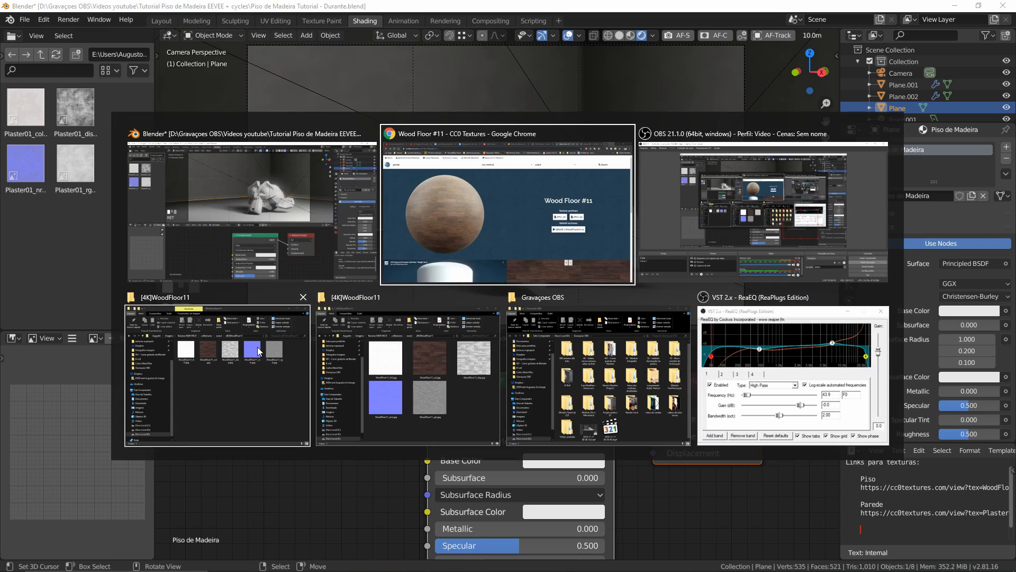
pyautogui.click(402, 348)
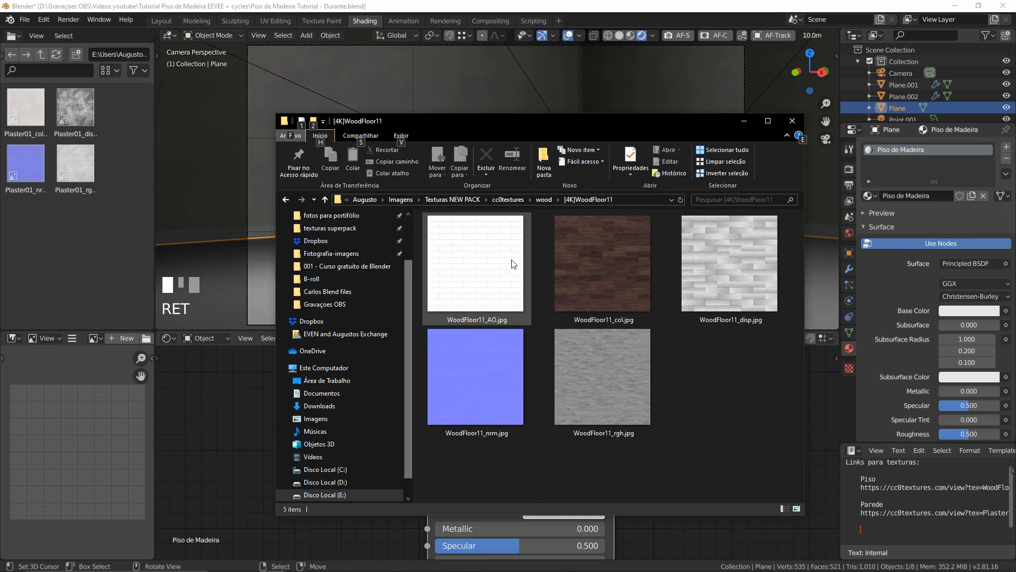
pyautogui.click(625, 199)
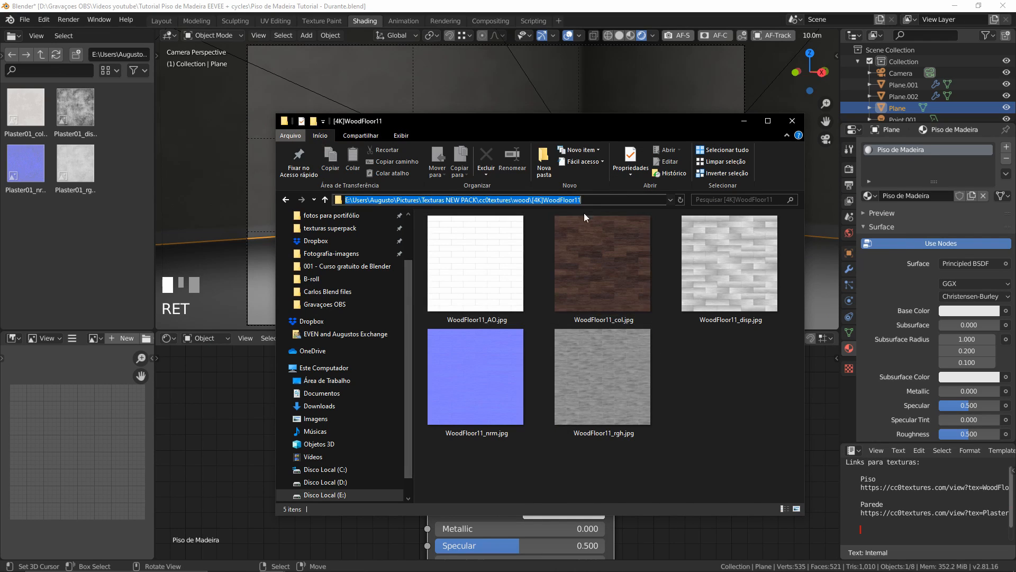
pyautogui.hotkey('ctrl', 'c')
pyautogui.click(128, 51)
pyautogui.hotkey('ctrl', 'v')
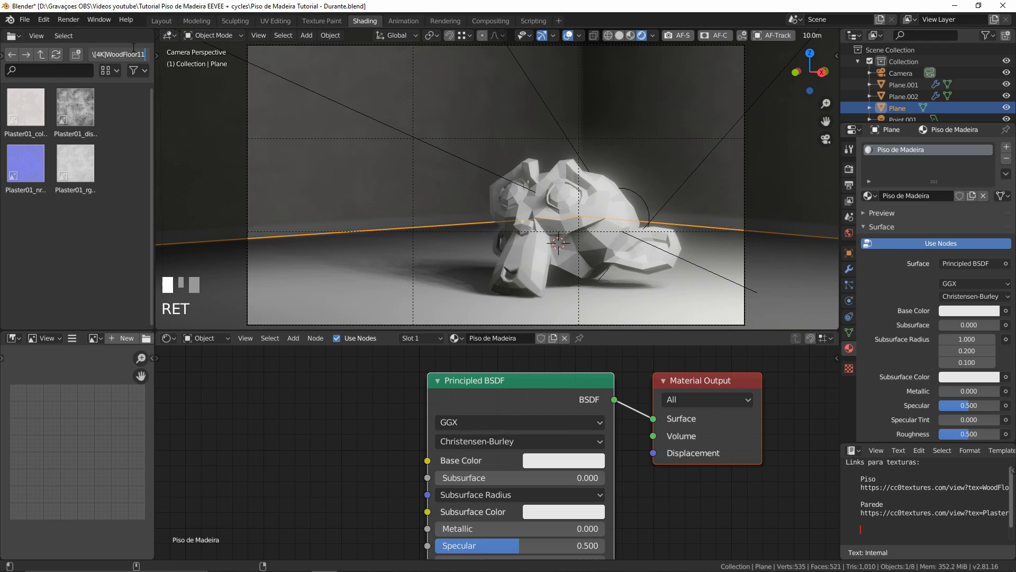
pyautogui.press('Return')
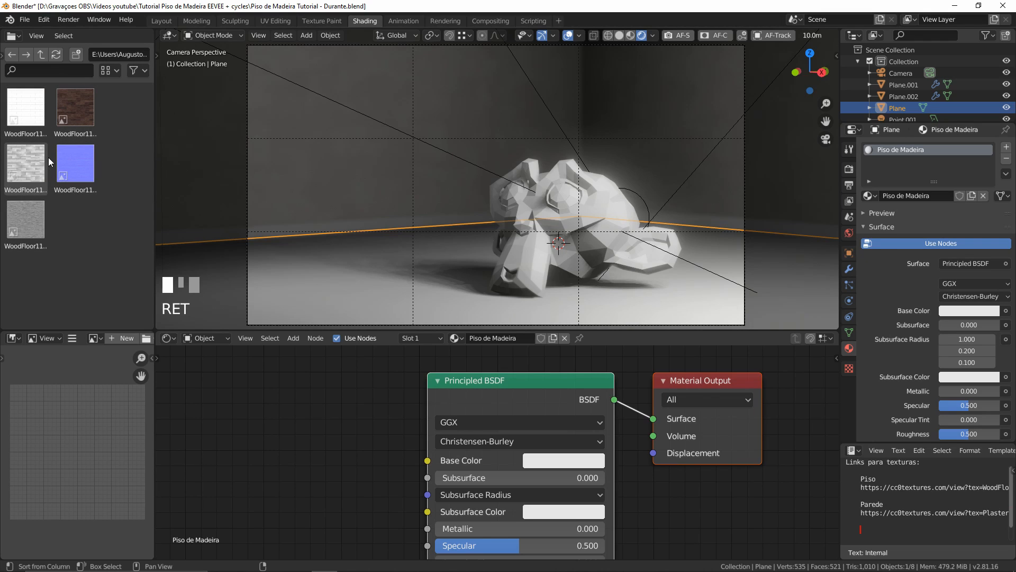
# Add WoodFloor11_col.jpg from the texture folder to the floor material's node graph as an image texture
pyautogui.hotkey('alt', 'Tab')
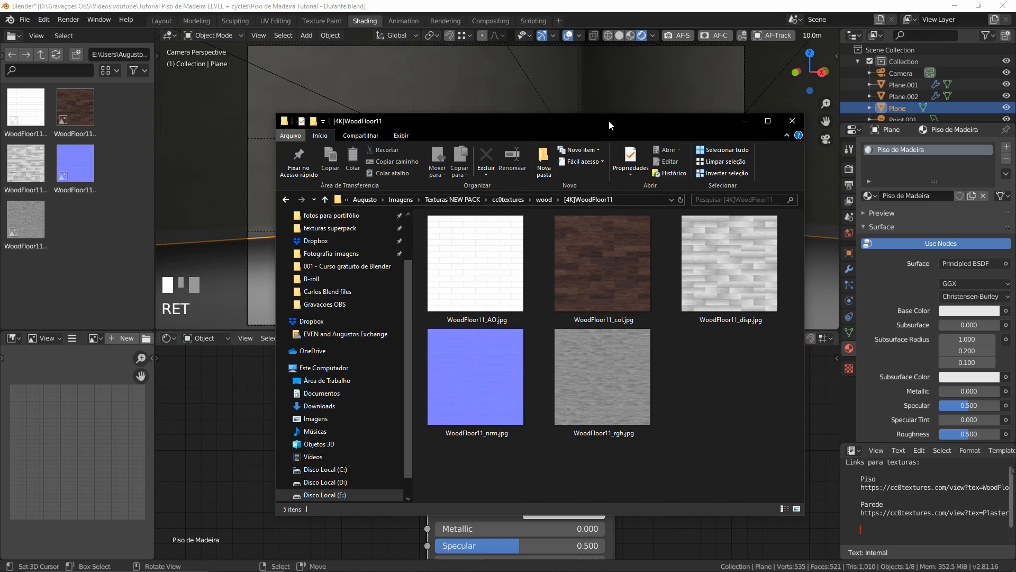
pyautogui.moveTo(609, 120); pyautogui.dragTo(734, 41)
pyautogui.moveTo(733, 187); pyautogui.dragTo(236, 409)
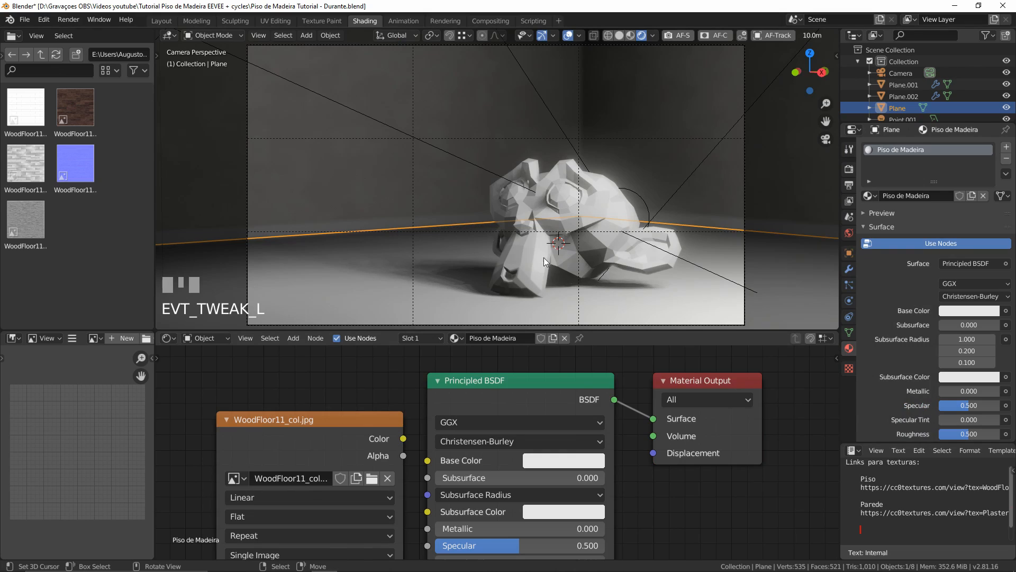
# Hide the viewport overlays and connect the Color output of WoodFloor11_col.jpg to the Principled BSDF's Base Color
pyautogui.press('KP_0')
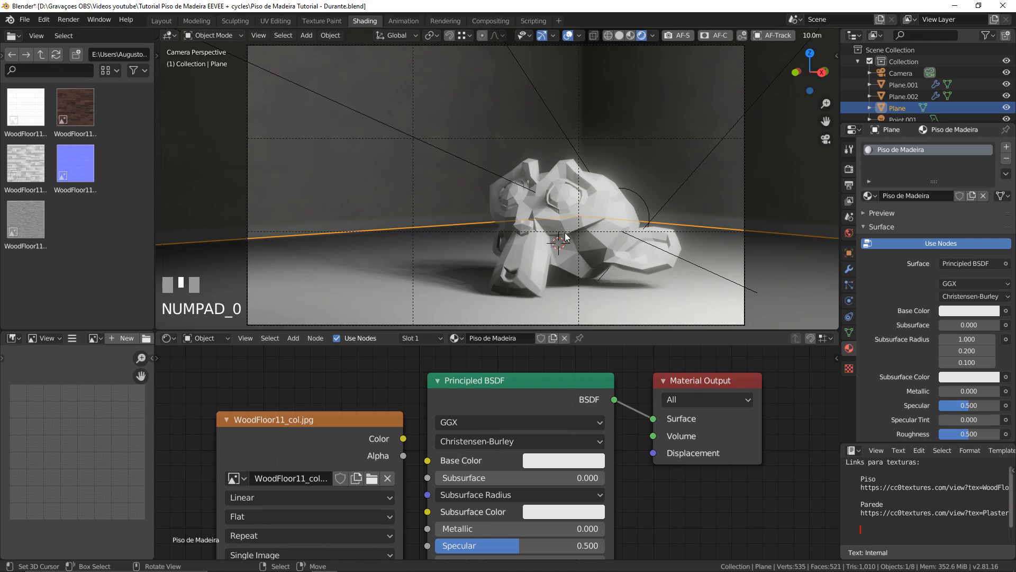
pyautogui.click(567, 34)
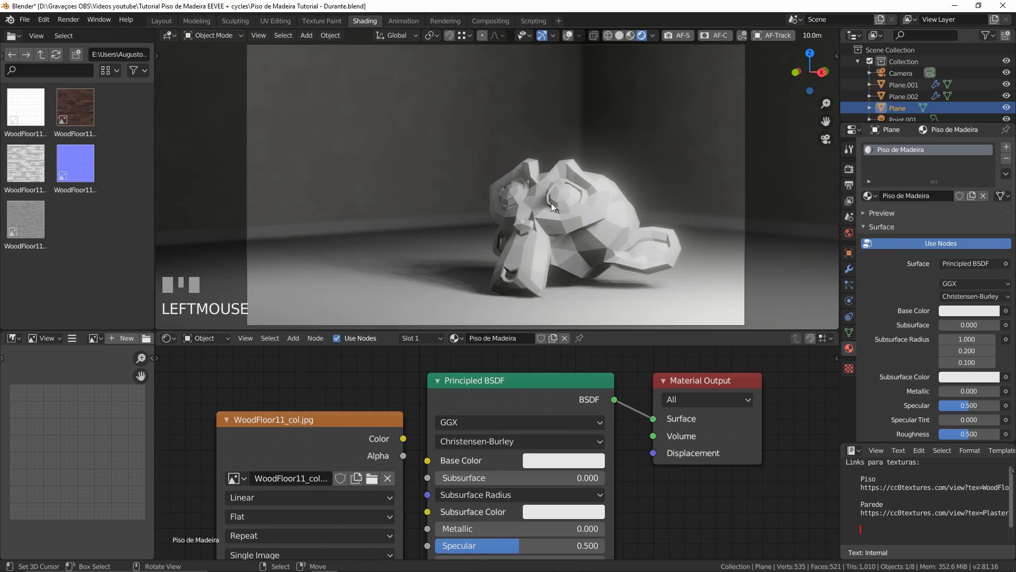
pyautogui.moveTo(344, 429); pyautogui.dragTo(491, 427, button='middle')
pyautogui.moveTo(491, 427); pyautogui.dragTo(365, 386)
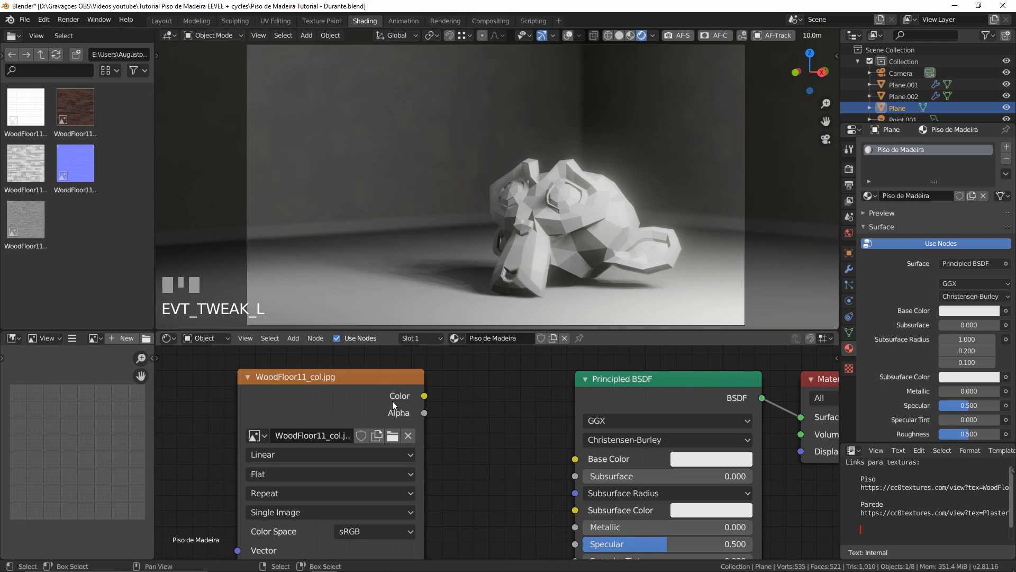
pyautogui.moveTo(424, 396); pyautogui.dragTo(576, 459)
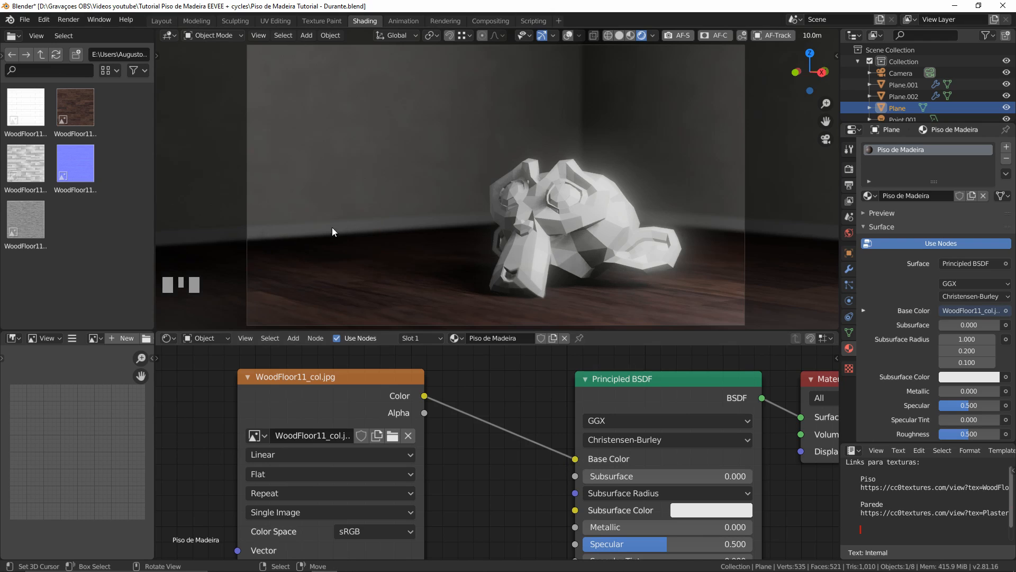
# Lower the Principled BSDF's Specular to 0 and check how the wood floor reacts to the light
pyautogui.moveTo(700, 220); pyautogui.dragTo(612, 192, button='middle')
pyautogui.scroll(3, 548, 208)
pyautogui.keyDown('shift'); pyautogui.moveTo(550, 212); pyautogui.dragTo(554, 181, button='middle'); pyautogui.keyUp('shift')
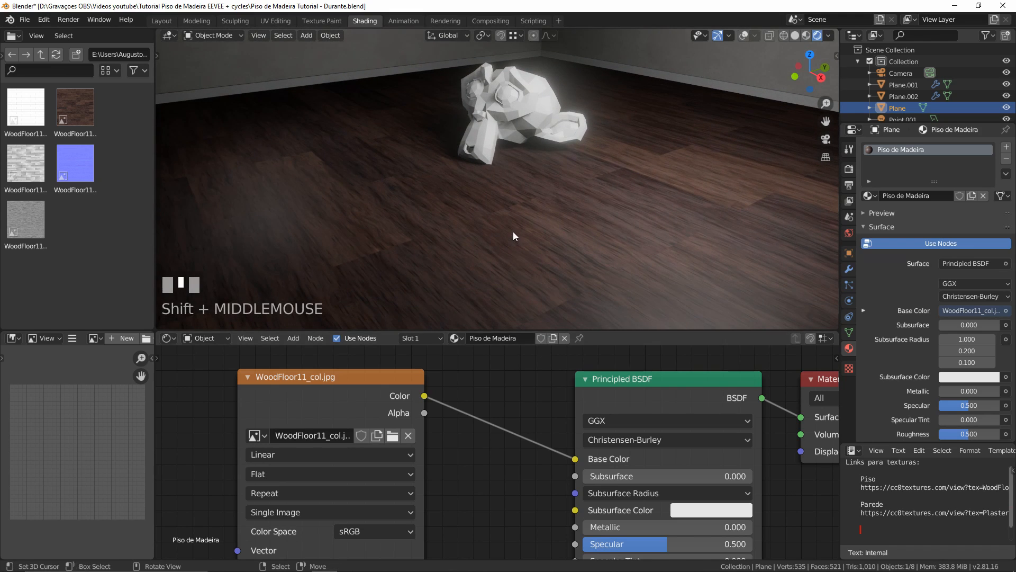
pyautogui.moveTo(513, 233); pyautogui.dragTo(556, 249, button='middle')
pyautogui.moveTo(646, 498); pyautogui.dragTo(599, 427, button='middle')
pyautogui.moveTo(617, 472); pyautogui.dragTo(531, 472)
pyautogui.scroll(-3, 474, 217)
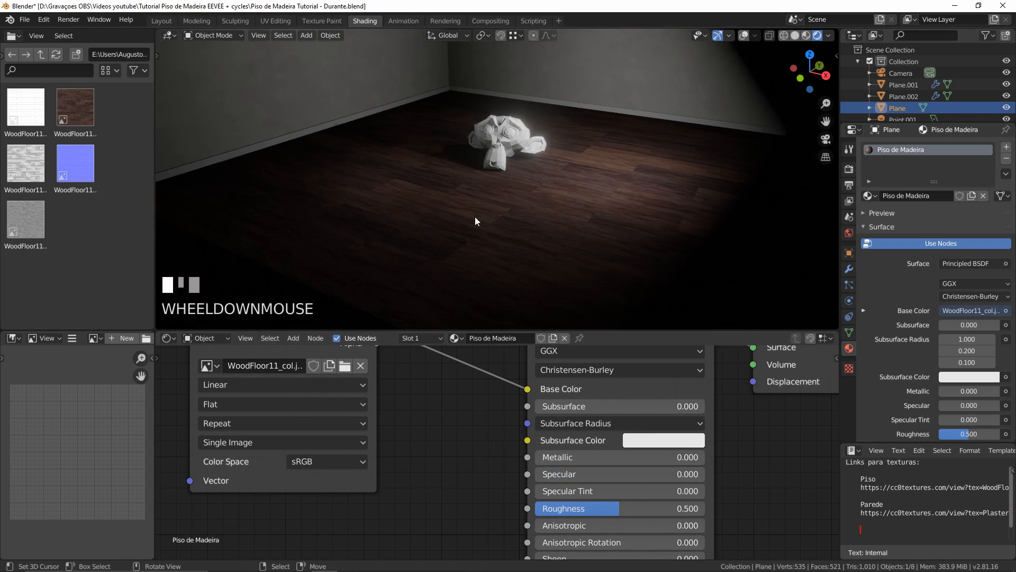
pyautogui.moveTo(475, 217); pyautogui.dragTo(499, 214, button='middle')
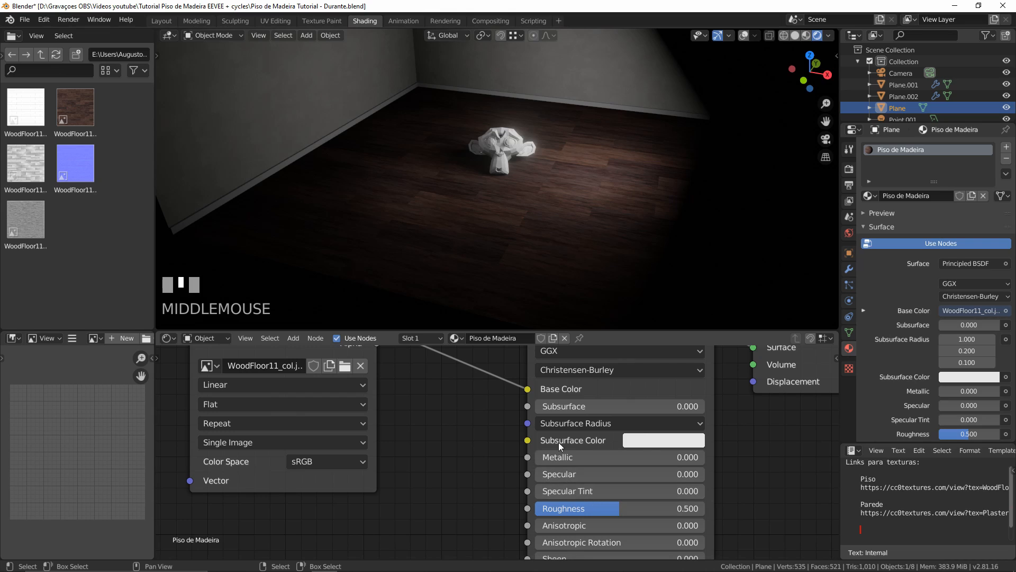
# Set the Principled BSDF's Specular to 0.5
pyautogui.moveTo(554, 476); pyautogui.dragTo(618, 475)
pyautogui.click(619, 474)
pyautogui.write('0.5')
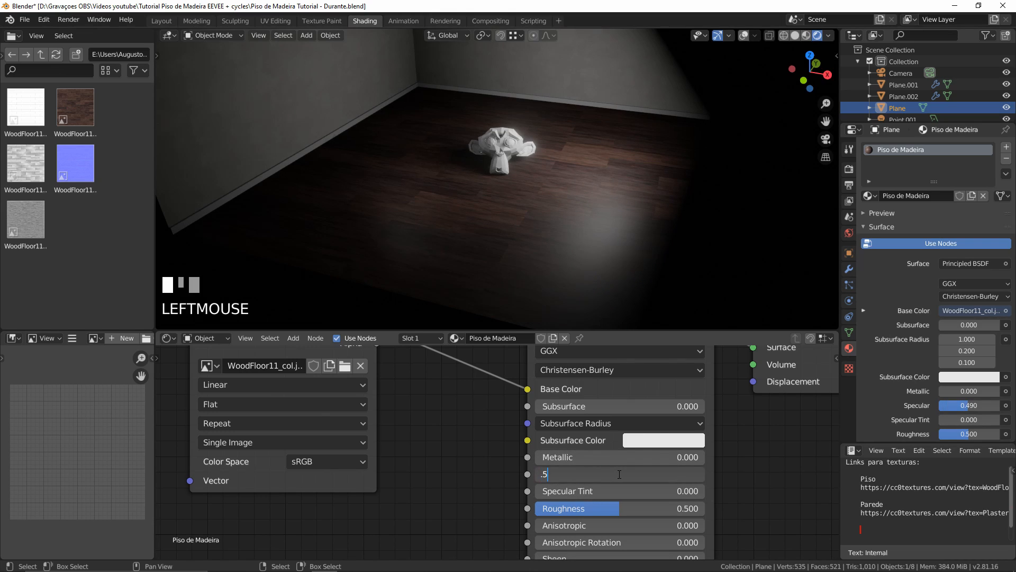
pyautogui.press('KP_Enter')
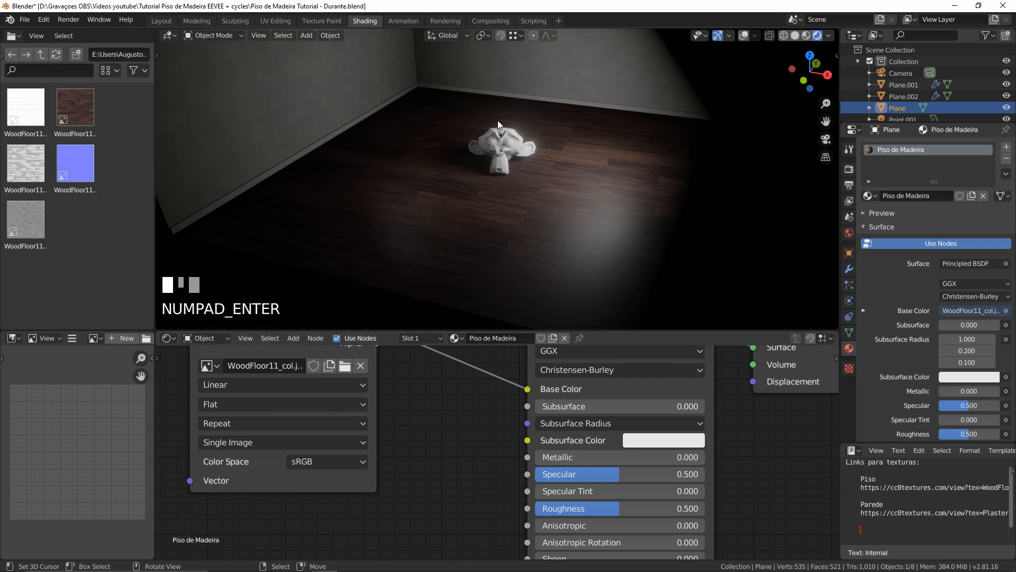
# Examine the wood floor around the monkey head and the remaining Principled BSDF inputs
pyautogui.scroll(5, 503, 186)
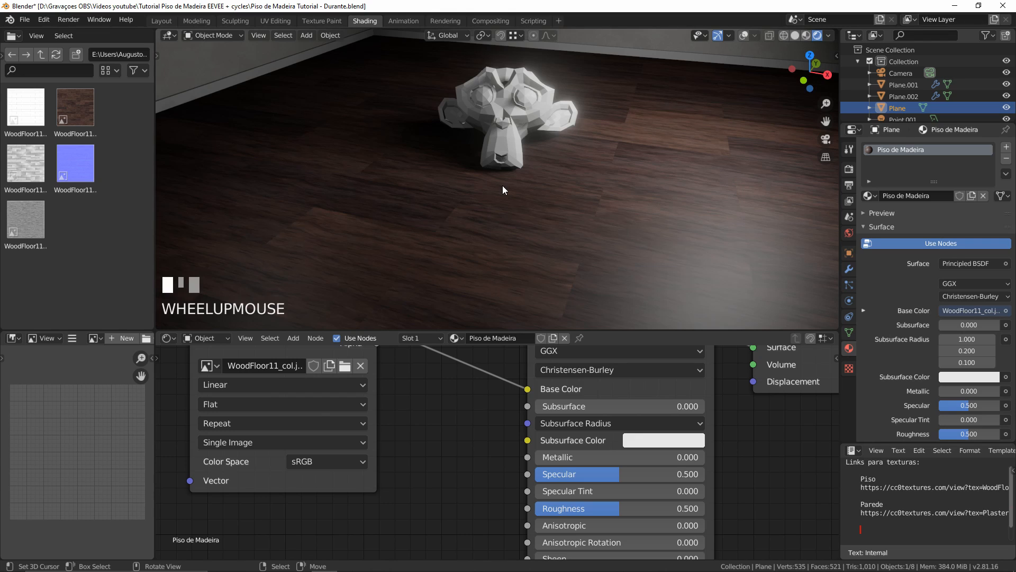
pyautogui.press('KP_0')
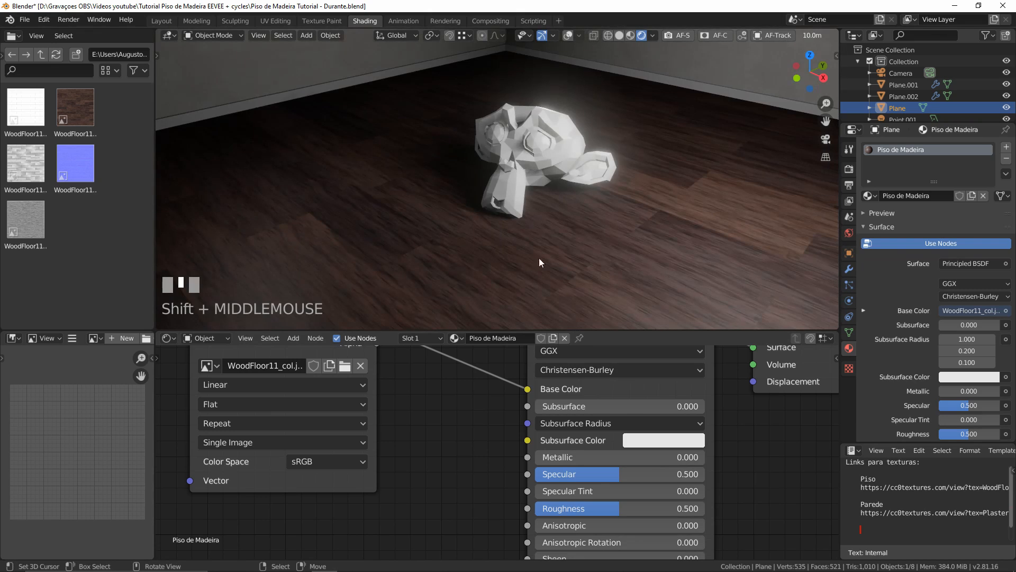
pyautogui.scroll(-4, 558, 434)
pyautogui.moveTo(552, 427); pyautogui.dragTo(494, 441, button='middle')
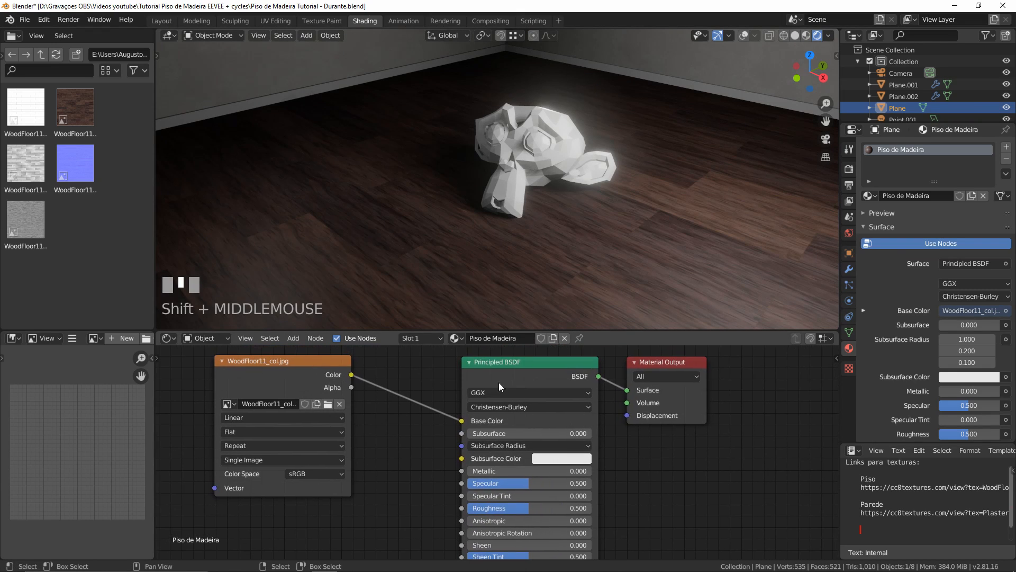
pyautogui.moveTo(543, 481); pyautogui.dragTo(530, 388, button='middle')
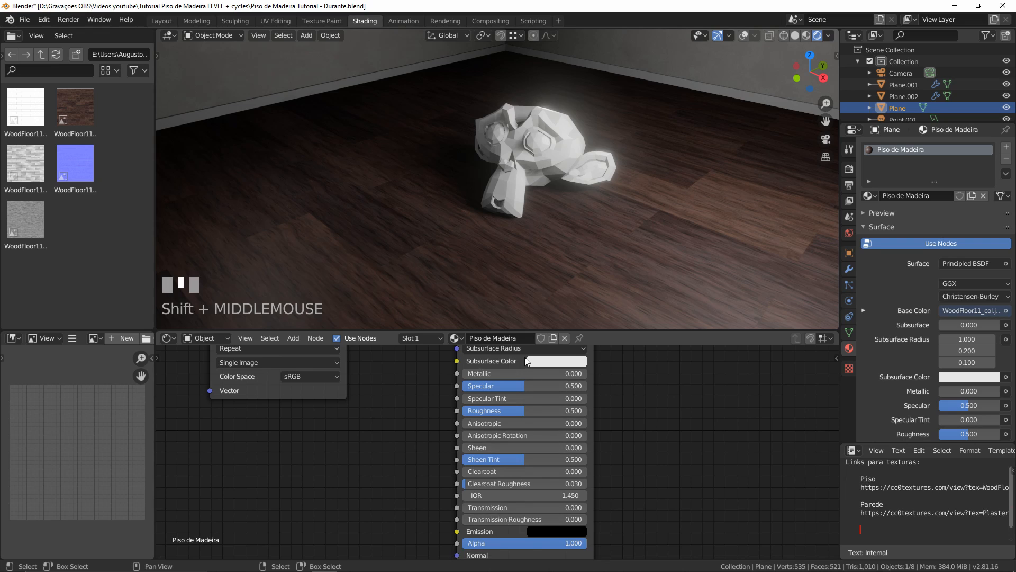
pyautogui.scroll(1, 513, 383)
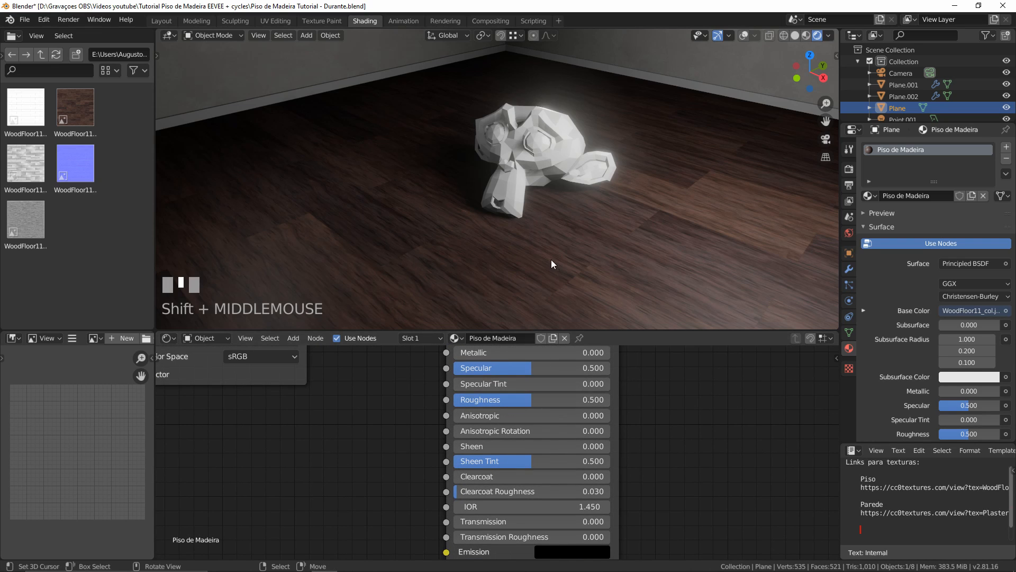
# Show the viewport overlays so the lights around the monkey head can be selected
pyautogui.moveTo(551, 259); pyautogui.dragTo(509, 231, button='middle')
pyautogui.moveTo(525, 354); pyautogui.dragTo(491, 411, button='middle')
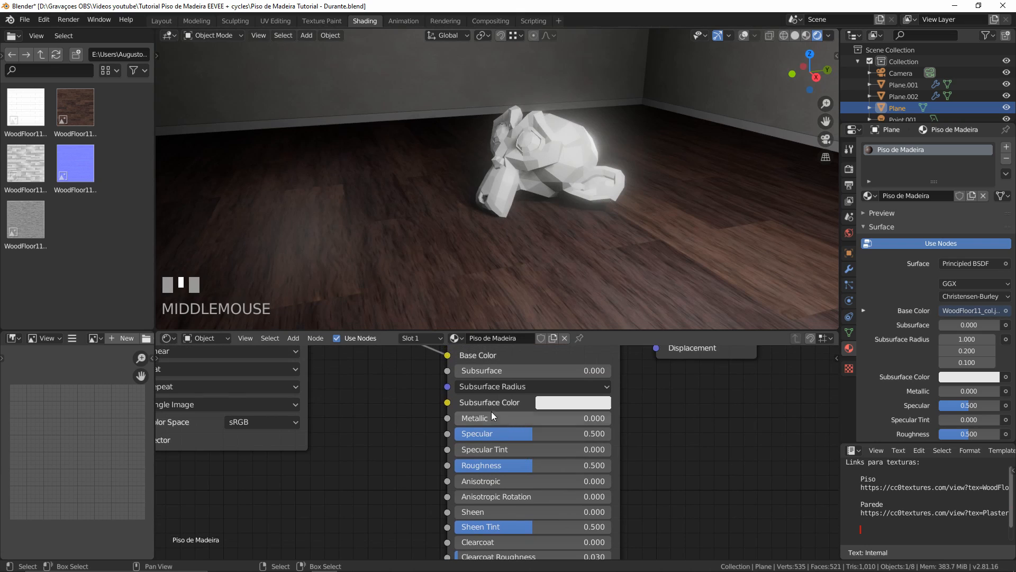
pyautogui.moveTo(491, 418); pyautogui.dragTo(455, 450)
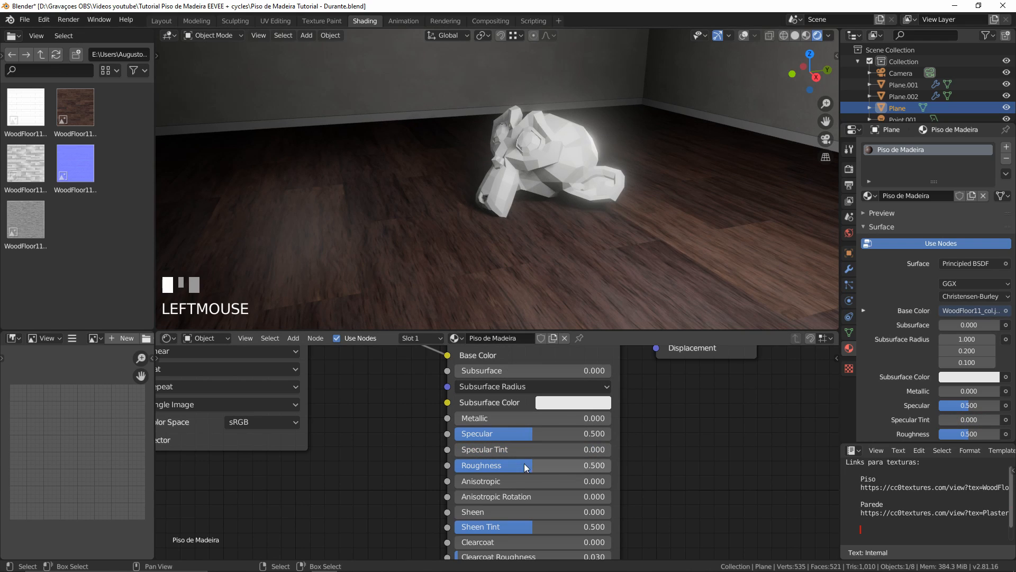
pyautogui.scroll(-3, 446, 253)
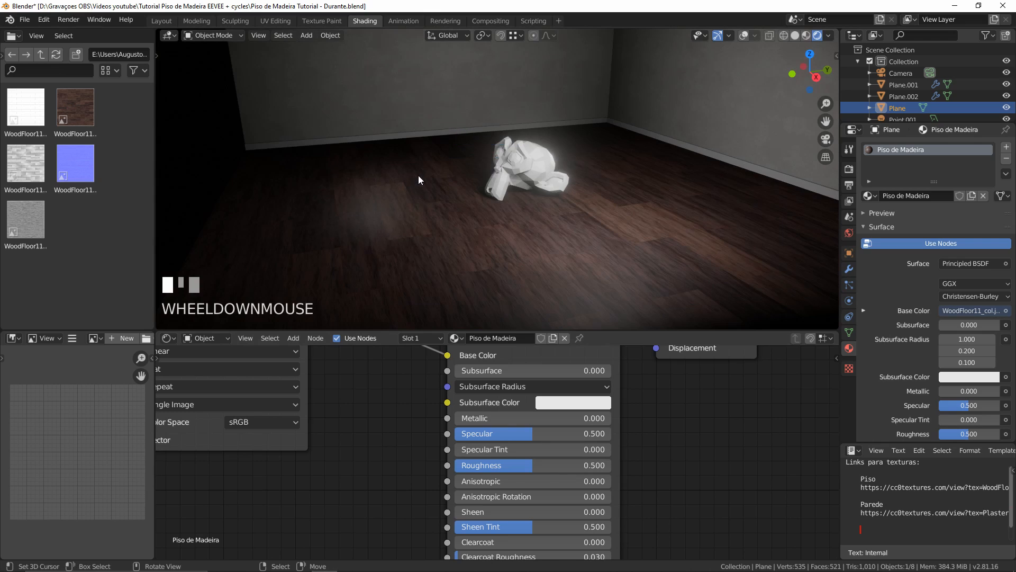
pyautogui.click(745, 36)
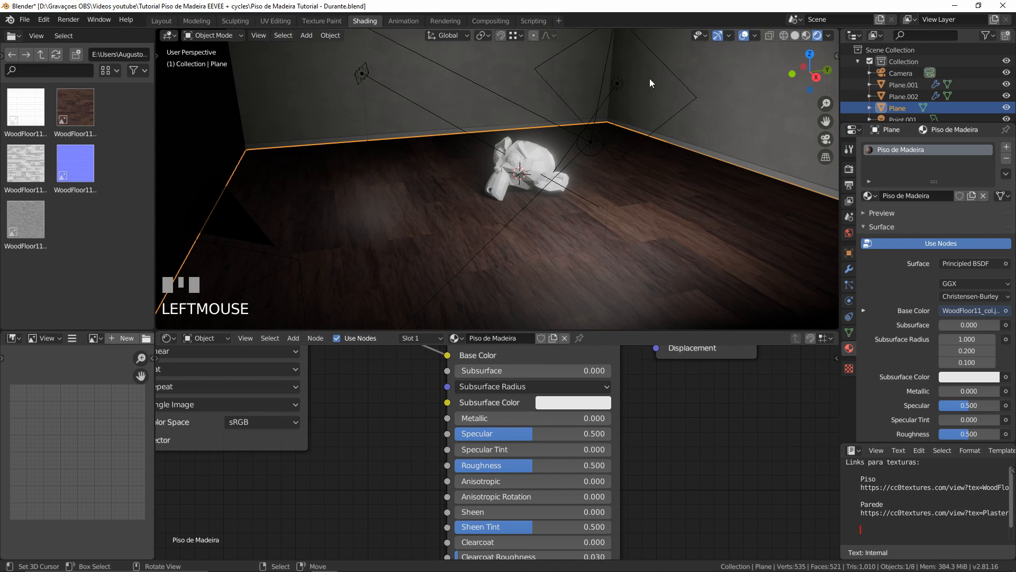
pyautogui.moveTo(557, 170); pyautogui.dragTo(605, 171, button='middle')
pyautogui.scroll(2, 554, 173)
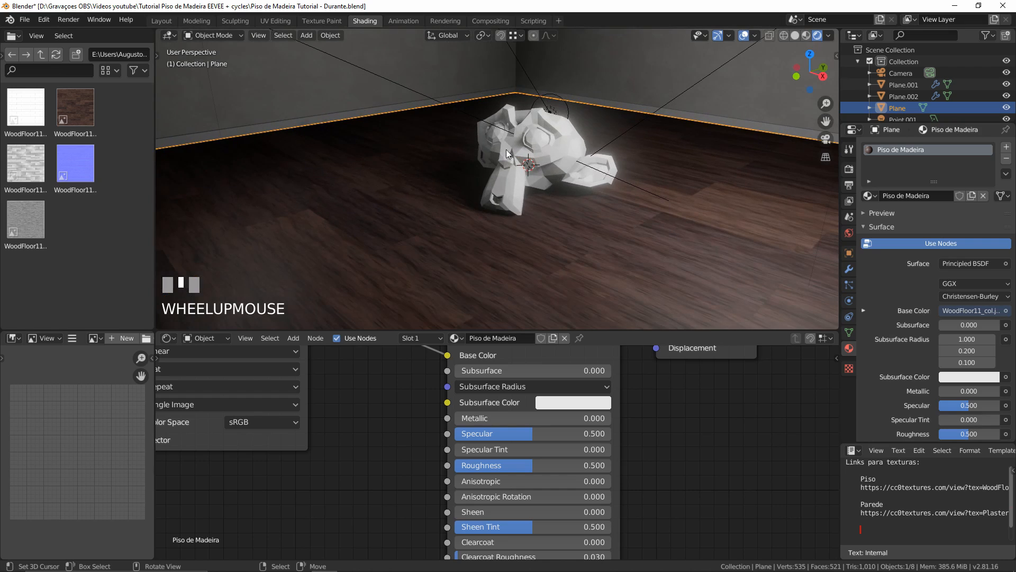
pyautogui.moveTo(506, 149); pyautogui.dragTo(509, 217, button='middle')
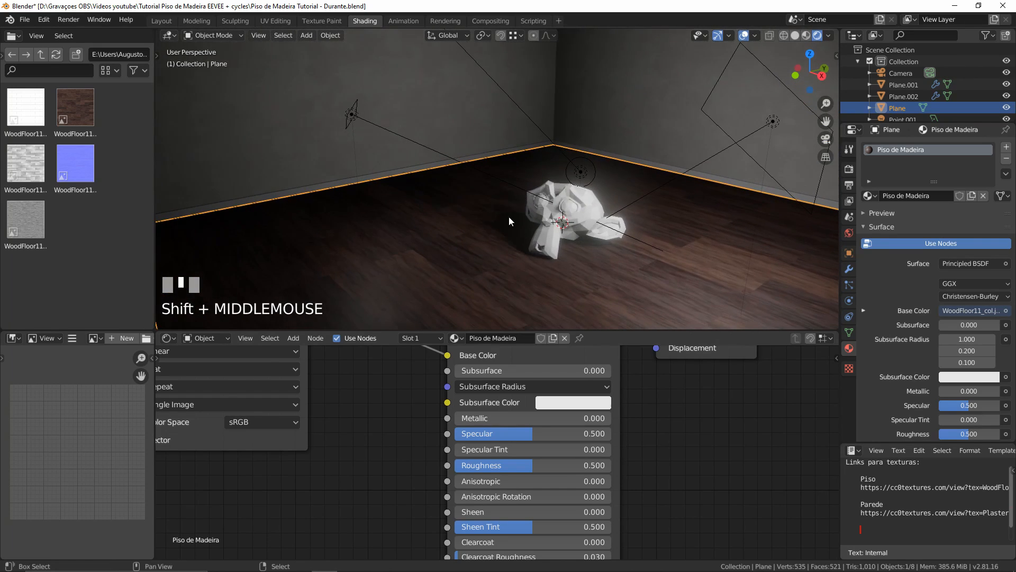
# Change the area light beside the monkey head to red with hue 0.008, saturation 0.843 and value 1.000
pyautogui.rightClick(353, 117)
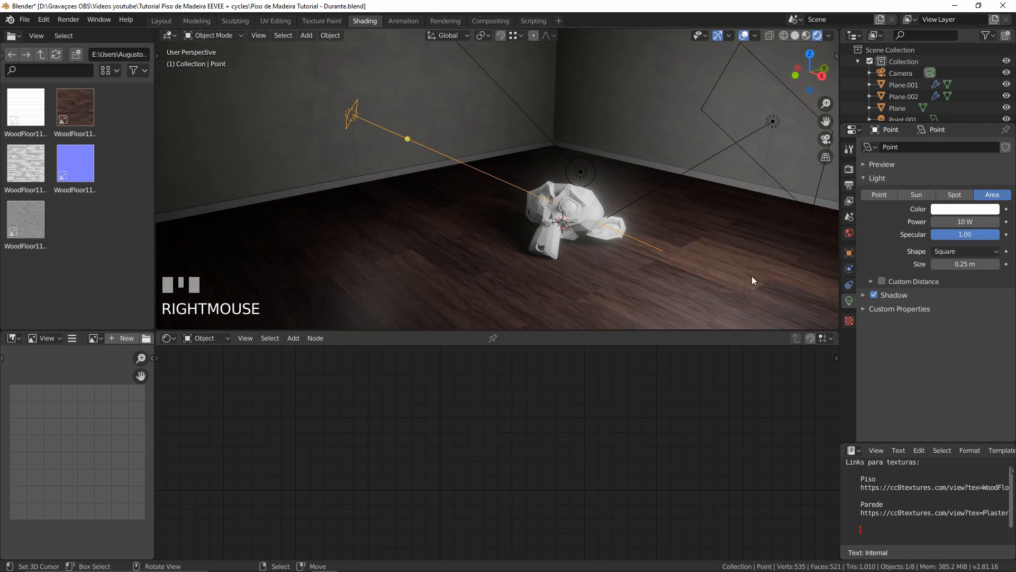
pyautogui.click(953, 209)
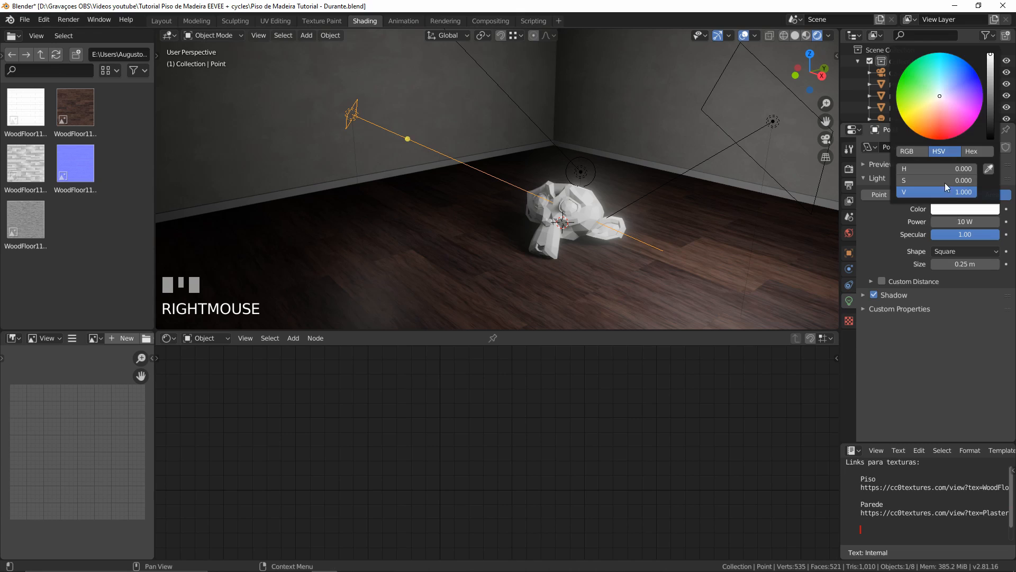
pyautogui.moveTo(941, 144); pyautogui.dragTo(938, 132)
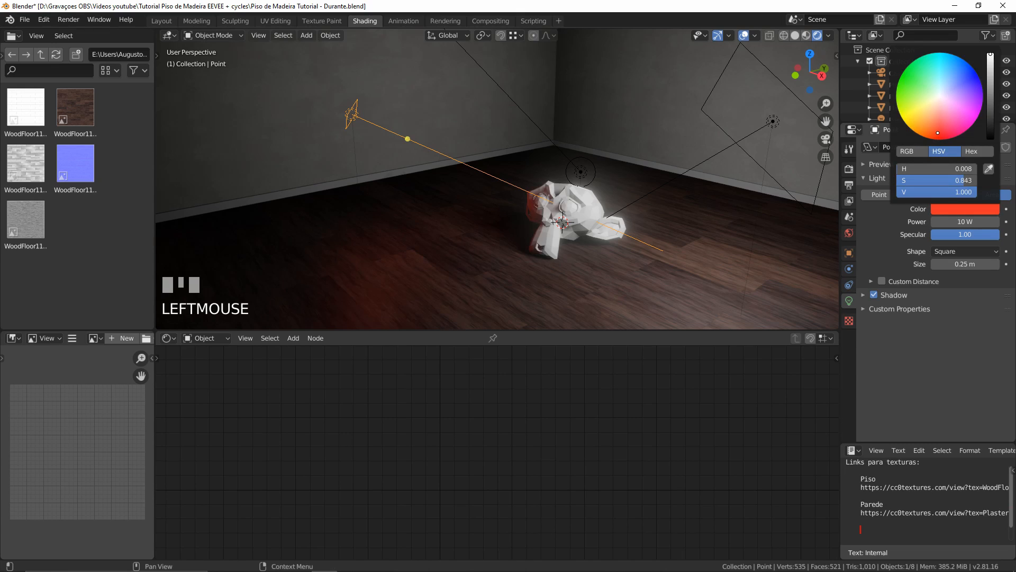
pyautogui.keyDown('shift'); pyautogui.moveTo(596, 242); pyautogui.dragTo(575, 221, button='middle'); pyautogui.keyUp('shift')
pyautogui.scroll(1, 566, 175)
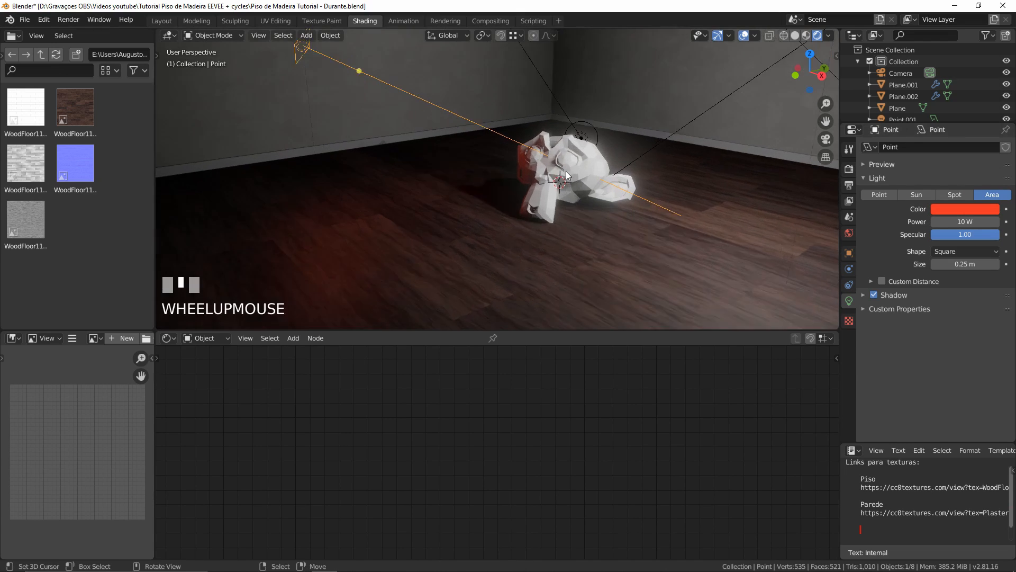
pyautogui.scroll(2, 550, 196)
# Try the floor material's Specular Tint at 1.000 to judge the reflection, and return it to 0.000
pyautogui.rightClick(533, 297)
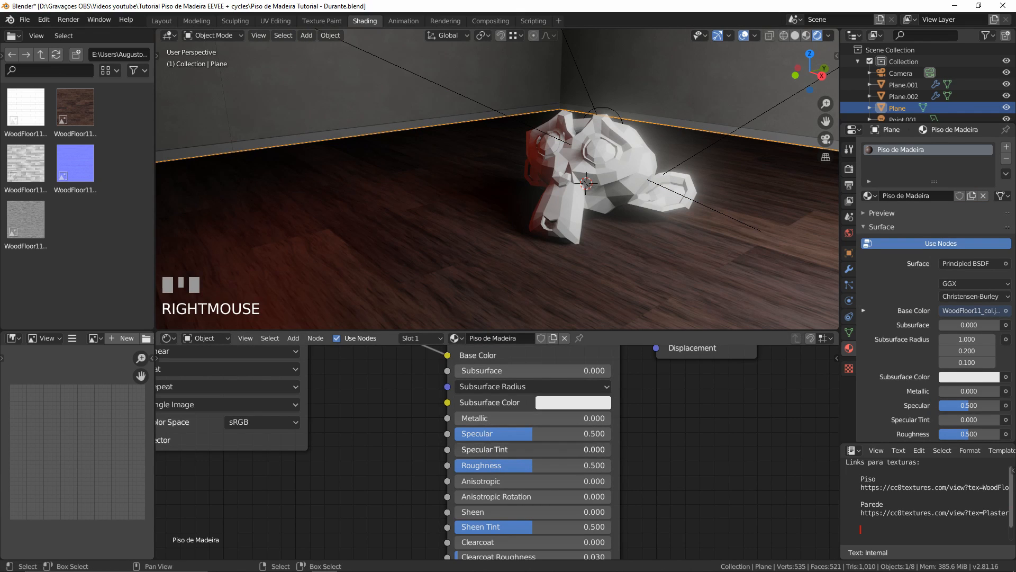
pyautogui.moveTo(483, 450); pyautogui.dragTo(609, 449)
pyautogui.moveTo(464, 243); pyautogui.dragTo(482, 222, button='middle')
pyautogui.moveTo(466, 231)
pyautogui.mouseDown(button='middle')
pyautogui.moveTo(483, 238)
pyautogui.moveTo(478, 230)
pyautogui.mouseUp(button='middle')
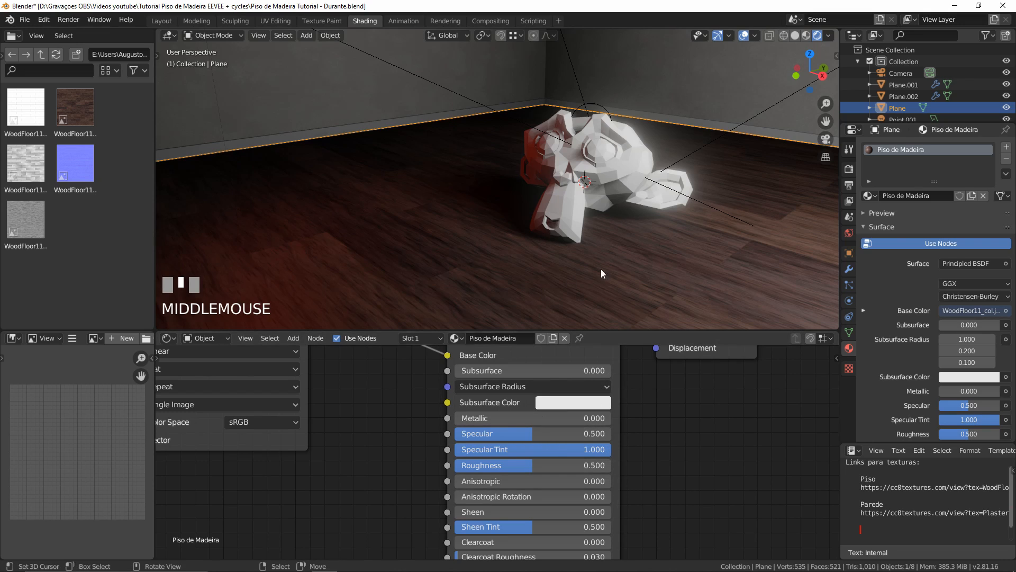
pyautogui.moveTo(603, 450); pyautogui.dragTo(460, 450)
pyautogui.scroll(-2, 609, 176)
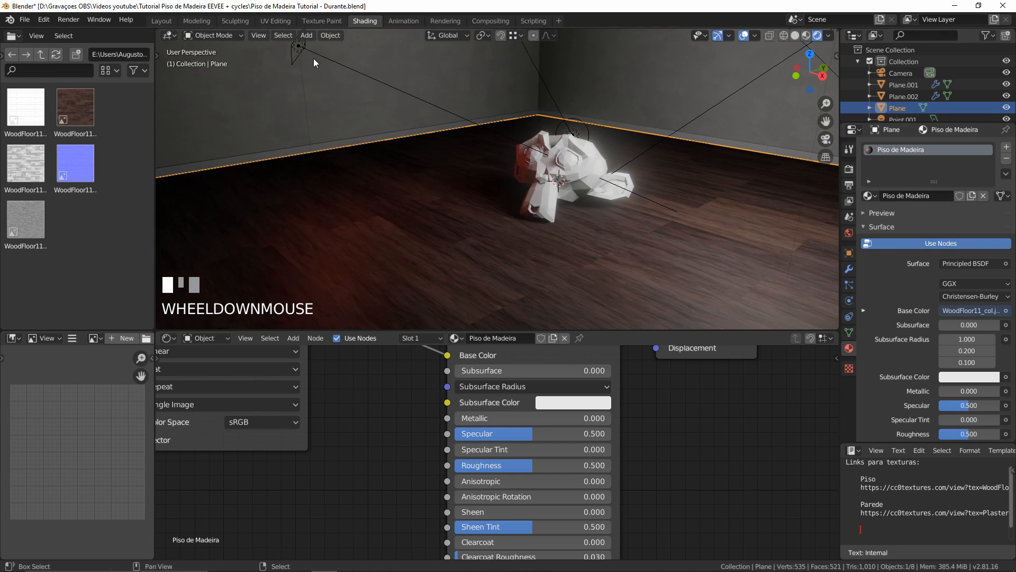
# Set the area light's color back to white
pyautogui.keyDown('shift'); pyautogui.moveTo(314, 58); pyautogui.dragTo(371, 151, button='middle'); pyautogui.keyUp('shift')
pyautogui.rightClick(319, 86)
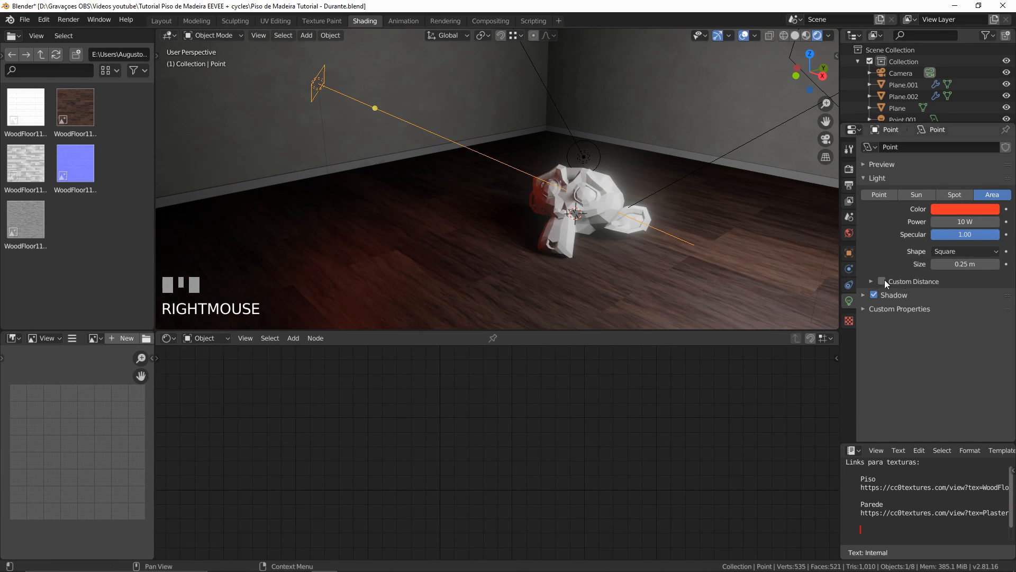
pyautogui.click(966, 208)
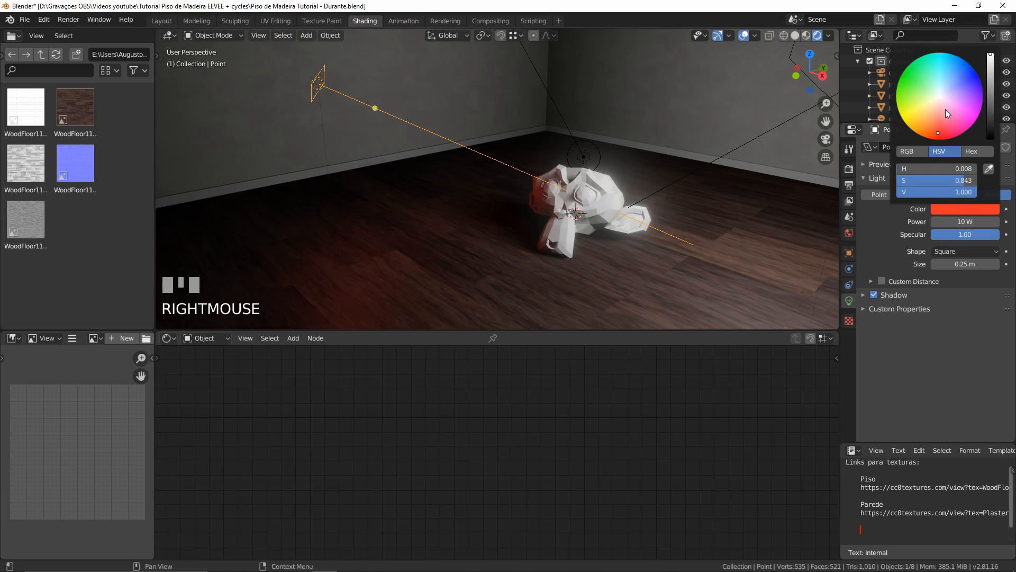
pyautogui.click(937, 96)
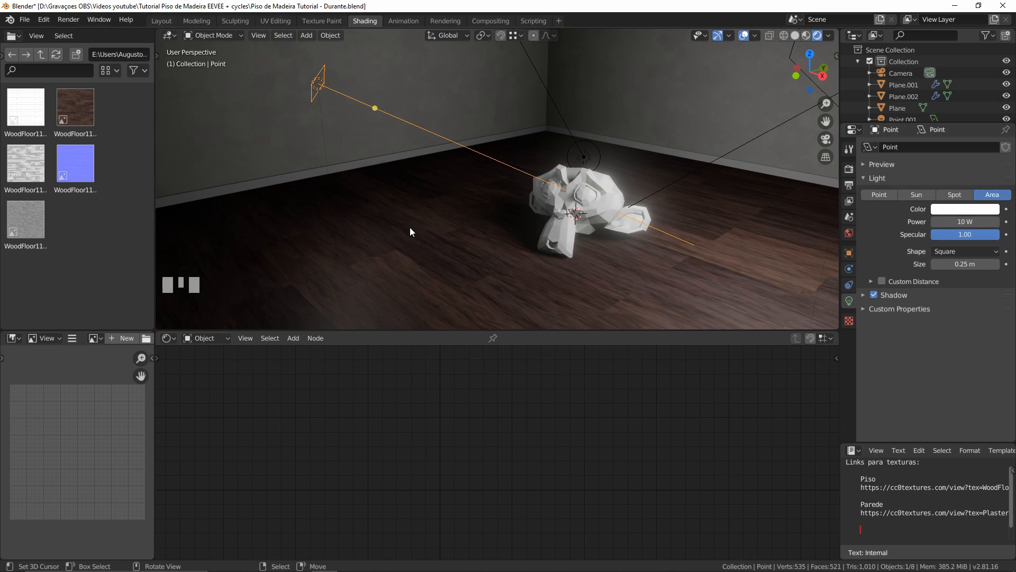
# View the scene through the camera and hide the viewport overlays
pyautogui.press('KP_0')
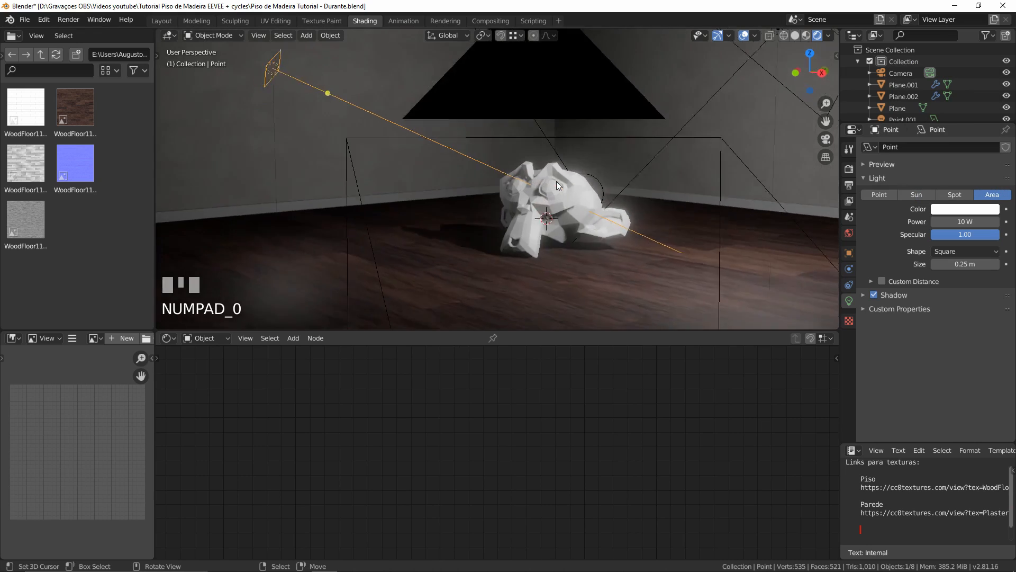
pyautogui.click(826, 140)
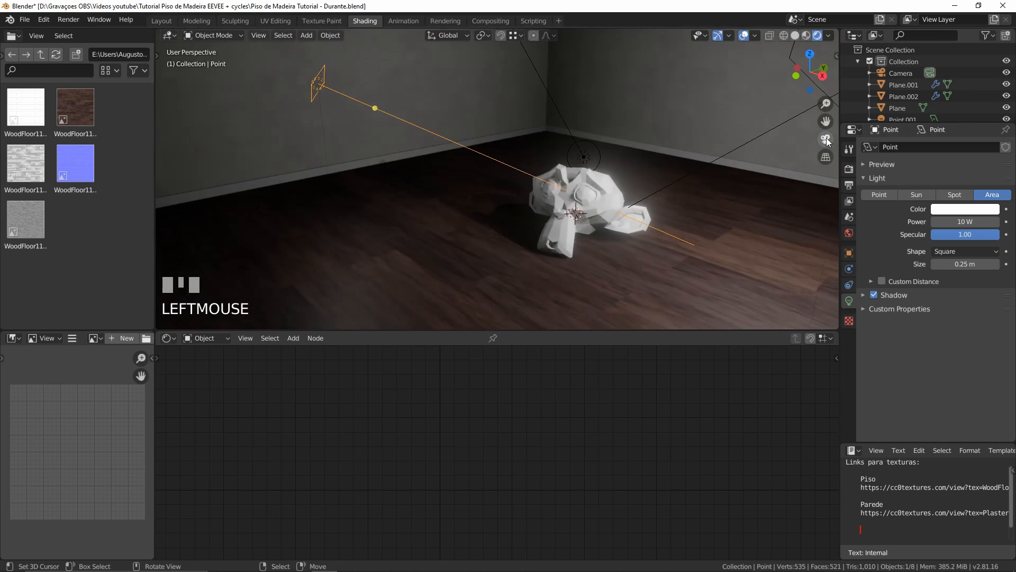
pyautogui.click(826, 140)
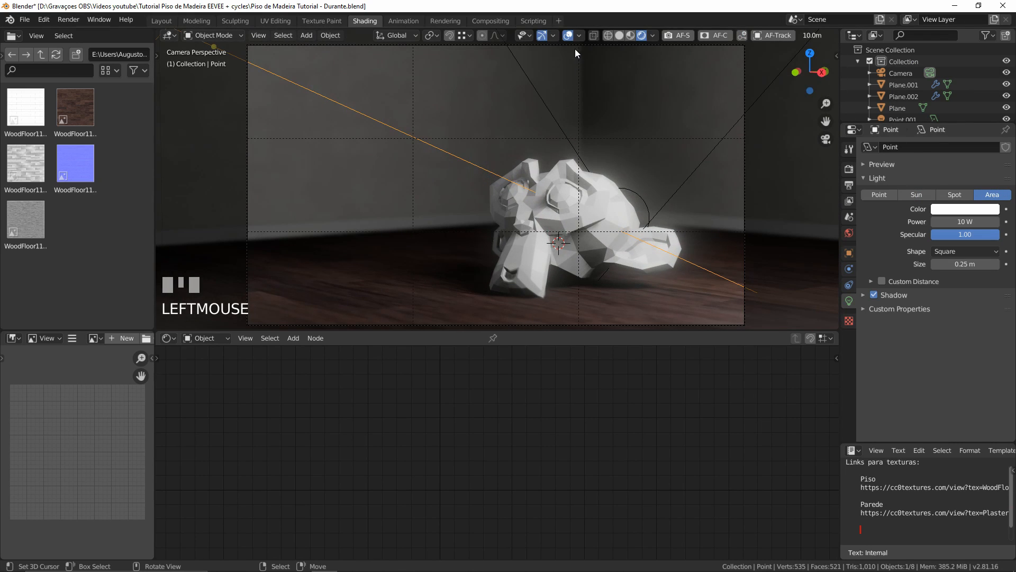
pyautogui.click(569, 36)
# Lower the floor material's Roughness to 0.000 and check the light's reflection on the floor
pyautogui.rightClick(386, 287)
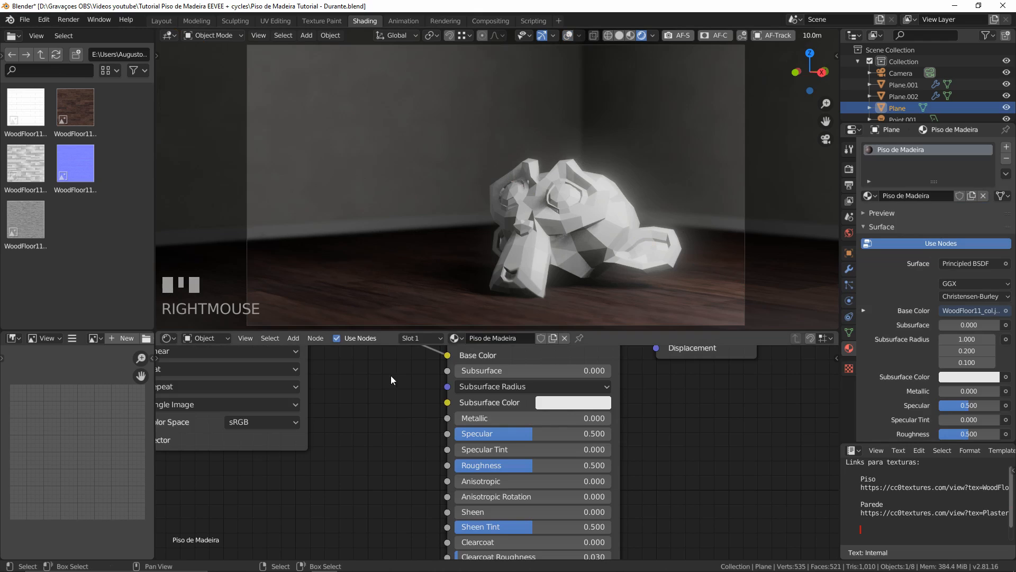
pyautogui.scroll(-3, 374, 401)
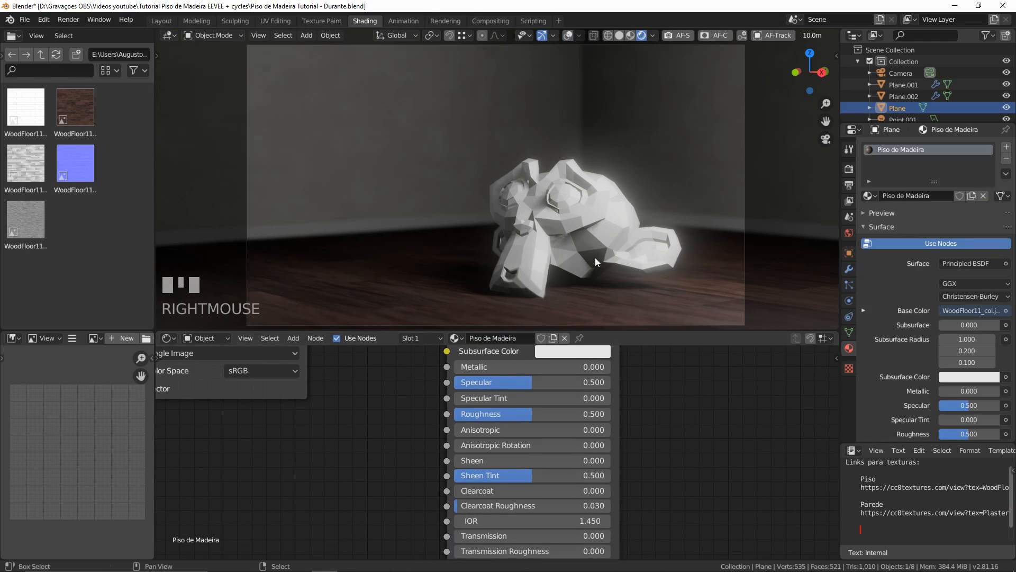
pyautogui.keyDown('shift'); pyautogui.moveTo(595, 258); pyautogui.dragTo(551, 167, button='middle'); pyautogui.keyUp('shift')
pyautogui.scroll(3, 429, 299)
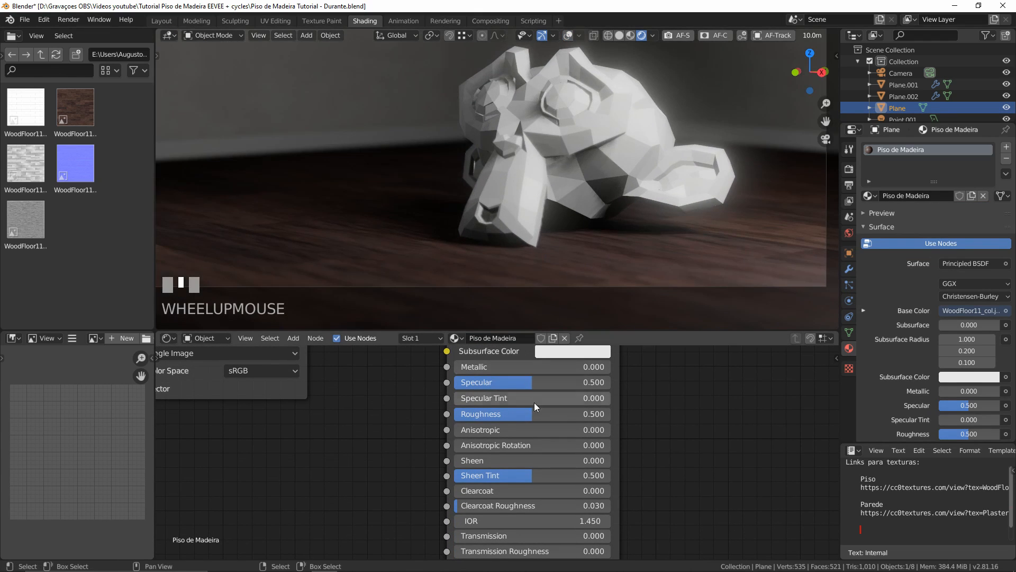
pyautogui.moveTo(530, 415); pyautogui.dragTo(447, 415)
pyautogui.moveTo(527, 271); pyautogui.dragTo(552, 199, button='middle')
pyautogui.scroll(2, 574, 170)
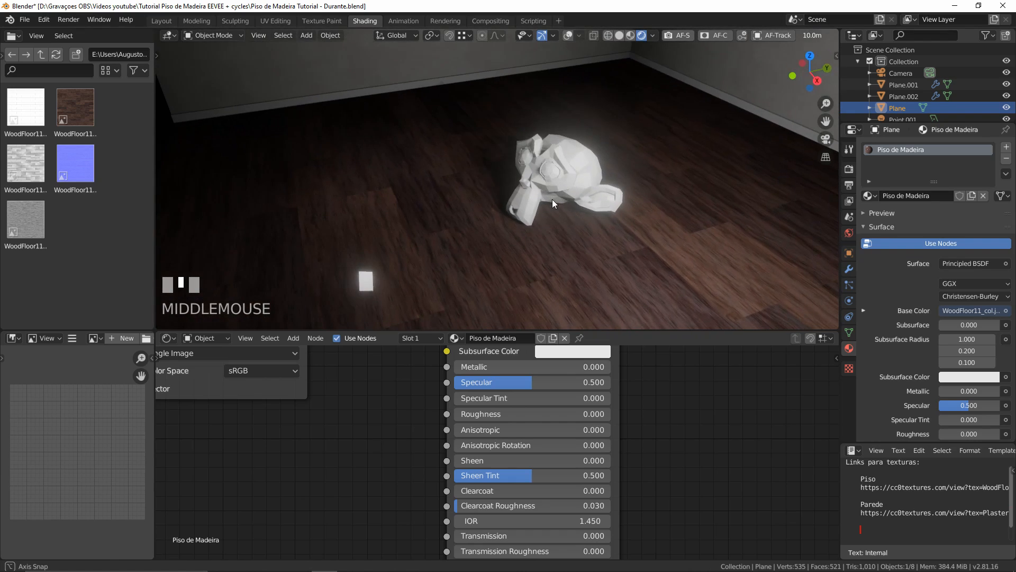
# Switch the render engine to Cycles with GPU Compute as the device to compare the floor reflections in camera view
pyautogui.click(849, 169)
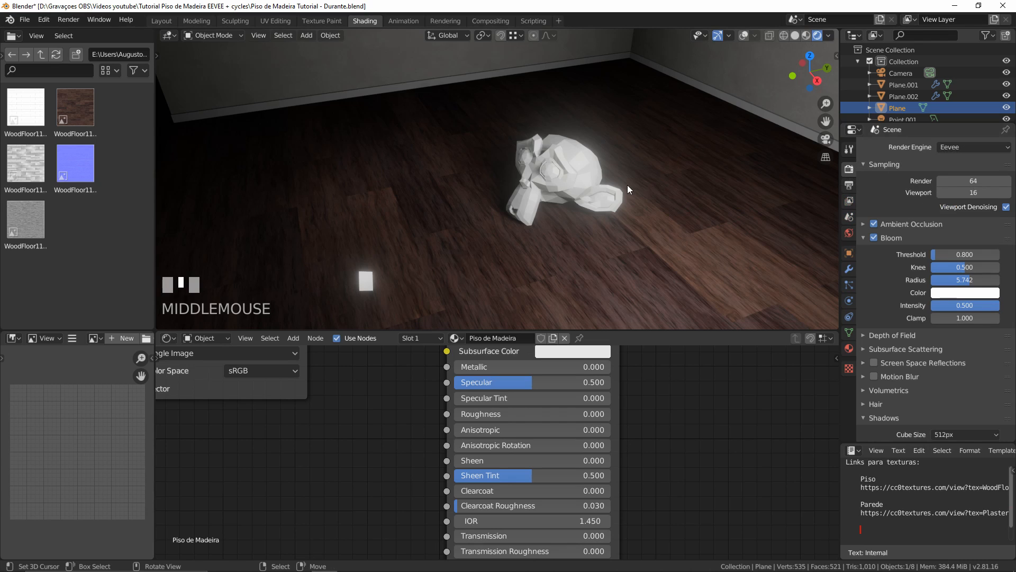
pyautogui.press('KP_0')
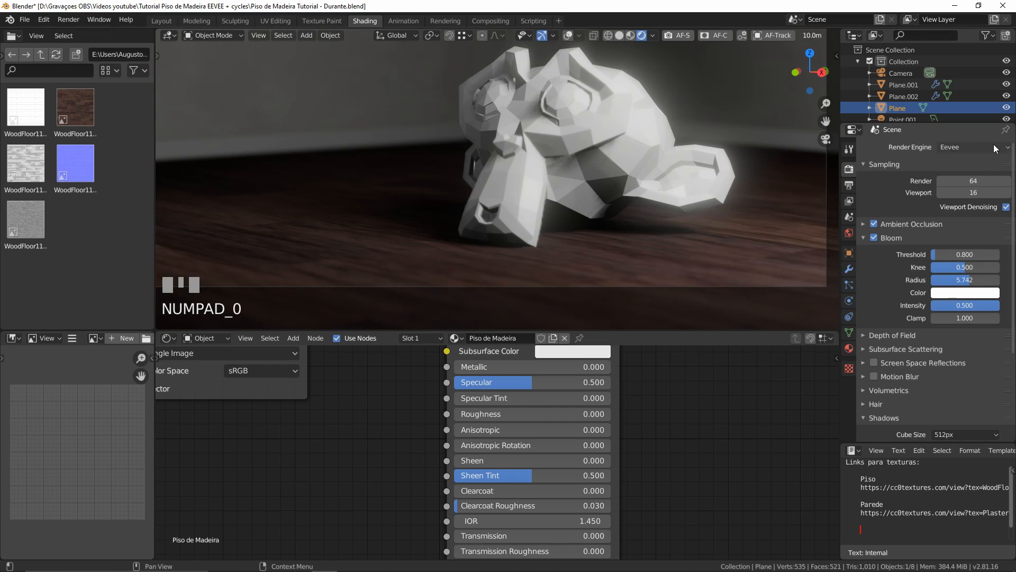
pyautogui.click(961, 147)
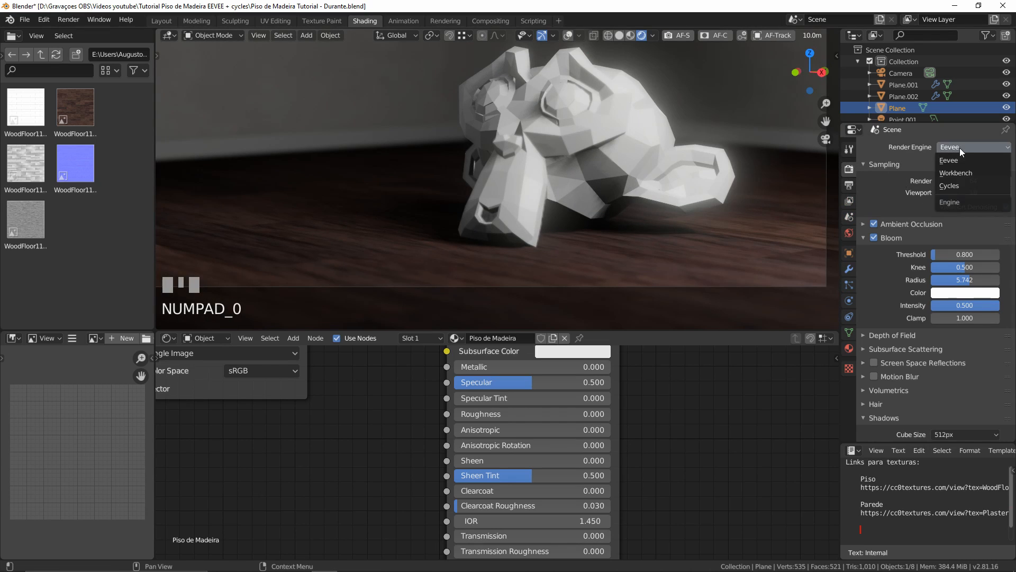
pyautogui.click(957, 184)
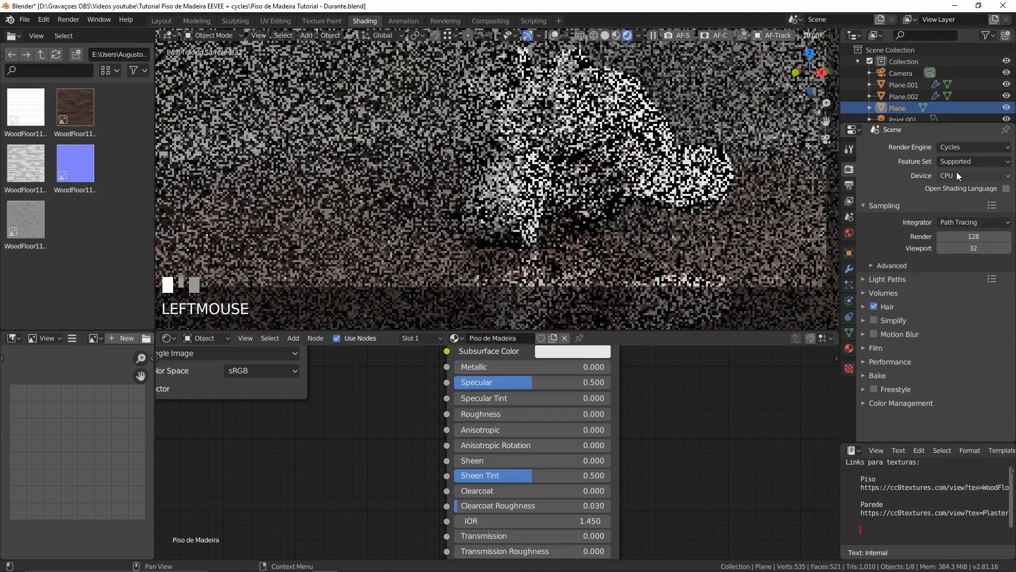
pyautogui.click(957, 175)
pyautogui.click(951, 203)
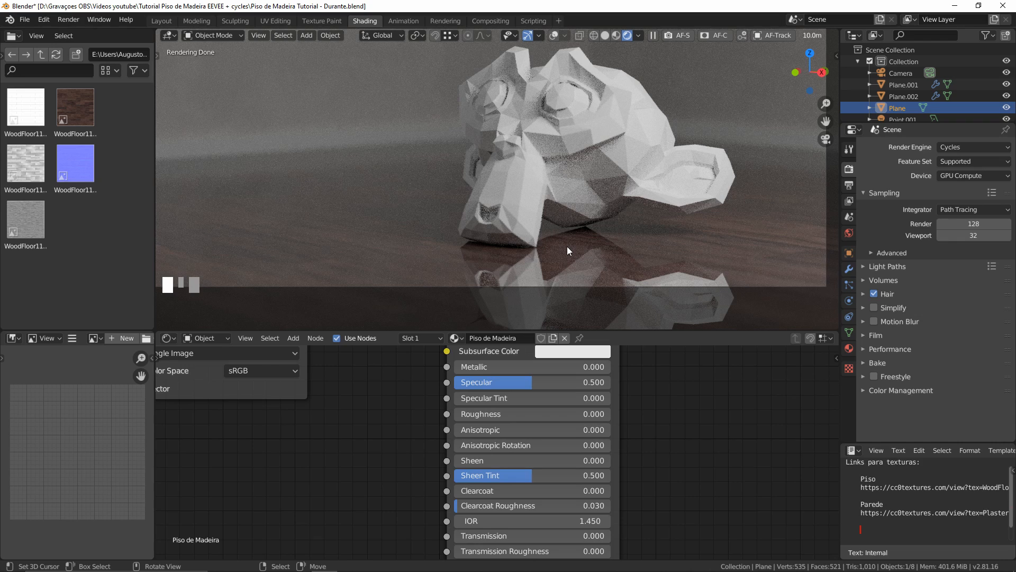
pyautogui.click(963, 177)
pyautogui.click(963, 177)
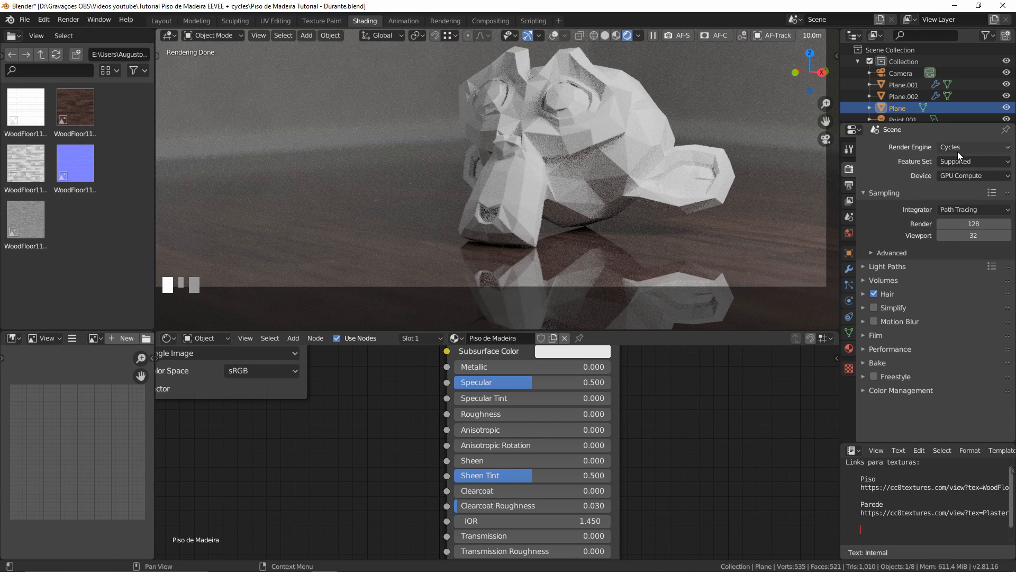
# Return the render engine to Eevee and enable Screen Space Reflections
pyautogui.click(958, 149)
pyautogui.click(957, 161)
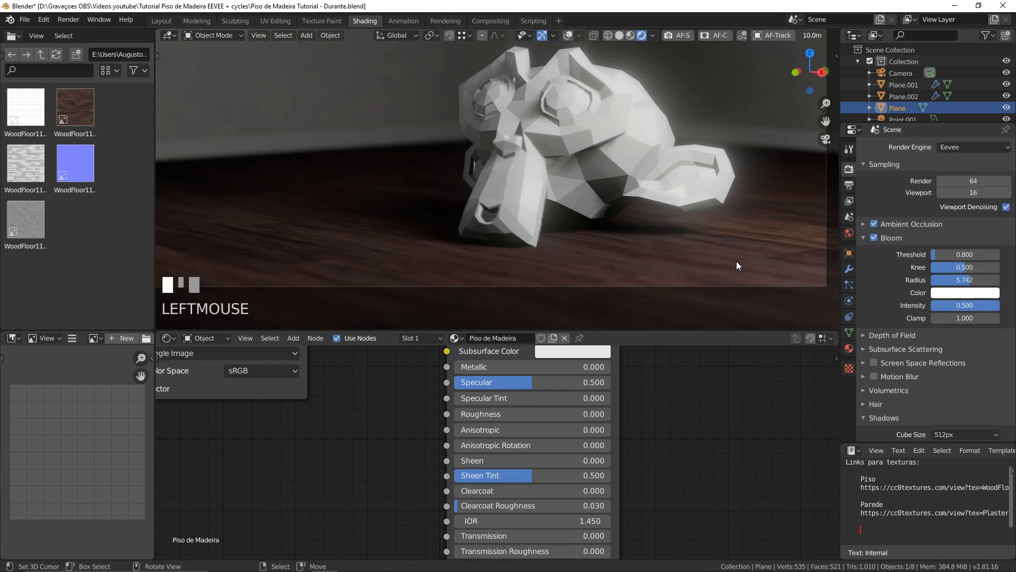
pyautogui.click(902, 241)
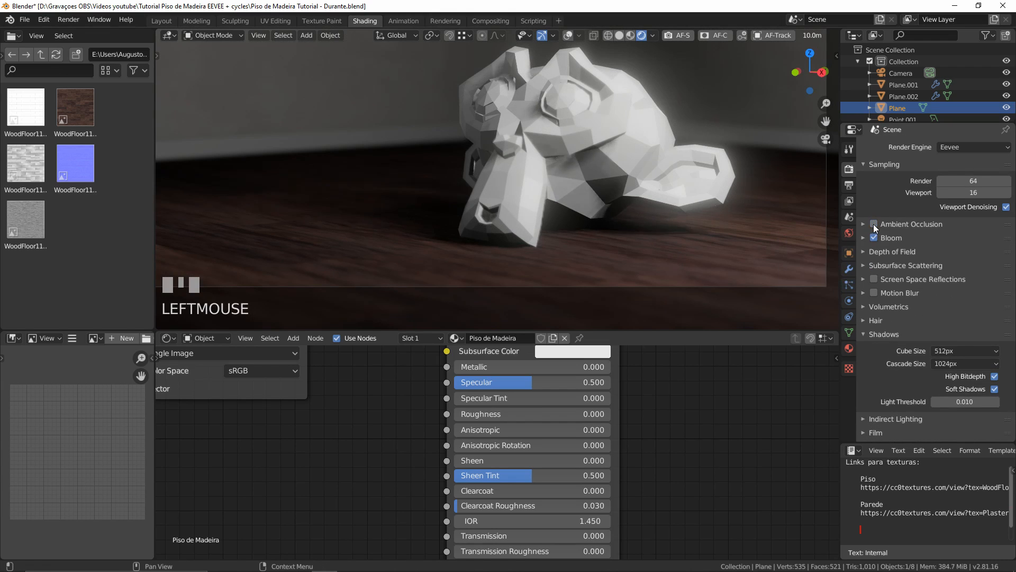
pyautogui.click(875, 238)
pyautogui.click(874, 236)
pyautogui.click(874, 280)
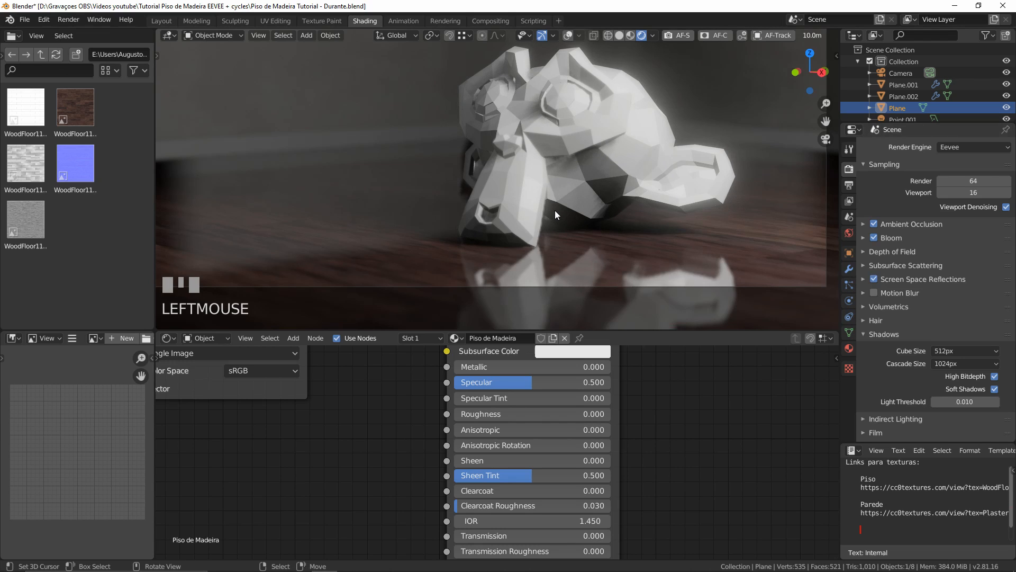
# Check the reflections around the monkey head and enable Refraction for Screen Space Reflections
pyautogui.scroll(-5, 506, 170)
pyautogui.moveTo(507, 177); pyautogui.dragTo(549, 234, button='middle')
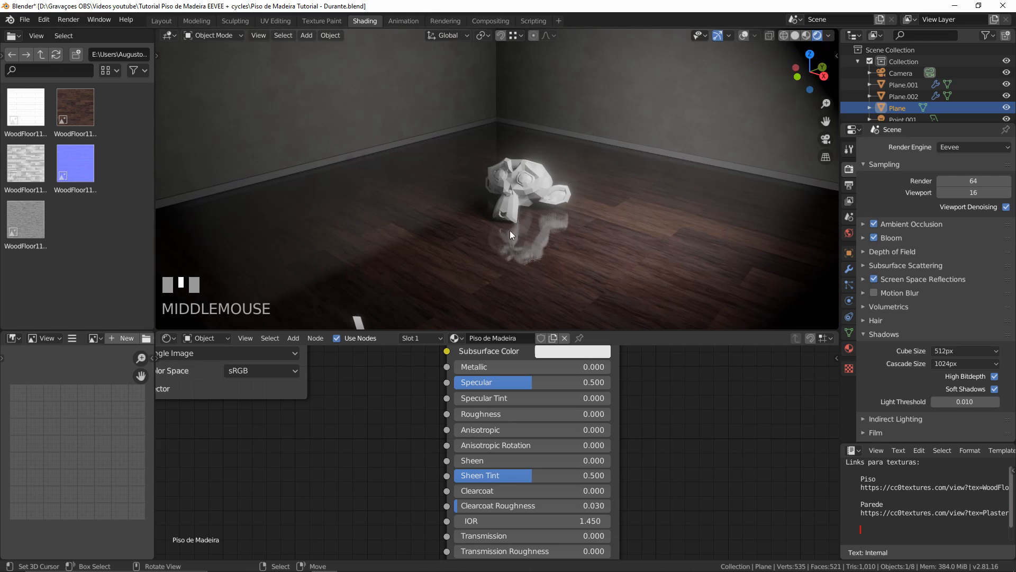
pyautogui.press('KP_0')
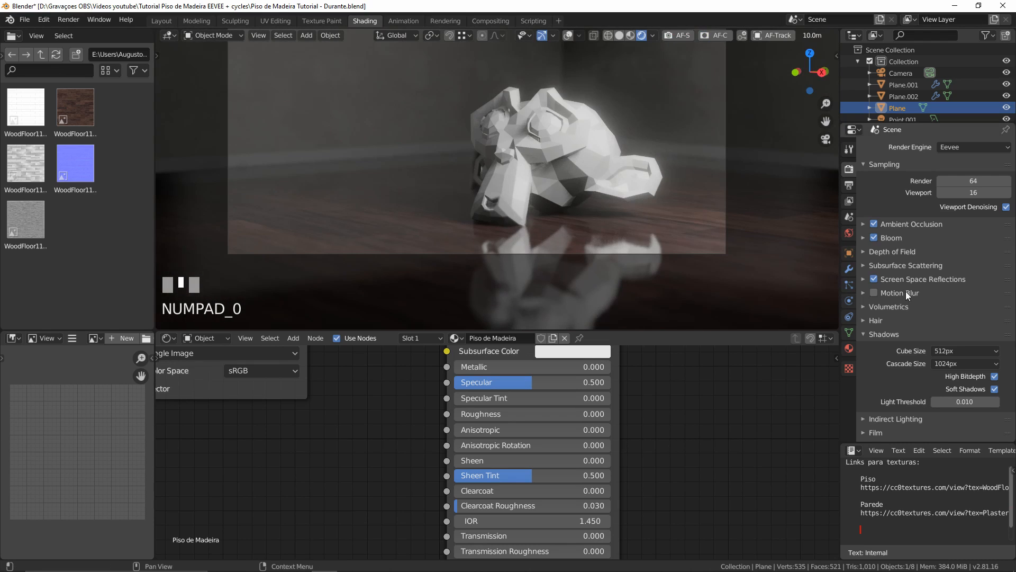
pyautogui.click(914, 279)
pyautogui.click(995, 296)
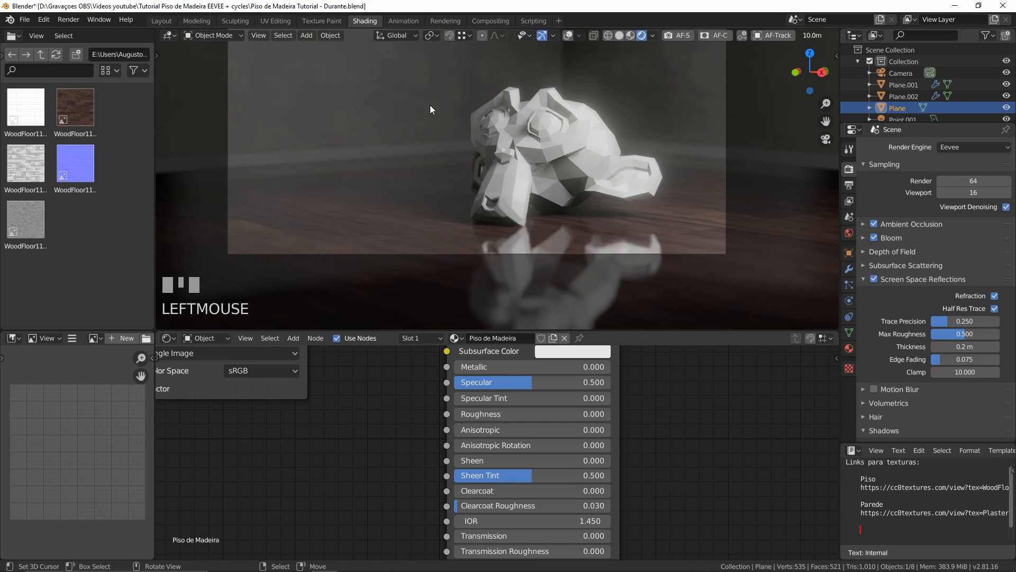
# Raise the floor material's Roughness to about 0.361 on the Principled BSDF
pyautogui.scroll(2, 554, 179)
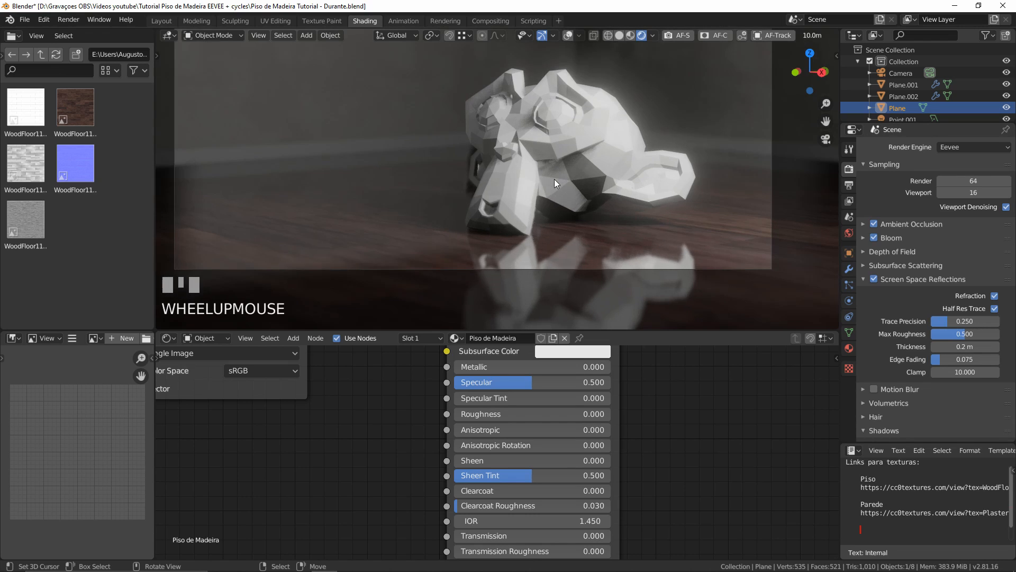
pyautogui.keyDown('shift'); pyautogui.moveTo(554, 179); pyautogui.dragTo(606, 232, button='middle'); pyautogui.keyUp('shift')
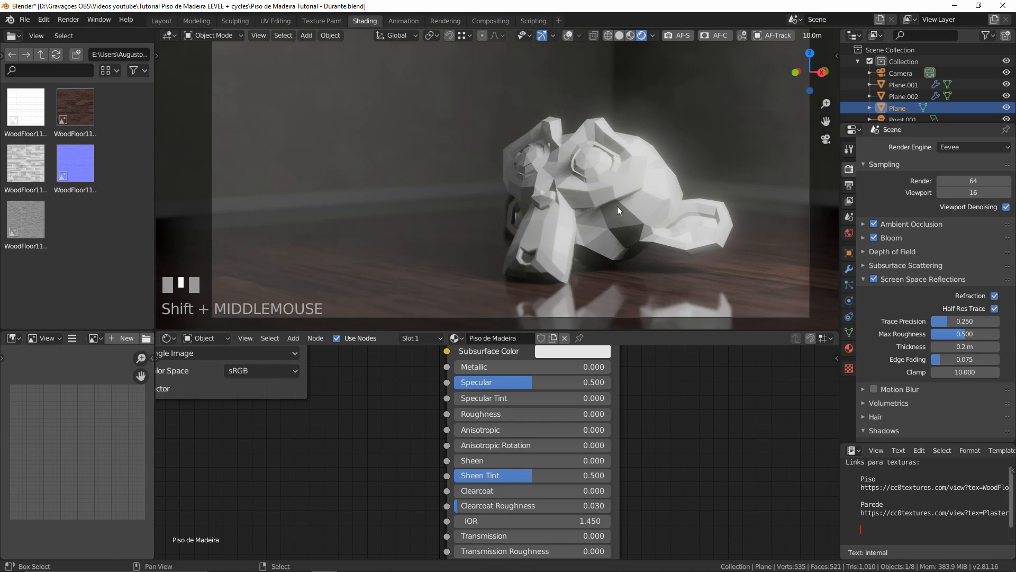
pyautogui.keyDown('shift'); pyautogui.moveTo(617, 205); pyautogui.dragTo(544, 120, button='middle'); pyautogui.keyUp('shift')
pyautogui.scroll(2, 561, 163)
pyautogui.scroll(3, 489, 473)
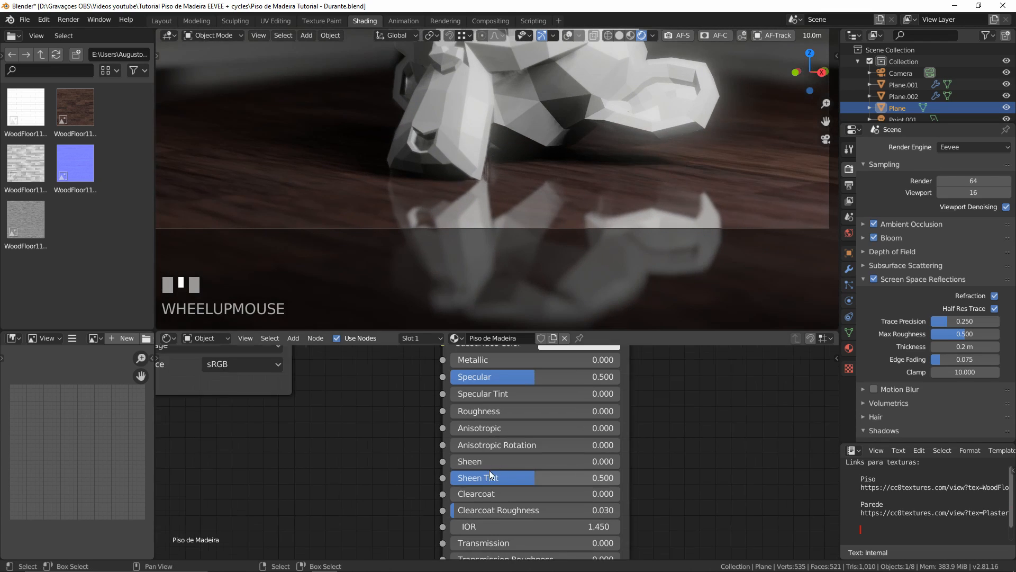
pyautogui.moveTo(570, 387); pyautogui.dragTo(559, 493, button='middle')
pyautogui.moveTo(491, 468); pyautogui.dragTo(493, 427, button='middle')
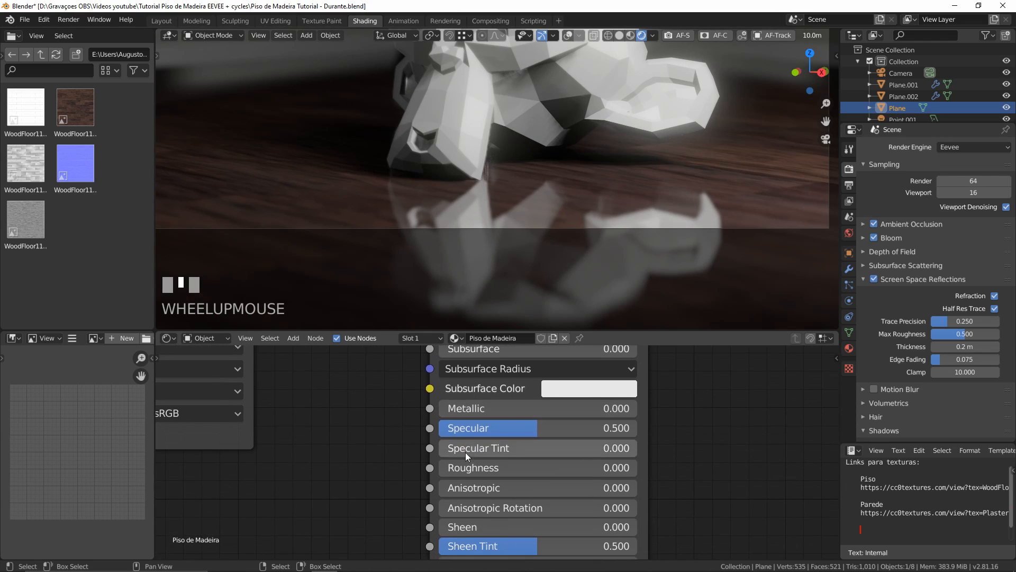
pyautogui.moveTo(466, 467); pyautogui.dragTo(539, 467)
pyautogui.click(512, 467)
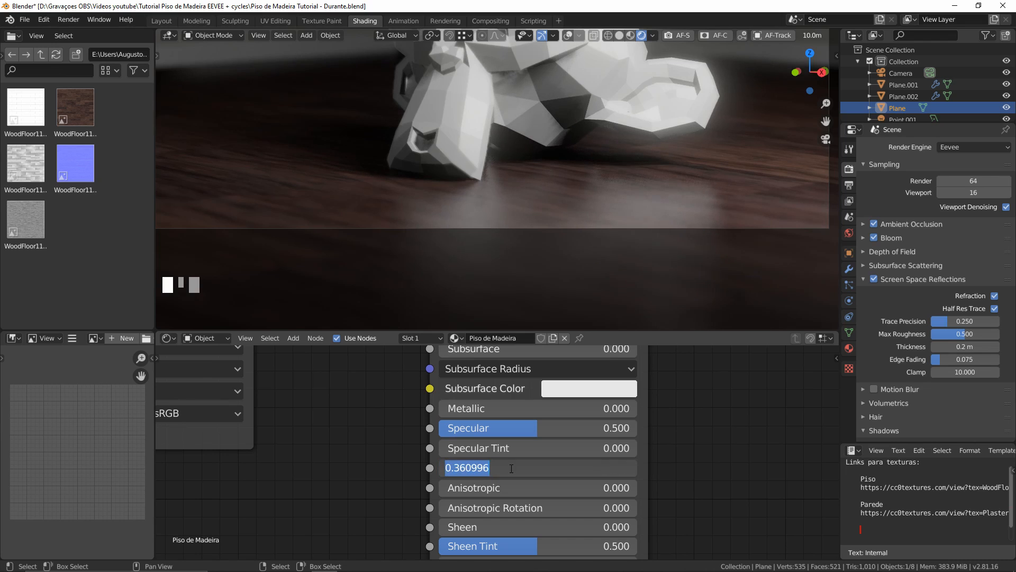
pyautogui.click(615, 406)
# Examine the blurred reflections on the floor up close from a free angle and in the camera view
pyautogui.scroll(-5, 615, 405)
pyautogui.scroll(-2, 615, 409)
pyautogui.scroll(-3, 529, 174)
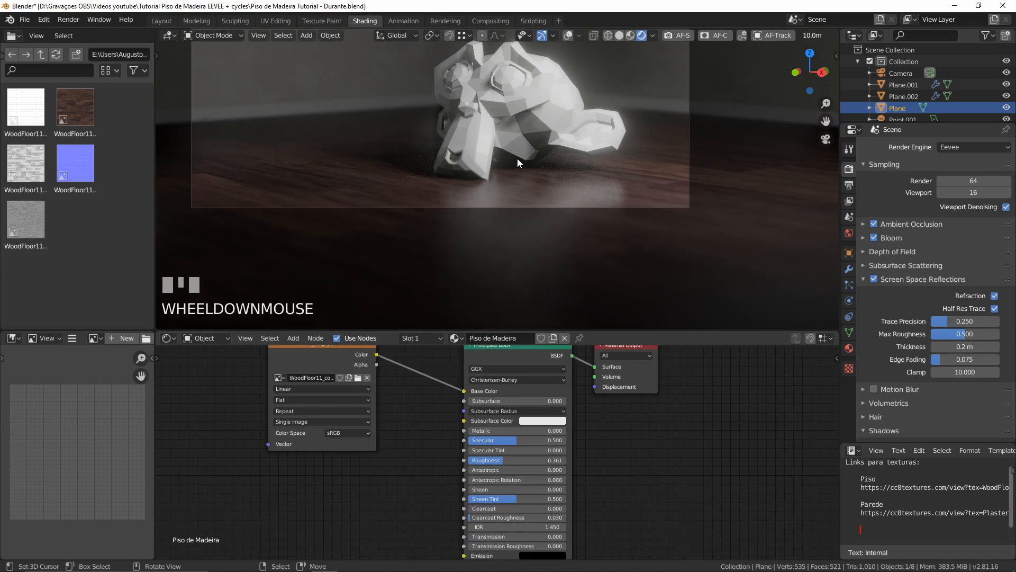
pyautogui.moveTo(517, 157); pyautogui.dragTo(550, 198, button='middle')
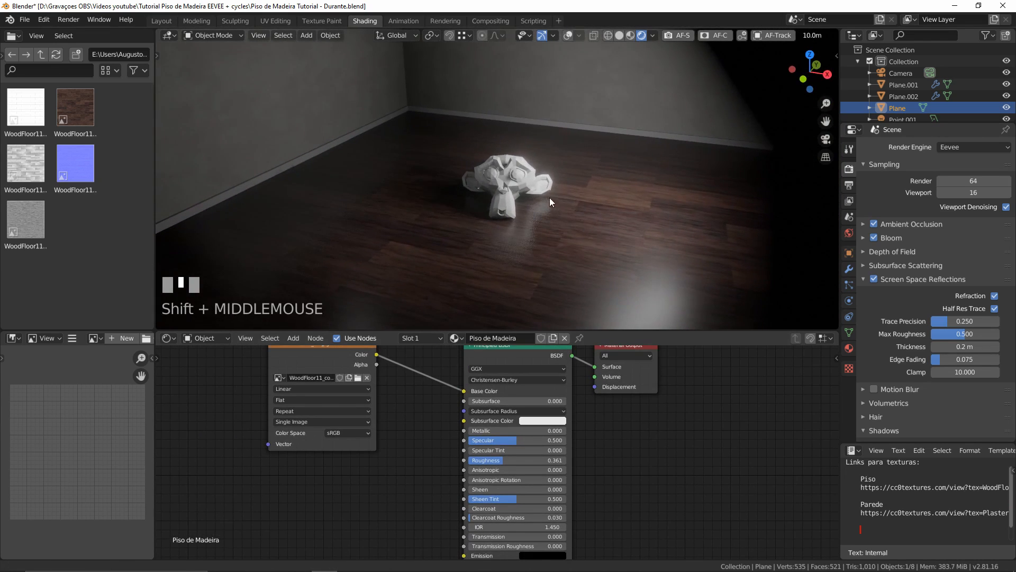
pyautogui.scroll(6, 499, 170)
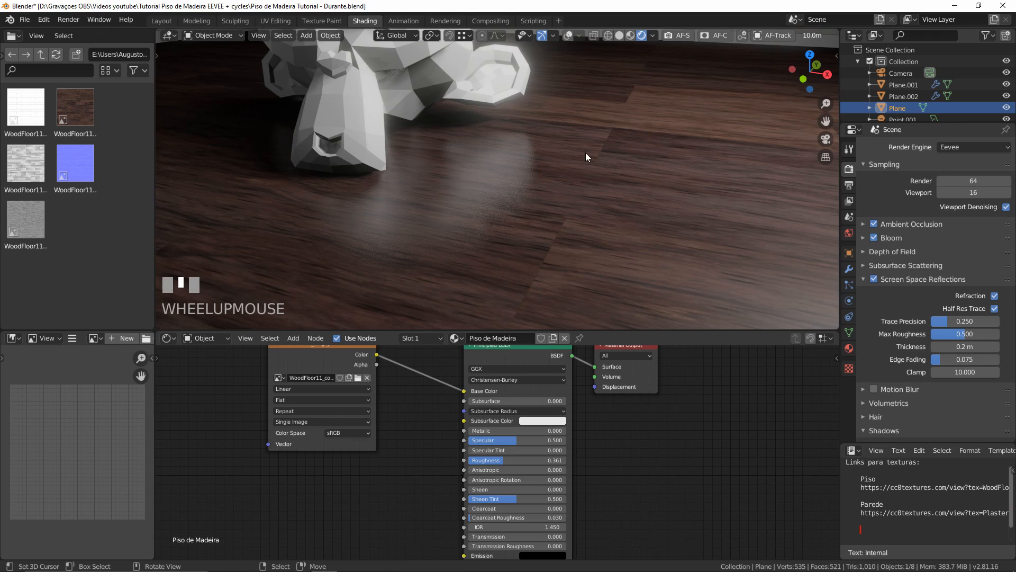
pyautogui.press('KP_0')
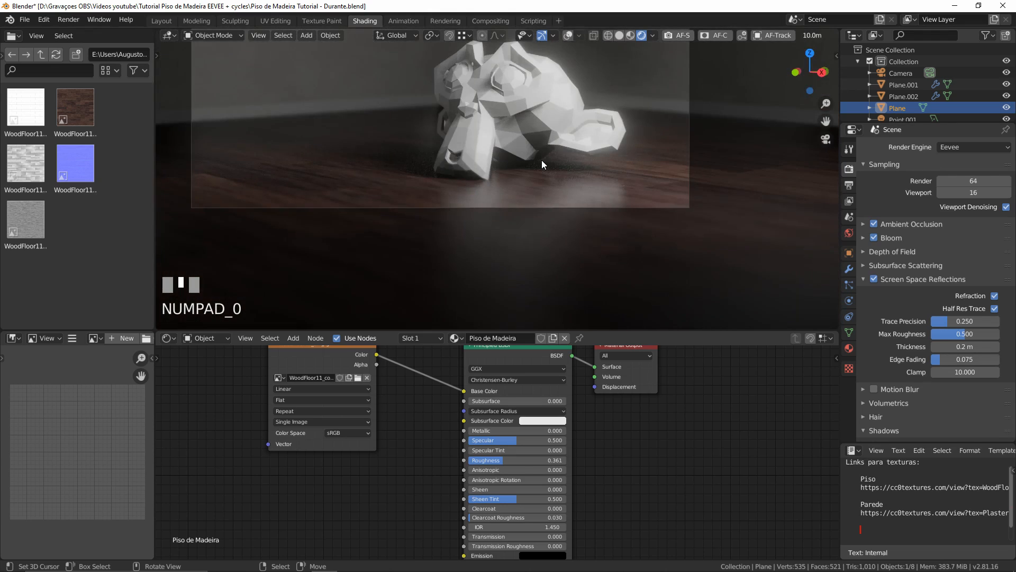
pyautogui.scroll(2, 566, 201)
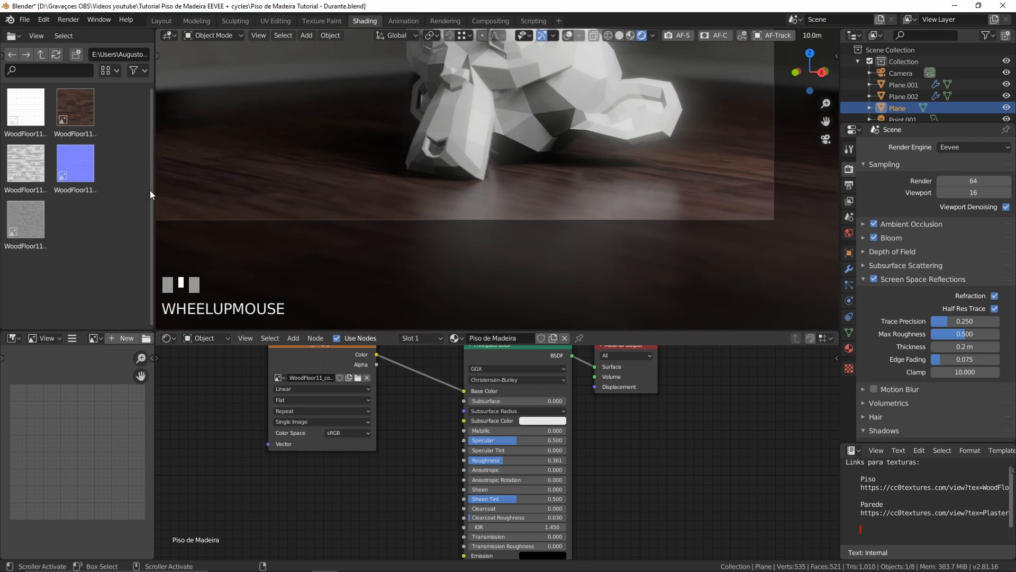
# Switch to File Explorer and review the WoodFloor11 maps, comparing the roughness map with the shader's Roughness input
pyautogui.hotkey('alt', 'Tab')
pyautogui.click(515, 194)
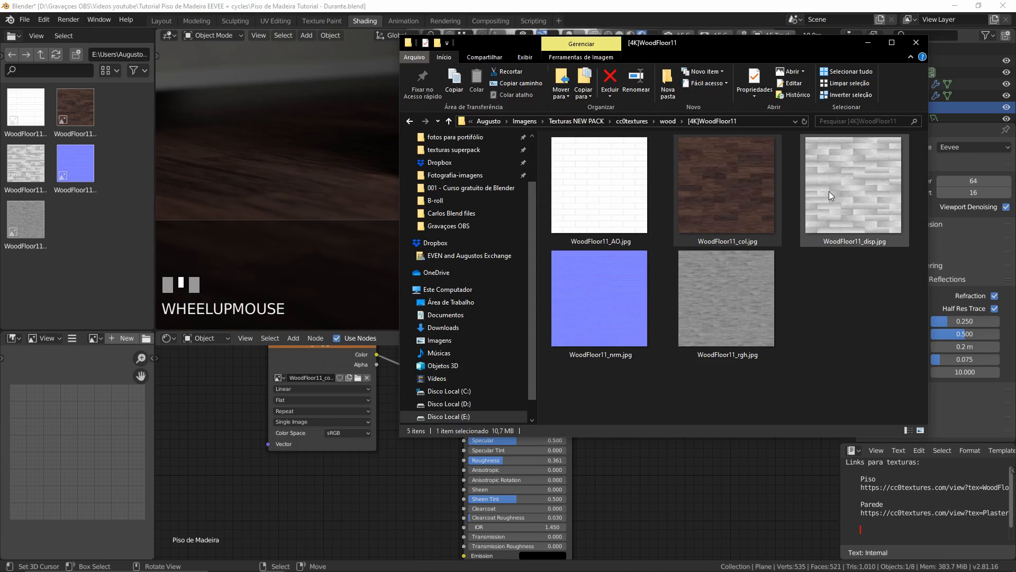
pyautogui.click(843, 196)
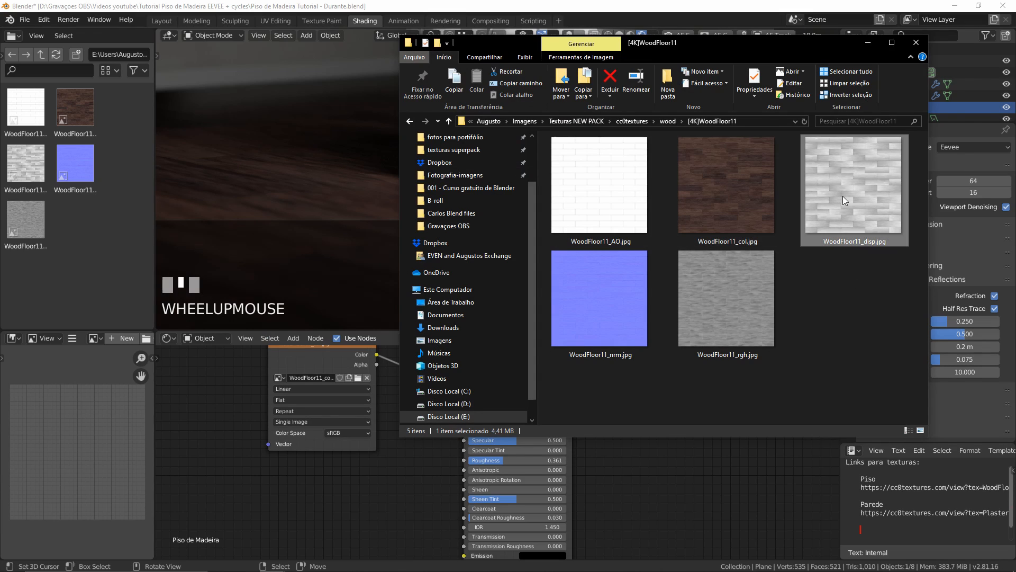
pyautogui.click(719, 330)
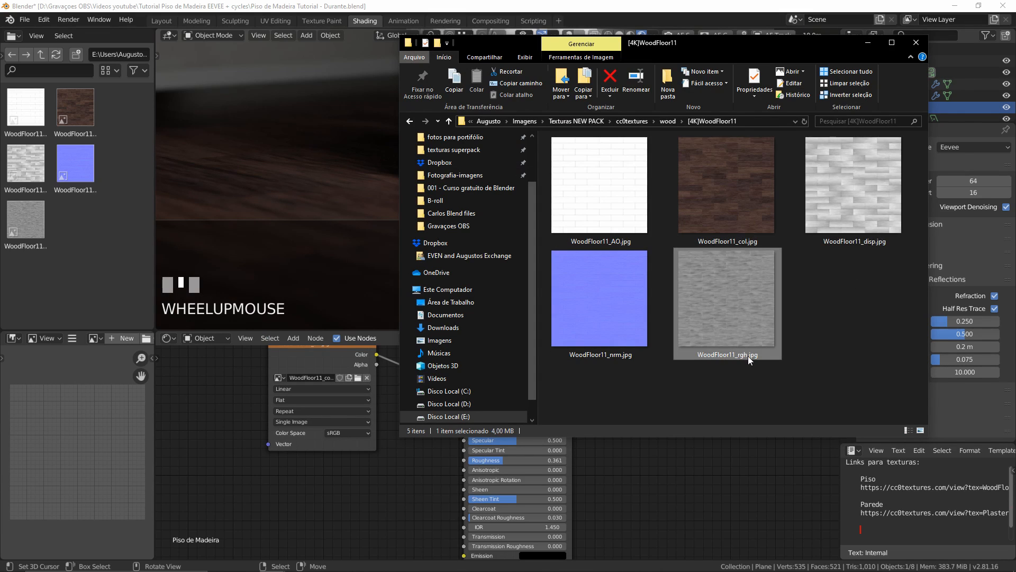
pyautogui.click(606, 468)
pyautogui.scroll(2, 525, 415)
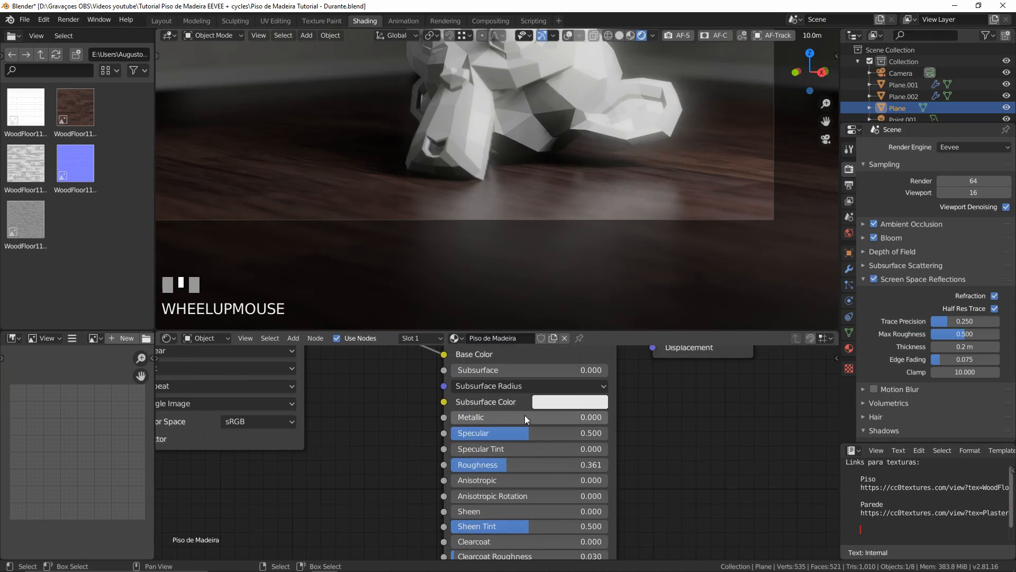
pyautogui.scroll(2, 496, 450)
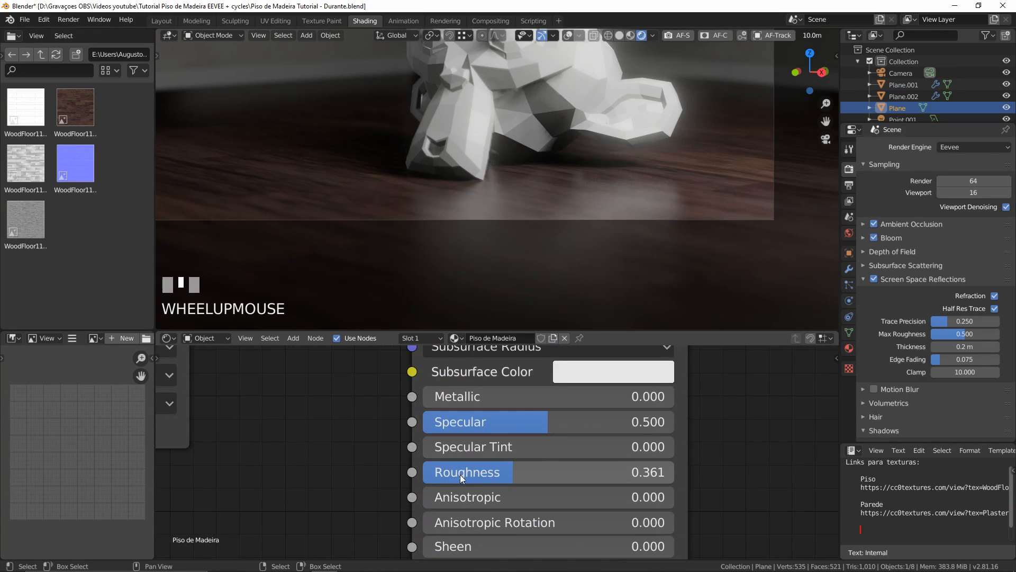
pyautogui.hotkey('alt', 'Tab')
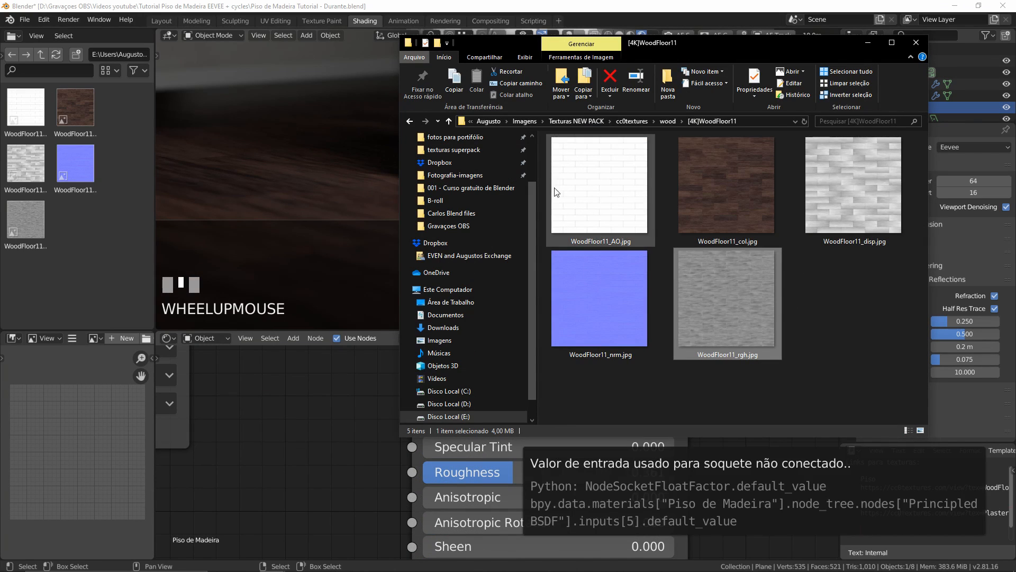
pyautogui.click(592, 300)
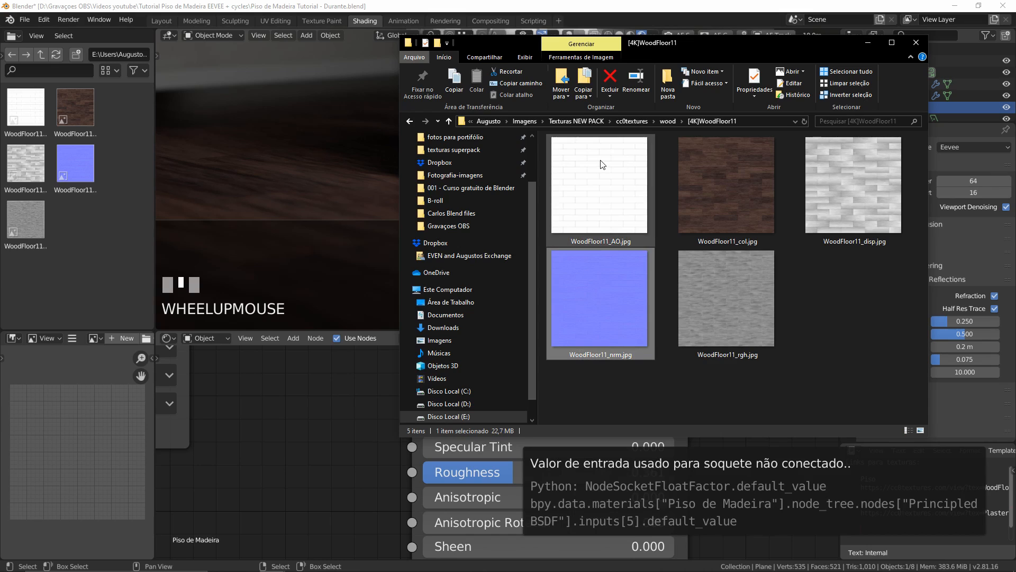
pyautogui.click(604, 176)
pyautogui.click(838, 193)
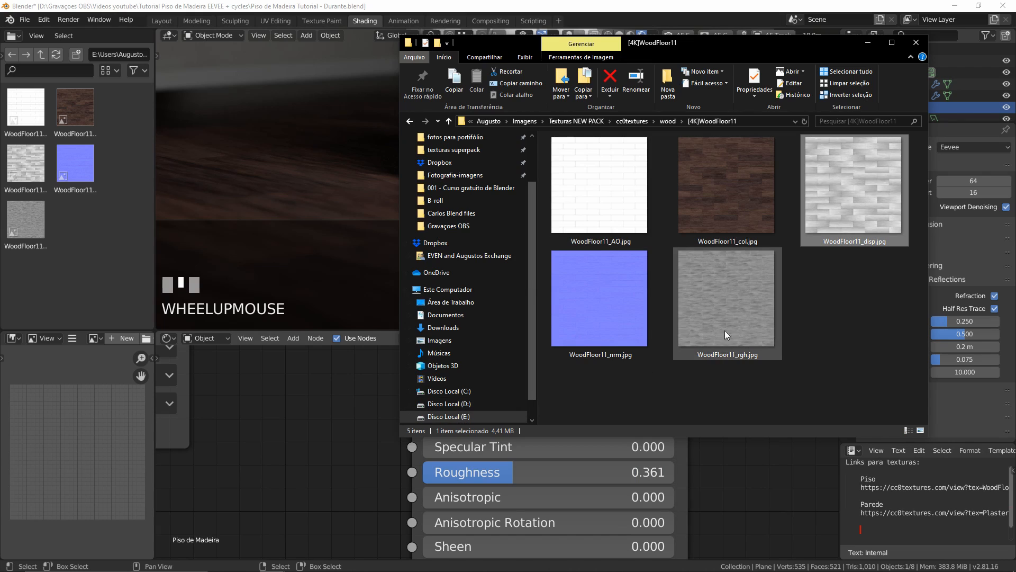
# Add WoodFloor11_rgh.jpg to the material as an image texture node and place it below the WoodFloor11_col.jpg node
pyautogui.moveTo(728, 303); pyautogui.dragTo(201, 491)
pyautogui.click(269, 430)
pyautogui.moveTo(343, 468); pyautogui.dragTo(472, 409, button='middle')
pyautogui.scroll(-1, 435, 437)
pyautogui.scroll(-2, 435, 437)
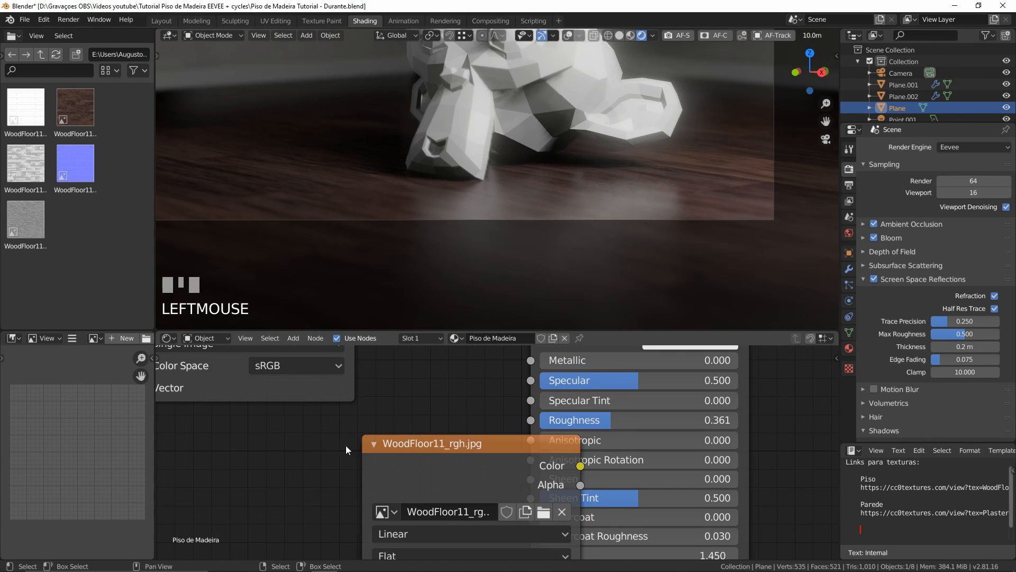
pyautogui.moveTo(477, 444); pyautogui.dragTo(254, 423)
# Connect the WoodFloor11_rgh.jpg Color output to the Principled BSDF's Roughness input and check the floor reflections
pyautogui.moveTo(373, 454); pyautogui.dragTo(441, 430, button='middle')
pyautogui.moveTo(427, 419); pyautogui.dragTo(599, 396)
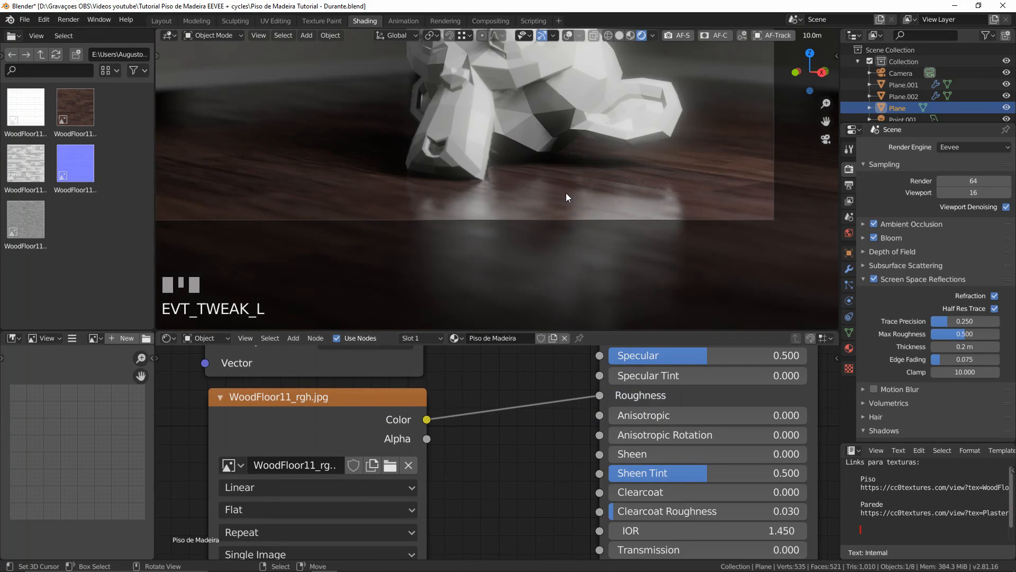
pyautogui.scroll(-4, 561, 193)
pyautogui.moveTo(556, 192); pyautogui.dragTo(527, 166, button='middle')
pyautogui.scroll(2, 557, 236)
pyautogui.scroll(3, 484, 139)
pyautogui.scroll(-11, 382, 412)
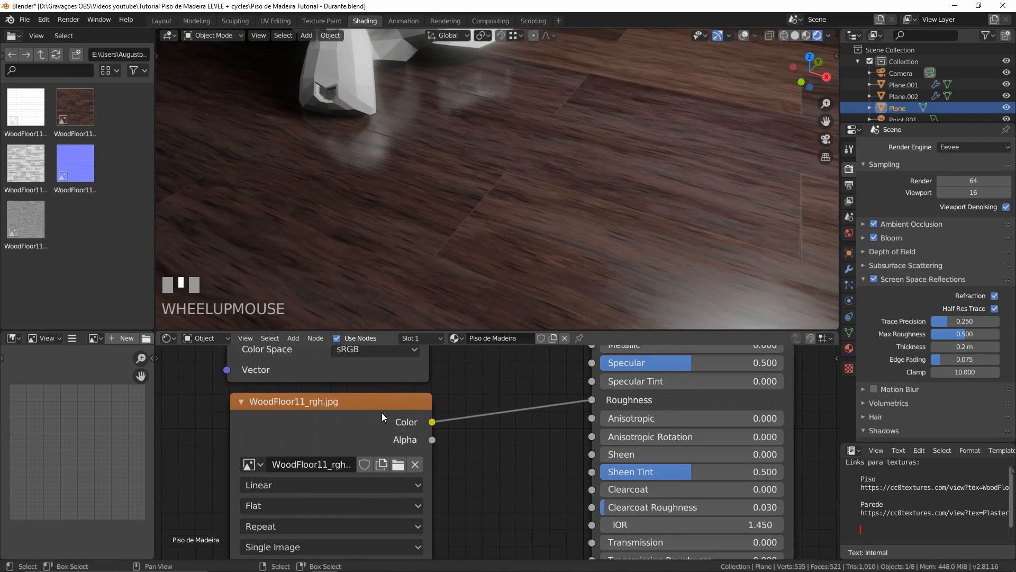
# Preview the roughness map on the floor by linking its Color to the Material Output's Surface, and reconnect the Principled BSDF
pyautogui.click(399, 441)
pyautogui.moveTo(455, 459); pyautogui.dragTo(401, 516, button='middle')
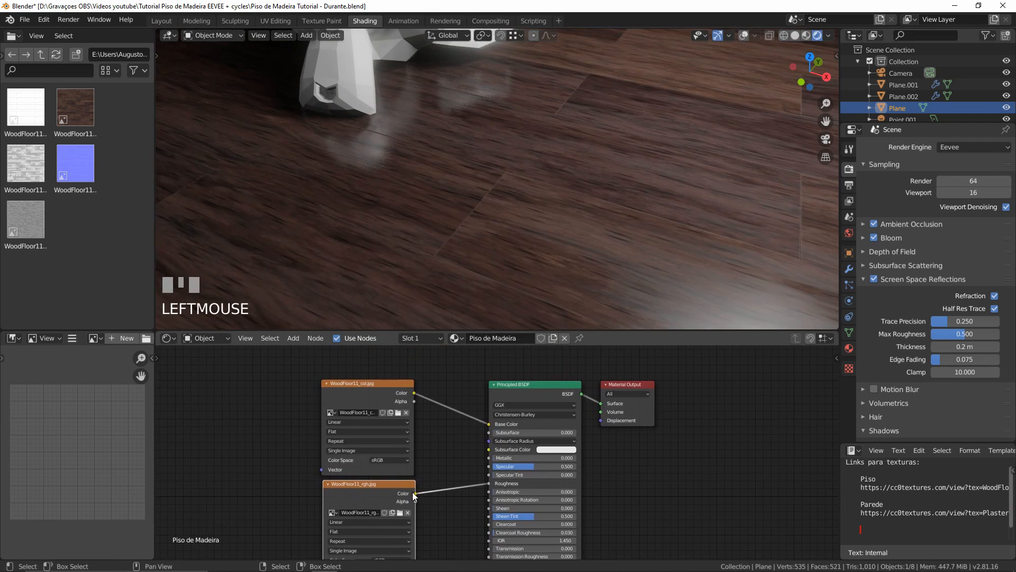
pyautogui.moveTo(415, 493); pyautogui.dragTo(602, 404)
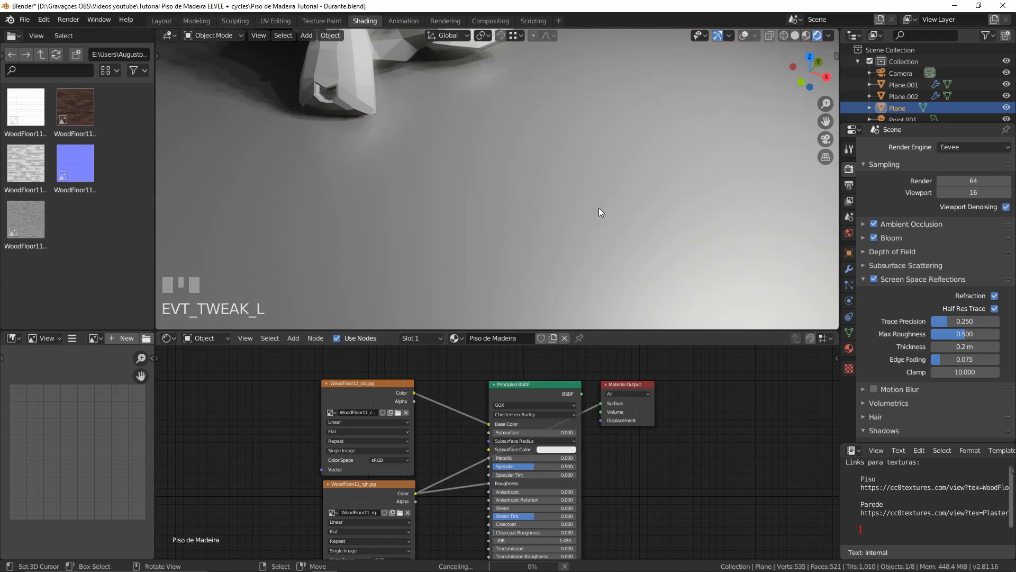
pyautogui.scroll(-5, 550, 171)
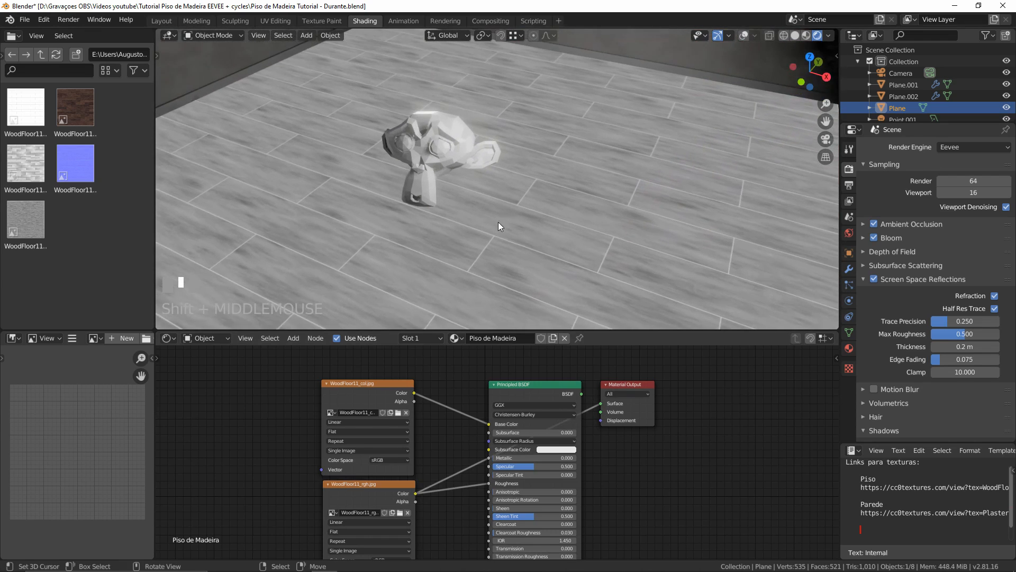
pyautogui.scroll(6, 499, 222)
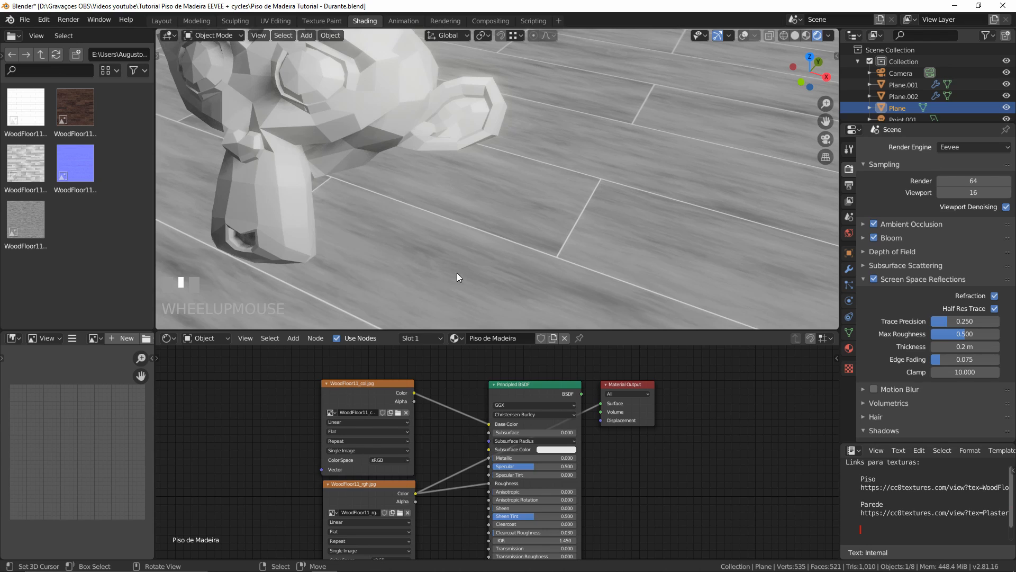
pyautogui.scroll(-5, 523, 212)
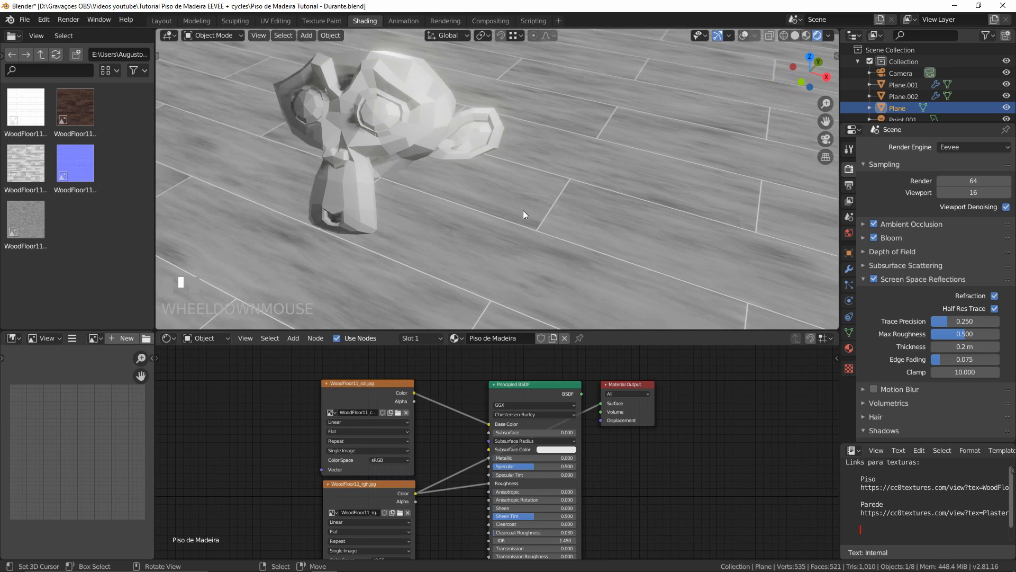
pyautogui.scroll(6, 575, 117)
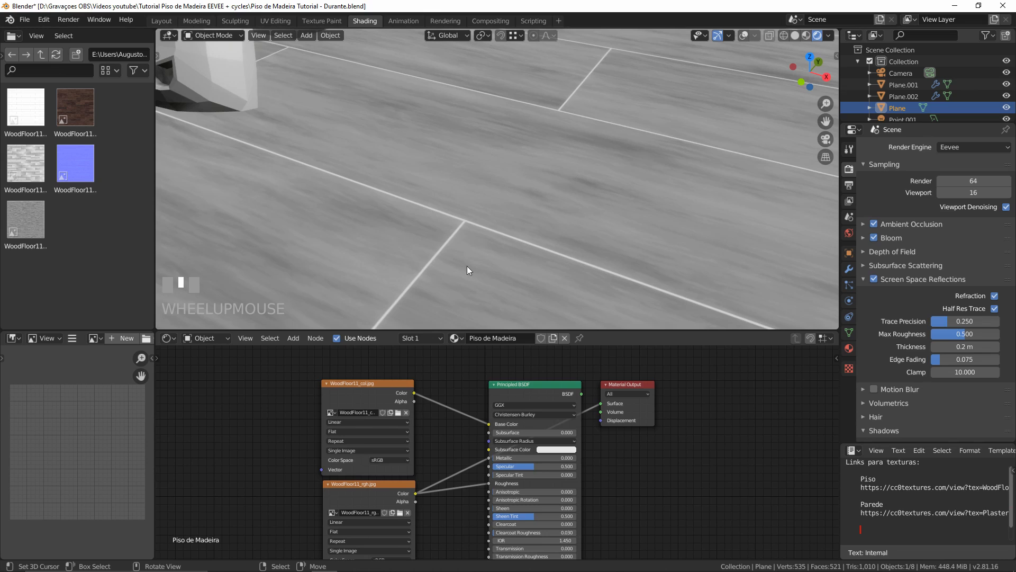
pyautogui.scroll(2, 497, 451)
pyautogui.moveTo(618, 364); pyautogui.dragTo(654, 379)
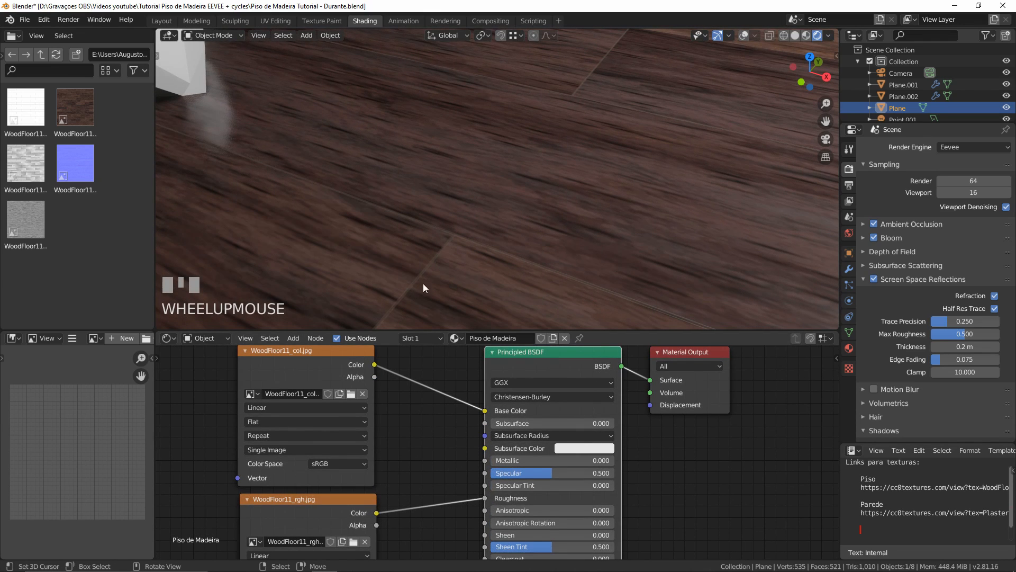
# Examine the textured floor's reflections around the monkey head from several angles and in the camera view
pyautogui.scroll(-6, 475, 189)
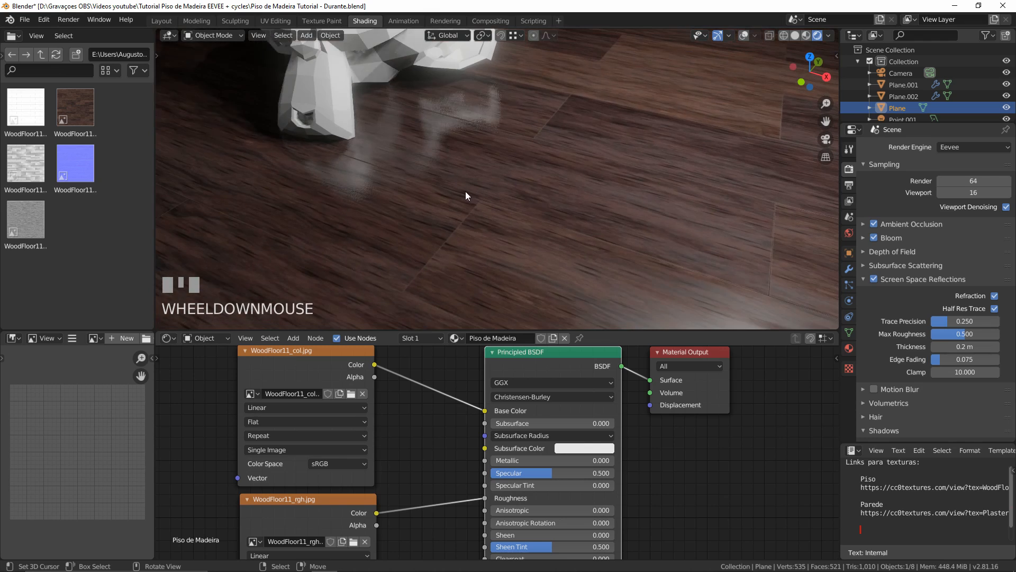
pyautogui.keyDown('shift'); pyautogui.moveTo(465, 192); pyautogui.dragTo(532, 216, button='middle'); pyautogui.keyUp('shift')
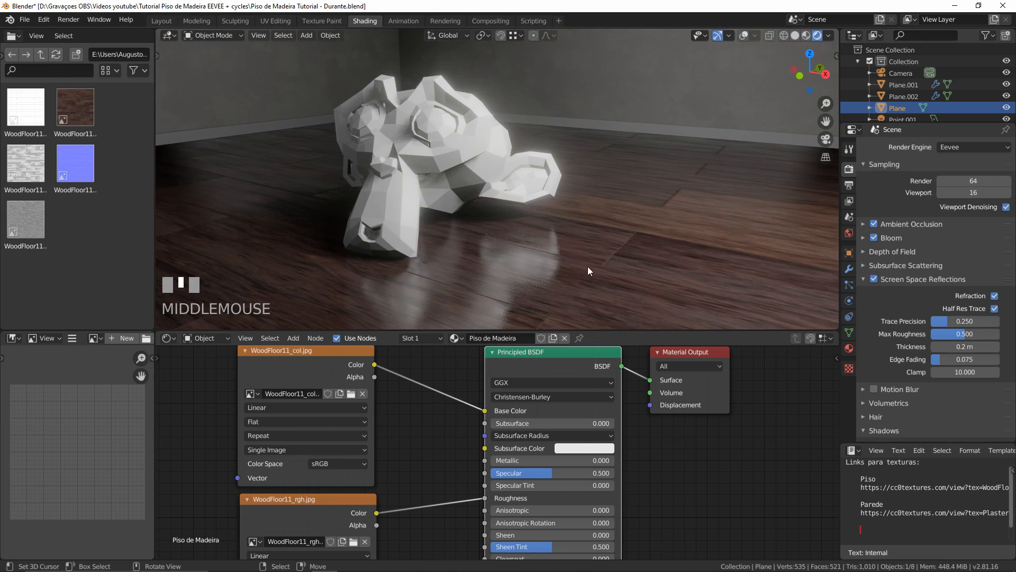
pyautogui.scroll(-3, 494, 251)
pyautogui.moveTo(495, 251); pyautogui.dragTo(536, 264, button='middle')
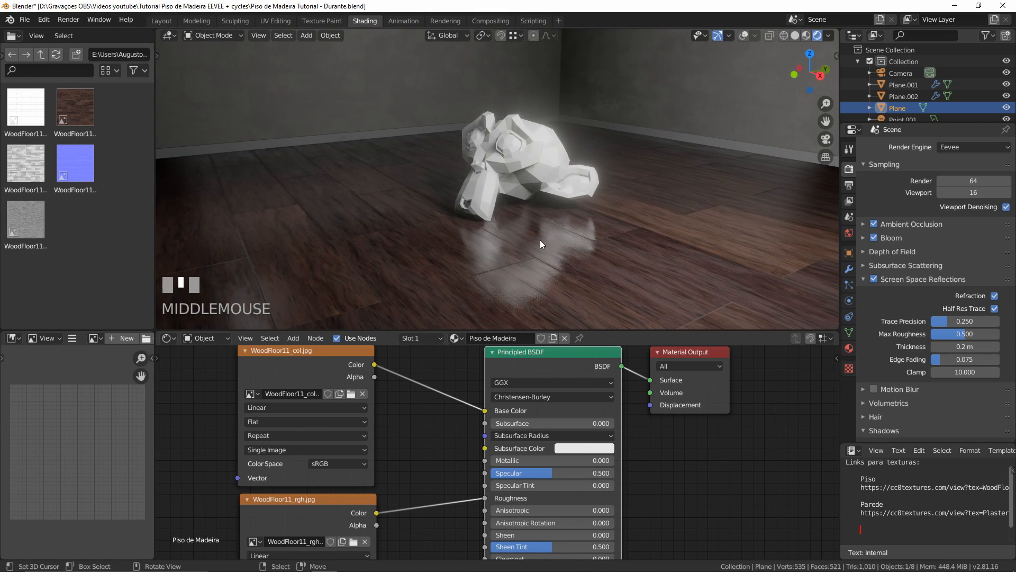
pyautogui.press('KP_0')
pyautogui.scroll(3, 536, 239)
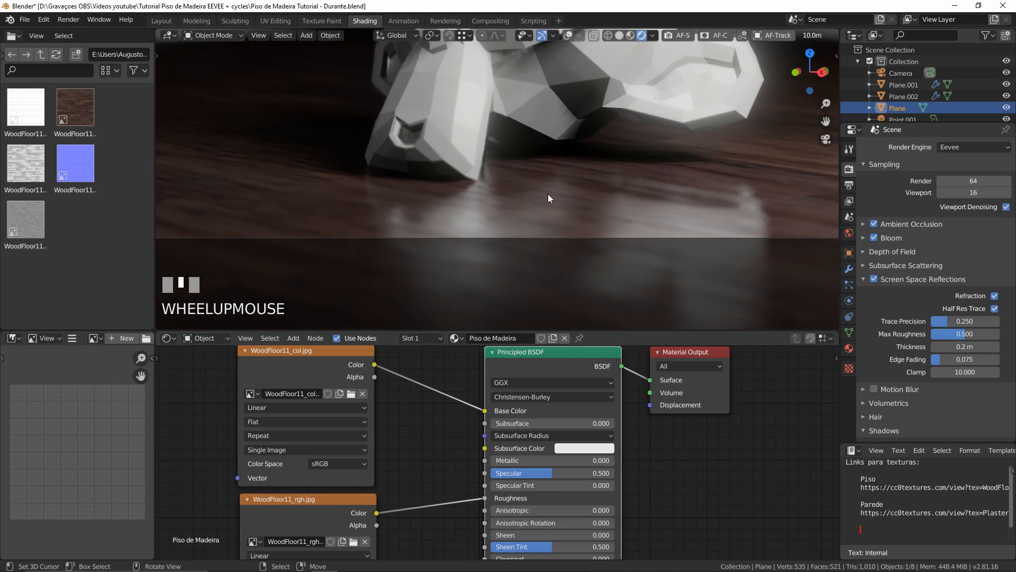
pyautogui.scroll(-2, 543, 192)
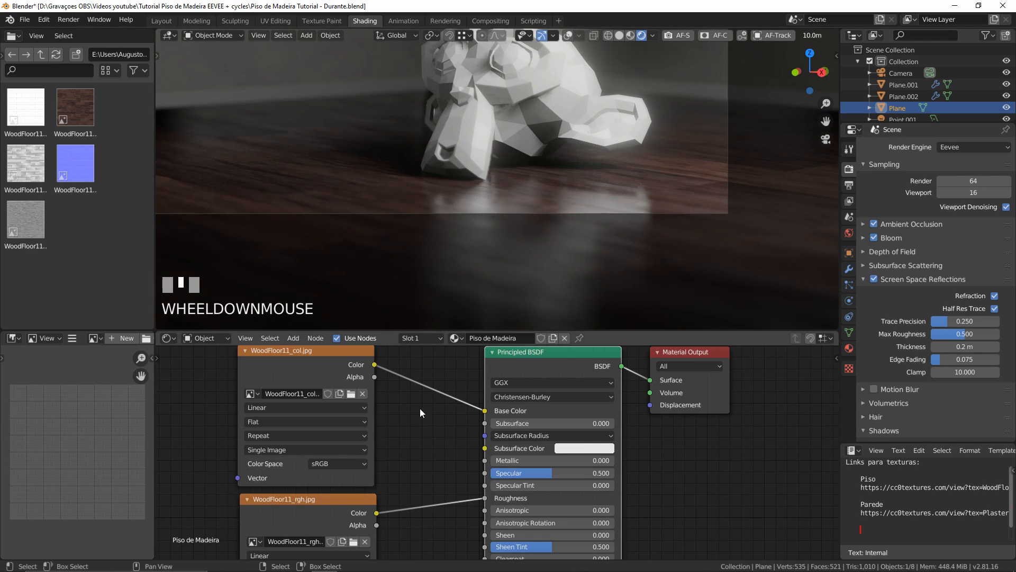
pyautogui.scroll(-2, 432, 415)
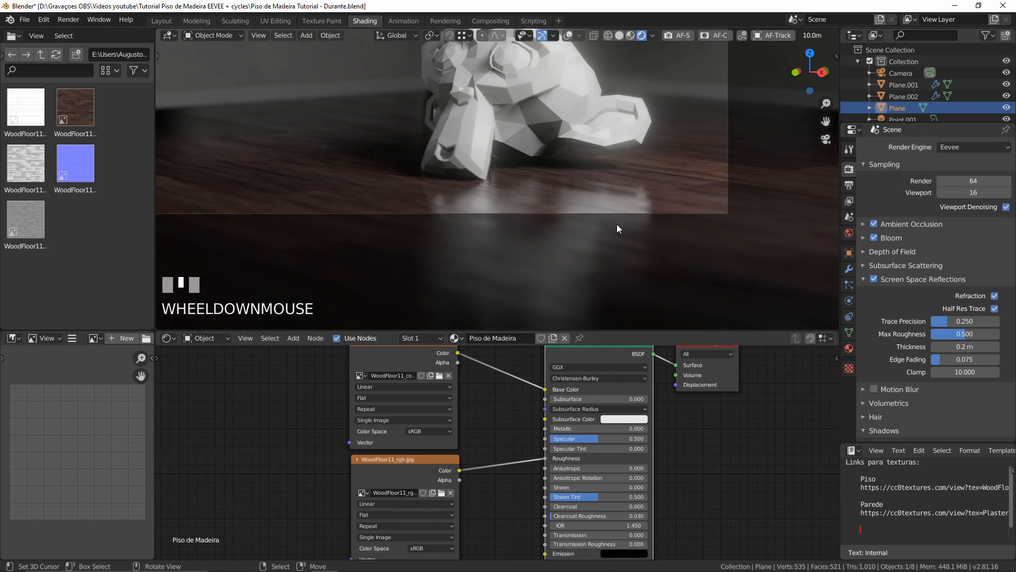
pyautogui.scroll(-3, 430, 204)
pyautogui.keyDown('shift'); pyautogui.moveTo(553, 151); pyautogui.dragTo(583, 174, button='middle'); pyautogui.keyUp('shift')
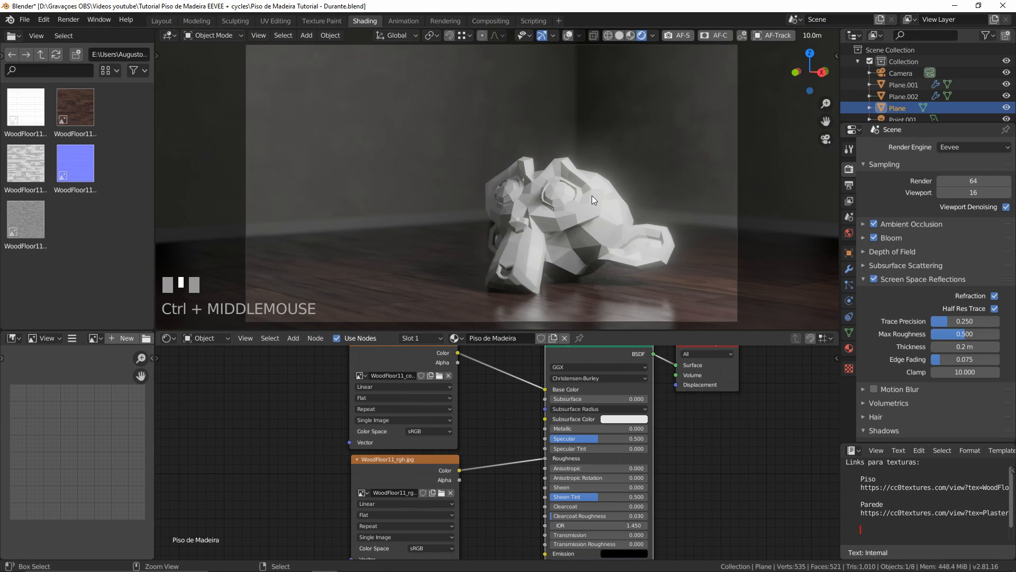
# Inspect the floor reflections beneath the monkey head in the camera view, in a maximized viewport and in close-up
pyautogui.hotkey('ctrl', 'space')
pyautogui.scroll(3, 592, 195)
pyautogui.keyDown('shift'); pyautogui.moveTo(588, 199); pyautogui.dragTo(581, 188, button='middle'); pyautogui.keyUp('shift')
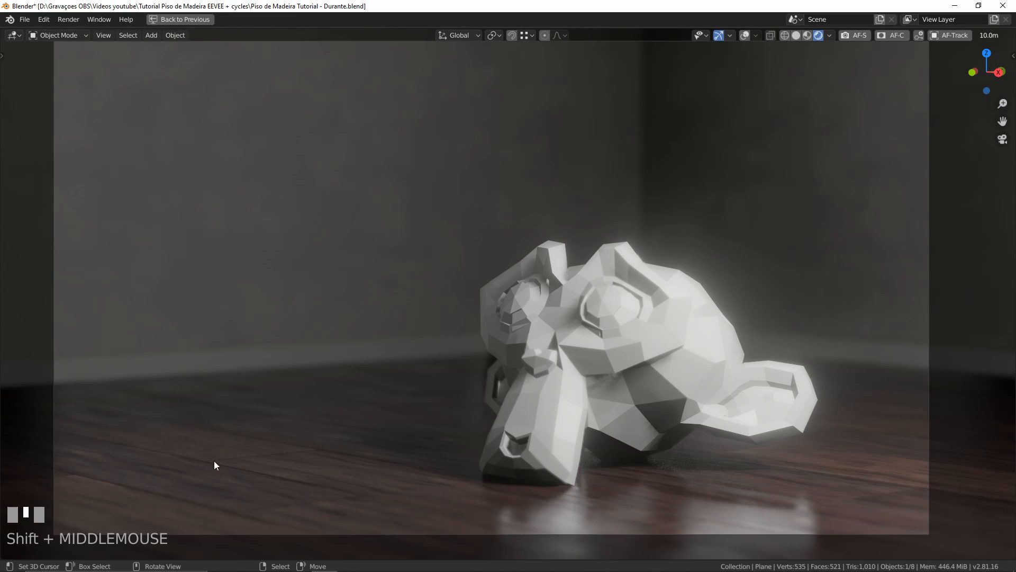
pyautogui.hotkey('ctrl', 'space')
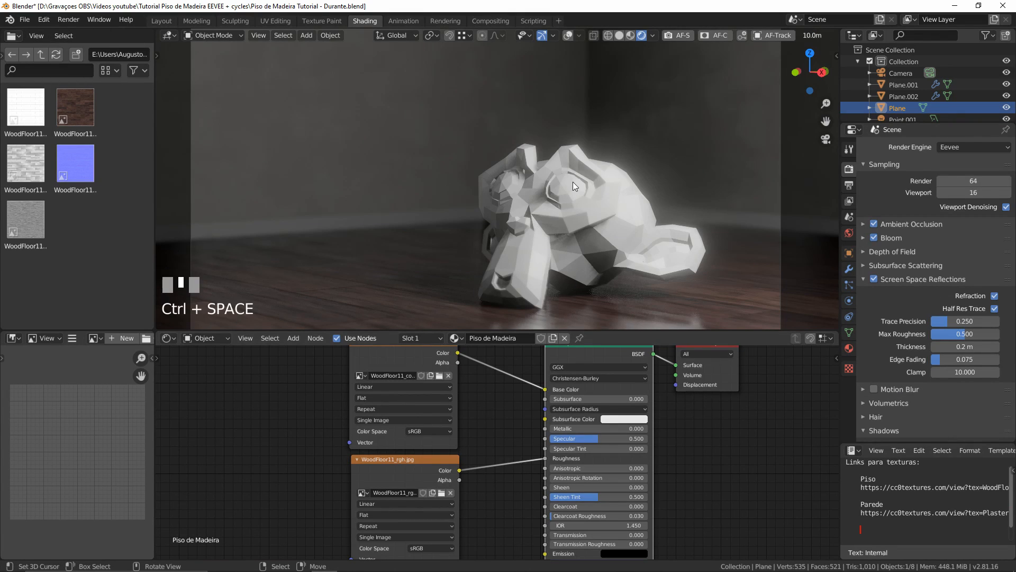
pyautogui.moveTo(495, 433); pyautogui.dragTo(507, 409, button='middle')
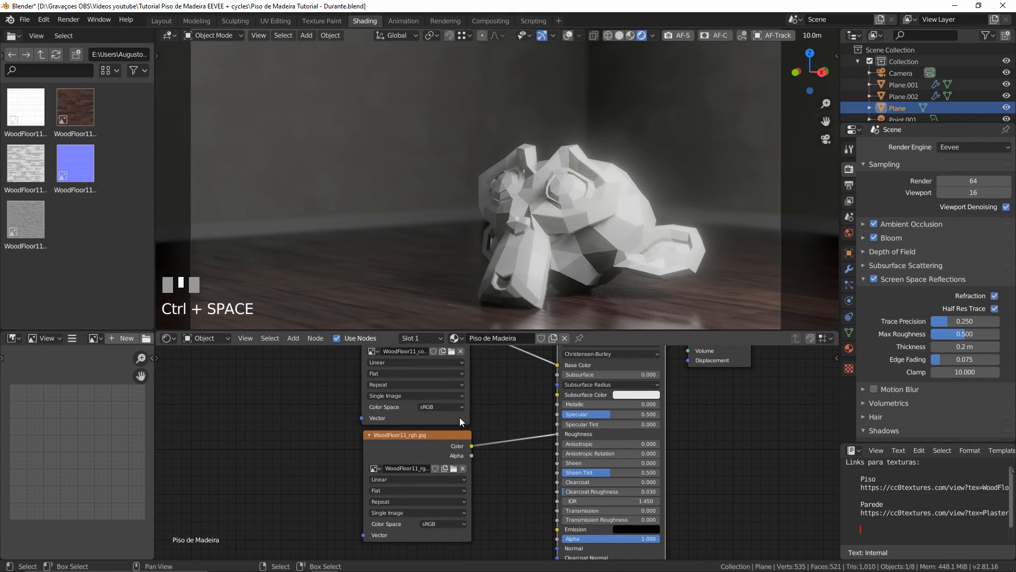
pyautogui.click(411, 417)
pyautogui.click(413, 452)
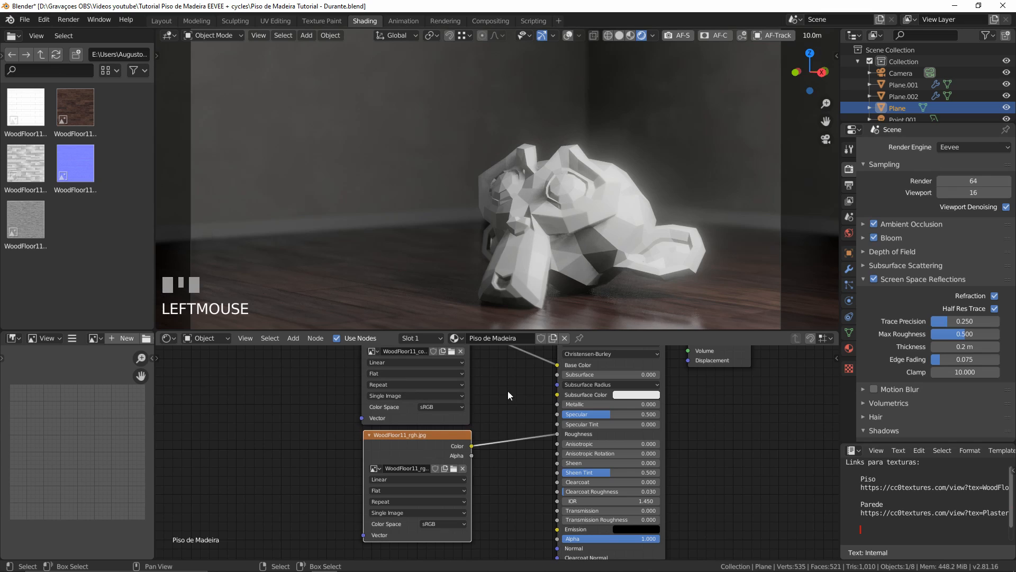
pyautogui.keyDown('shift'); pyautogui.moveTo(588, 236); pyautogui.dragTo(542, 151, button='middle'); pyautogui.keyUp('shift')
pyautogui.scroll(4, 526, 229)
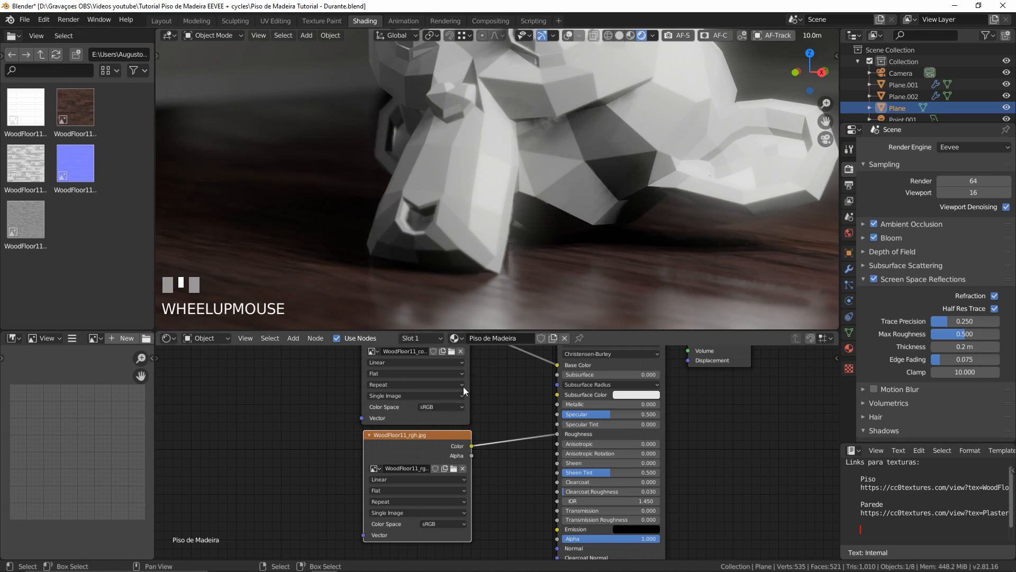
# Set the color space of the WoodFloor11_rgh.jpg image texture node to Non-Color
pyautogui.scroll(2, 421, 513)
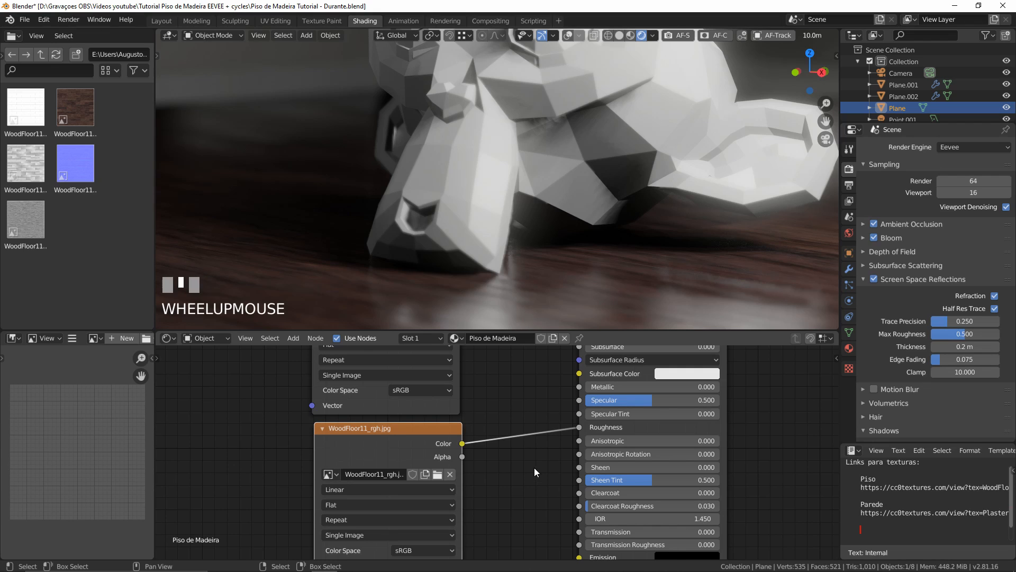
pyautogui.moveTo(532, 460); pyautogui.dragTo(538, 404, button='middle')
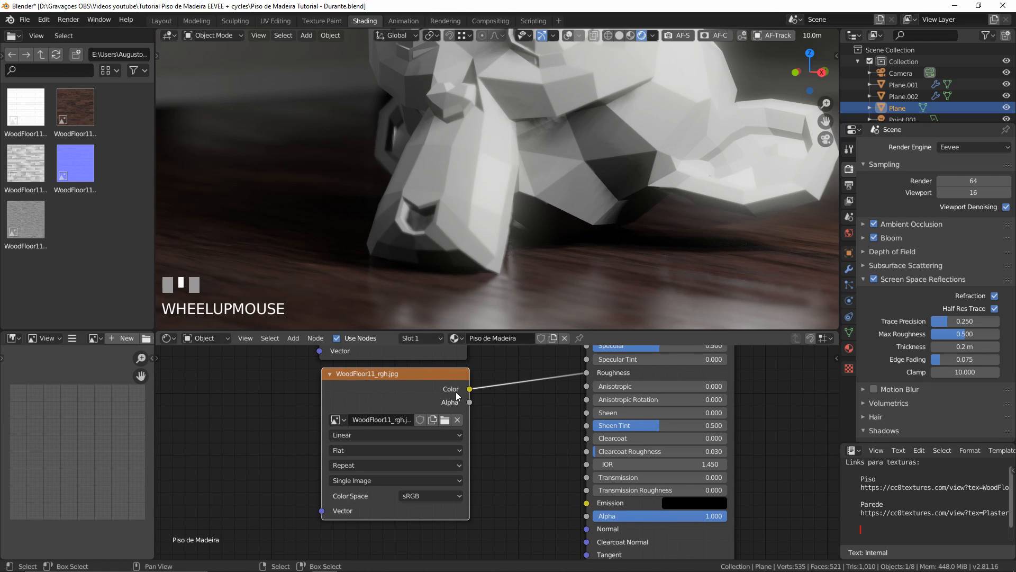
pyautogui.scroll(2, 429, 476)
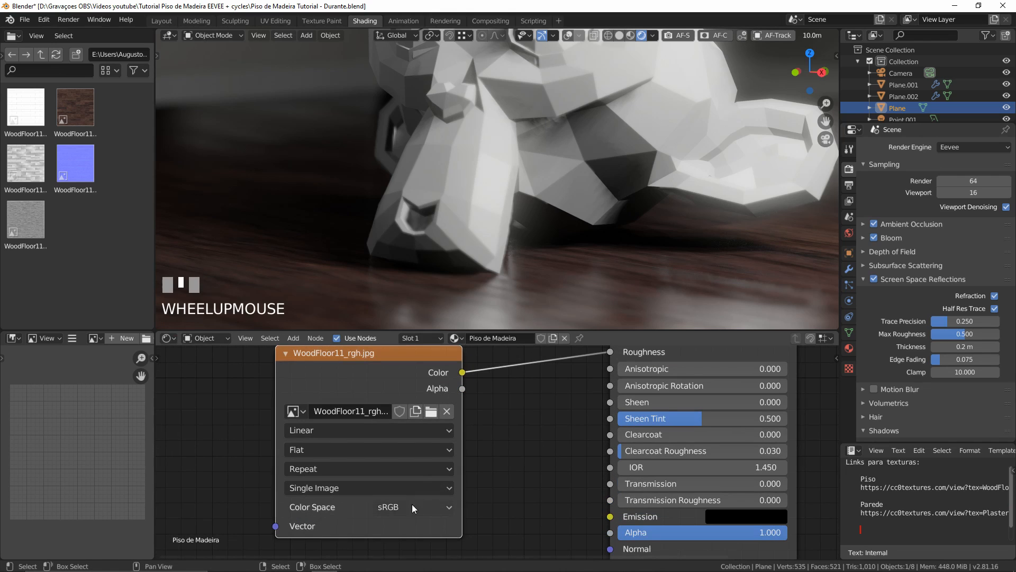
pyautogui.click(406, 506)
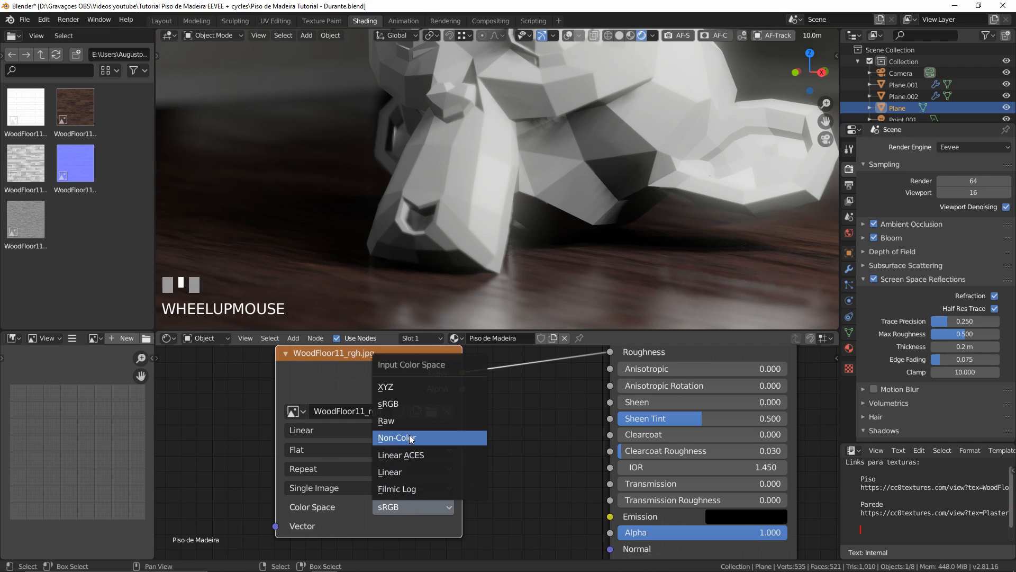
pyautogui.click(629, 314)
# Examine the roughness and highlights on the floor planks from several angles, and return to the camera view
pyautogui.scroll(-2, 565, 224)
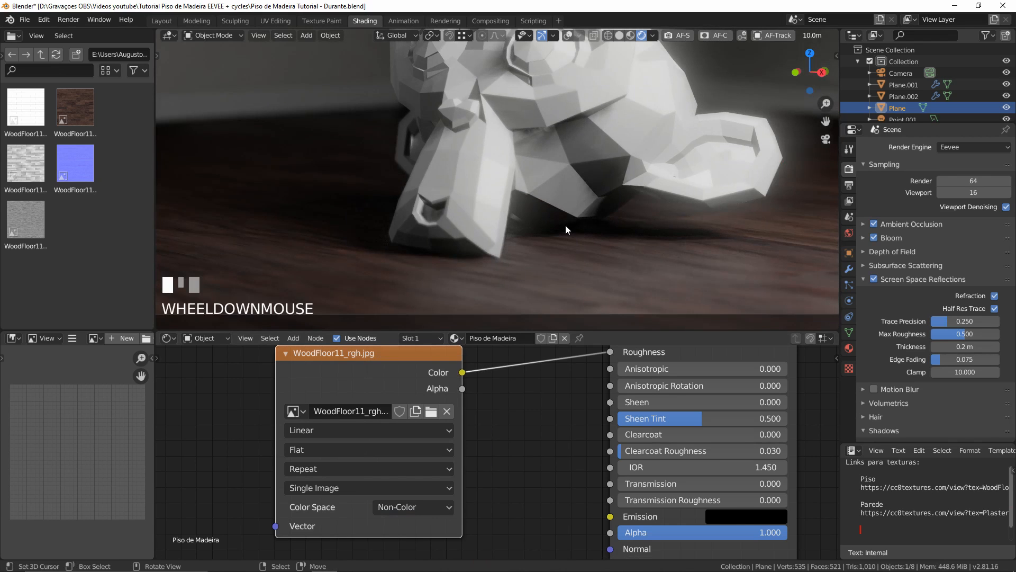
pyautogui.scroll(-3, 565, 225)
pyautogui.moveTo(566, 225); pyautogui.dragTo(624, 263, button='middle')
pyautogui.scroll(3, 540, 219)
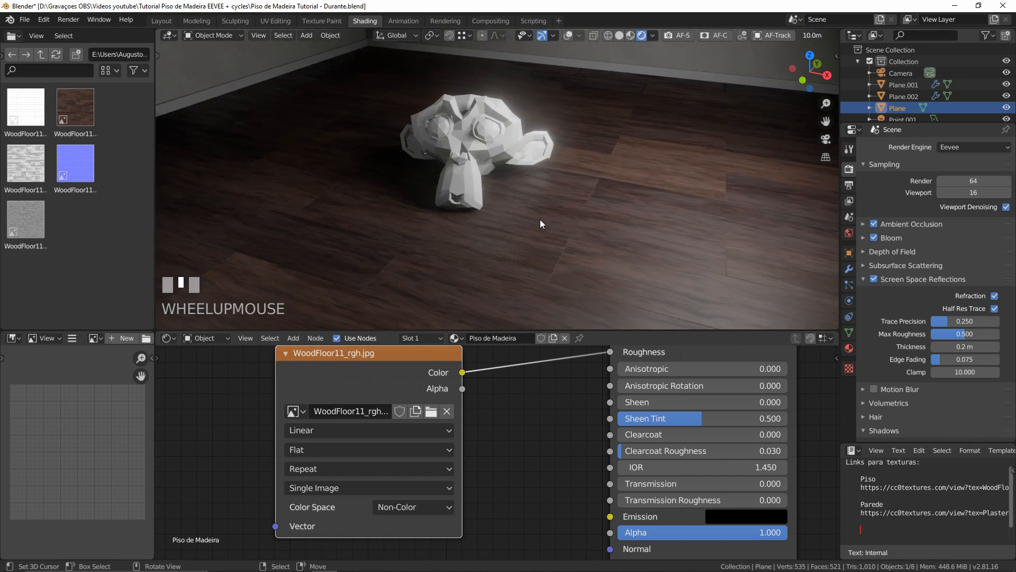
pyautogui.moveTo(540, 220); pyautogui.dragTo(692, 191, button='middle')
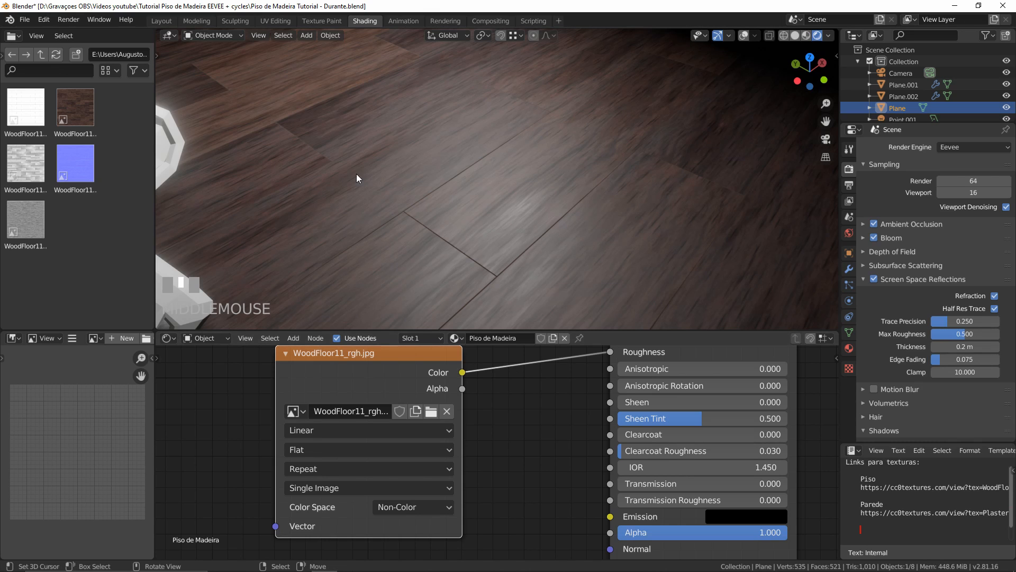
pyautogui.scroll(-5, 521, 214)
pyautogui.moveTo(515, 204); pyautogui.dragTo(488, 205, button='middle')
pyautogui.press('KP_0')
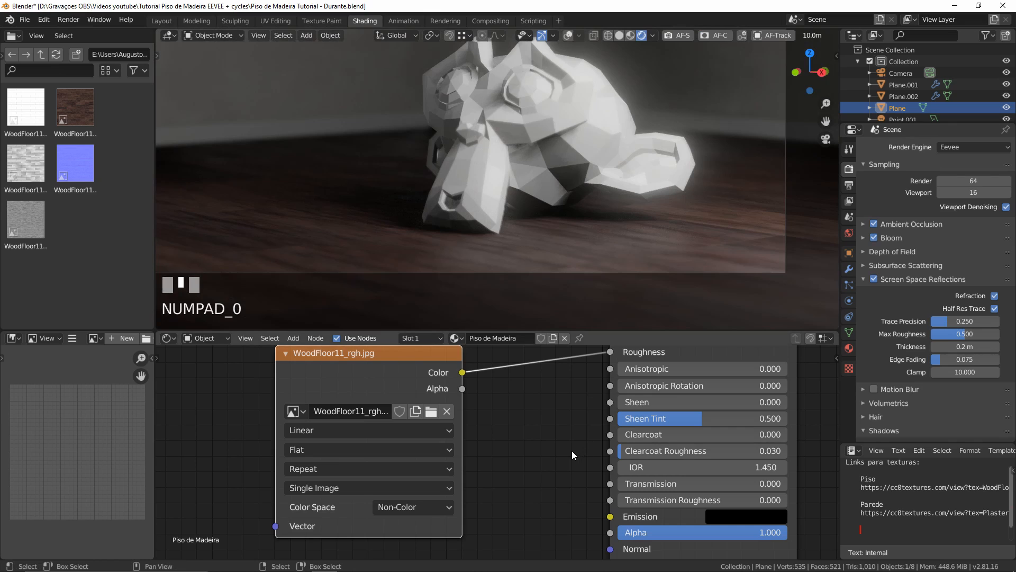
# Add WoodFloor11_nrm.jpg to the material as an image texture node below the WoodFloor11_rgh.jpg node
pyautogui.scroll(-2, 501, 439)
pyautogui.moveTo(501, 440); pyautogui.dragTo(523, 399, button='middle')
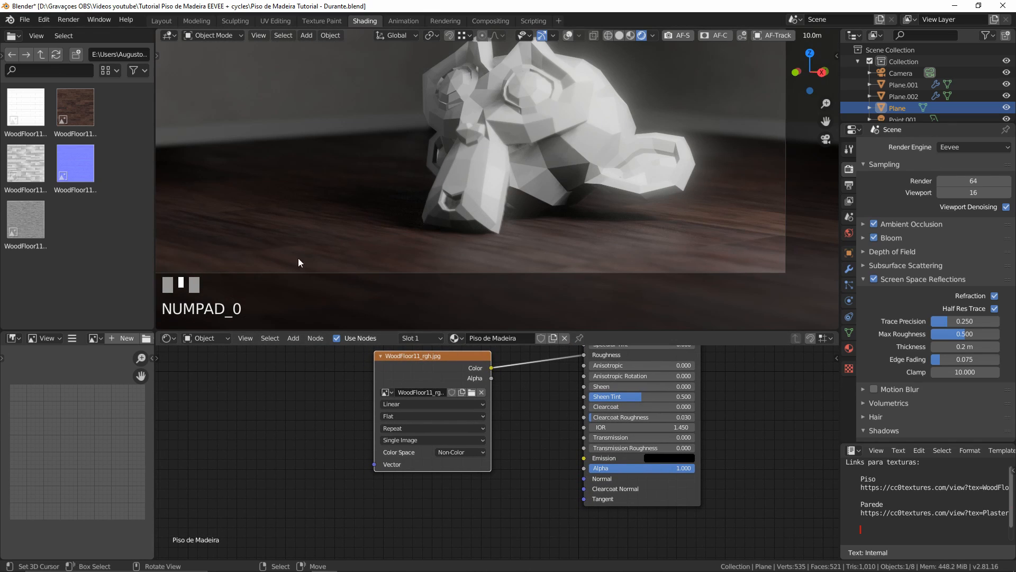
pyautogui.hotkey('alt', 'Tab')
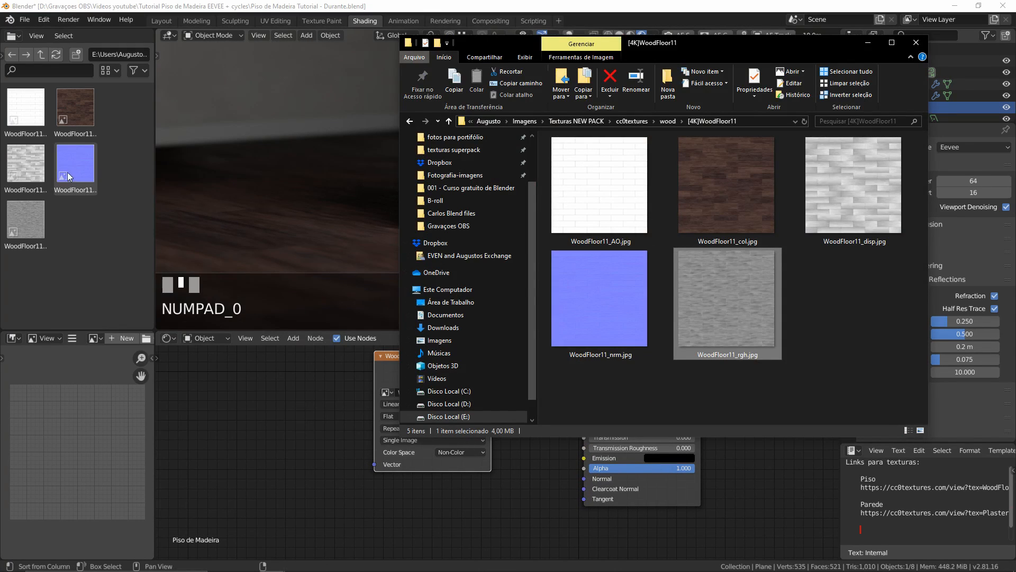
pyautogui.moveTo(77, 162); pyautogui.dragTo(86, 183)
pyautogui.hotkey('alt', 'Tab')
pyautogui.moveTo(634, 271); pyautogui.dragTo(319, 481)
# Set the color space of the WoodFloor11_nrm.jpg image texture node to Non-Color
pyautogui.scroll(2, 383, 395)
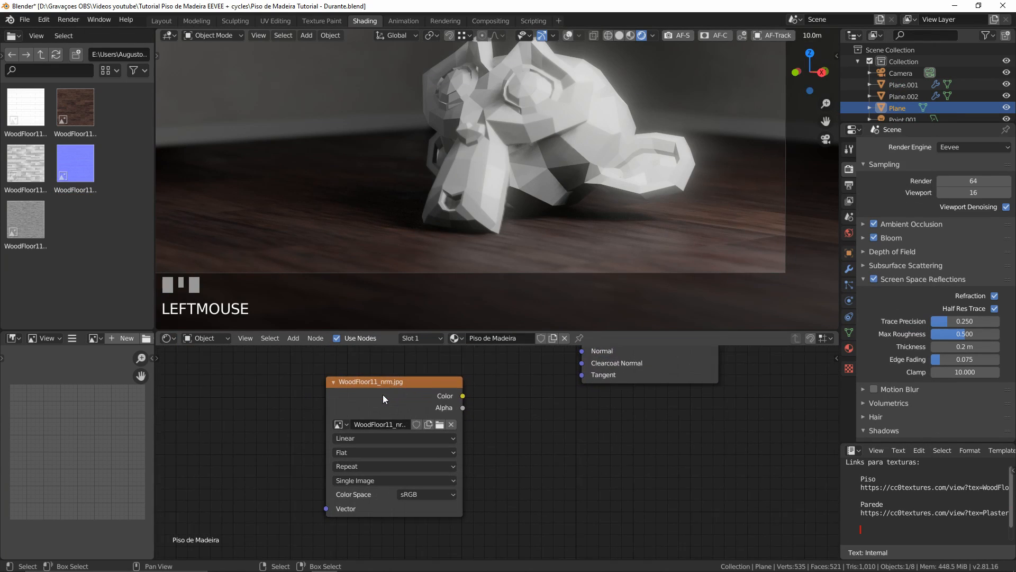
pyautogui.click(408, 496)
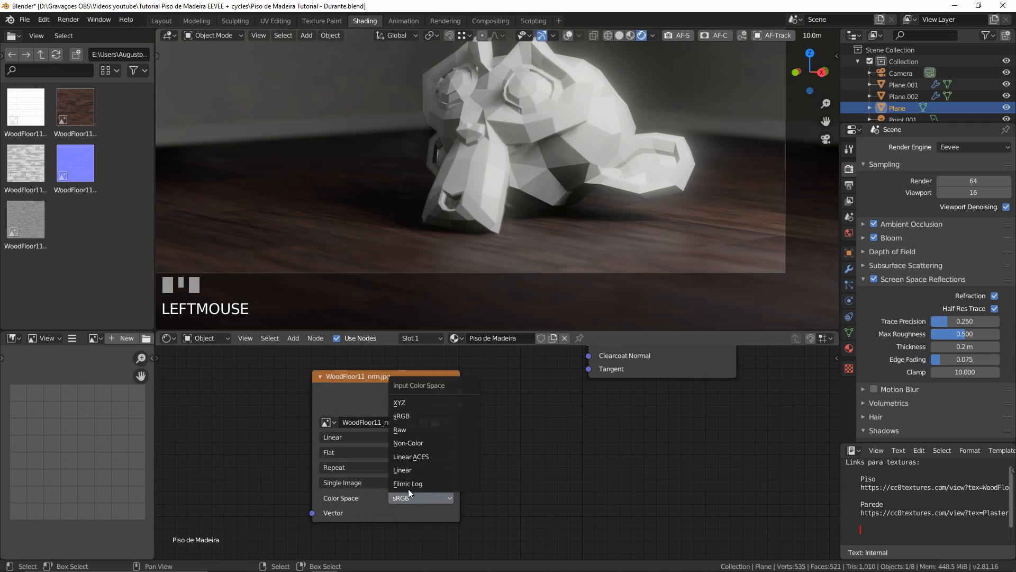
pyautogui.click(413, 443)
# Connect the WoodFloor11_nrm.jpg Color output to the Principled BSDF's Normal input and check the floor's highlights from another angle
pyautogui.scroll(-1, 546, 402)
pyautogui.scroll(-4, 545, 402)
pyautogui.moveTo(542, 354); pyautogui.dragTo(516, 523, button='middle')
pyautogui.moveTo(522, 394); pyautogui.dragTo(520, 424, button='middle')
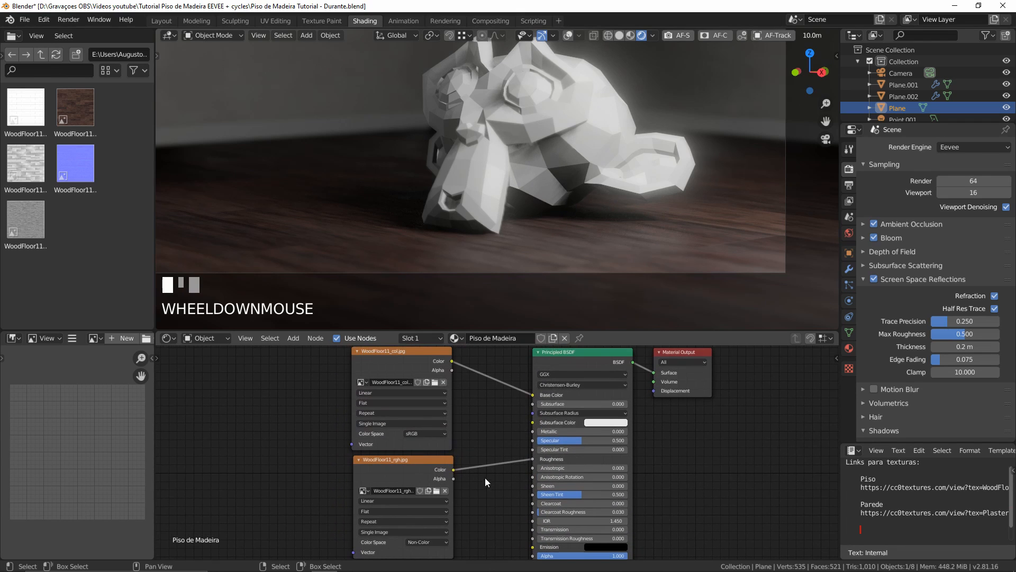
pyautogui.moveTo(490, 461); pyautogui.dragTo(487, 349, button='middle')
pyautogui.scroll(4, 482, 453)
pyautogui.moveTo(405, 496); pyautogui.dragTo(546, 452)
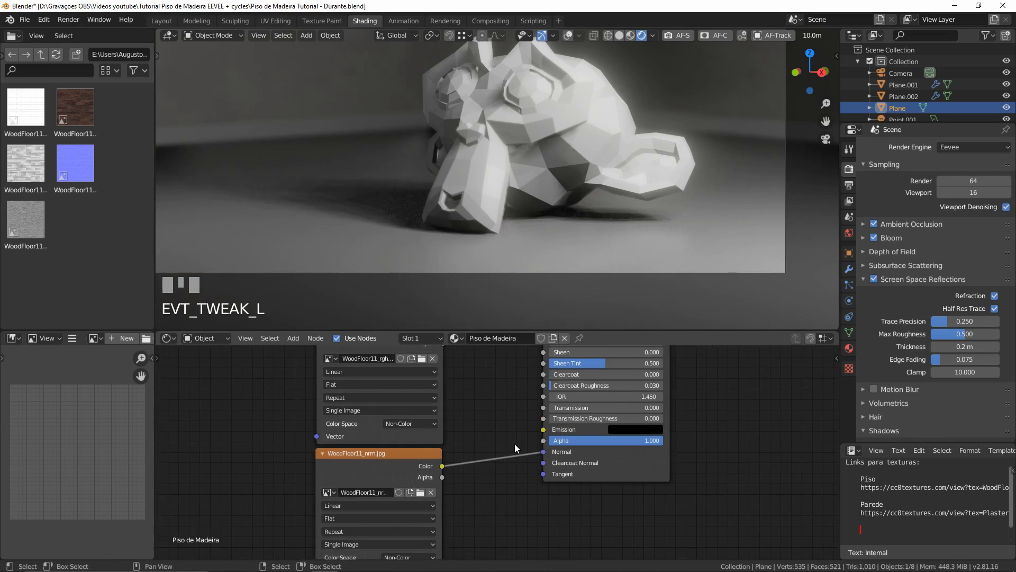
pyautogui.scroll(-2, 514, 424)
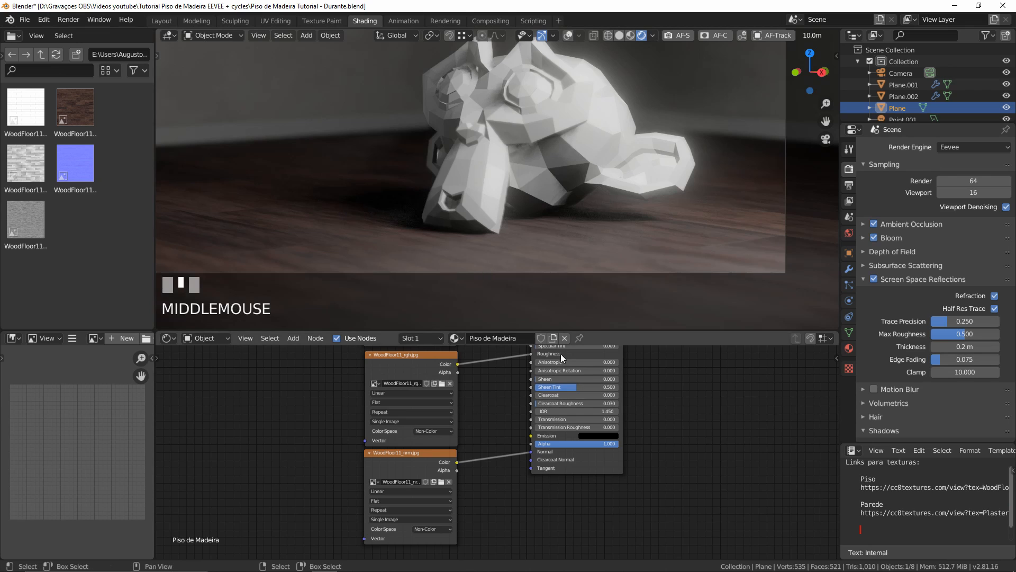
pyautogui.moveTo(499, 196); pyautogui.dragTo(619, 230, button='middle')
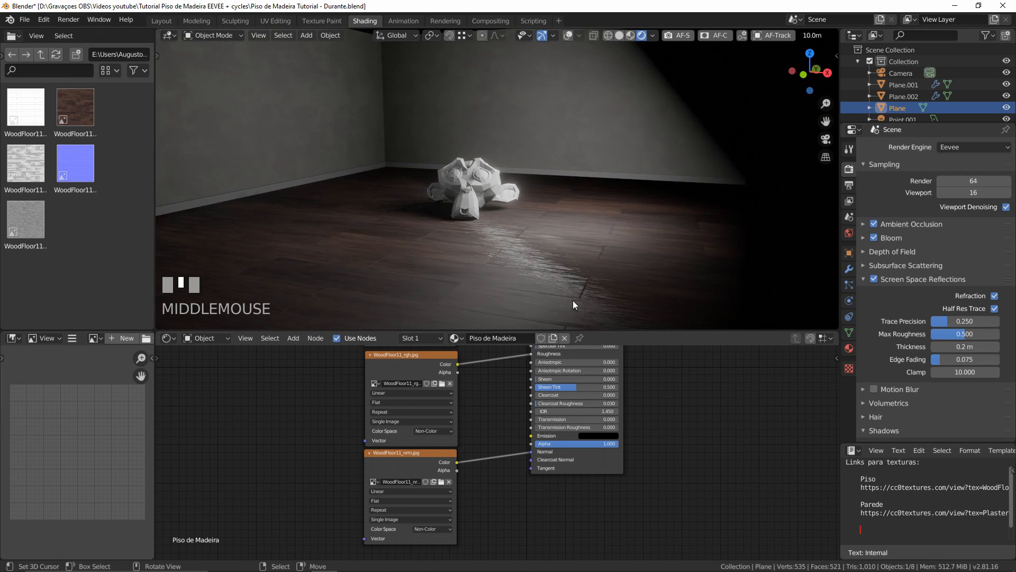
pyautogui.scroll(-4, 563, 424)
# Review the direct link from the WoodFloor11_nrm.jpg Color output to the Principled BSDF's Normal input
pyautogui.moveTo(565, 409); pyautogui.dragTo(514, 415, button='middle')
pyautogui.press('b')
pyautogui.press('Escape')
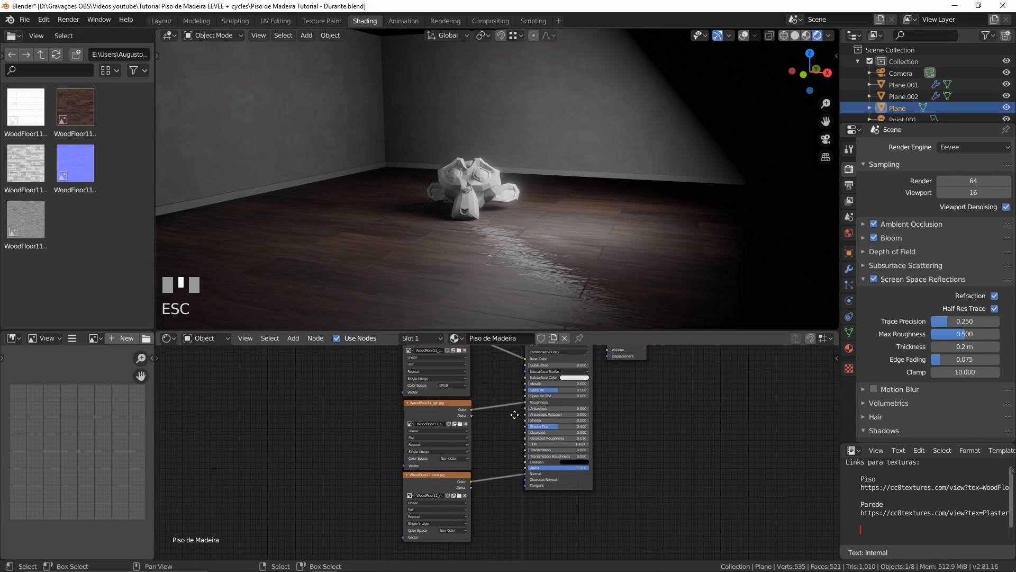
pyautogui.scroll(4, 472, 463)
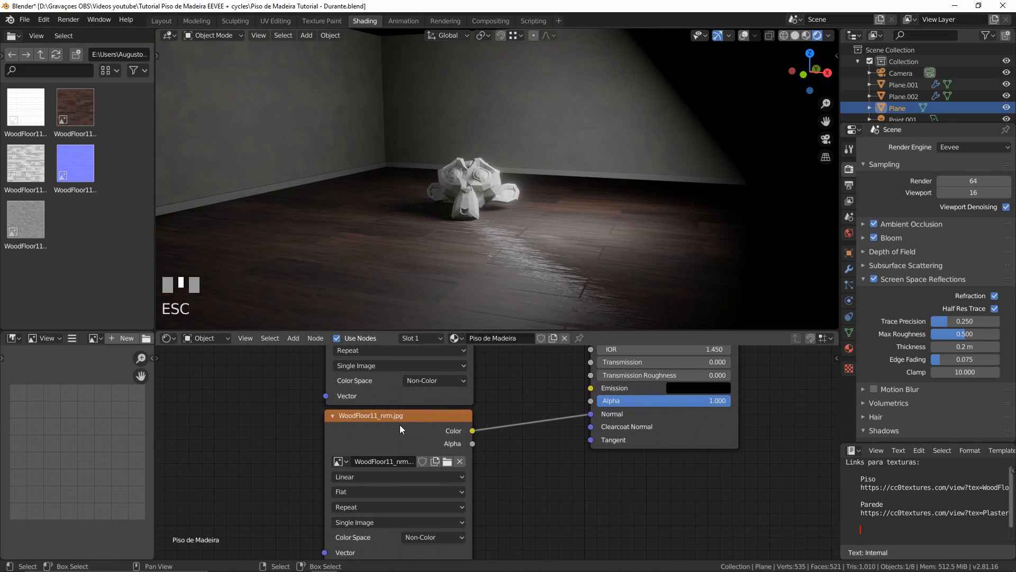
pyautogui.click(401, 428)
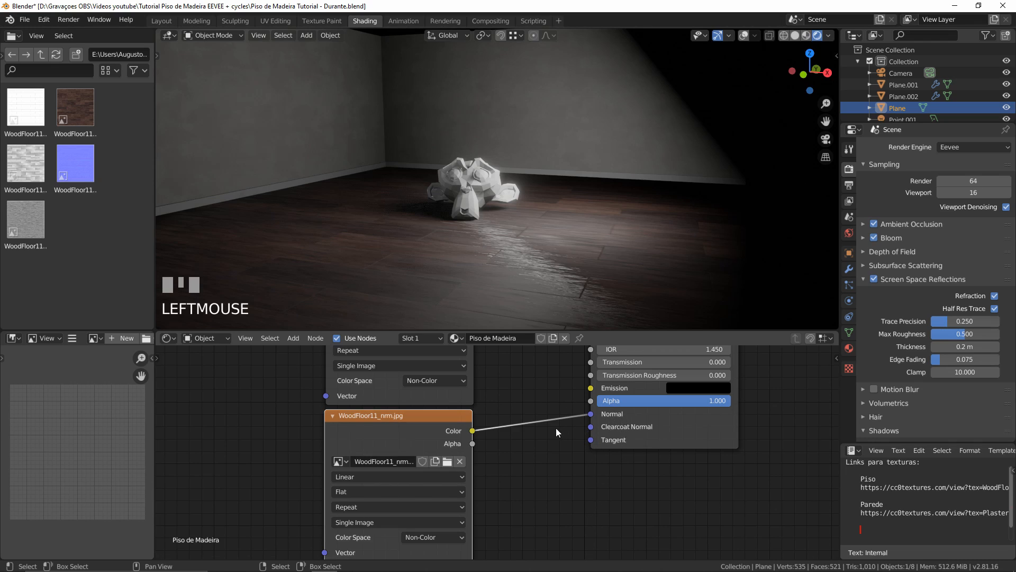
pyautogui.click(515, 427)
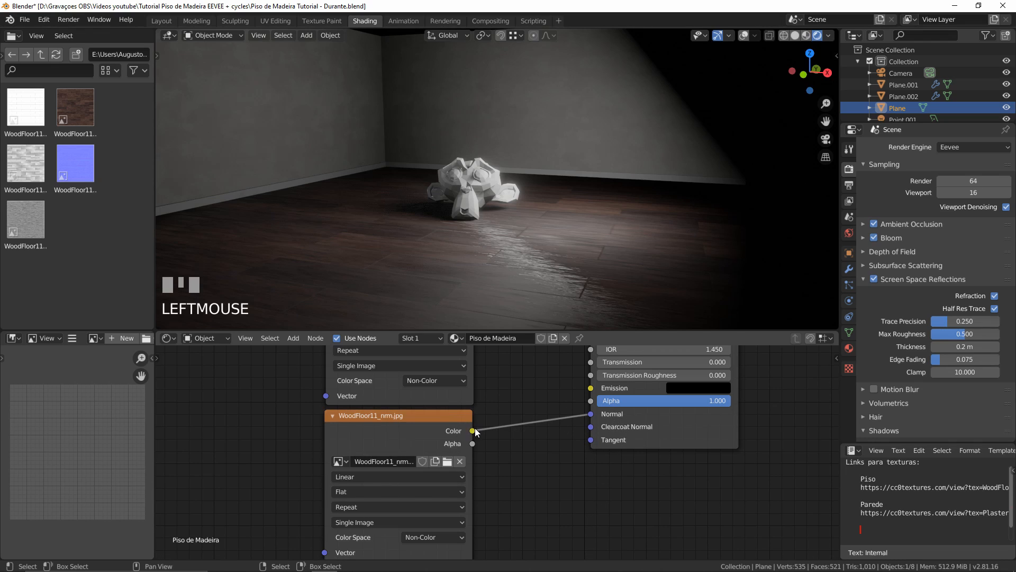
pyautogui.moveTo(473, 430); pyautogui.dragTo(592, 419)
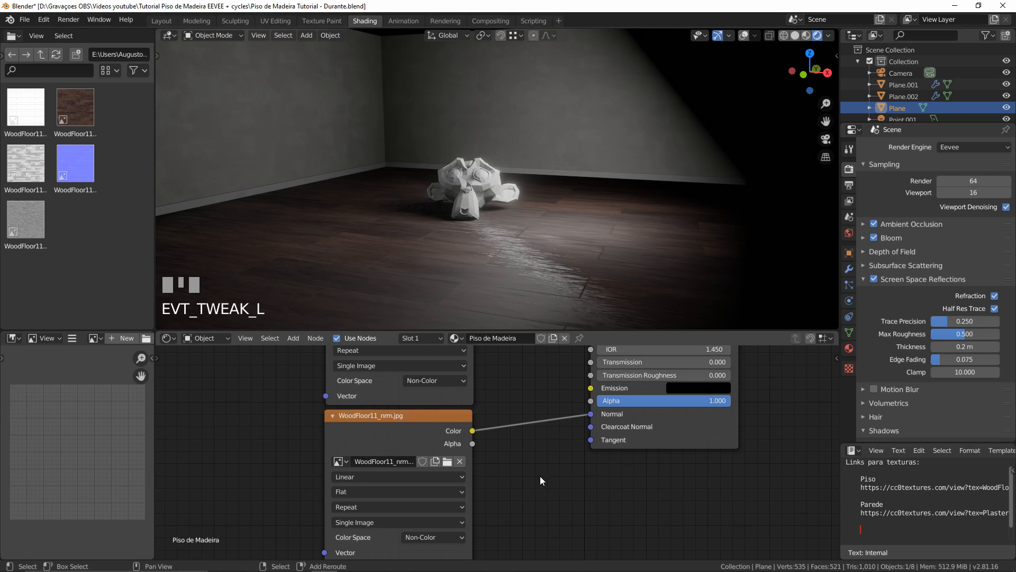
# Insert a Normal Map node into the link between WoodFloor11_nrm.jpg and the Principled BSDF's Normal input
pyautogui.hotkey('shift', 'a')
pyautogui.moveTo(540, 476)
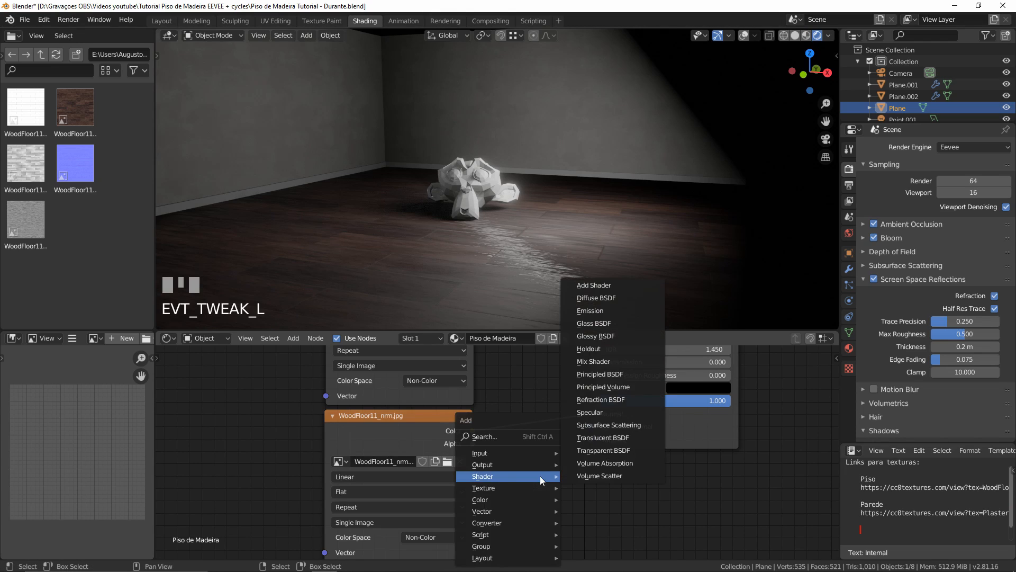
pyautogui.click(299, 338)
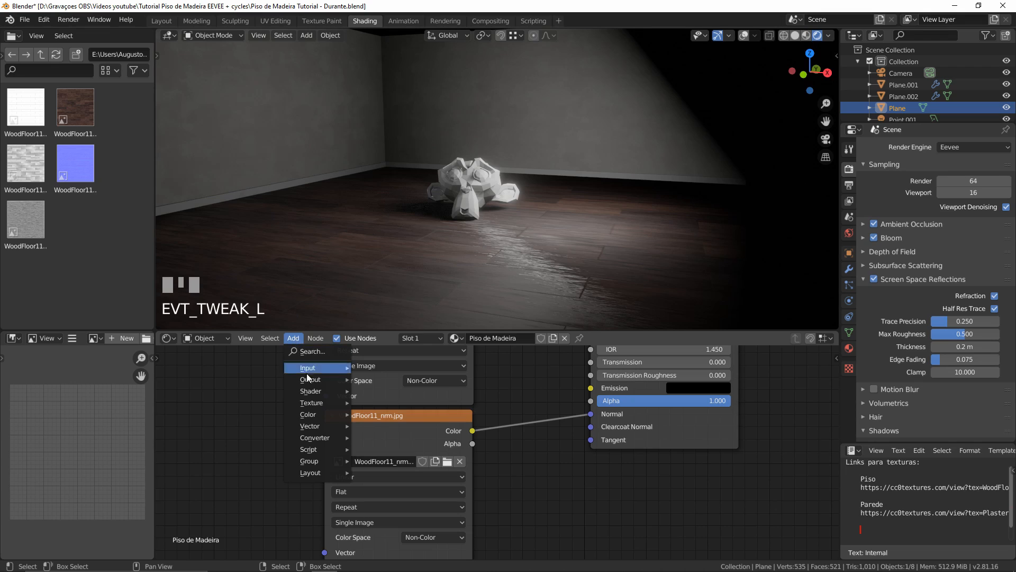
pyautogui.moveTo(328, 425)
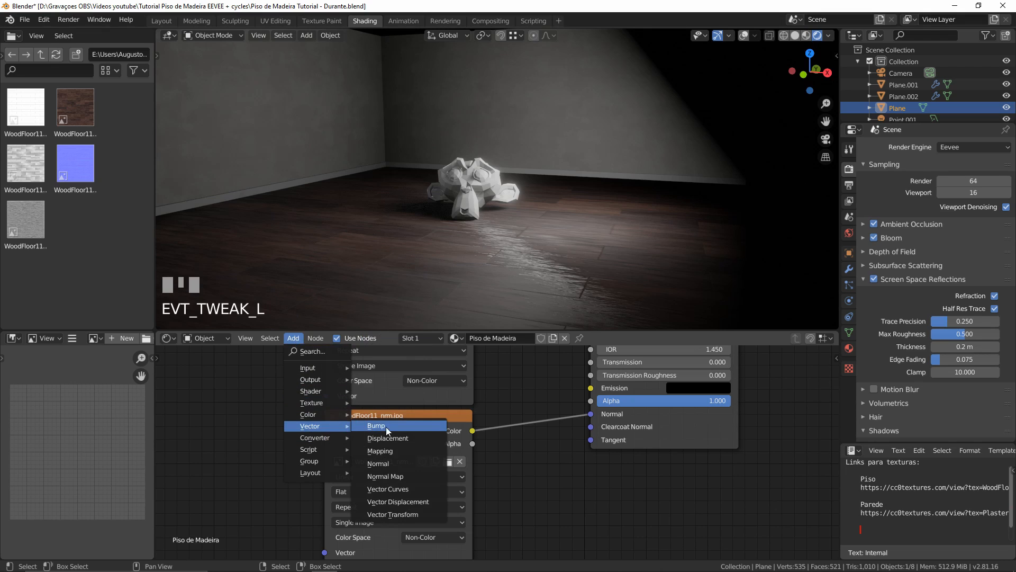
pyautogui.click(392, 476)
pyautogui.click(522, 386)
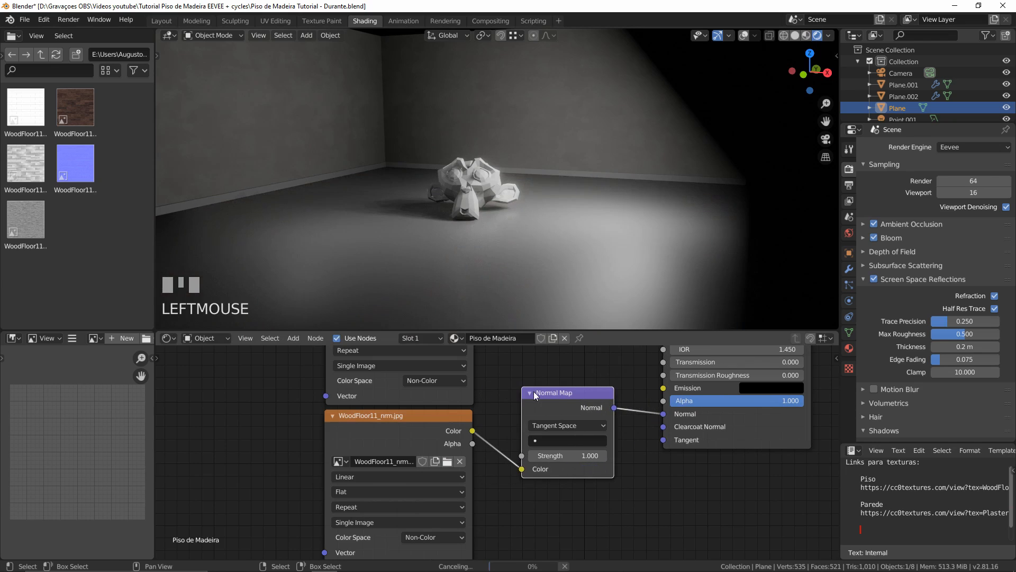
# Inspect the wood grain relief up close and set the Normal Map node's Strength to 0.5
pyautogui.scroll(2, 503, 271)
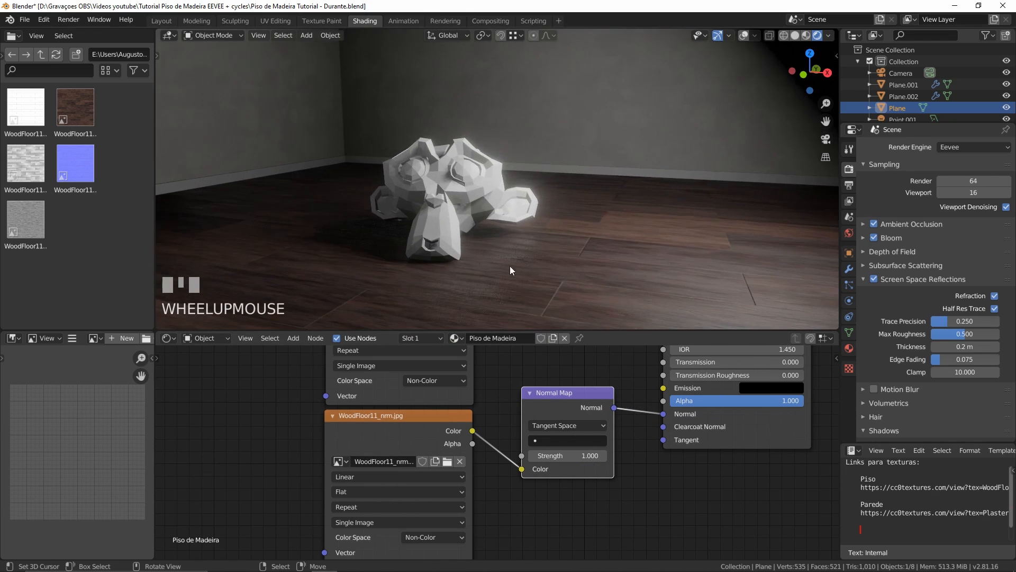
pyautogui.moveTo(510, 265); pyautogui.dragTo(525, 106, button='middle')
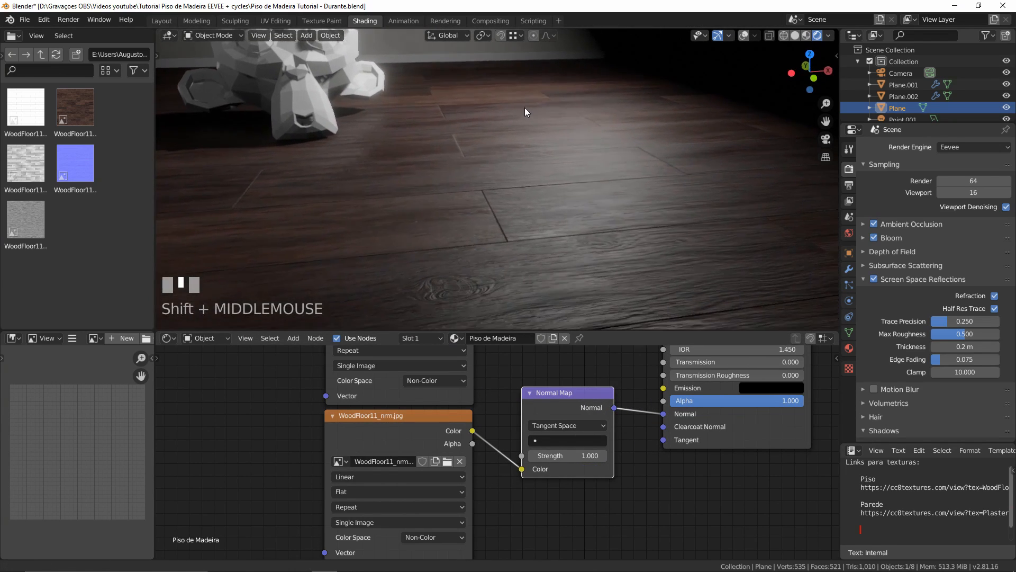
pyautogui.keyDown('shift'); pyautogui.moveTo(522, 224); pyautogui.dragTo(597, 195, button='middle'); pyautogui.keyUp('shift')
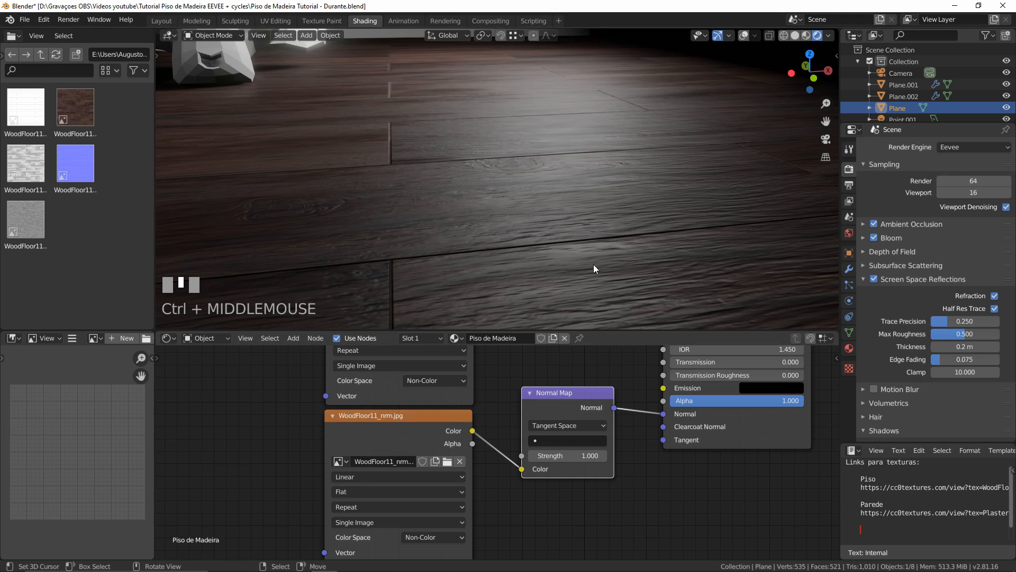
pyautogui.moveTo(513, 220)
pyautogui.mouseDown(button='middle')
pyautogui.moveTo(568, 223)
pyautogui.moveTo(529, 227)
pyautogui.mouseUp(button='middle')
pyautogui.click(566, 454)
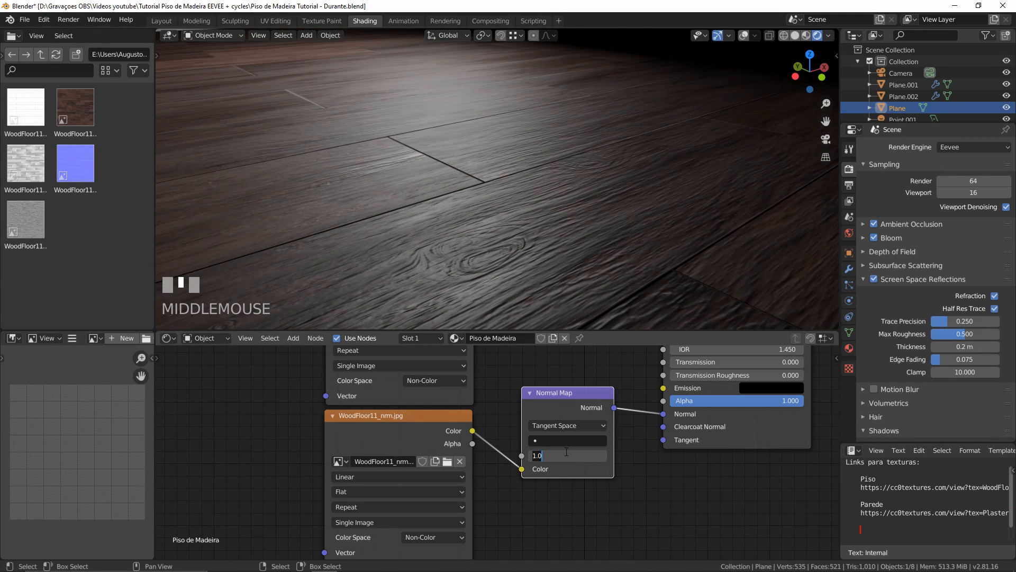
pyautogui.write('0.5')
pyautogui.press('KP_Enter')
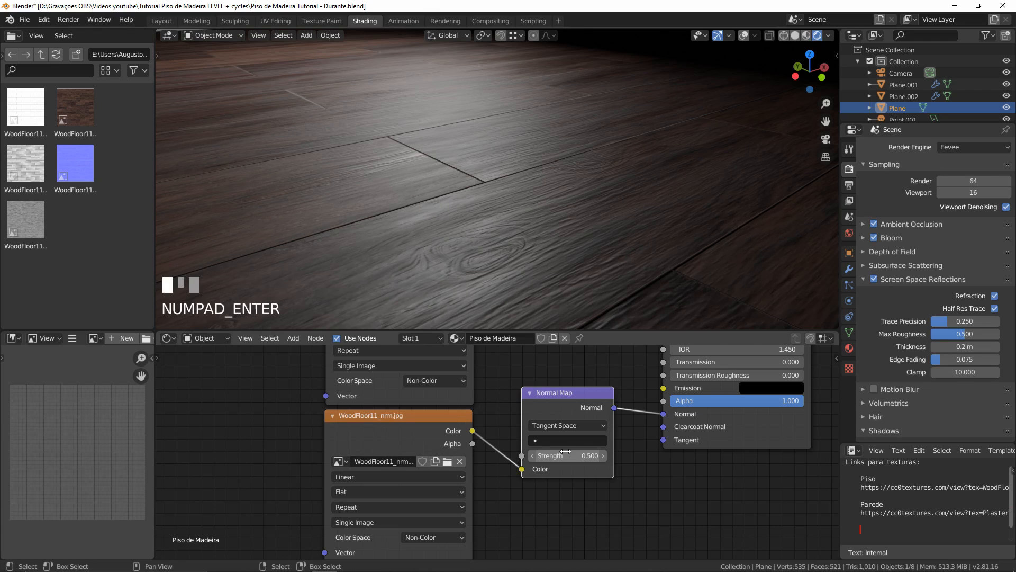
# Examine the wood floor's relief and reflections around the monkey head from several angles and distances
pyautogui.keyDown('shift'); pyautogui.moveTo(490, 127); pyautogui.dragTo(659, 161, button='middle'); pyautogui.keyUp('shift')
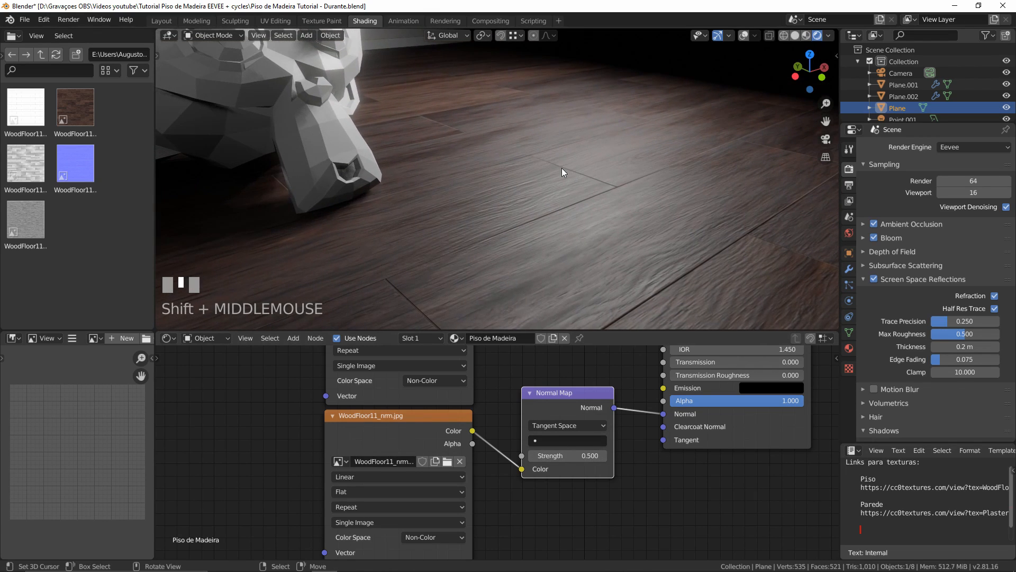
pyautogui.moveTo(561, 168); pyautogui.dragTo(534, 240, button='middle')
pyautogui.press('KP_0')
pyautogui.scroll(2, 531, 241)
pyautogui.scroll(-2, 577, 236)
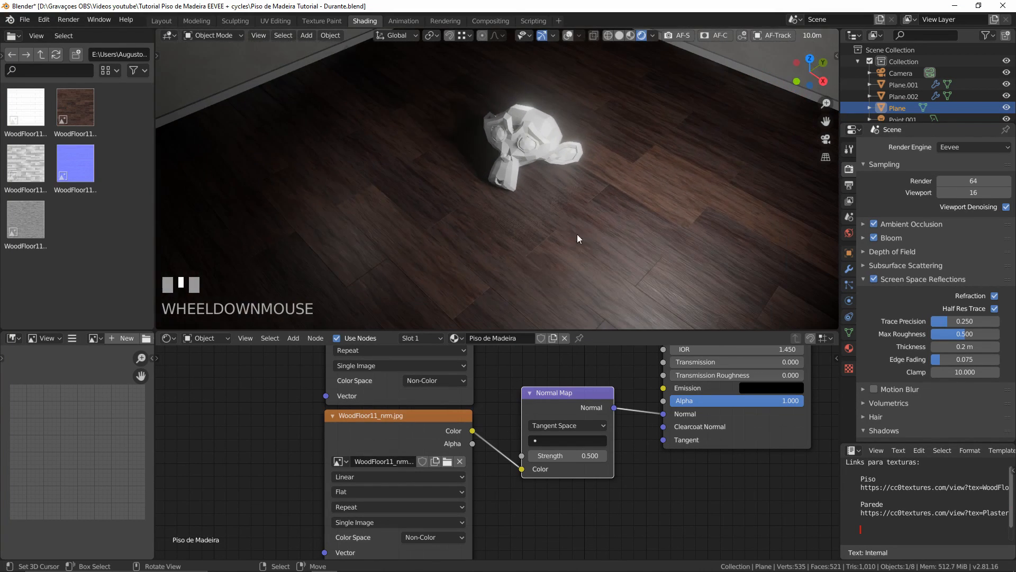
pyautogui.scroll(2, 553, 195)
pyautogui.keyDown('shift'); pyautogui.moveTo(554, 194); pyautogui.dragTo(555, 186, button='middle'); pyautogui.keyUp('shift')
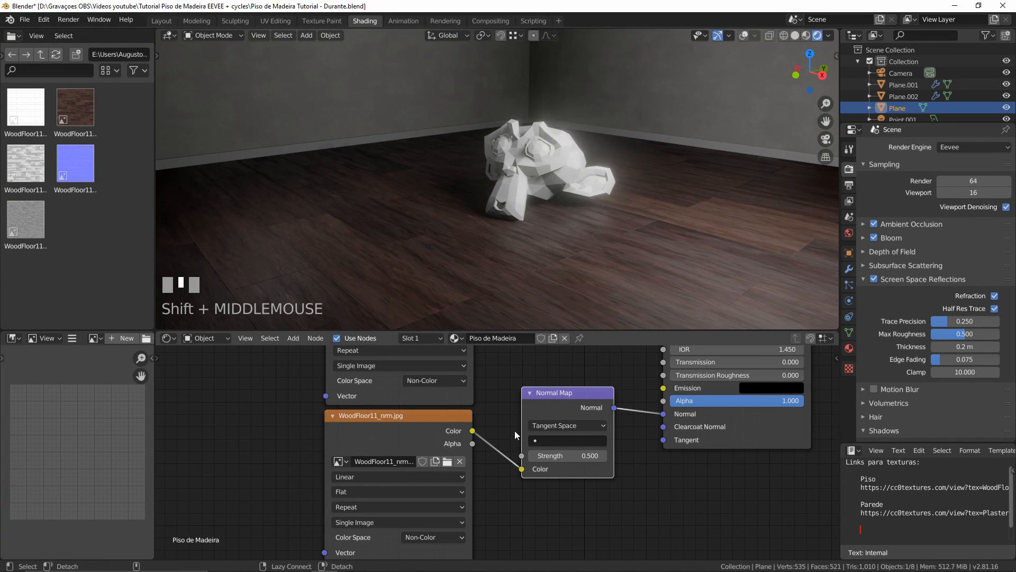
# Compare the plank seams on the floor with WoodFloor11_AO.jpg, viewing the image from the texture folder in full
pyautogui.hotkey('alt', 'Tab')
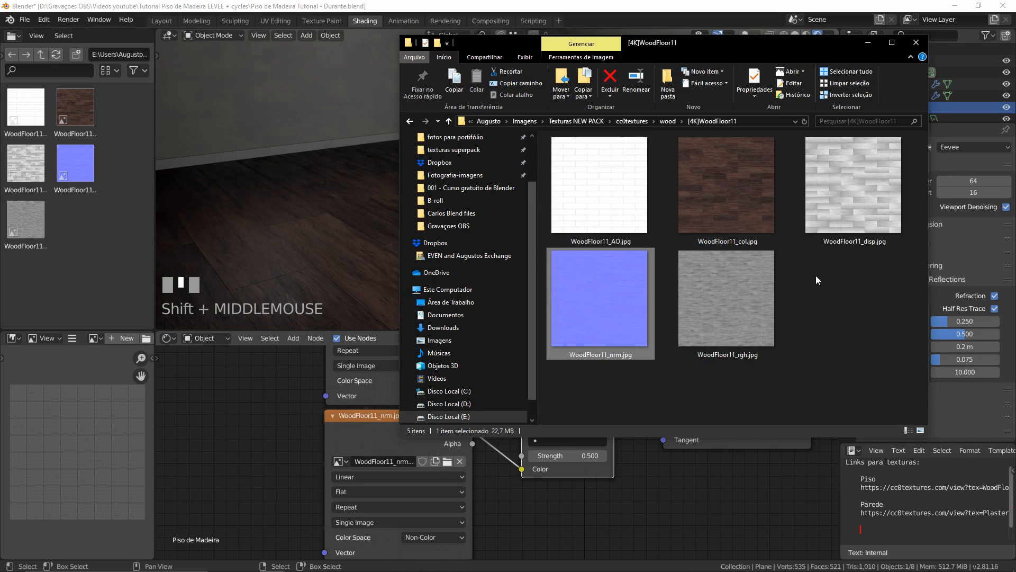
pyautogui.click(600, 191)
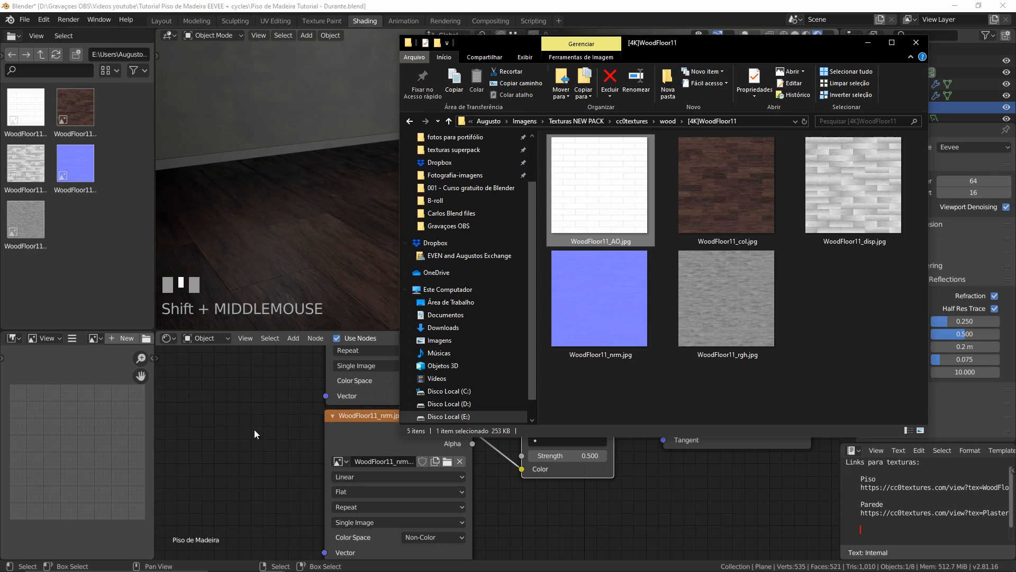
pyautogui.click(193, 467)
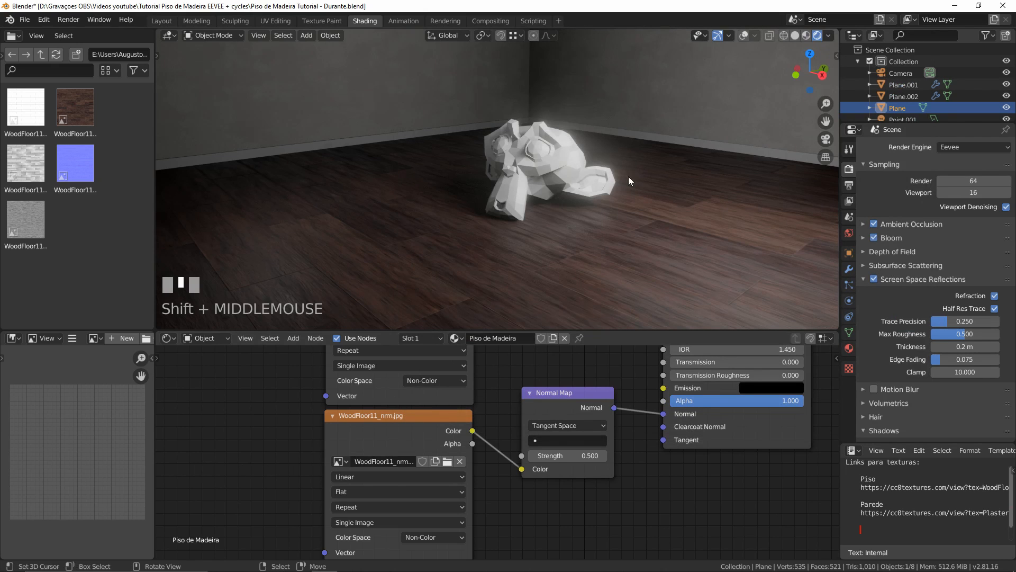
pyautogui.moveTo(628, 176); pyautogui.dragTo(604, 192, button='middle')
pyautogui.scroll(5, 542, 159)
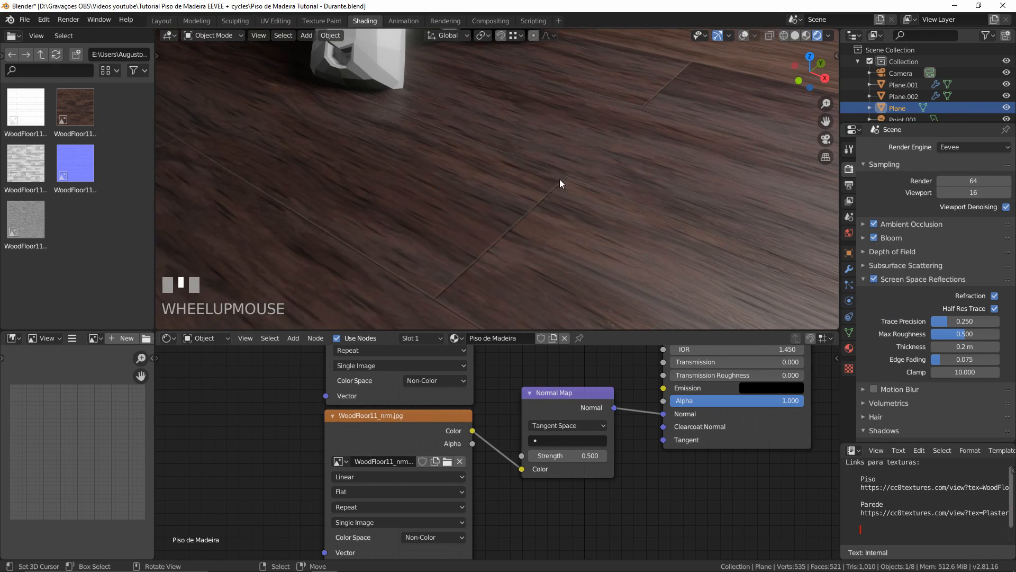
pyautogui.hotkey('alt', 'Tab')
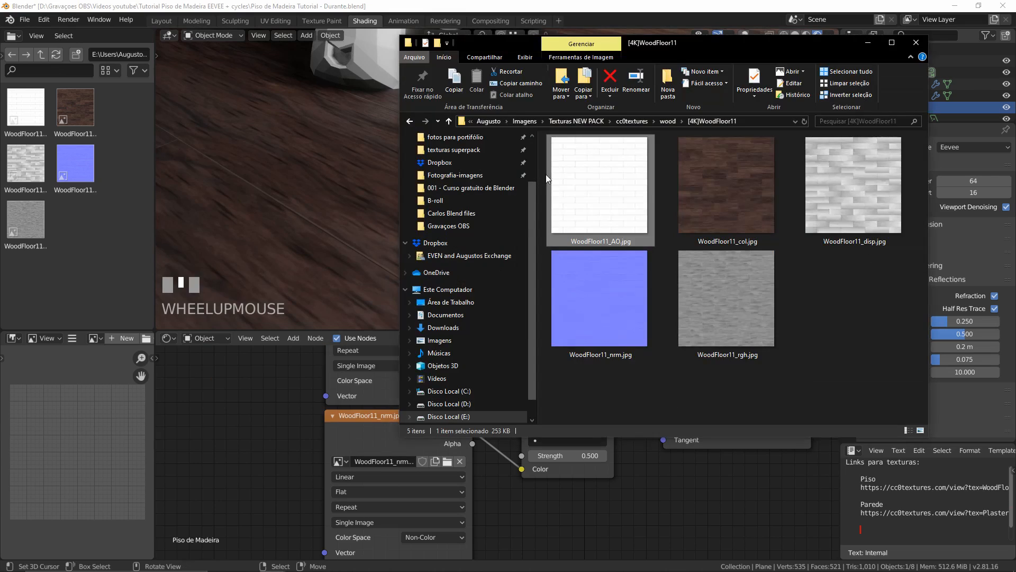
pyautogui.doubleClick(627, 177)
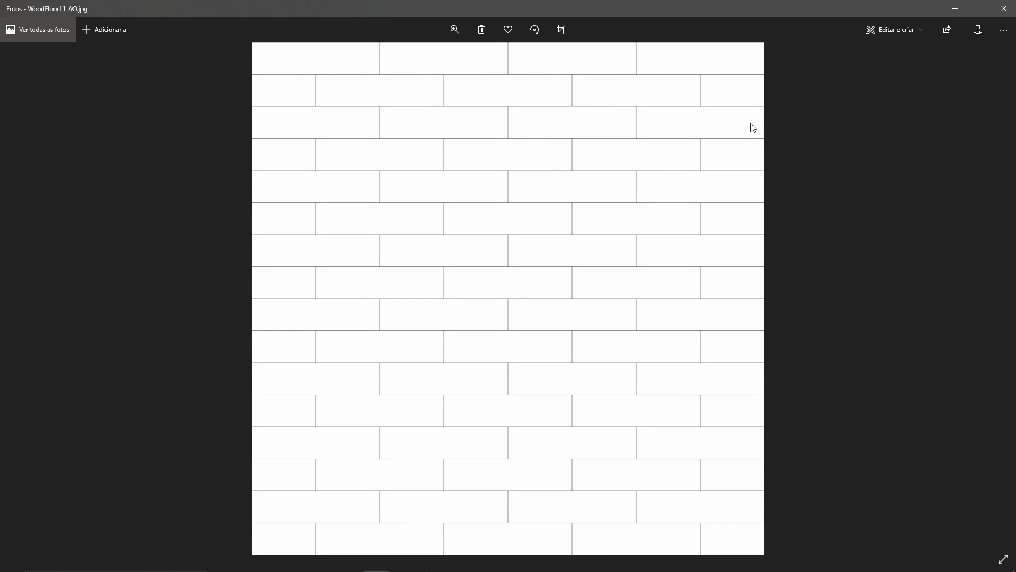
pyautogui.click(1007, 15)
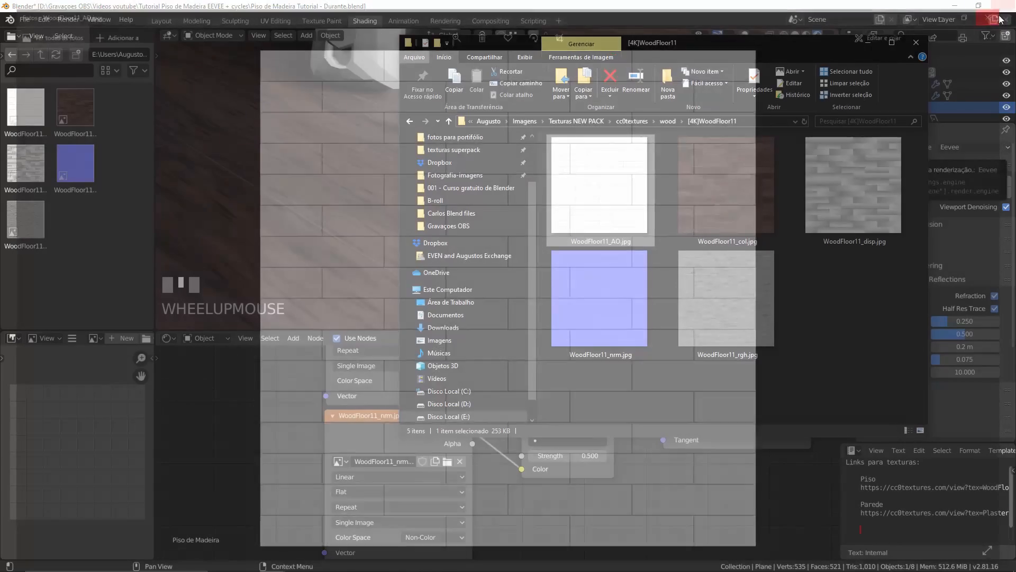
# Add WoodFloor11_AO.jpg from the texture folder as an Image Texture node above the WoodFloor11_col.jpg node
pyautogui.click(273, 408)
pyautogui.moveTo(282, 510); pyautogui.dragTo(282, 536, button='middle')
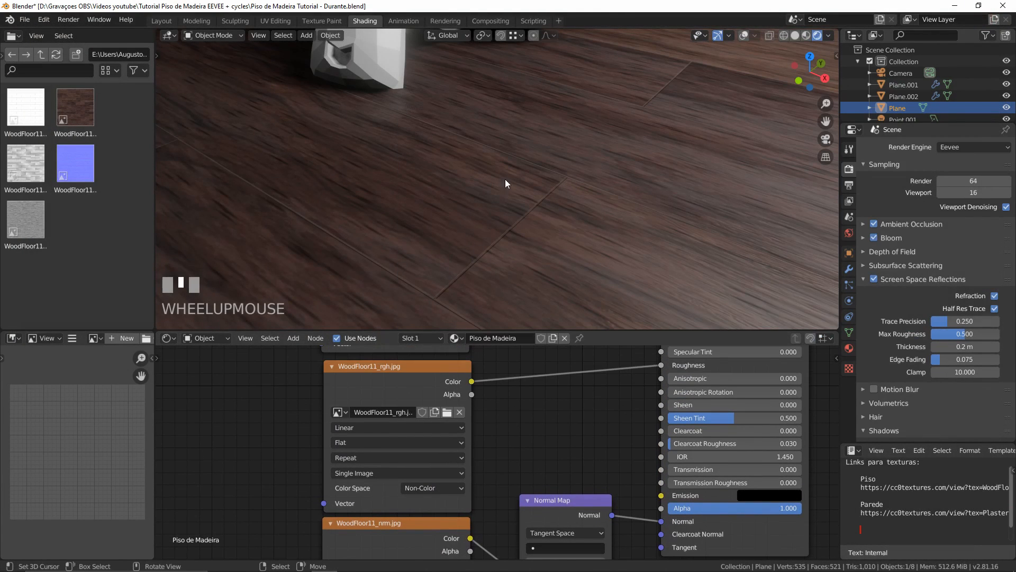
pyautogui.keyDown('shift'); pyautogui.moveTo(505, 184); pyautogui.dragTo(487, 310, button='middle'); pyautogui.keyUp('shift')
pyautogui.moveTo(449, 493); pyautogui.dragTo(446, 483, button='middle')
pyautogui.scroll(-4, 507, 389)
pyautogui.hotkey('alt', 'Tab')
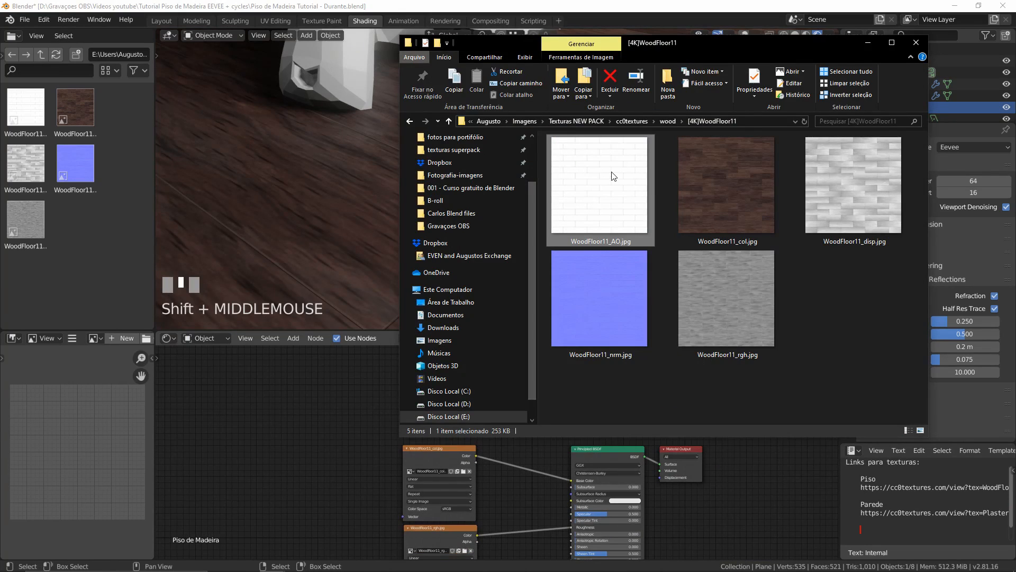
pyautogui.moveTo(598, 185); pyautogui.dragTo(454, 371)
pyautogui.moveTo(588, 459); pyautogui.dragTo(569, 348, button='middle')
pyautogui.scroll(12, 577, 397)
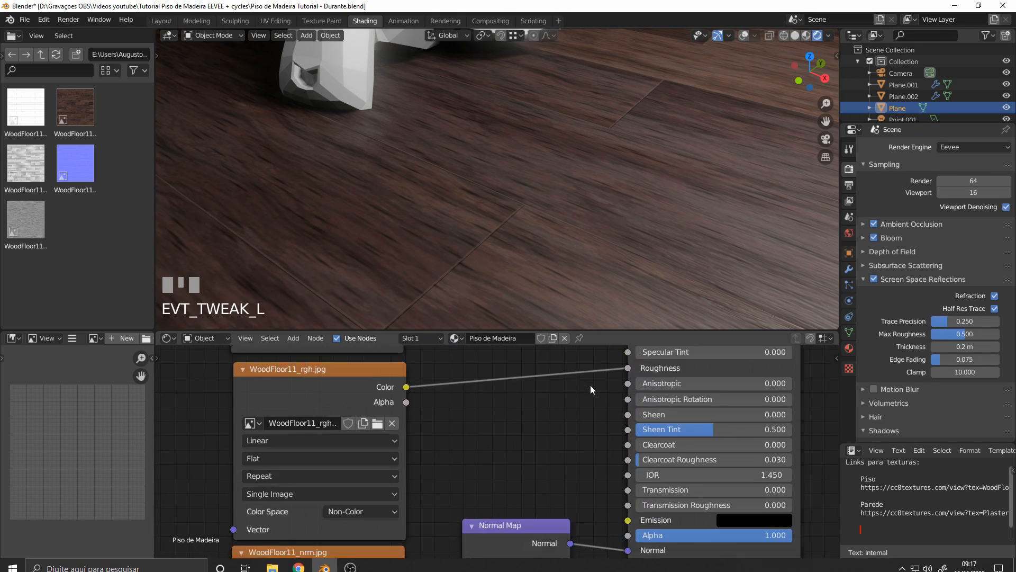
# Move the Principled BSDF and Material Output nodes together straight up by about 83 units in the node editor
pyautogui.moveTo(588, 387); pyautogui.dragTo(614, 559, button='middle')
pyautogui.scroll(-1, 599, 317)
pyautogui.scroll(-1, 503, 388)
pyautogui.scroll(-3, 503, 382)
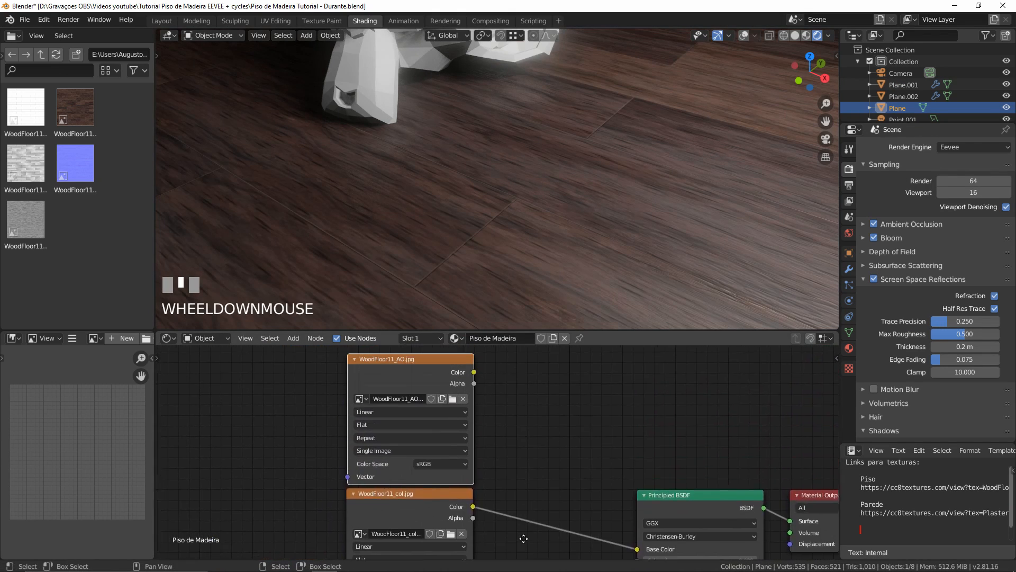
pyautogui.moveTo(628, 411); pyautogui.dragTo(713, 483)
pyautogui.press('g')
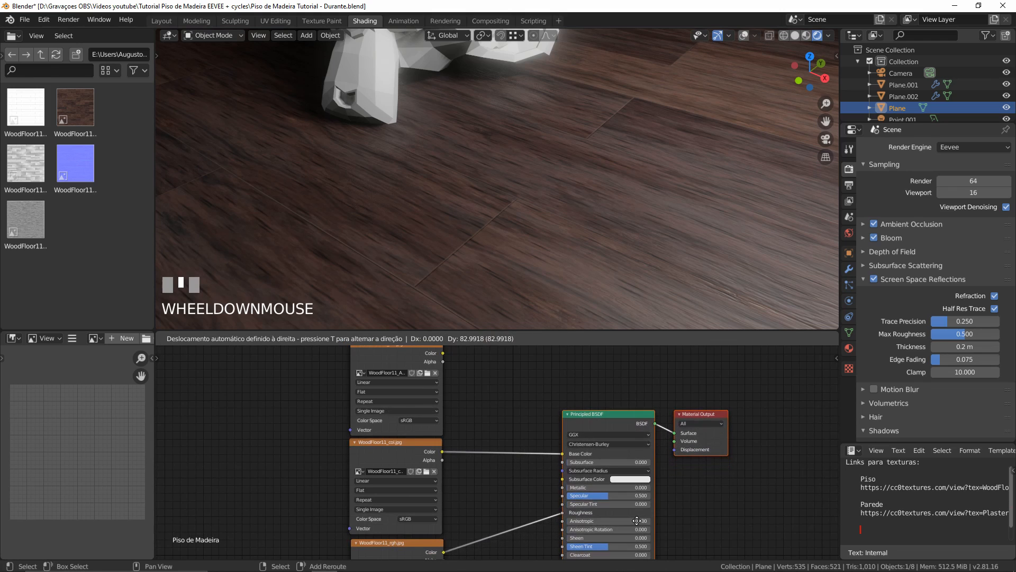
pyautogui.click(641, 549)
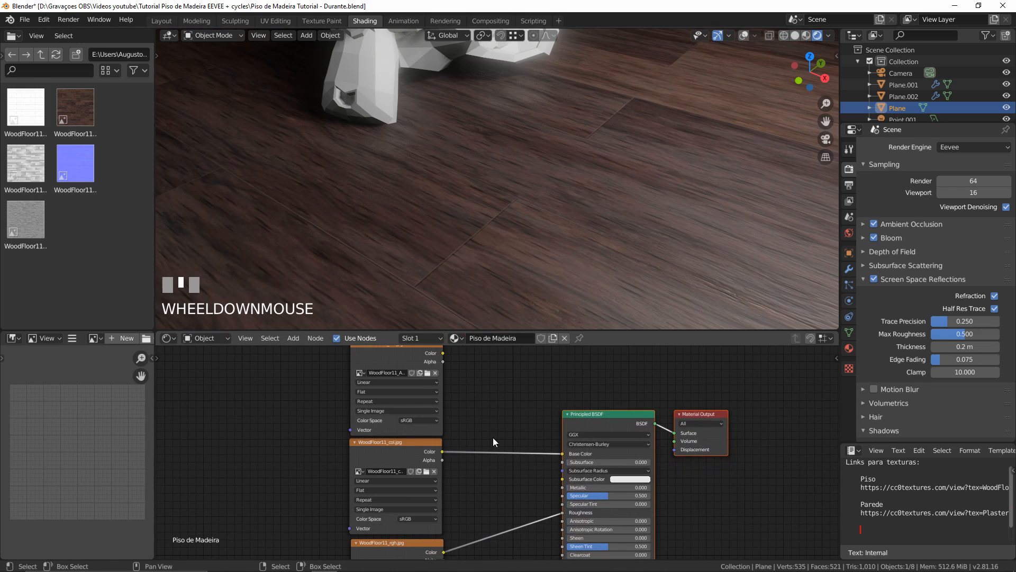
# Insert a MixRGB node into the link between WoodFloor11_col.jpg's Color output and the Principled BSDF's Base Color input
pyautogui.rightClick(406, 456)
pyautogui.scroll(3, 529, 222)
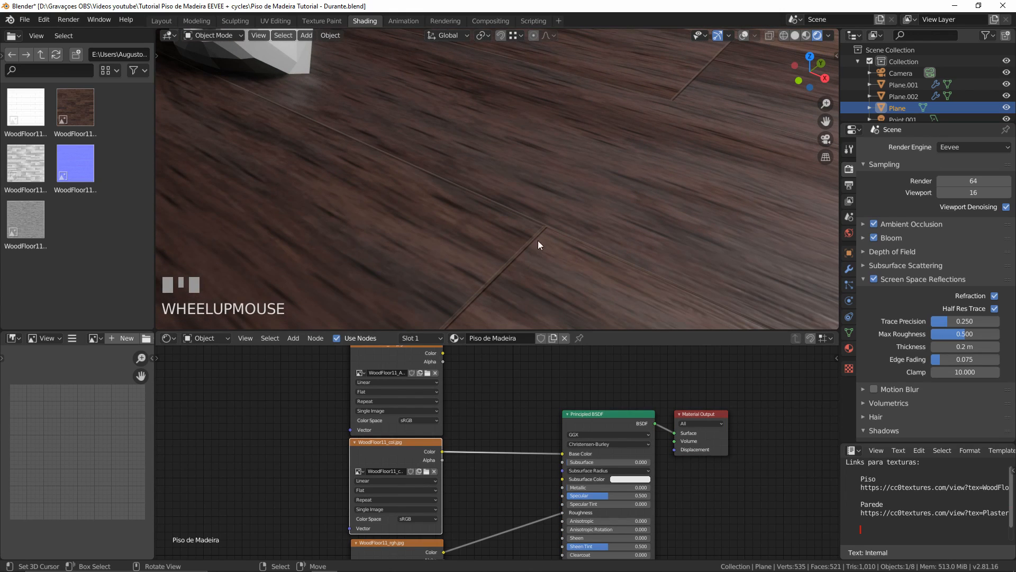
pyautogui.rightClick(402, 377)
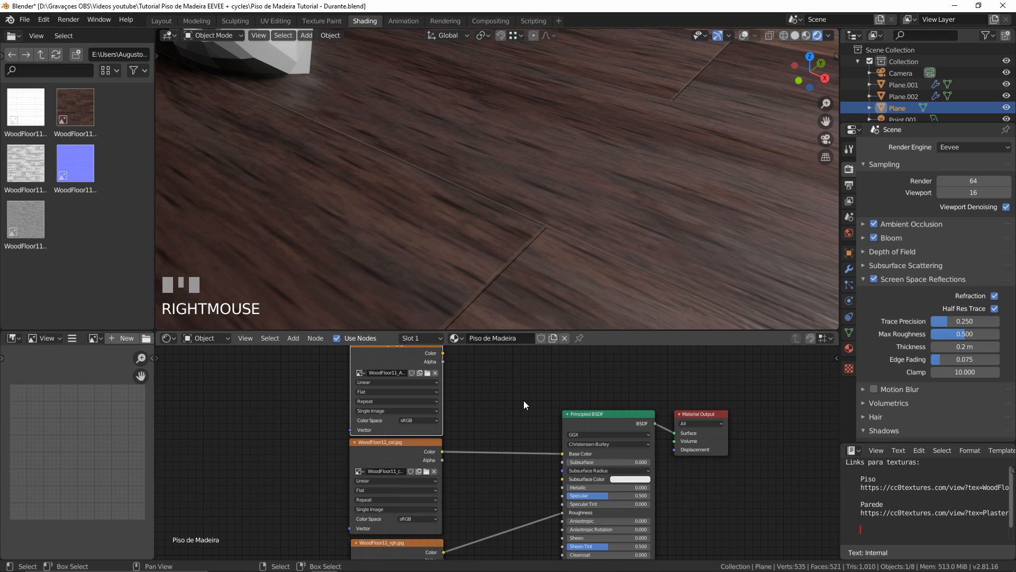
pyautogui.rightClick(405, 462)
pyautogui.keyDown('shift'); pyautogui.rightClick(397, 396); pyautogui.keyUp('shift')
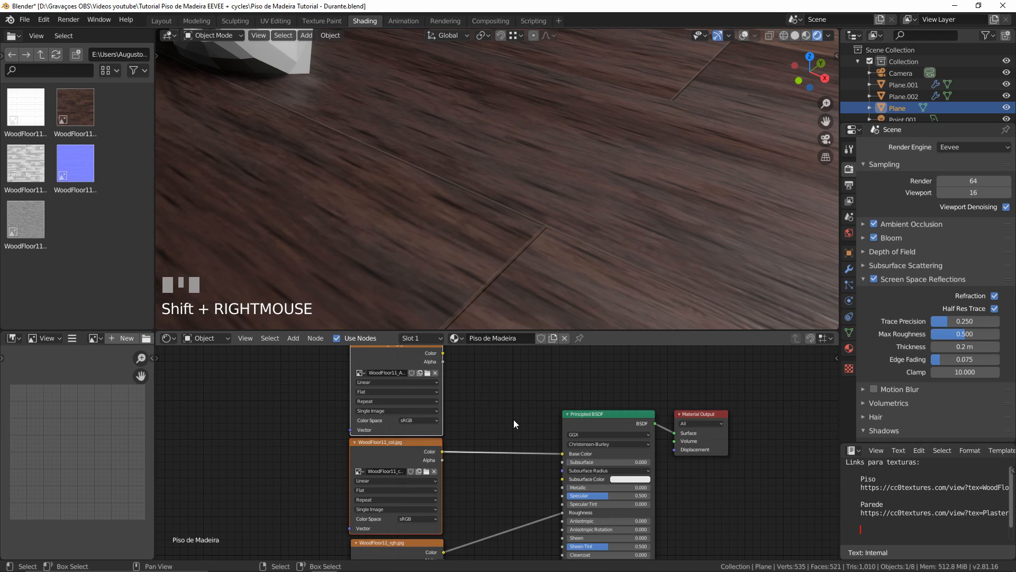
pyautogui.hotkey('shift', 'a')
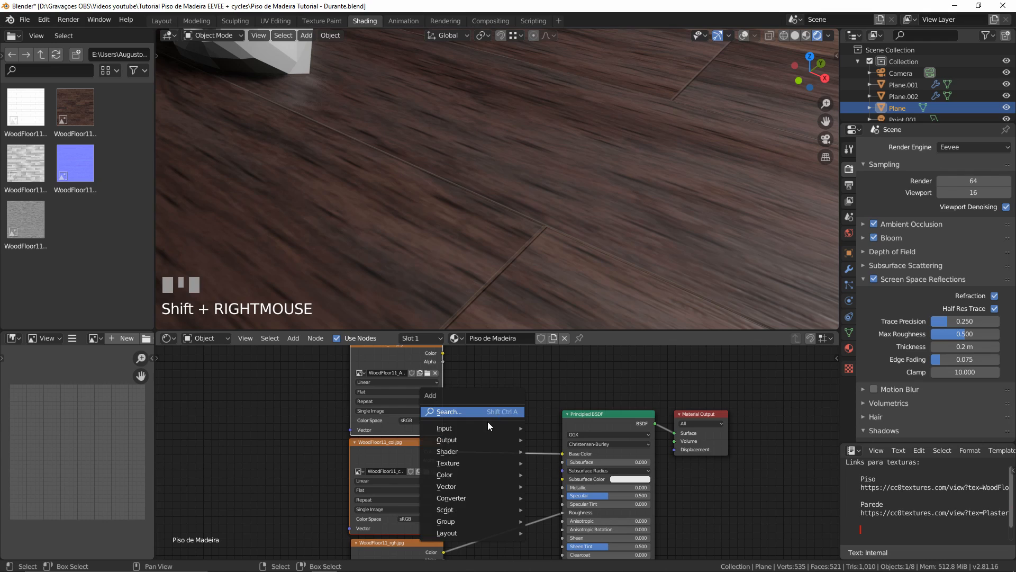
pyautogui.moveTo(452, 473)
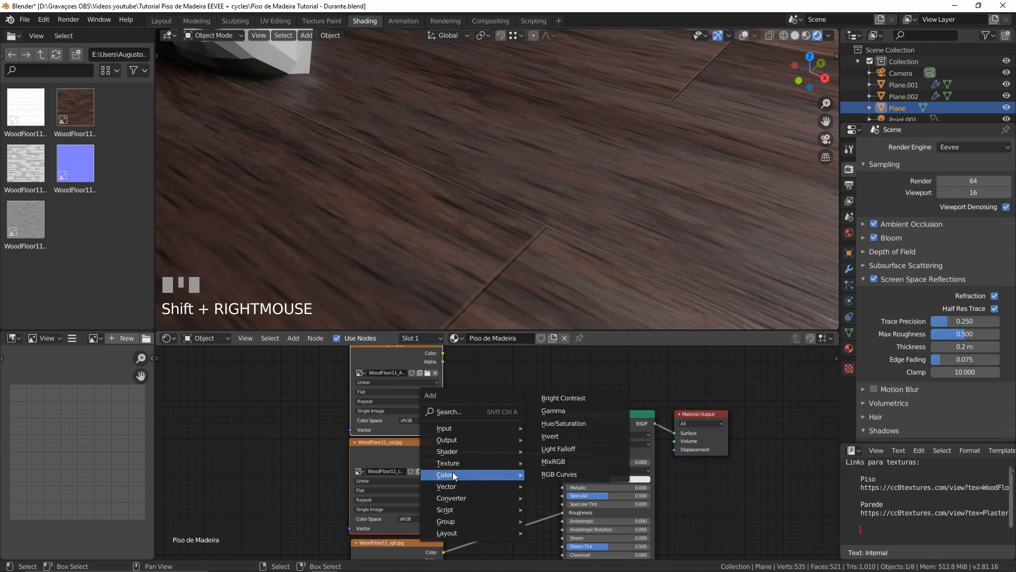
pyautogui.click(562, 461)
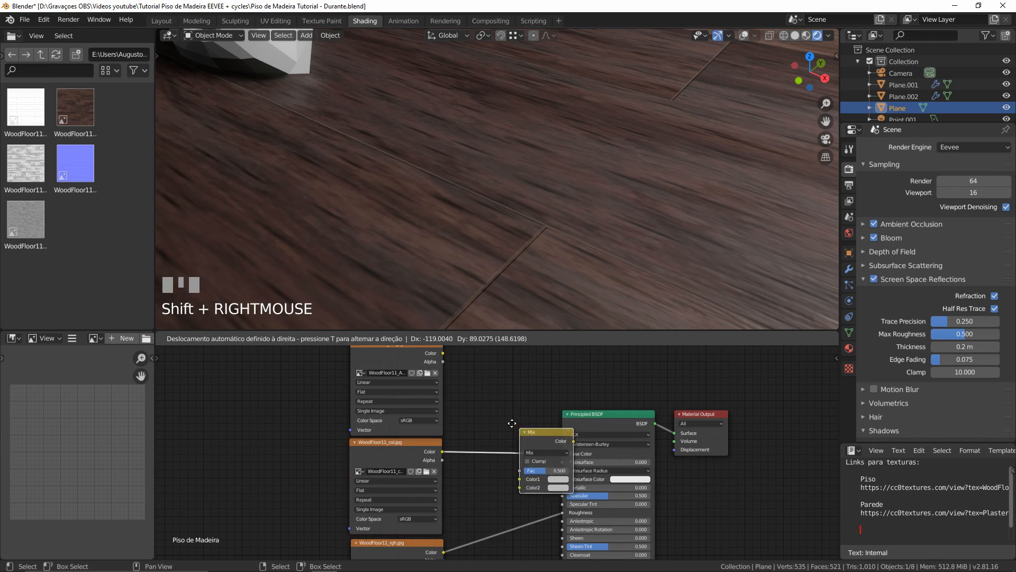
pyautogui.click(492, 396)
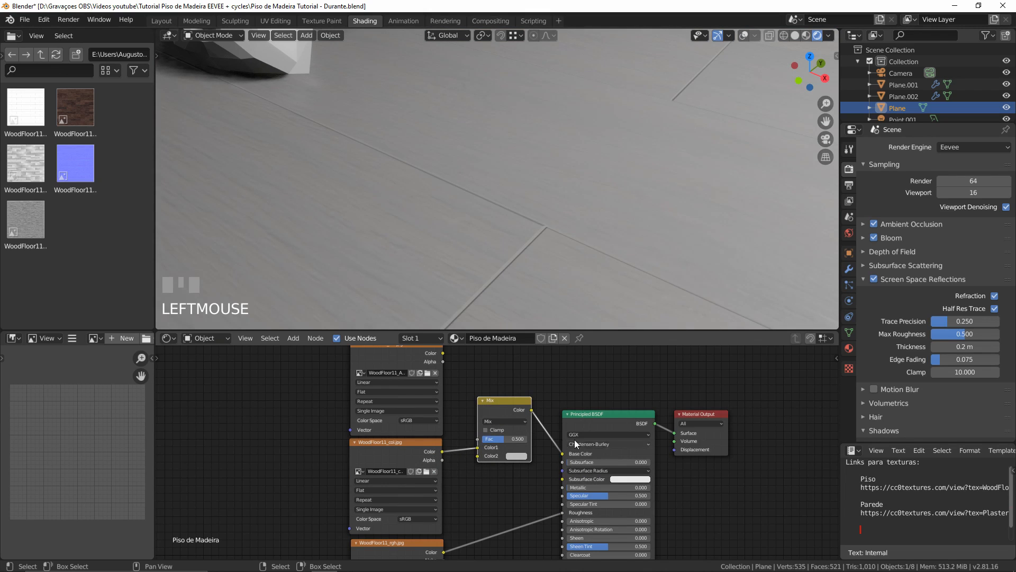
# Set the Mix node's Color2 to magenta and compare Fac at 0 and 1, leaving it at 1
pyautogui.scroll(3, 513, 444)
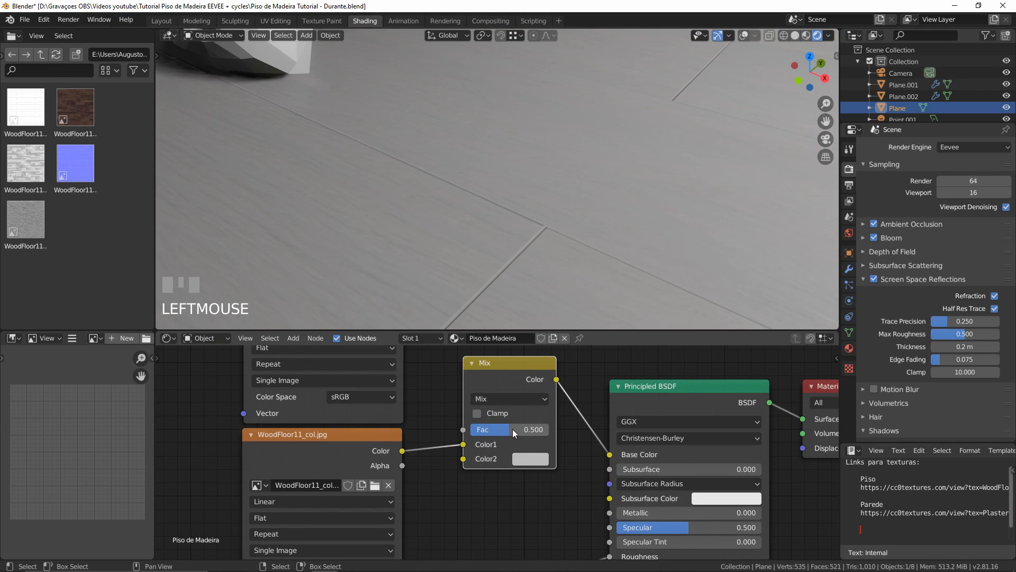
pyautogui.moveTo(513, 429); pyautogui.dragTo(554, 429)
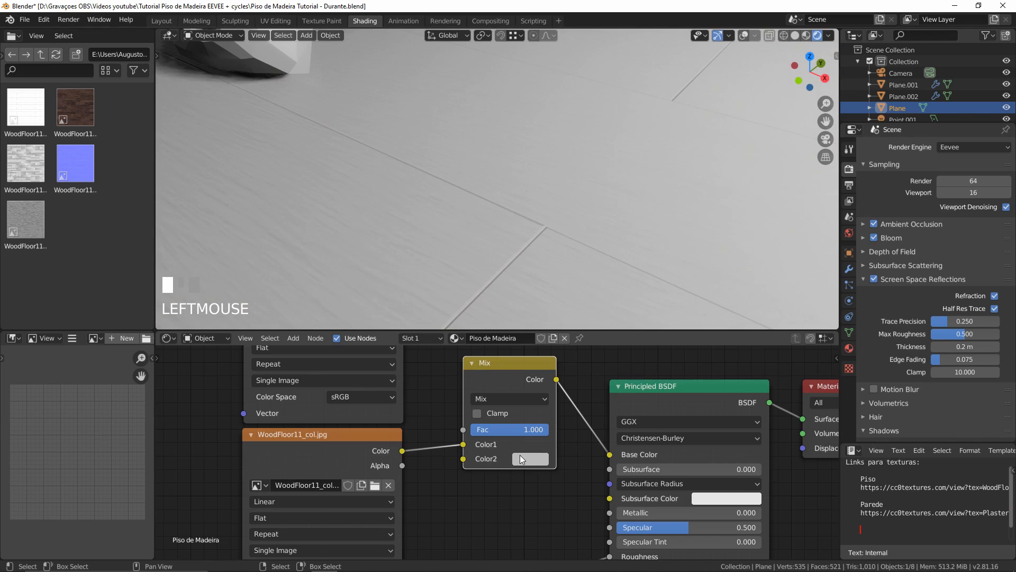
pyautogui.click(532, 459)
pyautogui.click(603, 352)
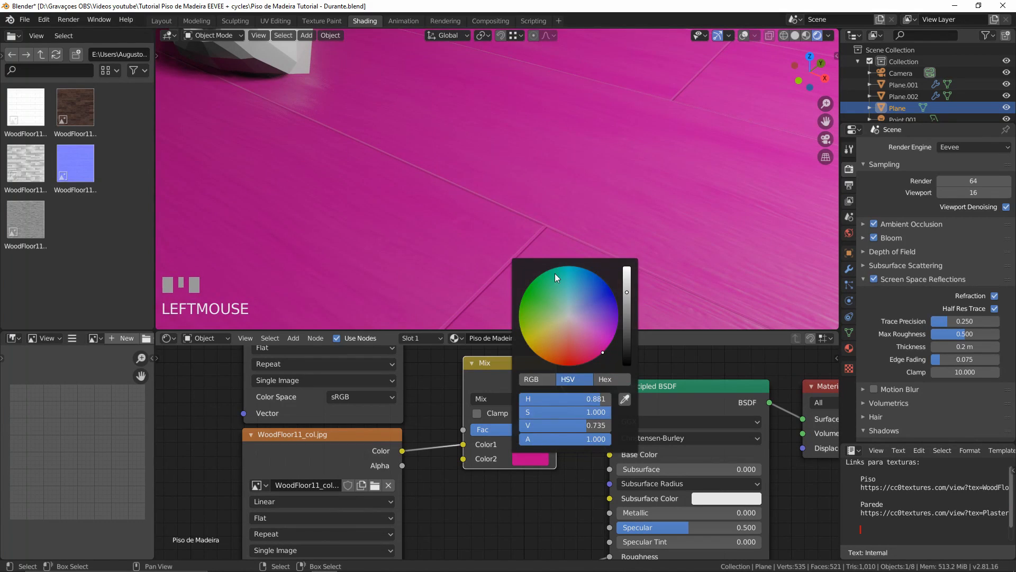
pyautogui.moveTo(546, 429); pyautogui.dragTo(469, 429)
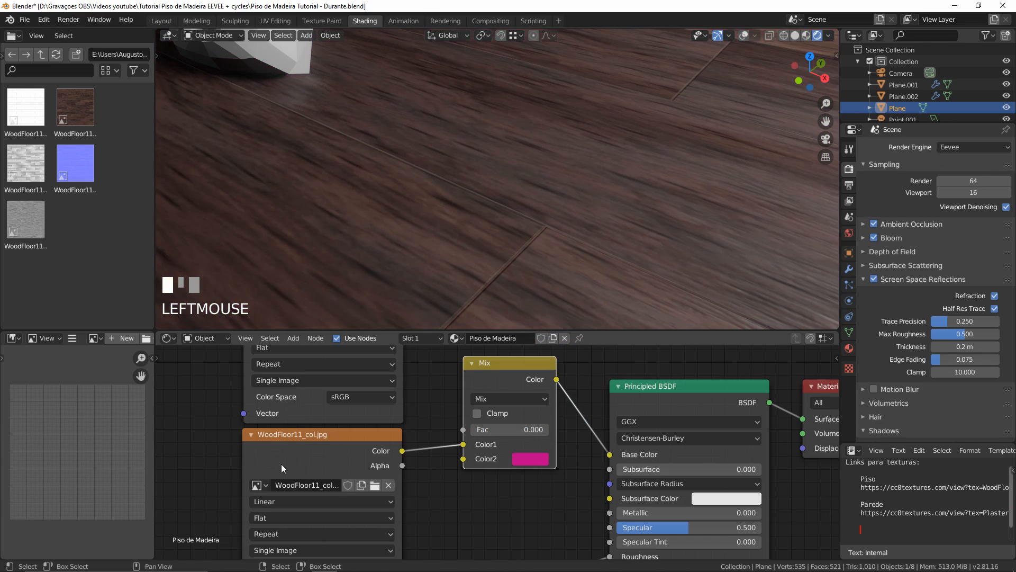
pyautogui.moveTo(504, 433); pyautogui.dragTo(582, 433)
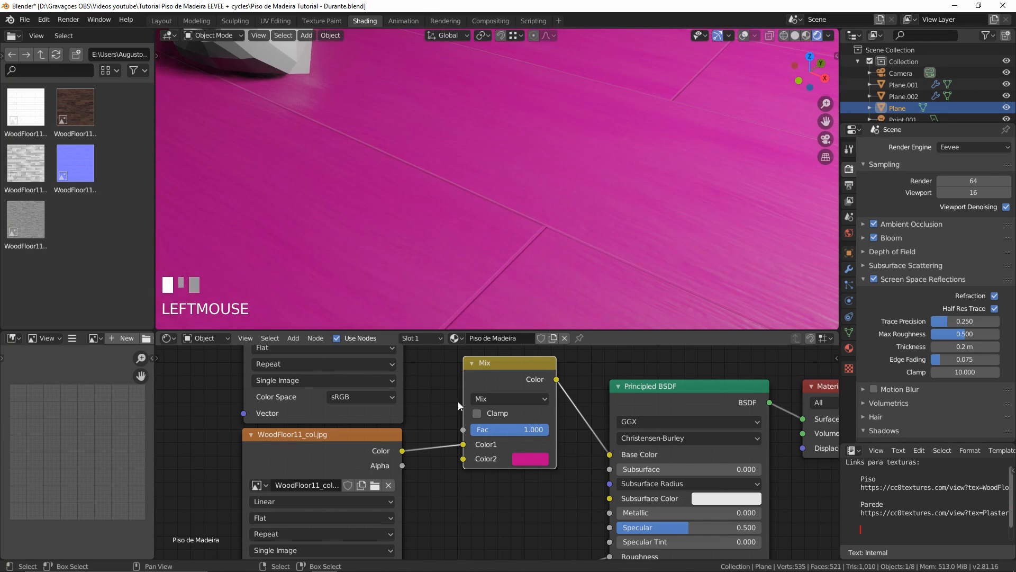
# Connect the WoodFloor11_AO.jpg Color output to the Mix node's Color2 input and check the plank seams on the floor
pyautogui.moveTo(426, 393); pyautogui.dragTo(442, 455, button='middle')
pyautogui.moveTo(425, 355); pyautogui.dragTo(408, 415, button='middle')
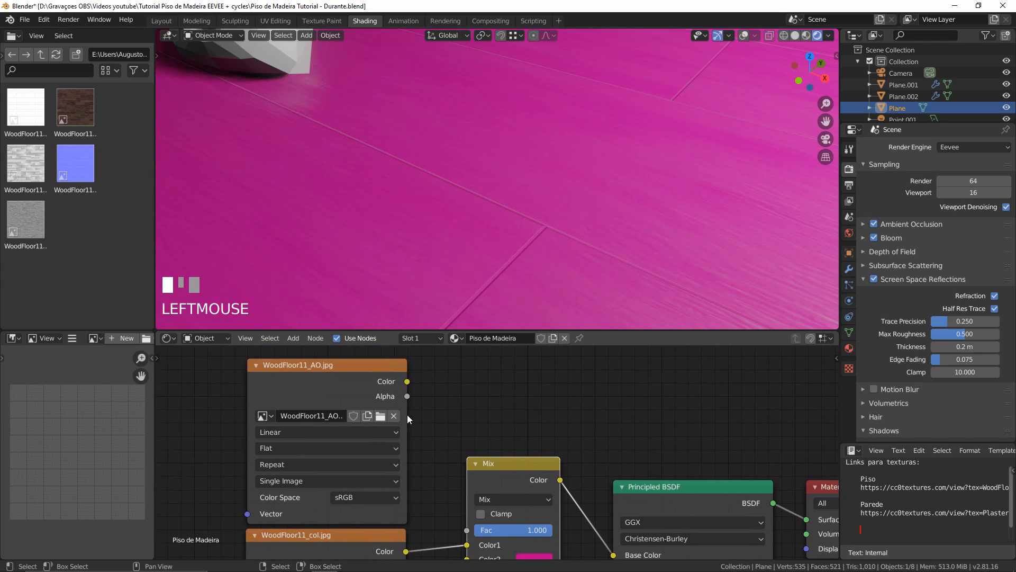
pyautogui.scroll(-1, 408, 414)
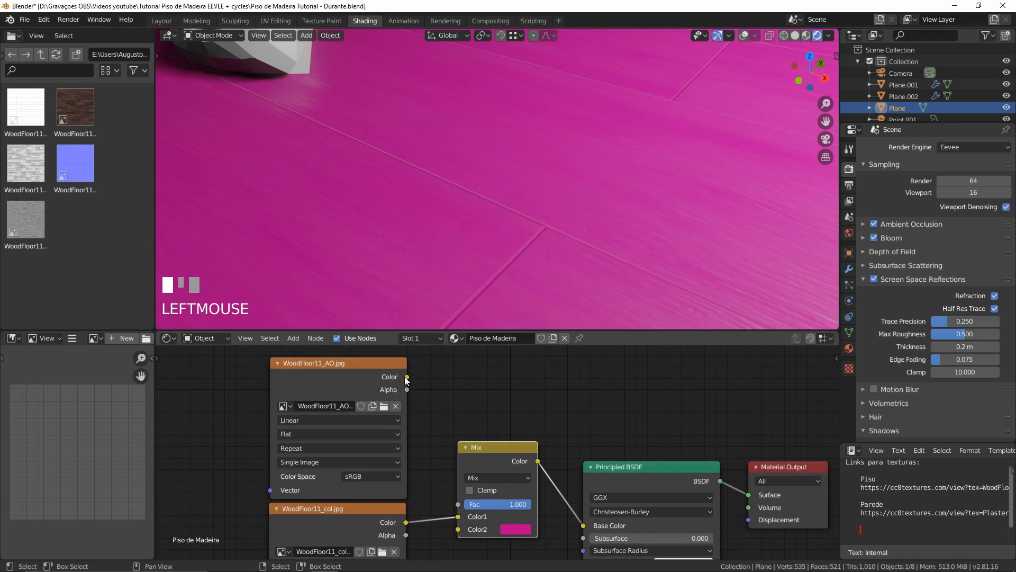
pyautogui.moveTo(407, 377); pyautogui.dragTo(462, 532)
pyautogui.scroll(-1, 533, 206)
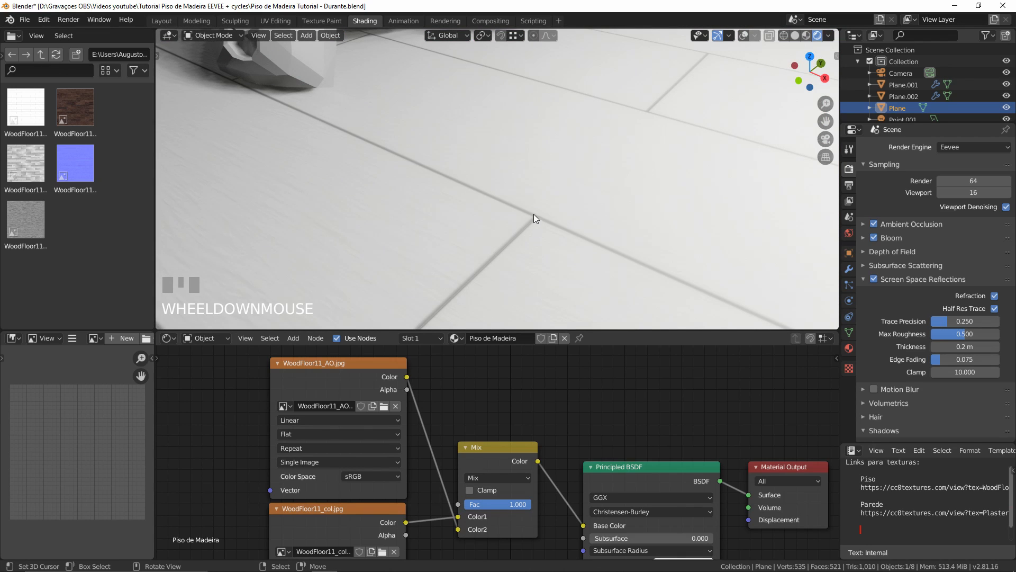
pyautogui.scroll(-2, 513, 232)
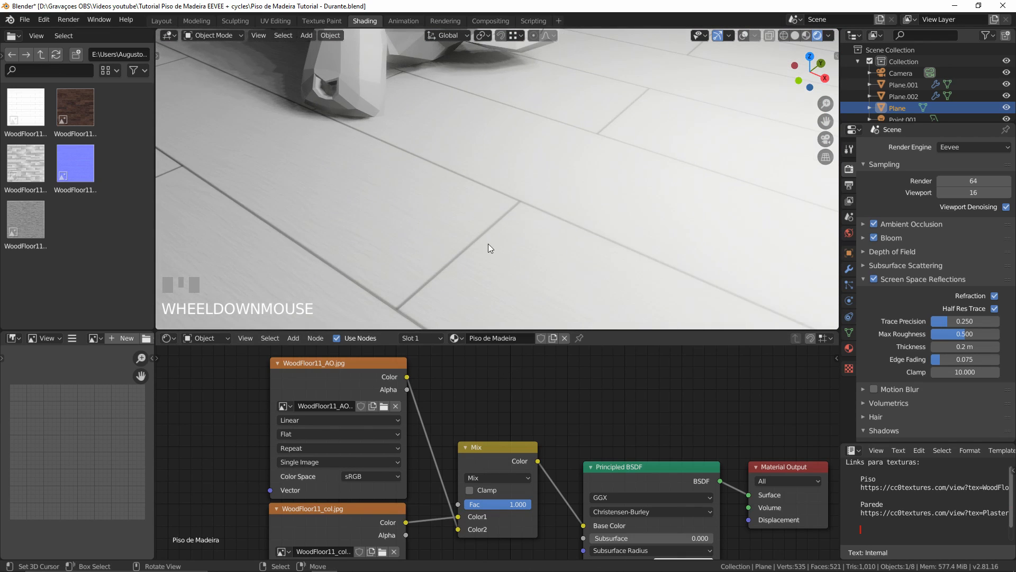
# Change the Mix node's blending mode to Multiply
pyautogui.scroll(2, 517, 226)
pyautogui.scroll(2, 498, 477)
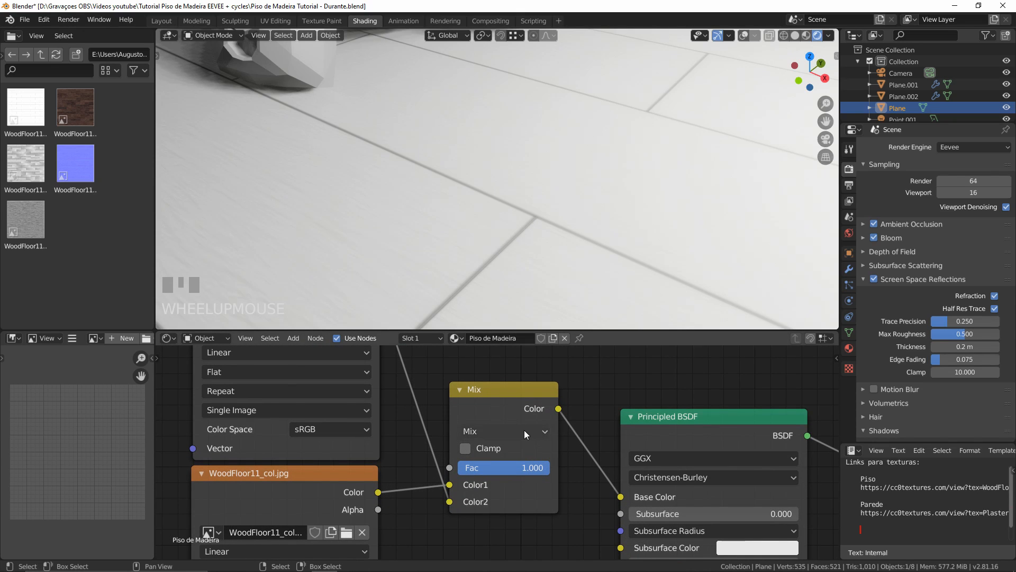
pyautogui.click(489, 432)
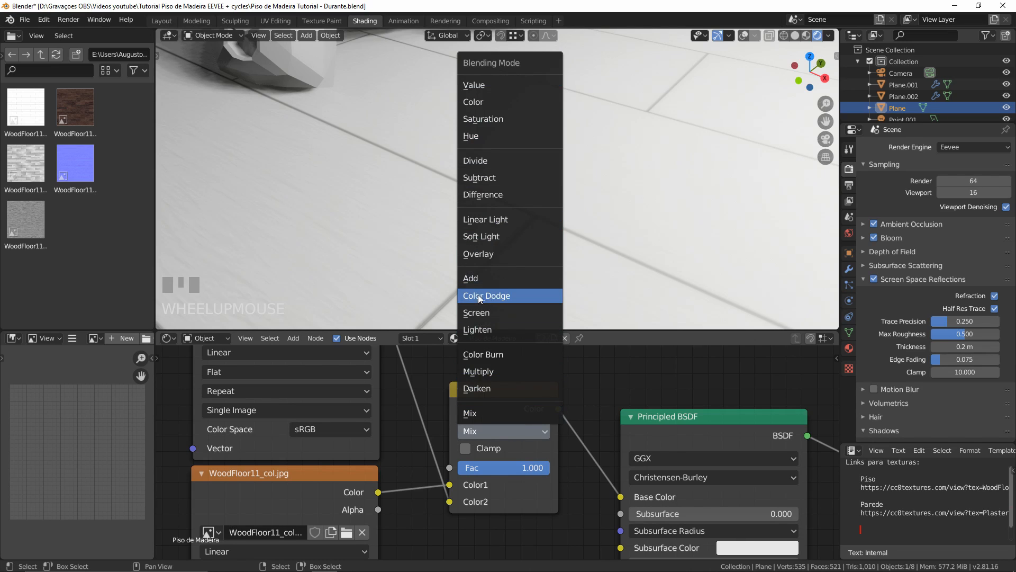
pyautogui.click(513, 373)
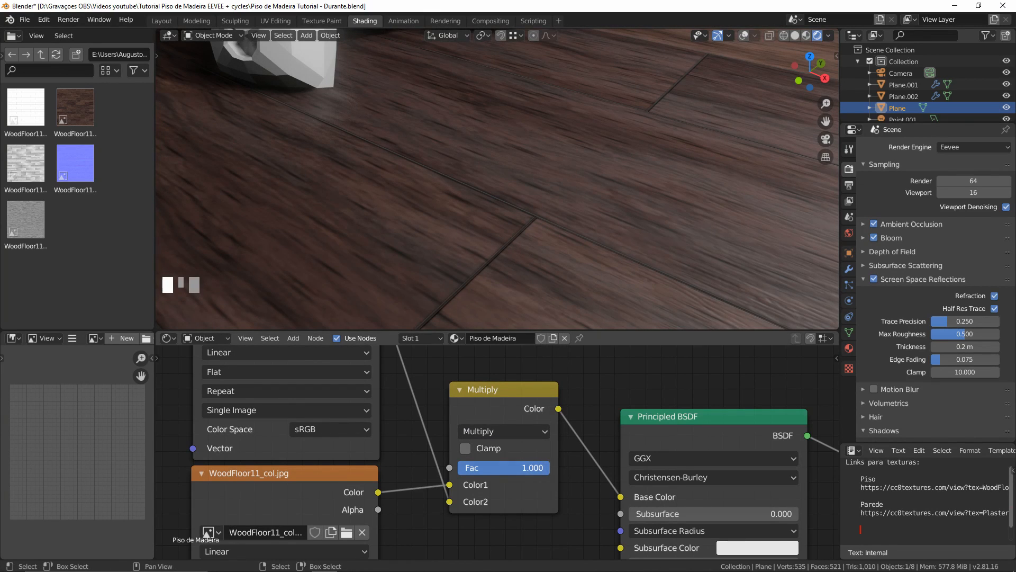
# Set the Multiply node's Fac to 0.7
pyautogui.moveTo(530, 468)
pyautogui.mouseDown()
pyautogui.moveTo(459, 468)
pyautogui.moveTo(550, 468)
pyautogui.moveTo(459, 467)
pyautogui.moveTo(549, 468)
pyautogui.moveTo(458, 467)
pyautogui.moveTo(549, 467)
pyautogui.moveTo(510, 468)
pyautogui.moveTo(522, 468)
pyautogui.mouseUp()
pyautogui.click(522, 467)
pyautogui.write('0.7')
pyautogui.press('KP_Enter')
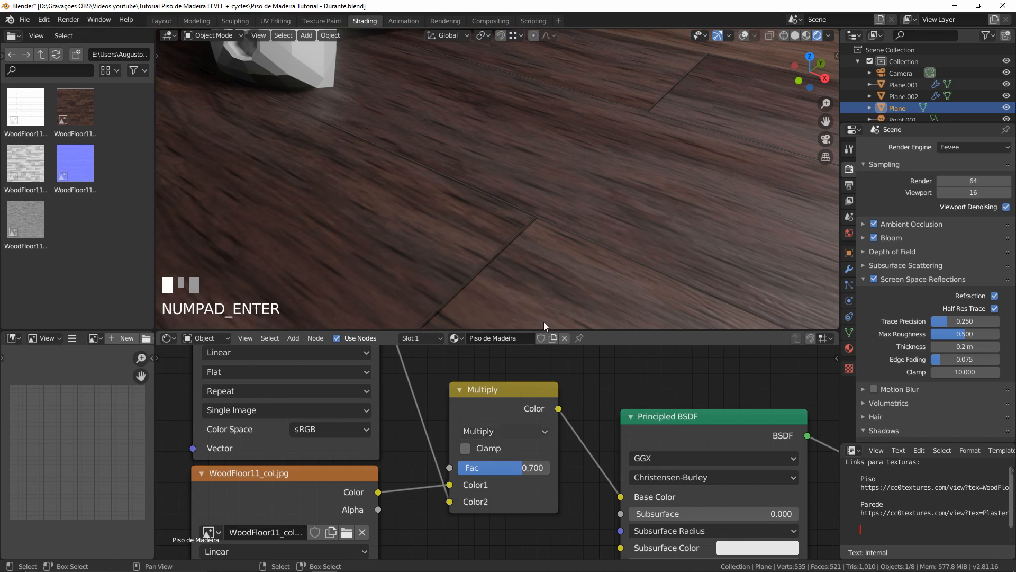
# Examine the darkened wood floor through the scene camera and look over the full Piso de Madeira node tree
pyautogui.scroll(-1, 557, 231)
pyautogui.press('KP_0')
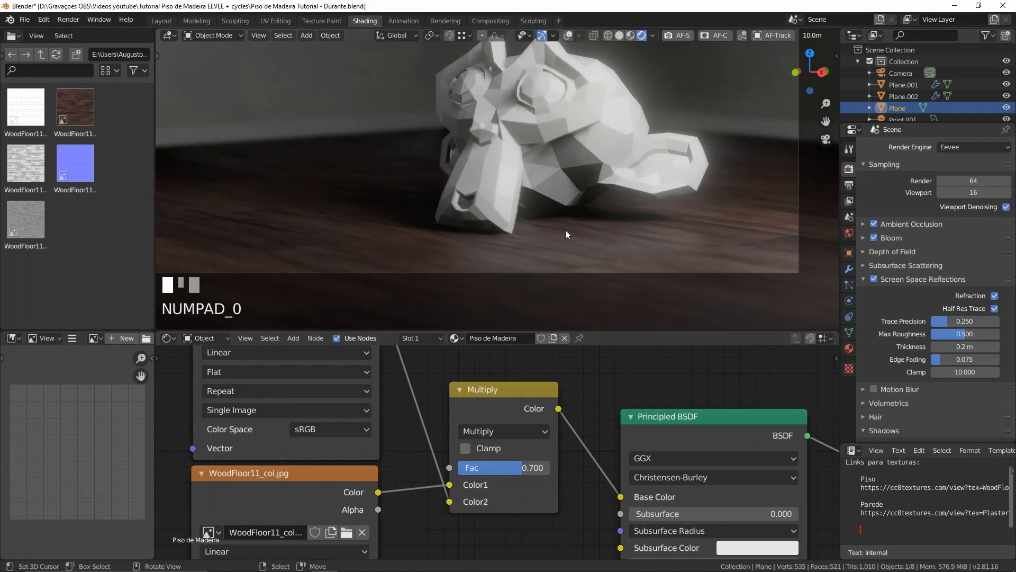
pyautogui.moveTo(565, 230)
pyautogui.keyDown('shift'); pyautogui.mouseDown(button='middle')
pyautogui.moveTo(583, 249)
pyautogui.moveTo(673, 225)
pyautogui.moveTo(539, 211)
pyautogui.moveTo(599, 220)
pyautogui.moveTo(699, 204)
pyautogui.moveTo(447, 189)
pyautogui.moveTo(564, 210)
pyautogui.mouseUp(button='middle'); pyautogui.keyUp('shift')
pyautogui.scroll(3, 529, 217)
pyautogui.press('KP_0')
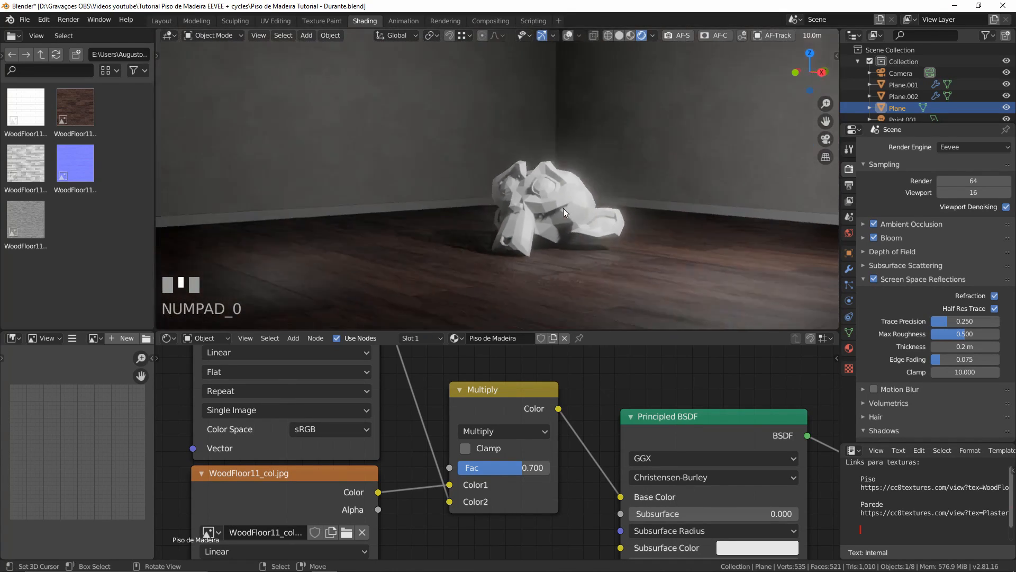
pyautogui.keyDown('shift'); pyautogui.moveTo(498, 184); pyautogui.dragTo(395, 202, button='middle'); pyautogui.keyUp('shift')
pyautogui.scroll(-6, 473, 425)
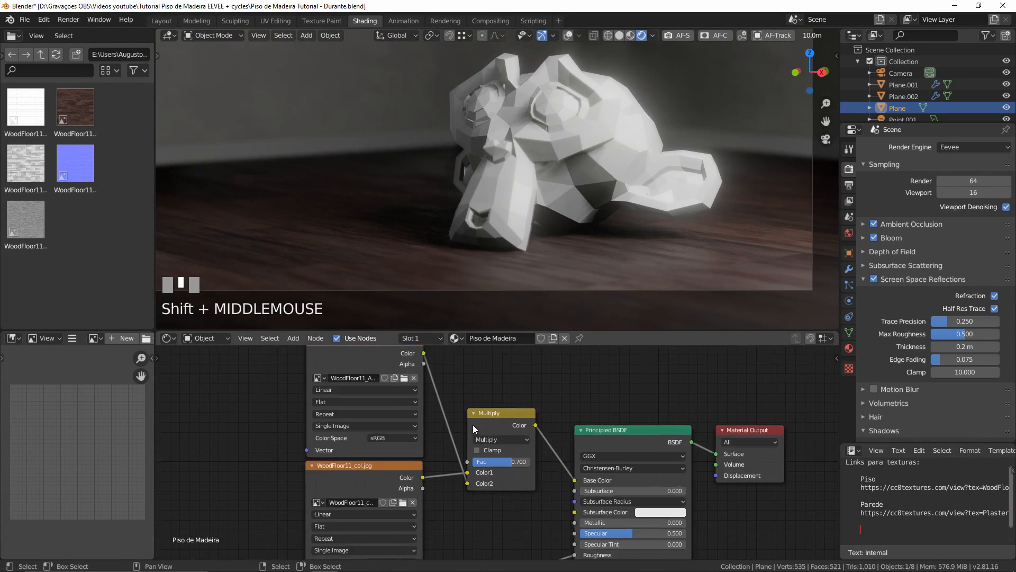
pyautogui.scroll(-4, 472, 425)
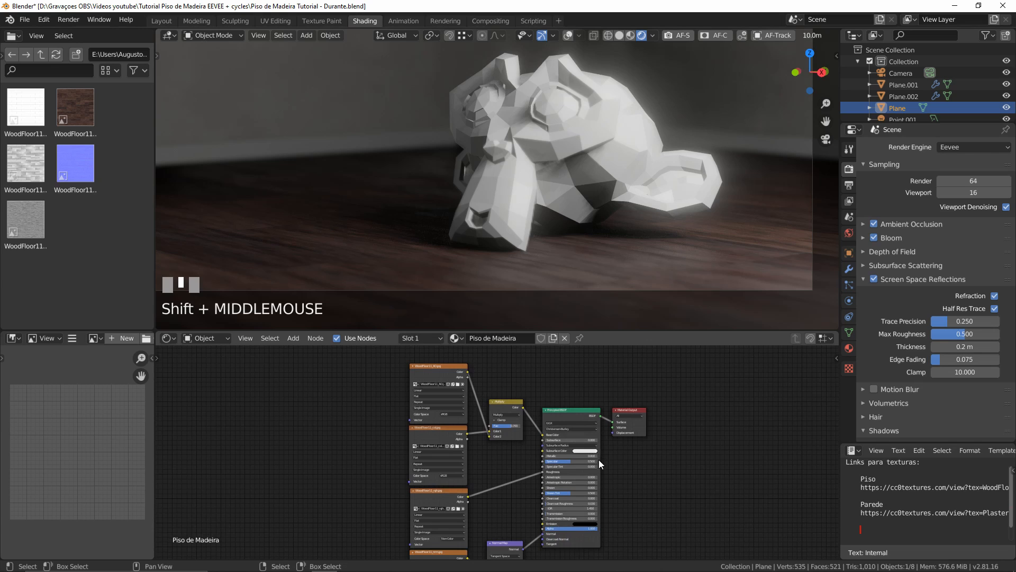
pyautogui.scroll(-2, 598, 460)
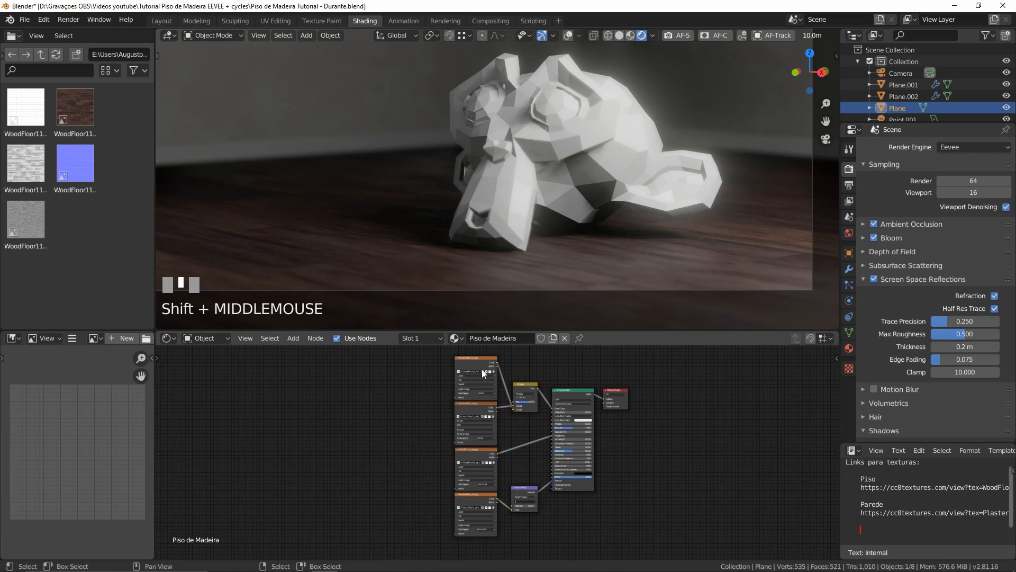
# Examine the plank seams and reflections on the floor around the monkey head from above and close up
pyautogui.moveTo(509, 210); pyautogui.dragTo(409, 235, button='middle')
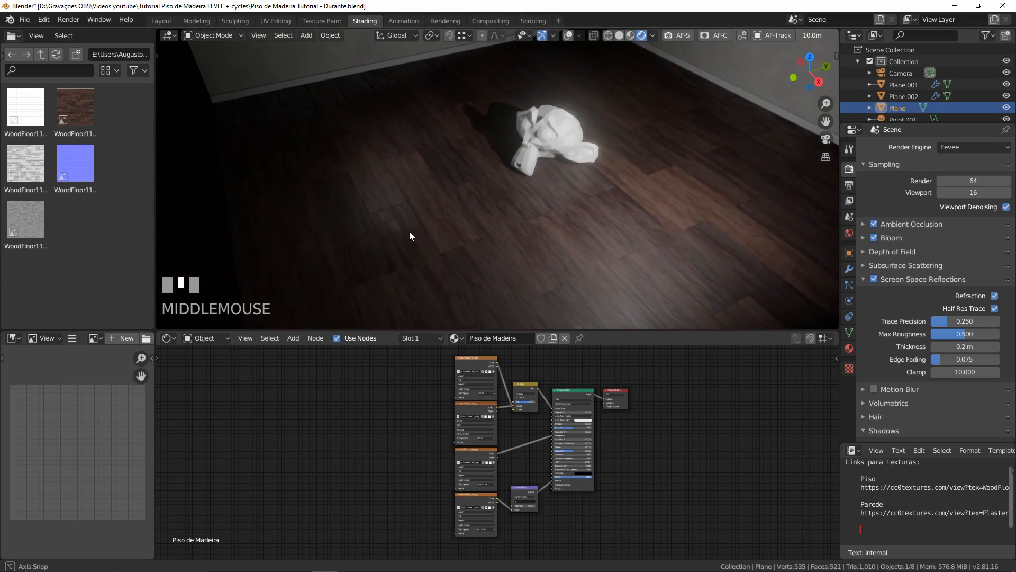
pyautogui.scroll(3, 497, 191)
pyautogui.scroll(-1, 467, 260)
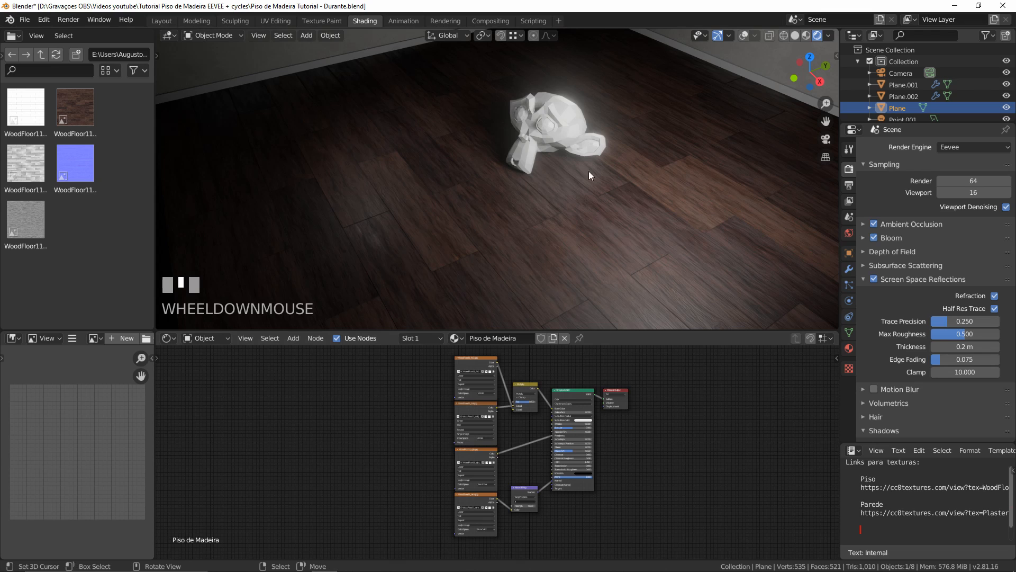
pyautogui.scroll(-2, 654, 167)
pyautogui.scroll(5, 591, 173)
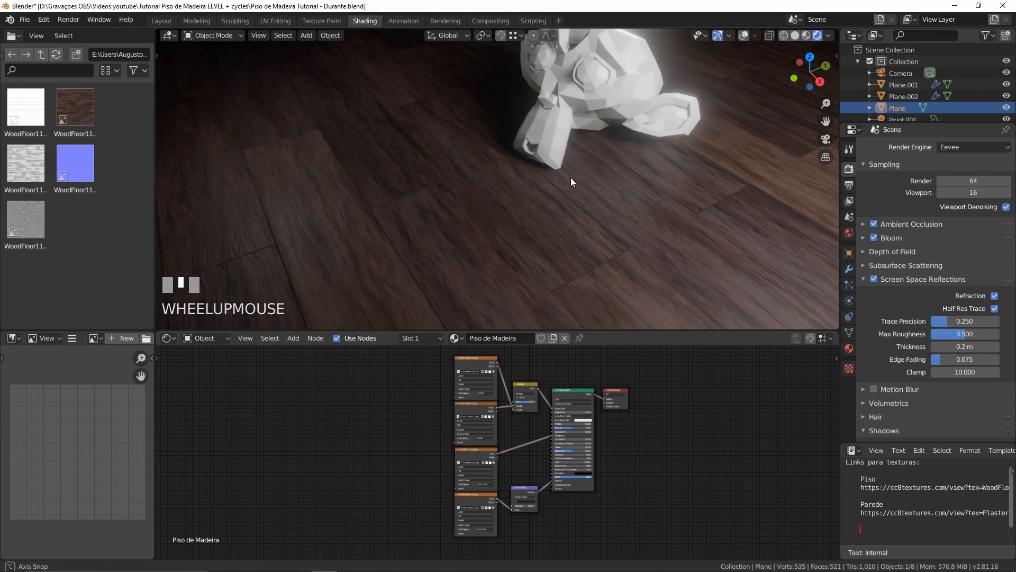
pyautogui.moveTo(571, 176); pyautogui.dragTo(596, 175, button='middle')
pyautogui.scroll(5, 437, 407)
# Add a Texture Coordinate node beside the texture nodes and connect its UV output to WoodFloor11_AO.jpg's Vector input
pyautogui.moveTo(436, 397); pyautogui.dragTo(482, 515, button='middle')
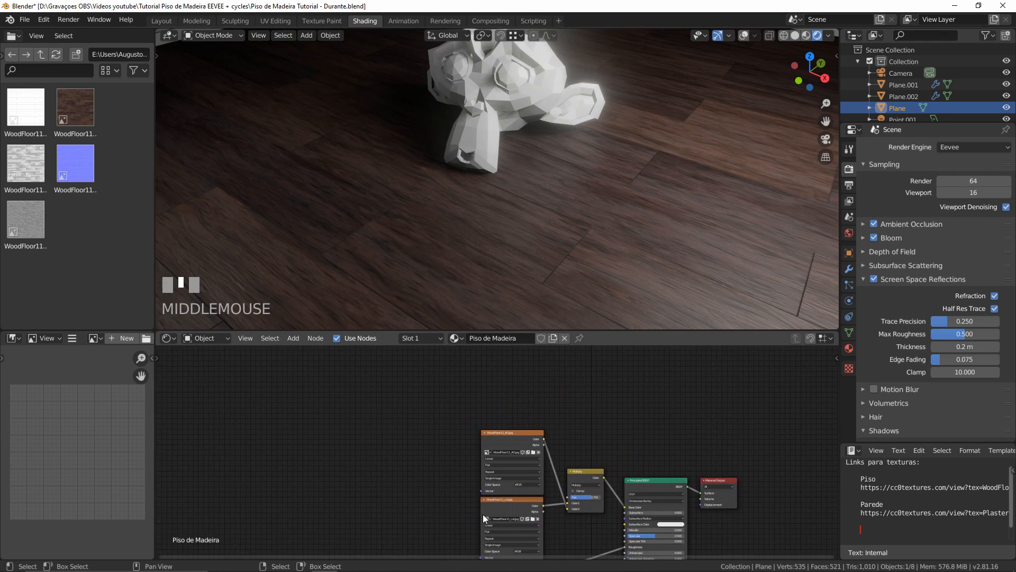
pyautogui.scroll(5, 481, 514)
pyautogui.moveTo(440, 465); pyautogui.dragTo(401, 413, button='middle')
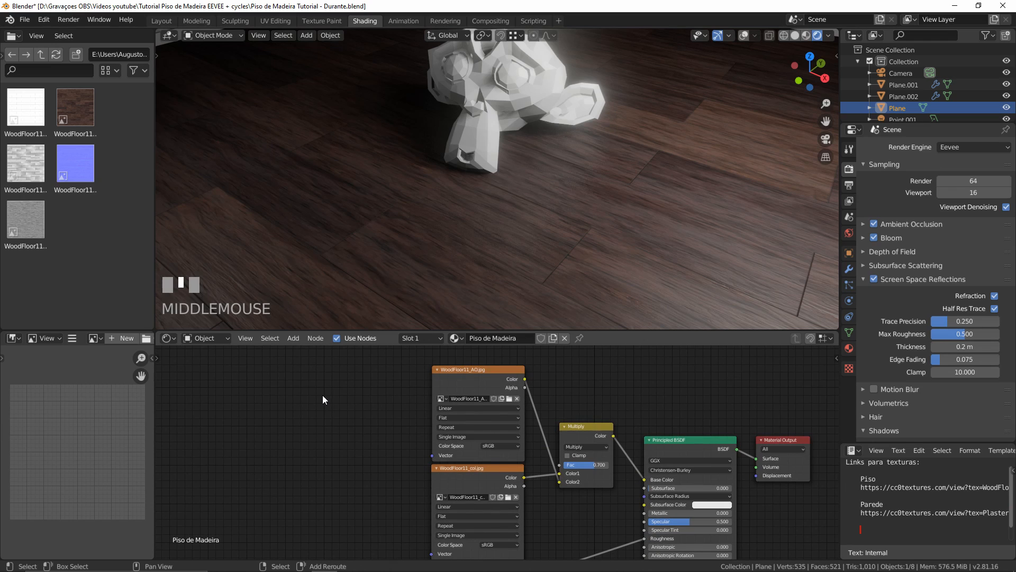
pyautogui.hotkey('shift', 'a')
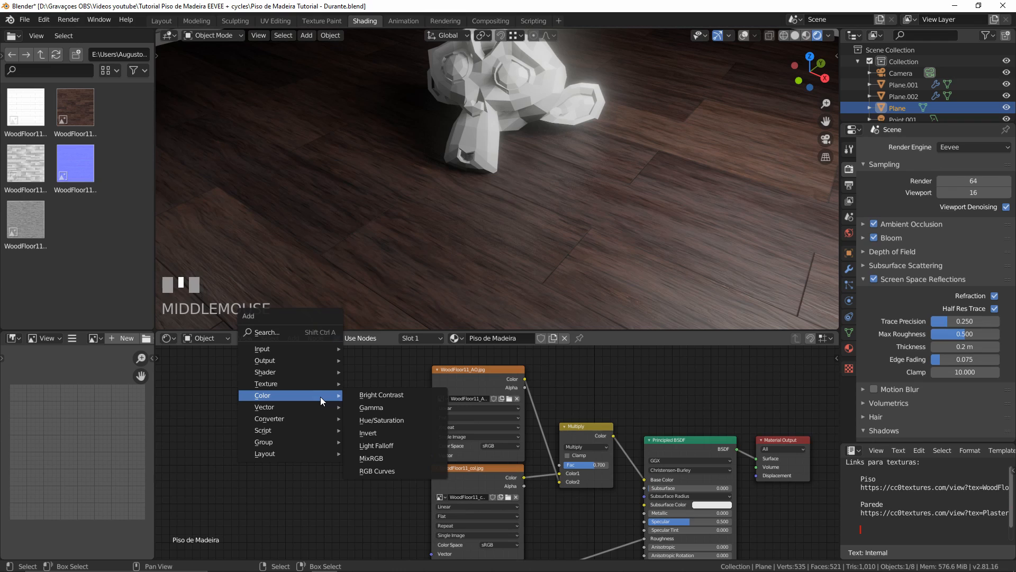
pyautogui.moveTo(307, 373)
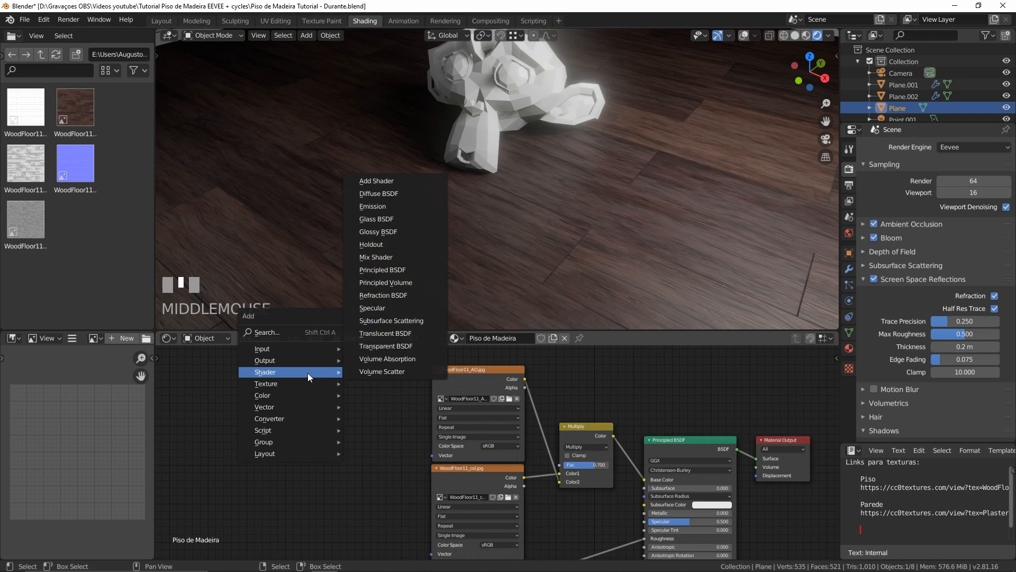
pyautogui.moveTo(297, 348)
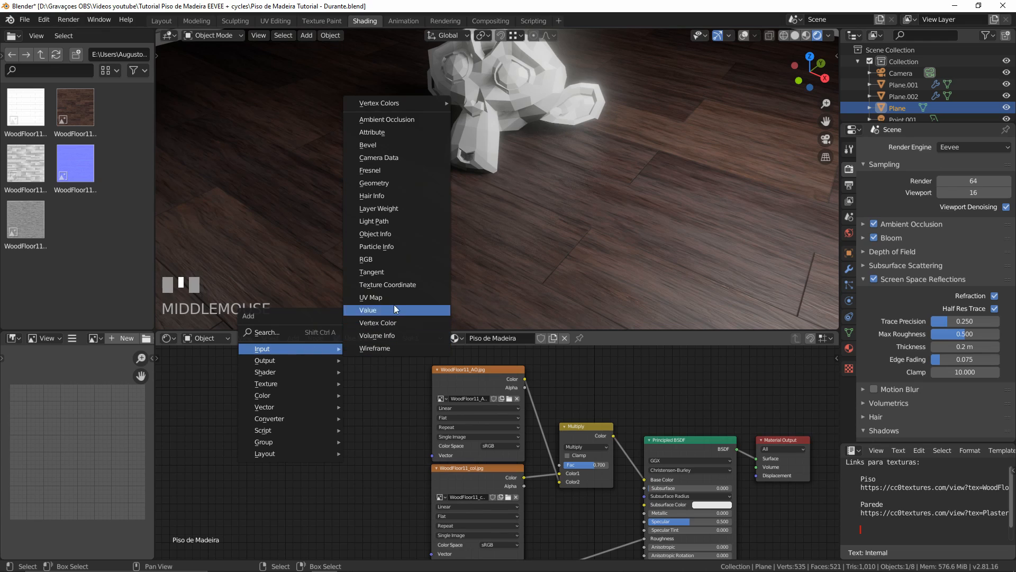
pyautogui.click(400, 284)
pyautogui.click(226, 372)
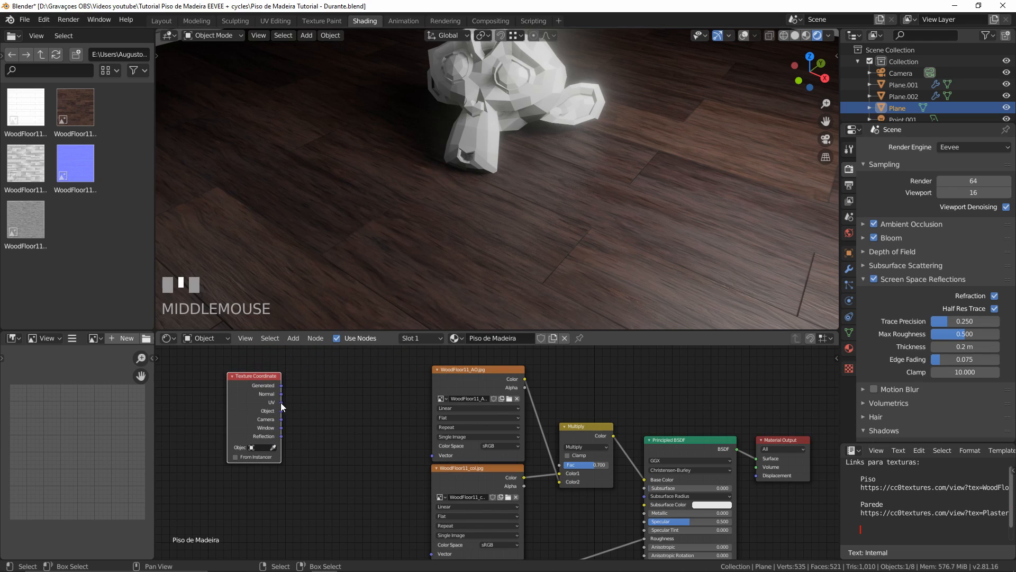
pyautogui.moveTo(281, 404); pyautogui.dragTo(342, 473)
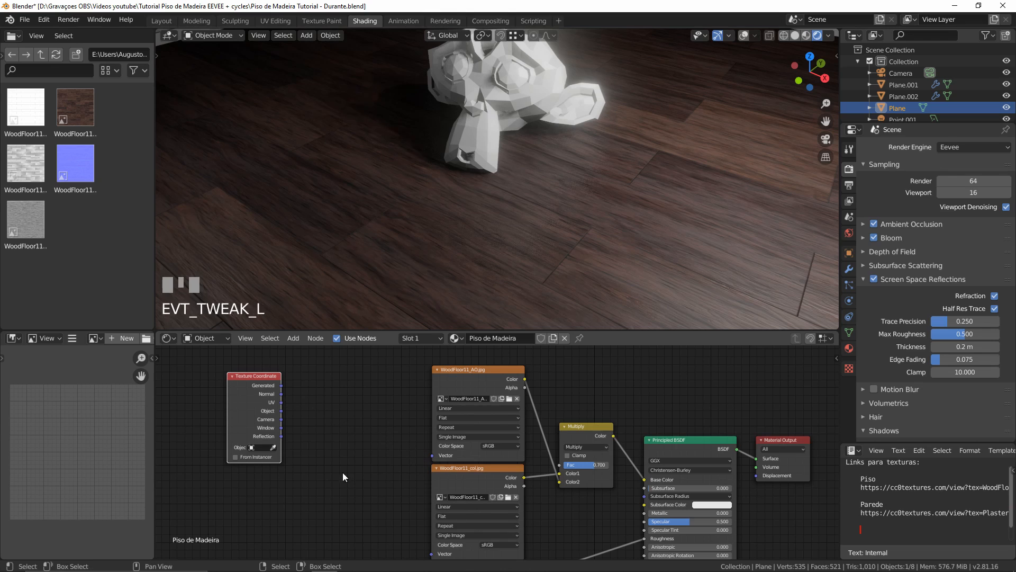
pyautogui.moveTo(281, 403); pyautogui.dragTo(434, 457)
# Insert a Mapping node into the link between the Texture Coordinate node and WoodFloor11_AO.jpg
pyautogui.hotkey('shift', 'a')
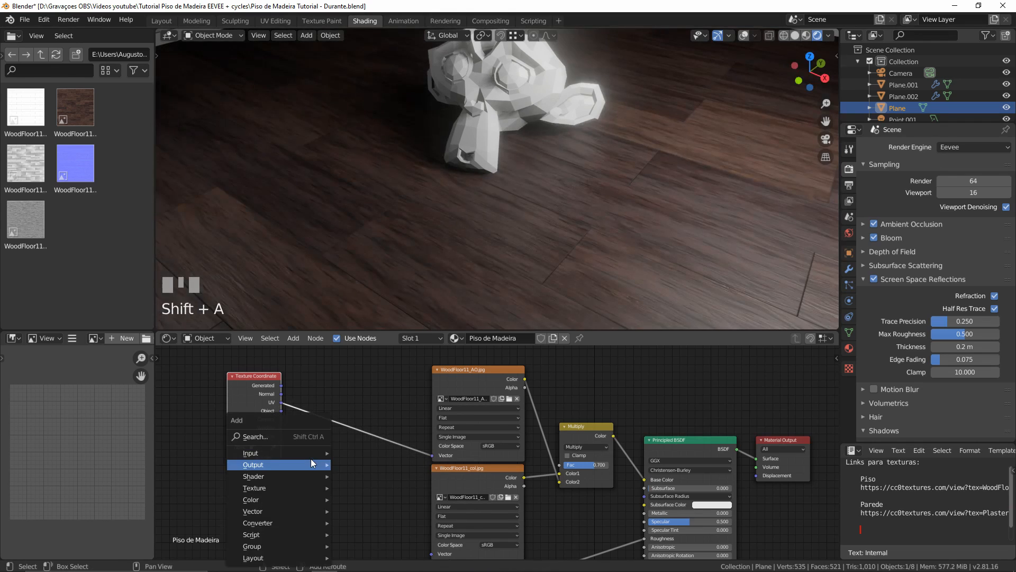
pyautogui.moveTo(279, 514)
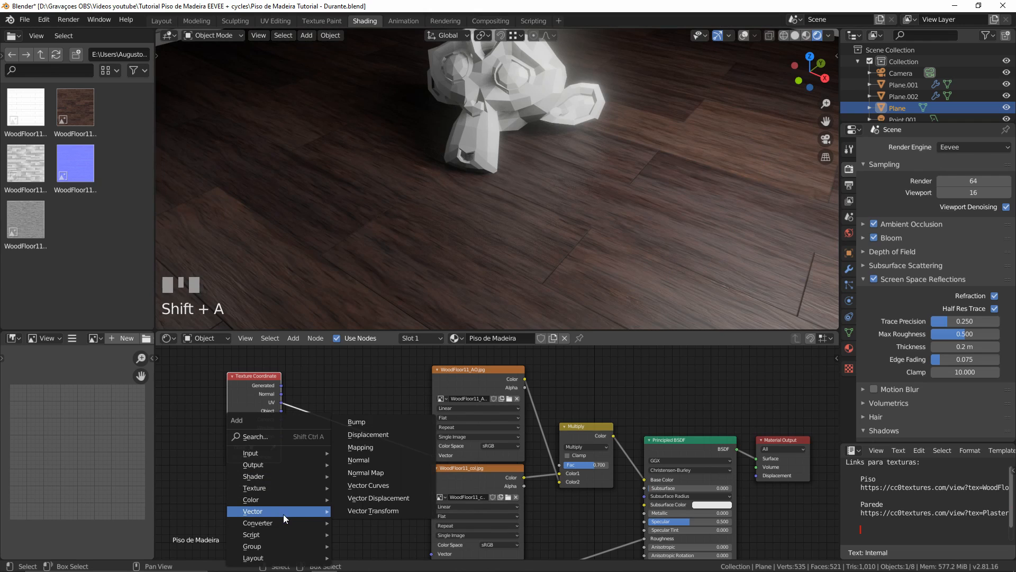
pyautogui.click(371, 448)
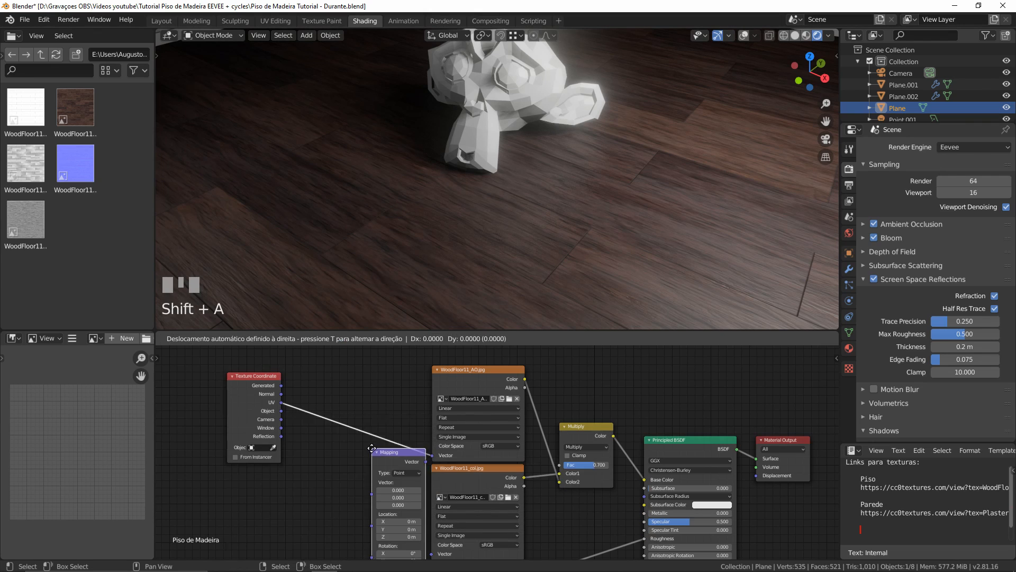
pyautogui.click(326, 369)
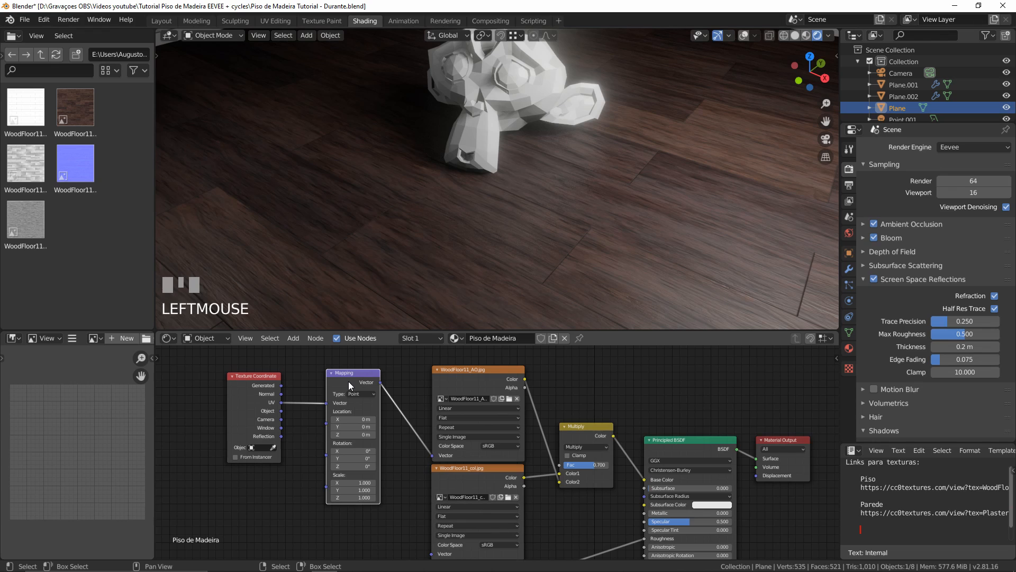
# Delete the Mapping and Texture Coordinate nodes
pyautogui.keyDown('shift'); pyautogui.rightClick(259, 388); pyautogui.keyUp('shift')
pyautogui.press('x')
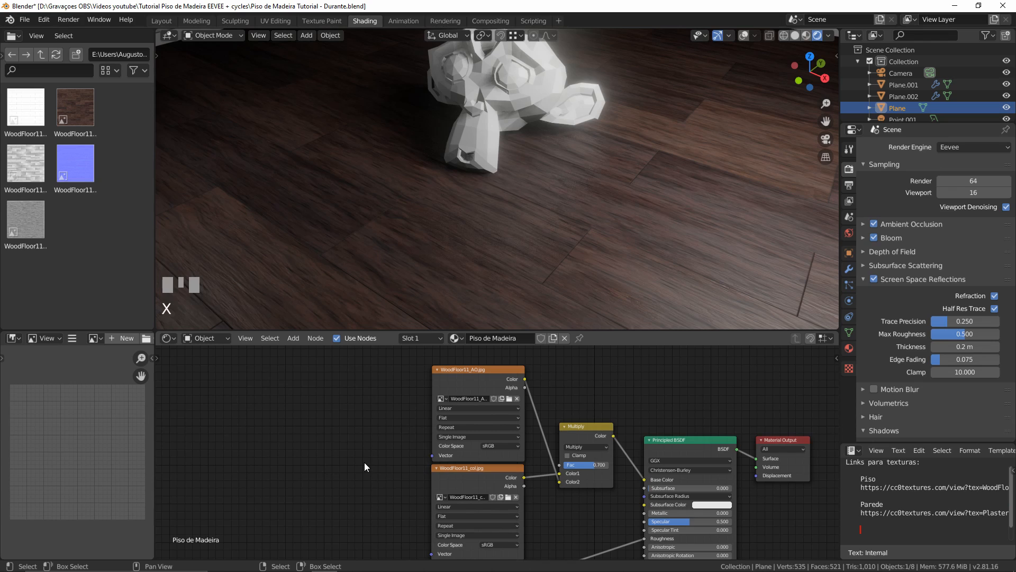
# Search the add-on preferences for "node" and expand the Node Wrangler add-on's details
pyautogui.click(44, 20)
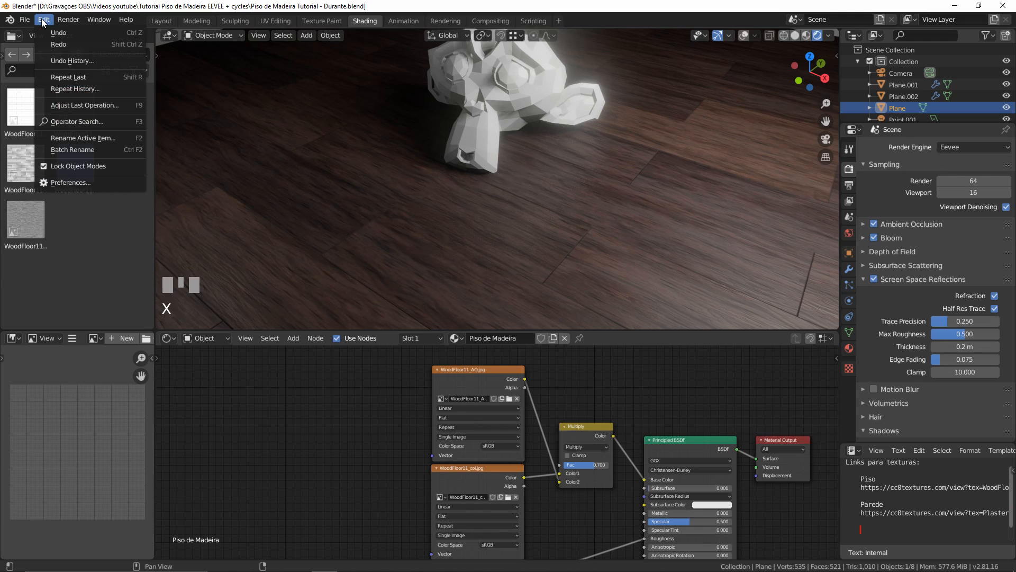
pyautogui.click(88, 187)
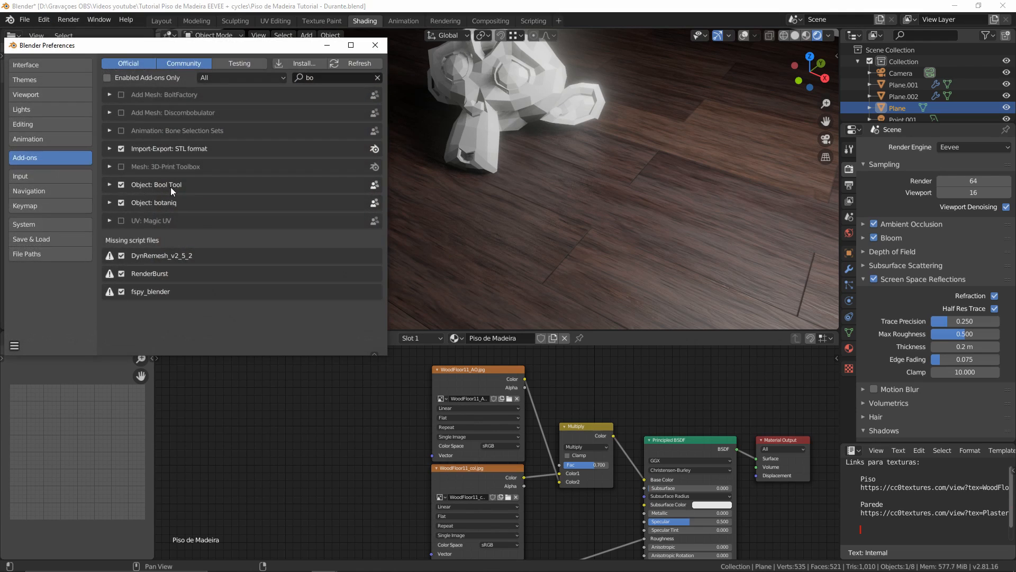
pyautogui.click(323, 77)
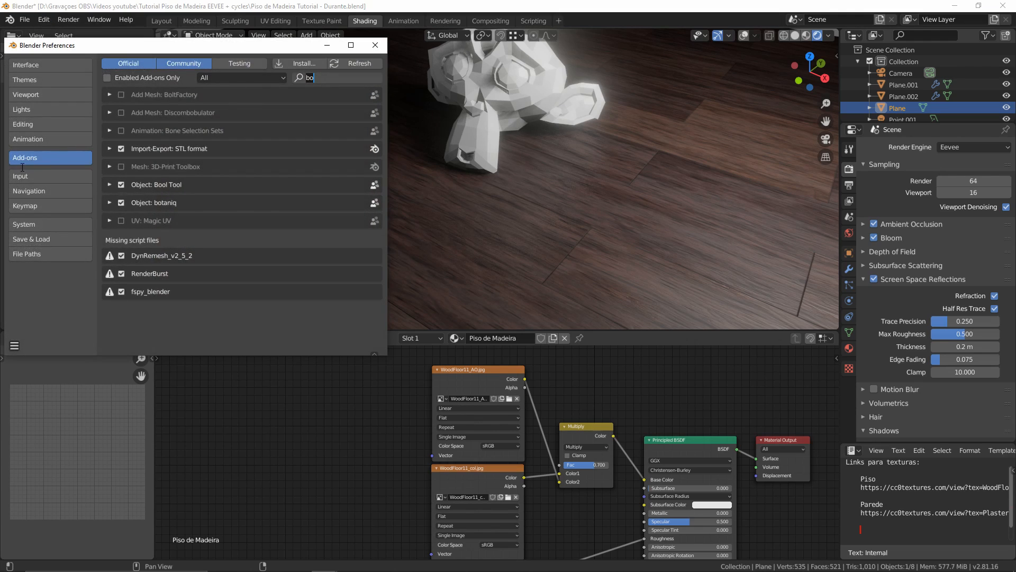
pyautogui.write('node')
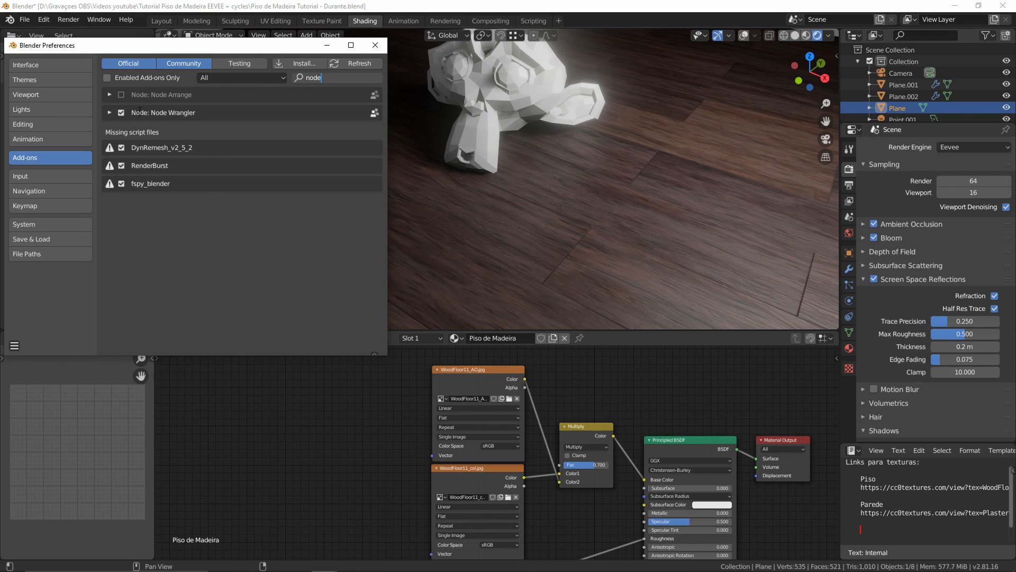
pyautogui.press('Return')
pyautogui.click(110, 113)
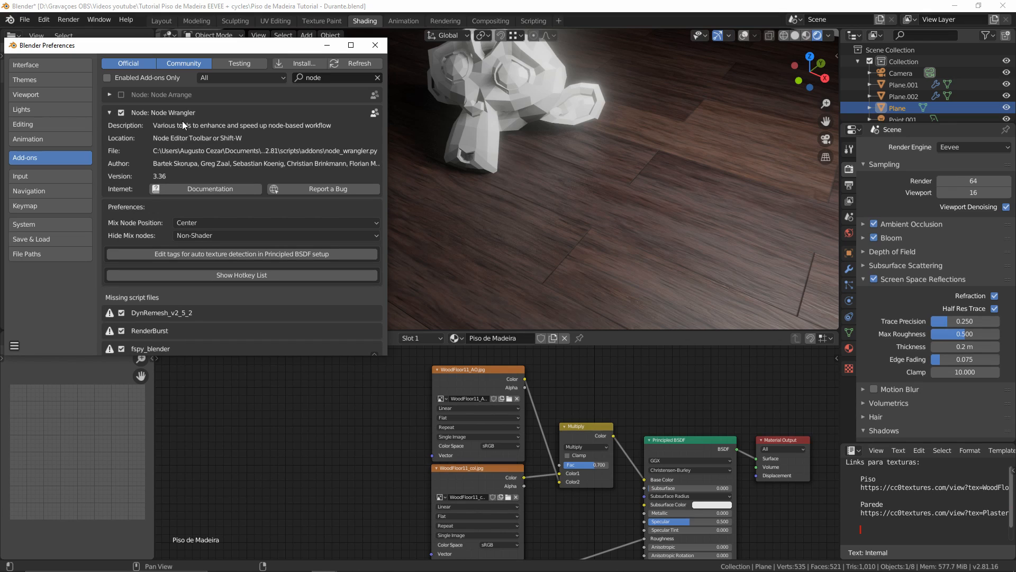
# Look through Node Wrangler's hotkey list and close the preferences
pyautogui.click(230, 275)
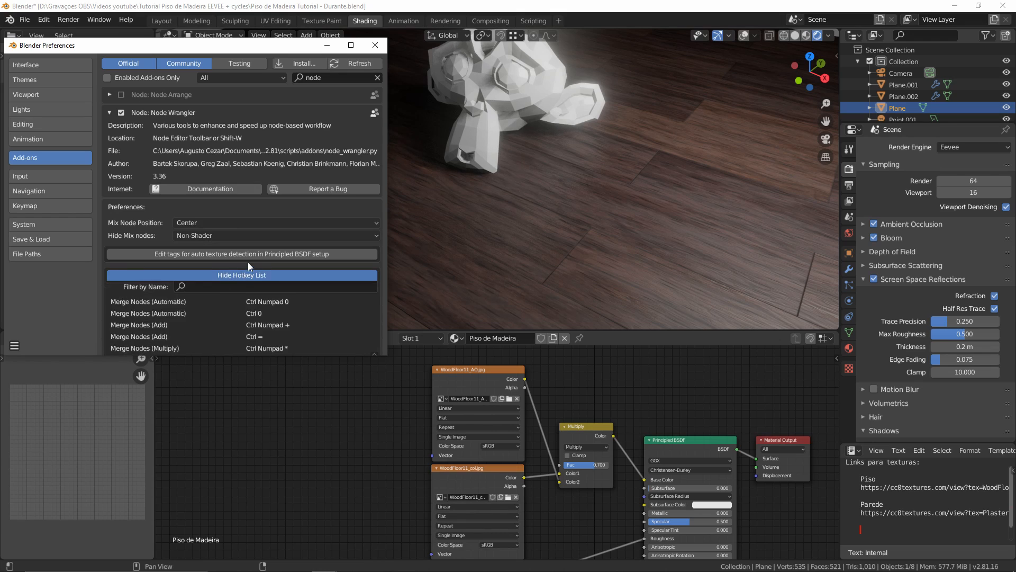
pyautogui.scroll(-15, 248, 262)
pyautogui.scroll(-5, 247, 258)
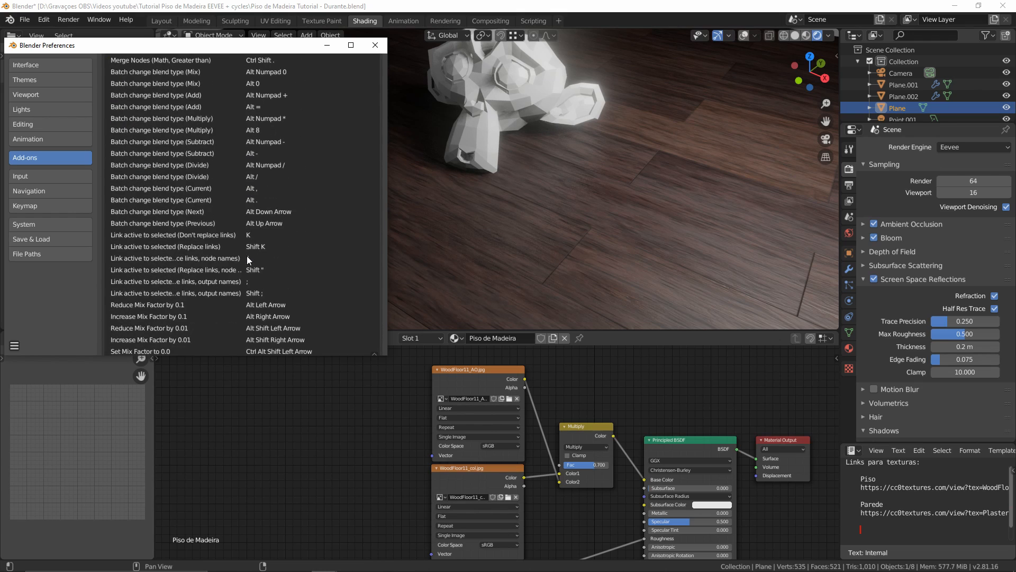
pyautogui.scroll(20, 247, 259)
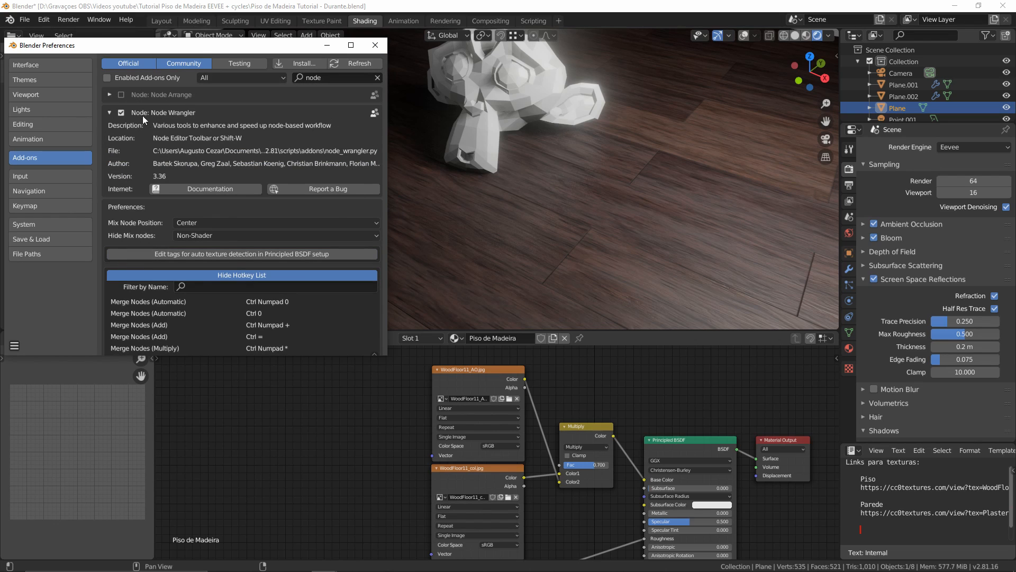
pyautogui.click(375, 45)
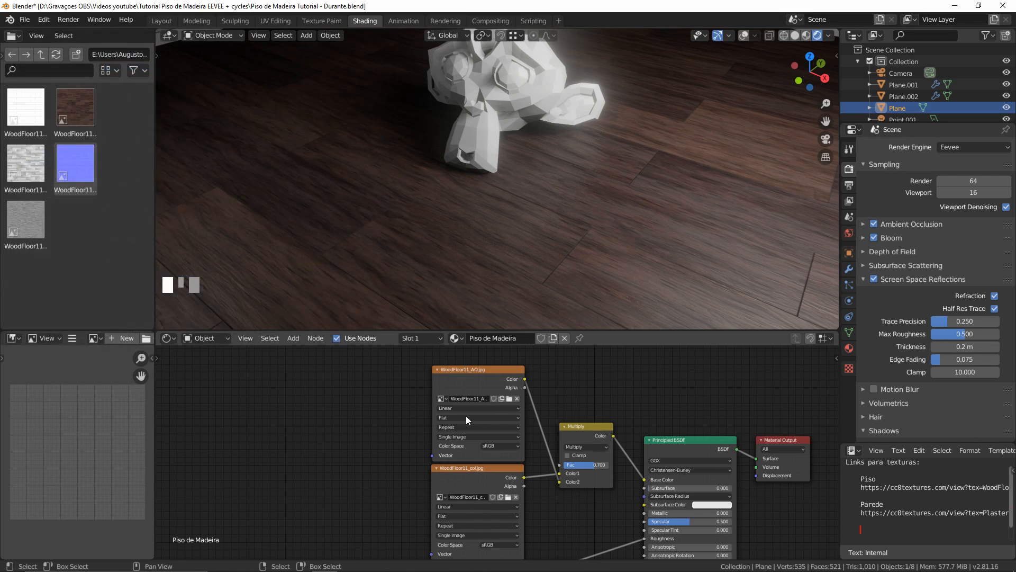
# Use Node Wrangler to add linked Texture Coordinate and Mapping nodes to the WoodFloor11_AO.jpg texture
pyautogui.rightClick(457, 386)
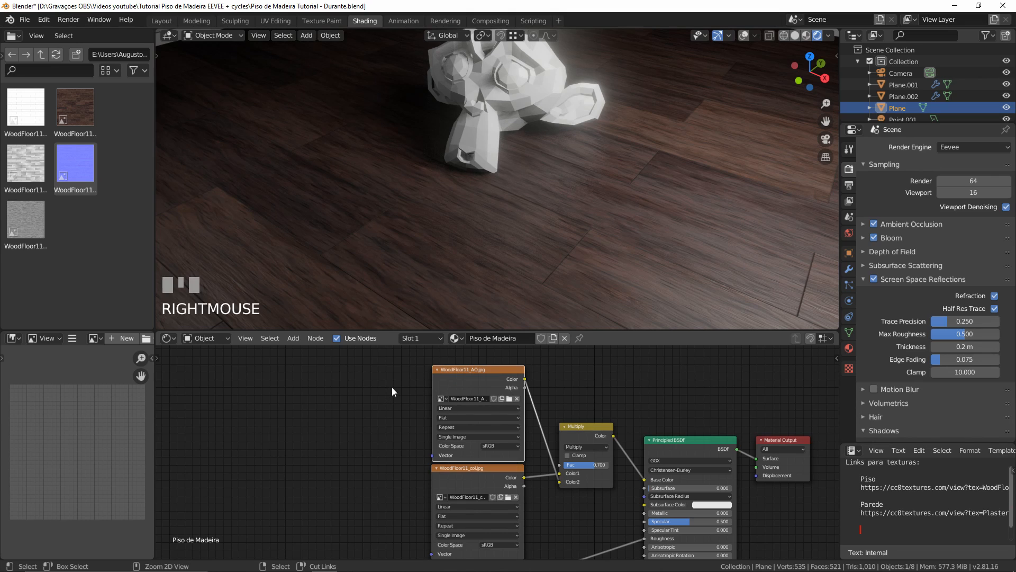
pyautogui.hotkey('ctrl', 't')
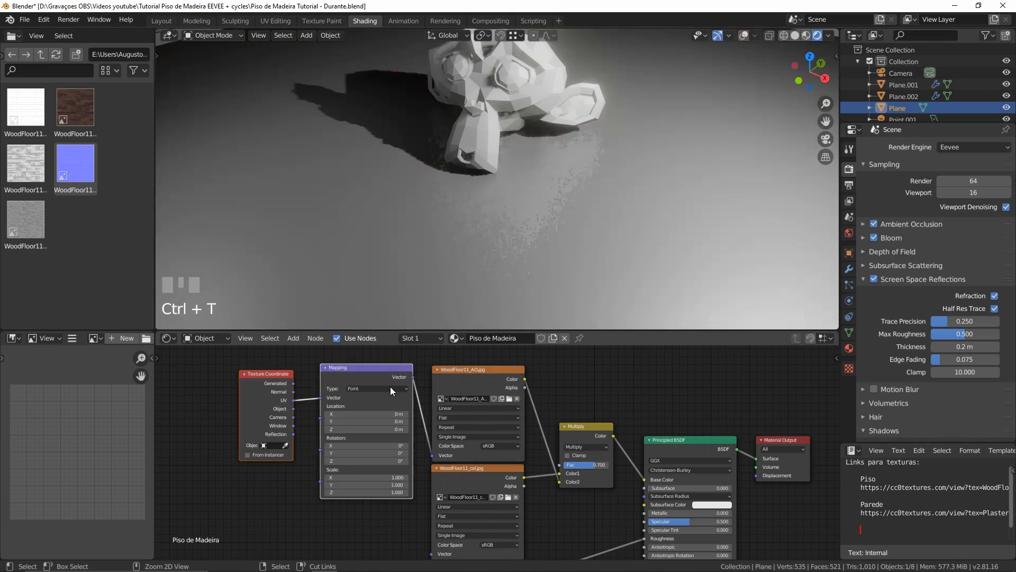
pyautogui.scroll(1, 284, 404)
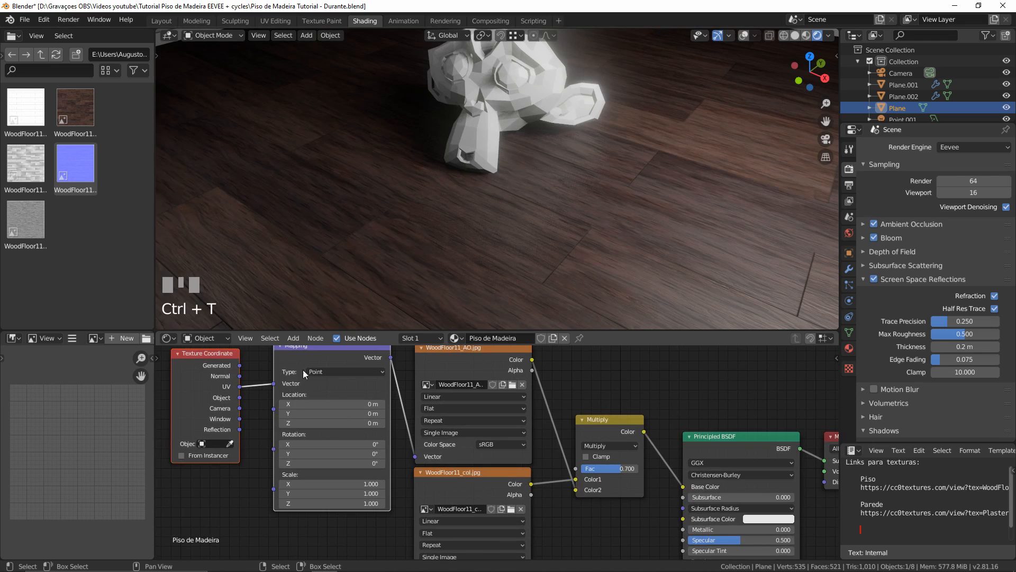
pyautogui.moveTo(304, 372); pyautogui.dragTo(371, 421, button='middle')
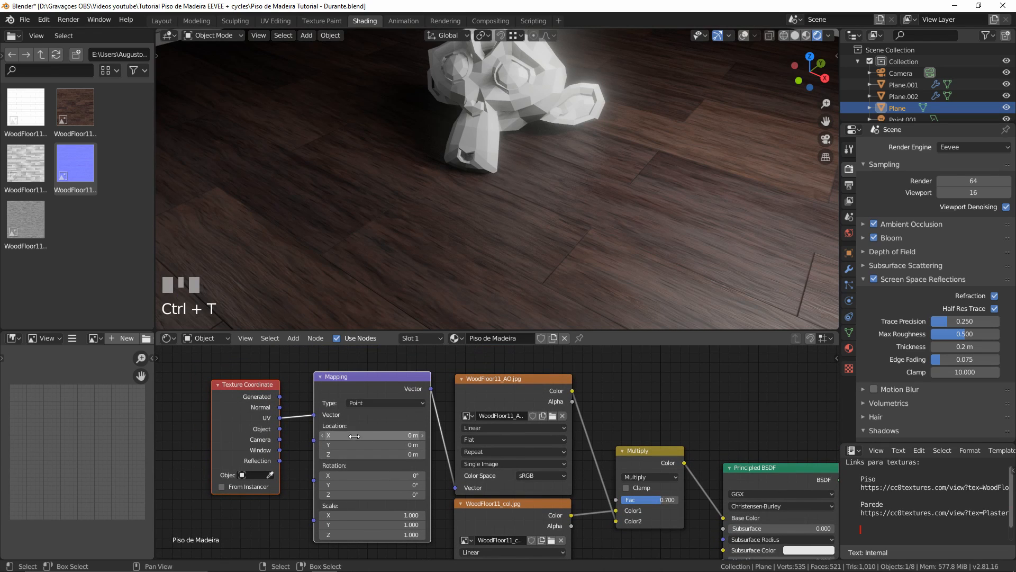
# Box-select the Texture Coordinate and Mapping nodes in the node tree
pyautogui.scroll(-2, 408, 459)
pyautogui.moveTo(479, 451); pyautogui.dragTo(500, 401, button='middle')
pyautogui.scroll(-4, 506, 432)
pyautogui.click(432, 399)
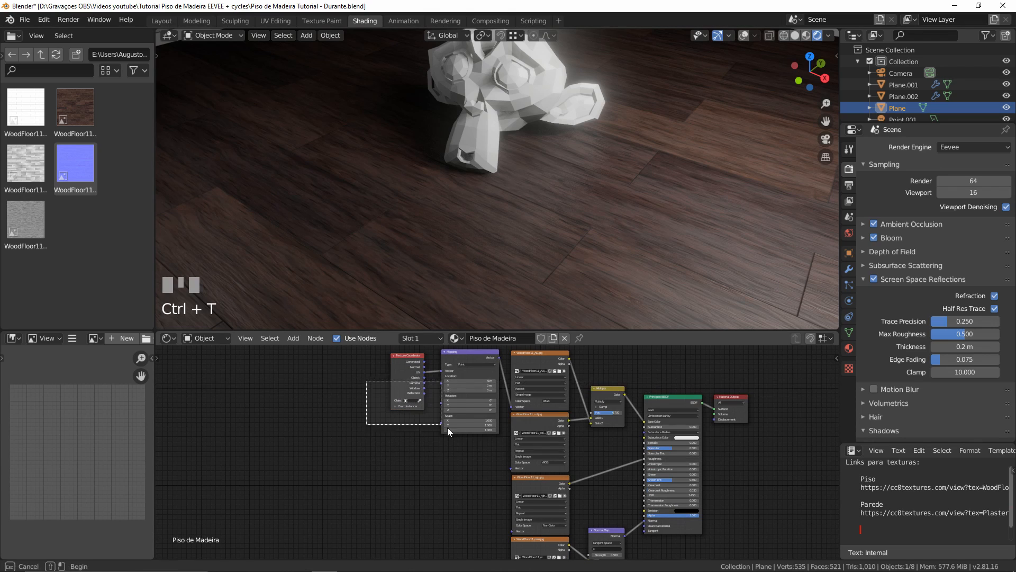
# Move the Texture Coordinate and Mapping nodes together to the empty area left of the image texture nodes, lower down
pyautogui.moveTo(354, 397); pyautogui.dragTo(447, 441)
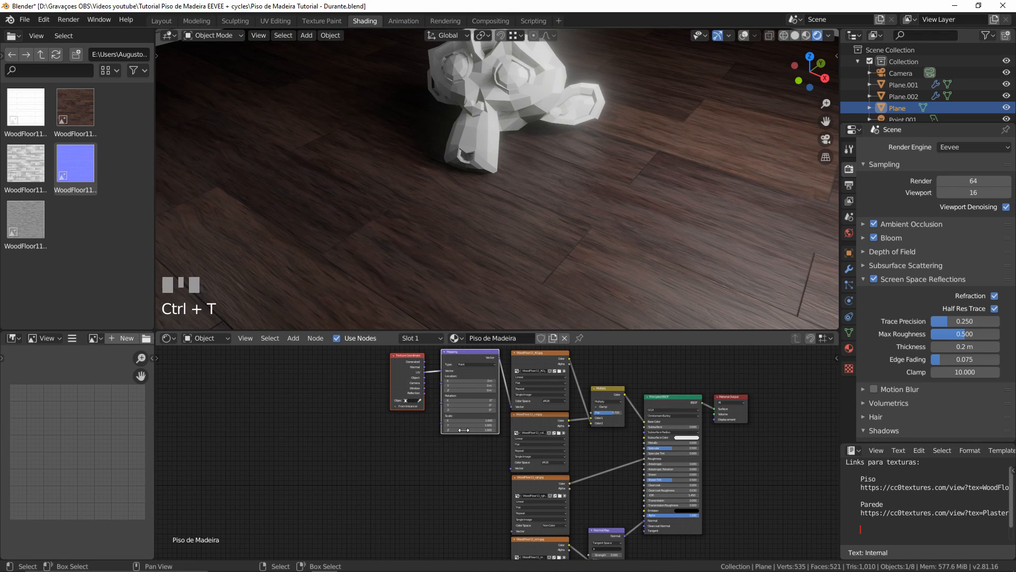
pyautogui.moveTo(482, 361); pyautogui.dragTo(418, 487)
pyautogui.scroll(2, 411, 500)
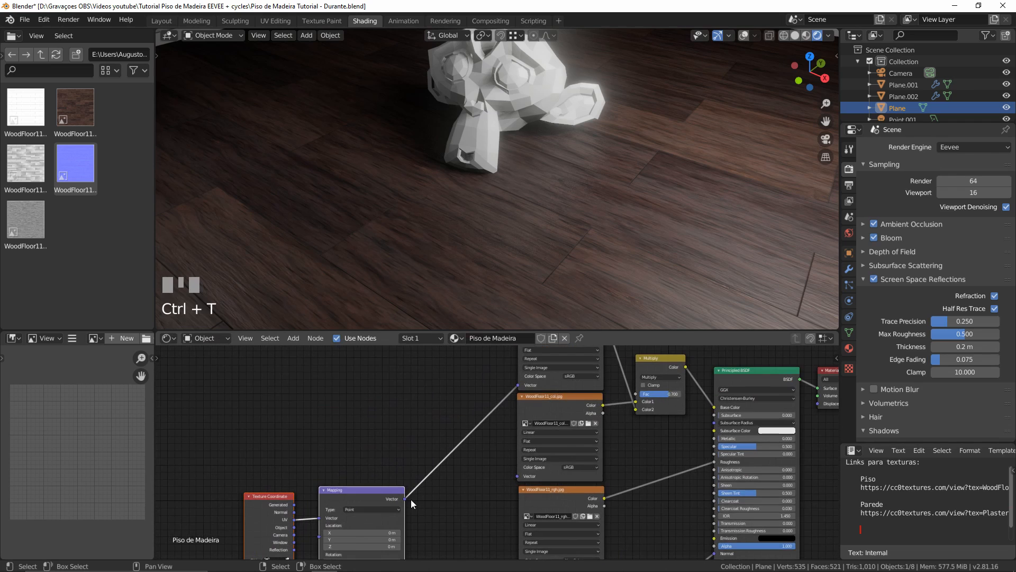
# Connect the Mapping node's Vector output to WoodFloor11_col.jpg and WoodFloor11_rgh.jpg, and shift the Texture Coordinate and Mapping nodes slightly up
pyautogui.moveTo(411, 500); pyautogui.dragTo(418, 411, button='middle')
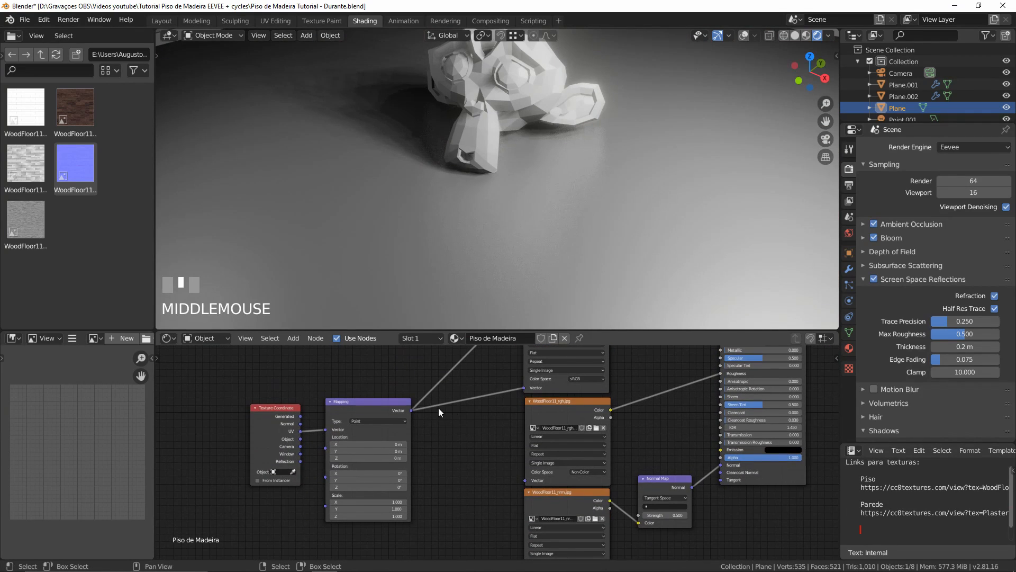
pyautogui.moveTo(411, 411); pyautogui.dragTo(526, 479)
pyautogui.hotkey('alt', 'a')
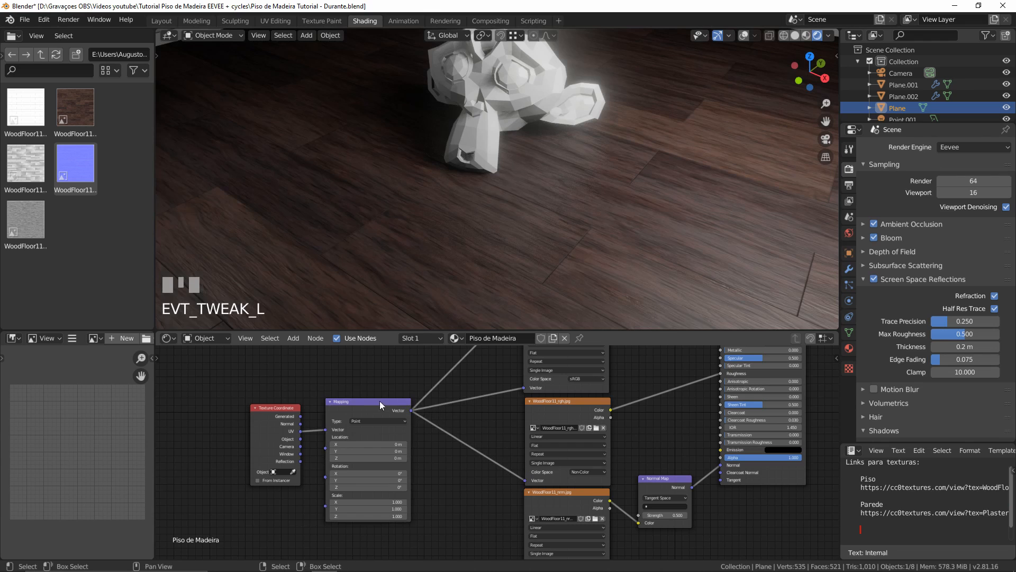
pyautogui.press('b')
pyautogui.moveTo(270, 379); pyautogui.dragTo(405, 430)
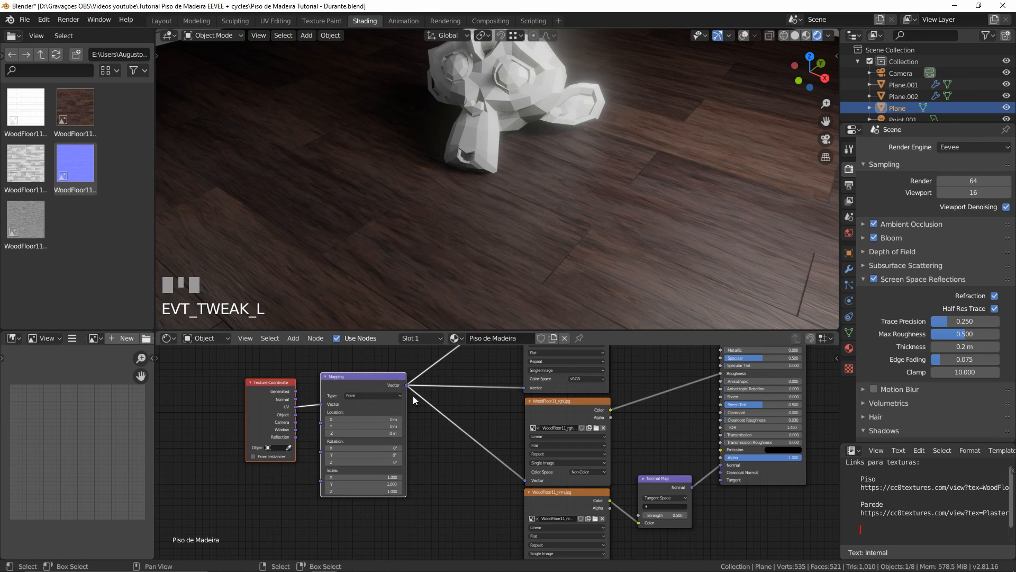
# Set the Mapping node's X, Y and Z scale together to 5.400 and examine the floor up close
pyautogui.scroll(3, 406, 423)
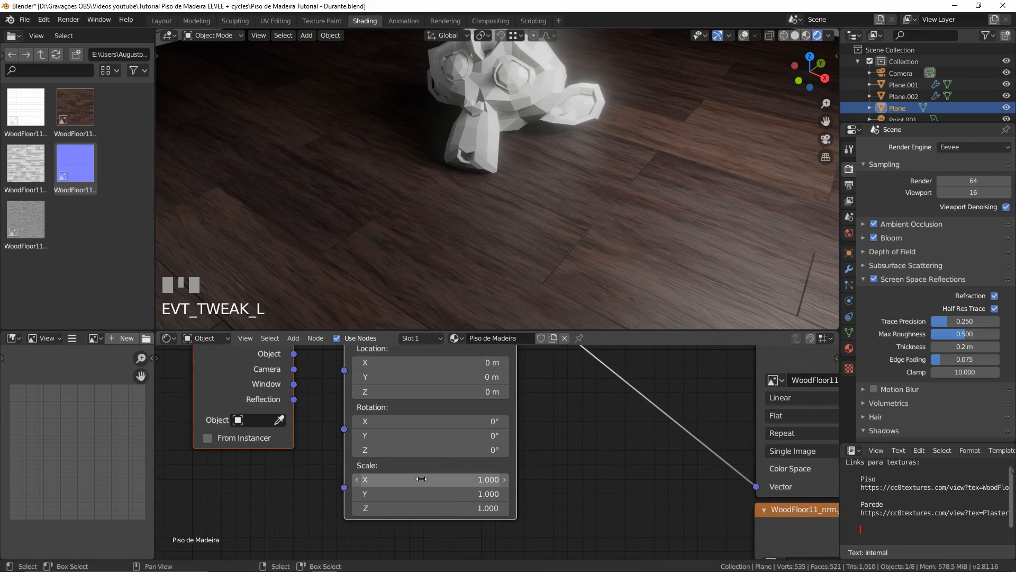
pyautogui.moveTo(429, 479); pyautogui.dragTo(466, 479)
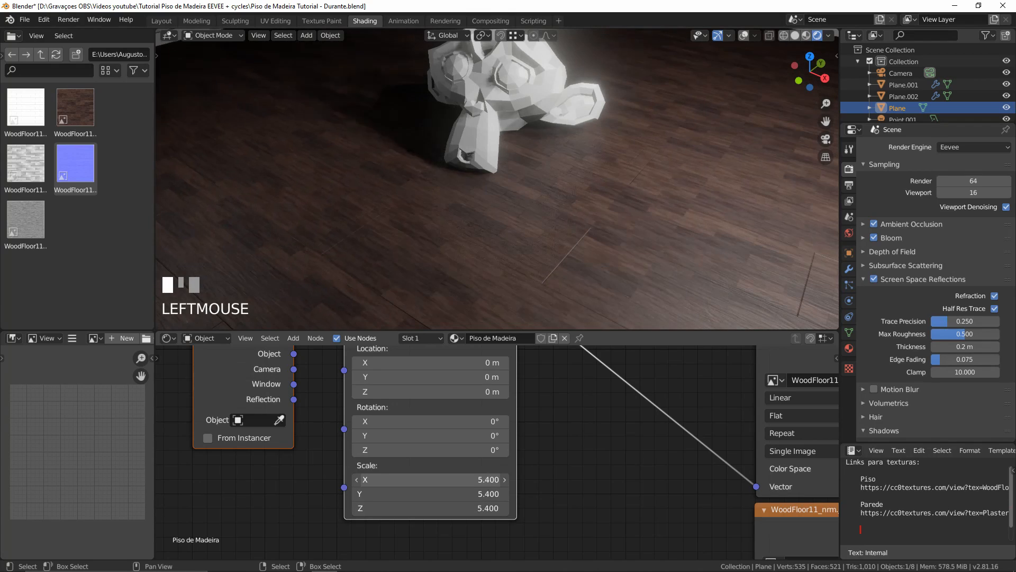
pyautogui.scroll(3, 659, 243)
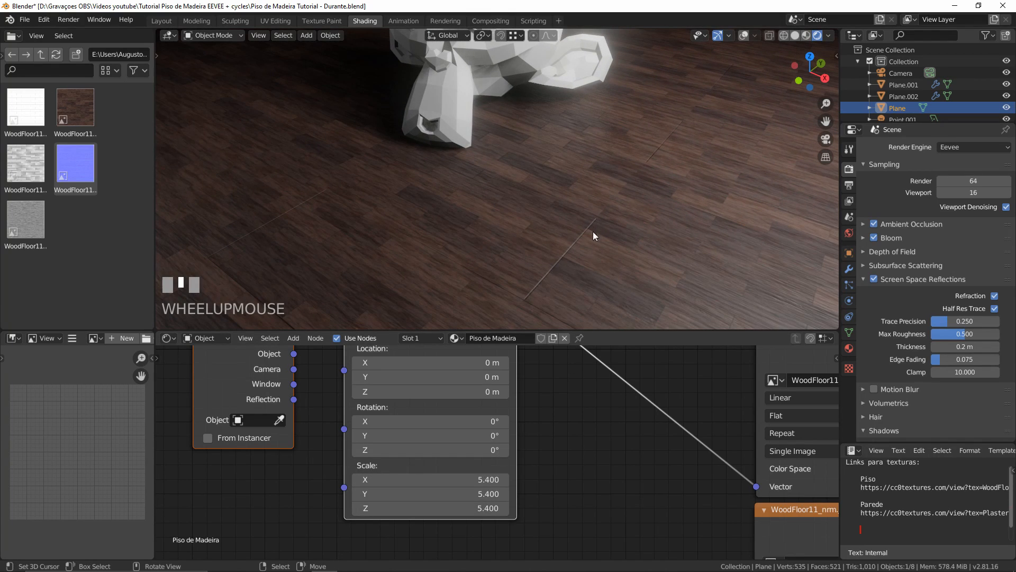
# Connect the Mapping node's Vector output to the WoodFloor11_nrm.jpg texture's Vector input
pyautogui.scroll(-3, 580, 442)
pyautogui.scroll(-2, 571, 431)
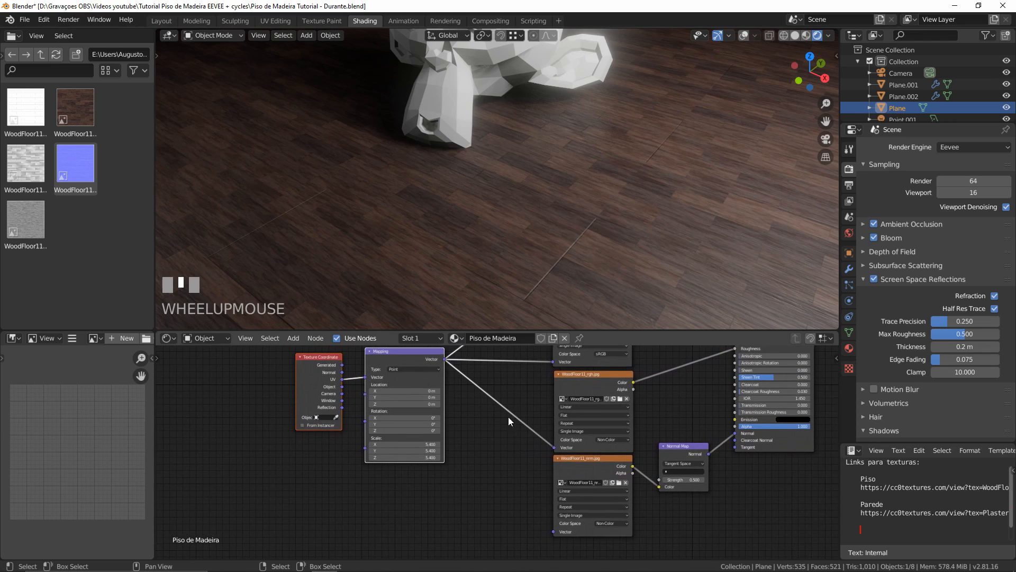
pyautogui.moveTo(443, 360); pyautogui.dragTo(553, 530)
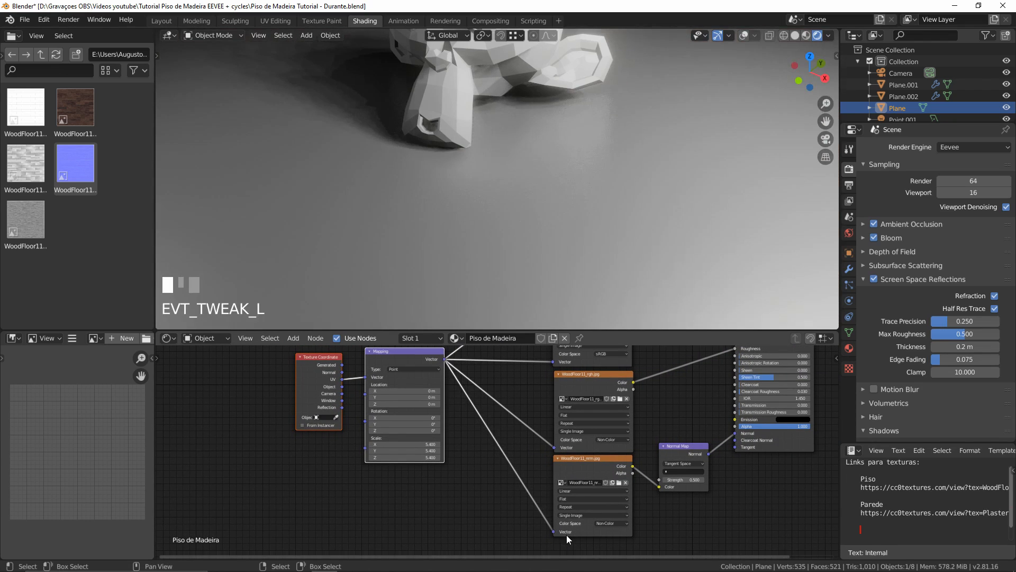
pyautogui.scroll(3, 635, 261)
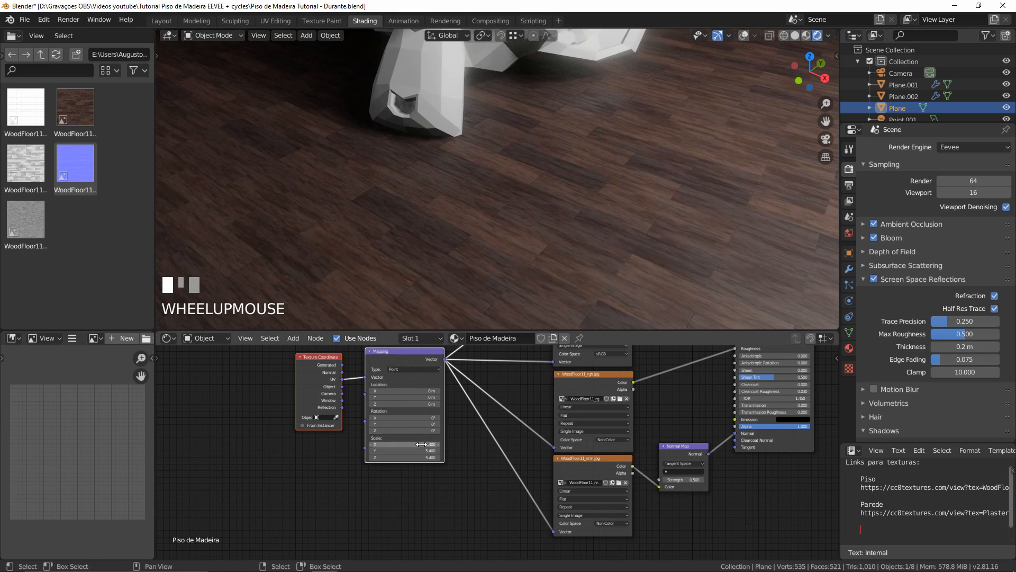
# Set the Mapping node's X, Y and Z scale to 1.5
pyautogui.scroll(4, 420, 445)
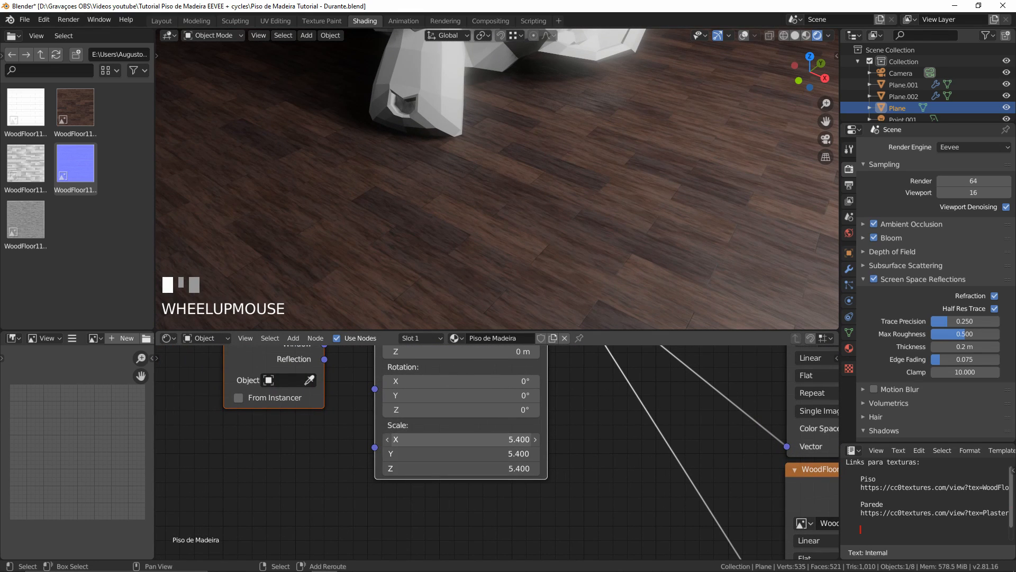
pyautogui.moveTo(421, 439); pyautogui.dragTo(345, 439)
pyautogui.click(455, 442)
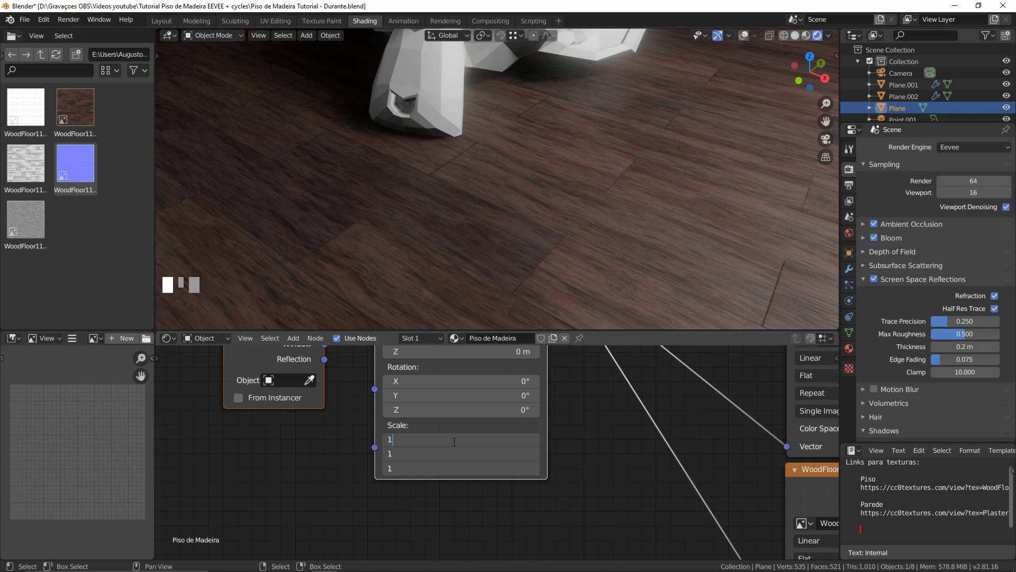
pyautogui.write('1.5')
pyautogui.press('KP_Enter')
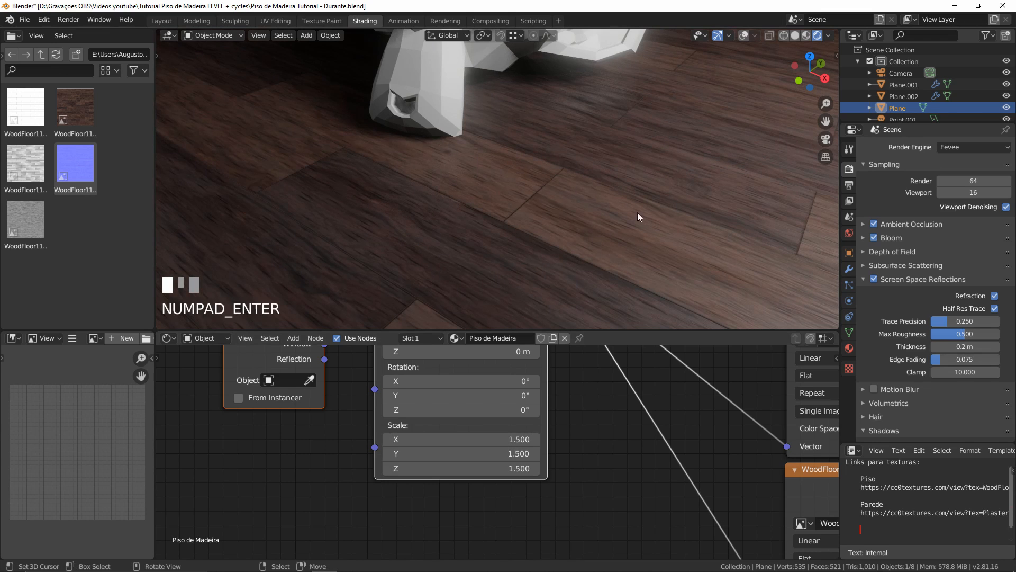
# Check the size of the floor planks through the camera and from above the monkey head
pyautogui.scroll(-2, 643, 169)
pyautogui.press('KP_0')
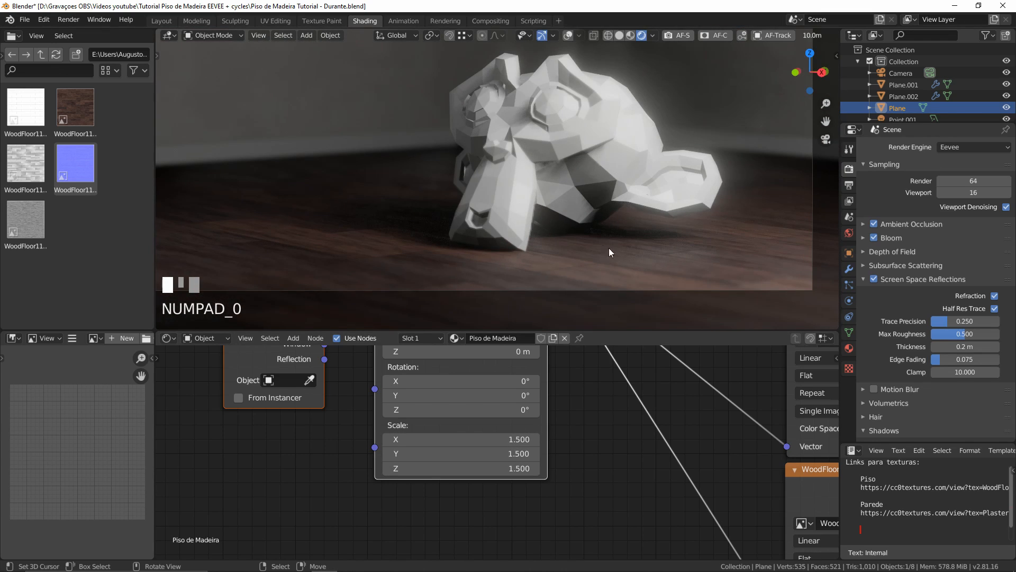
pyautogui.scroll(-2, 531, 462)
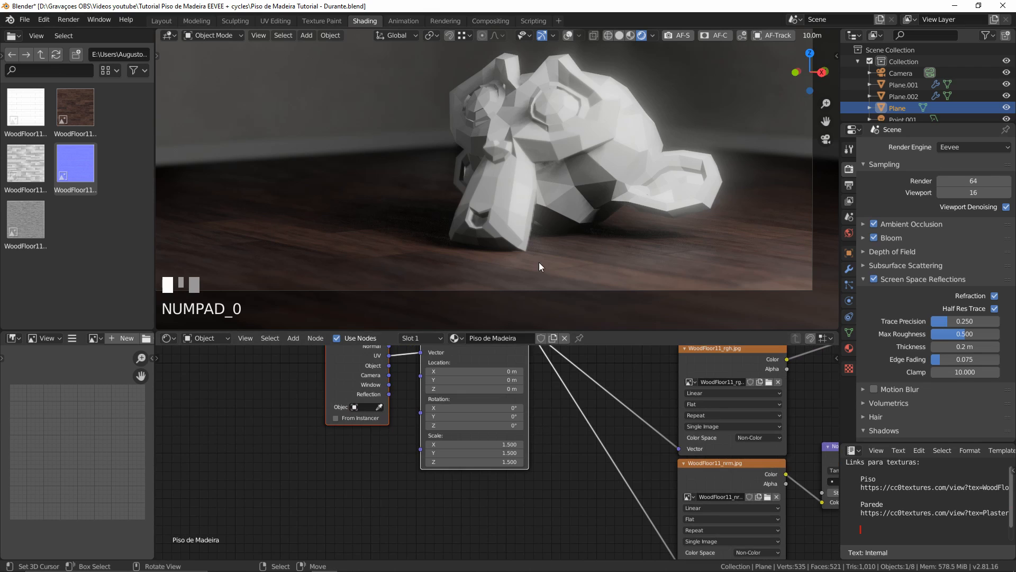
pyautogui.moveTo(539, 263); pyautogui.dragTo(574, 8, button='middle')
pyautogui.scroll(2, 493, 182)
pyautogui.scroll(-2, 482, 179)
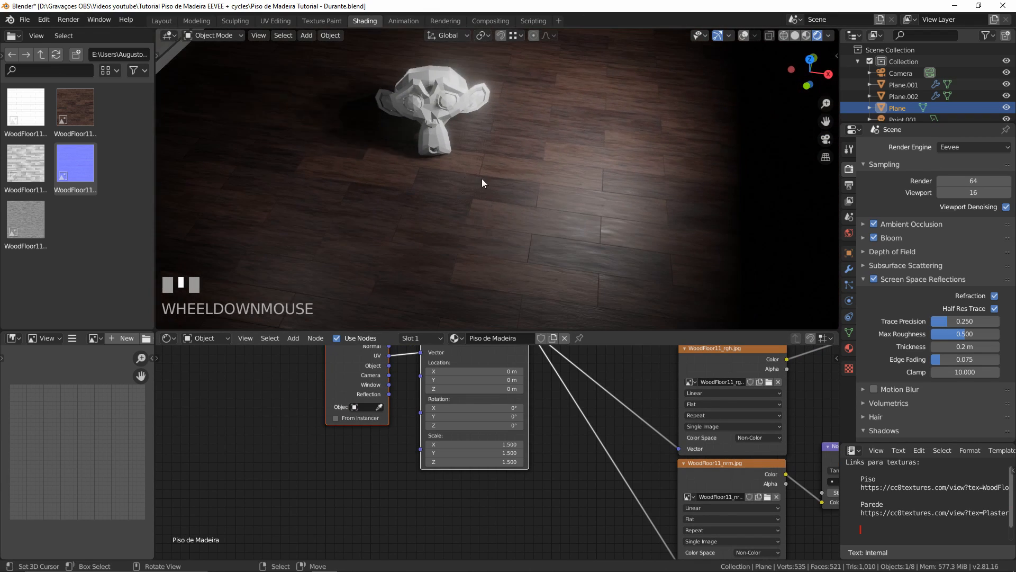
pyautogui.keyDown('shift'); pyautogui.moveTo(481, 179); pyautogui.dragTo(488, 316, button='middle'); pyautogui.keyUp('shift')
# Try shifting the floor texture with the Mapping node's Location values, cancelling each change
pyautogui.moveTo(490, 447); pyautogui.dragTo(487, 488, button='middle')
pyautogui.scroll(5, 487, 488)
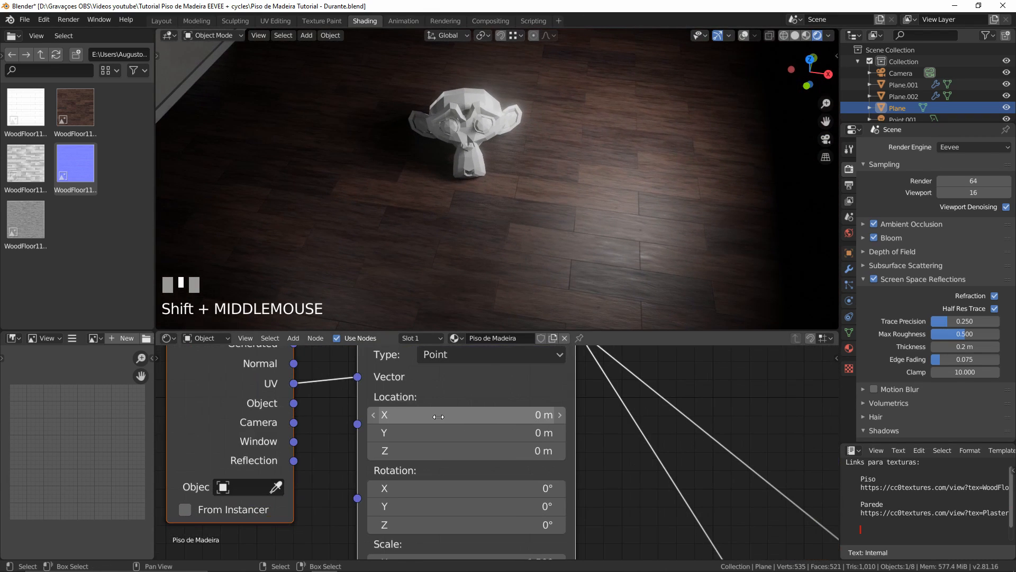
pyautogui.moveTo(466, 414); pyautogui.dragTo(440, 414)
pyautogui.press('Escape')
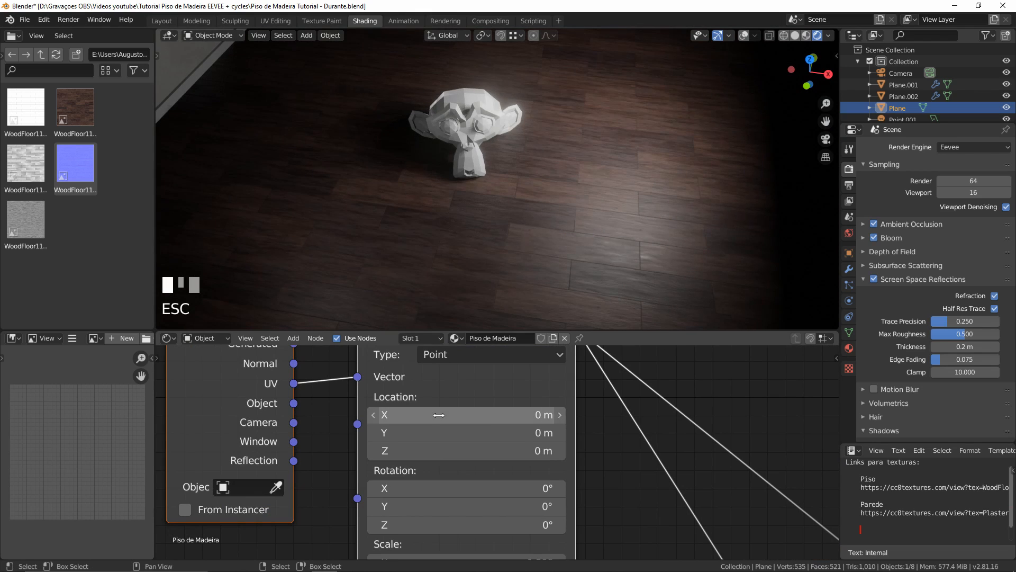
pyautogui.keyDown('shift'); pyautogui.moveTo(466, 415); pyautogui.dragTo(554, 451); pyautogui.keyUp('shift')
pyautogui.press('Escape')
pyautogui.press('Escape')
pyautogui.keyDown('shift'); pyautogui.moveTo(431, 450); pyautogui.dragTo(400, 450); pyautogui.keyUp('shift')
pyautogui.press('Escape')
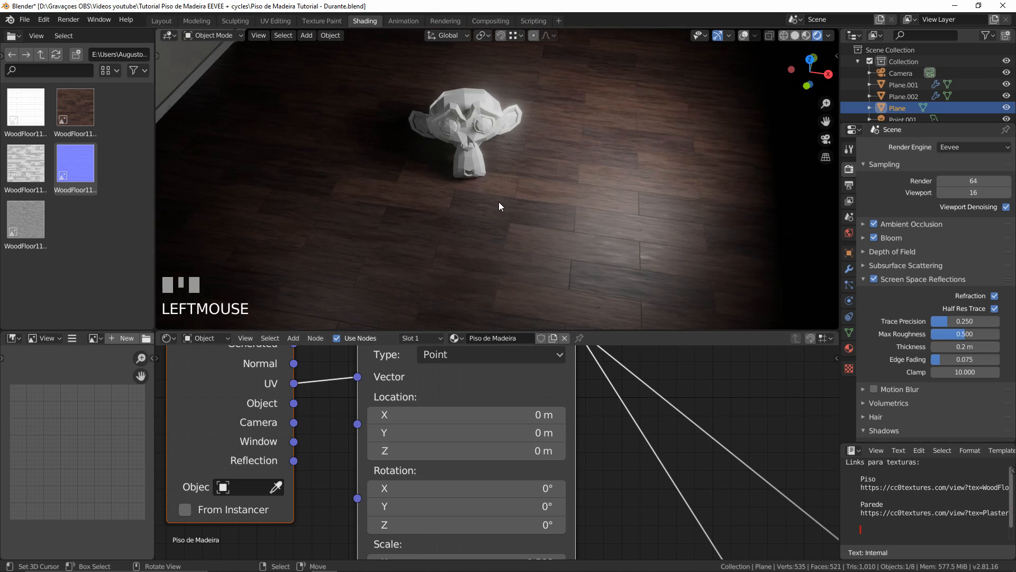
# Try rotating the floor texture freely with the Mapping node's Z rotation, and cancel the change
pyautogui.moveTo(498, 204); pyautogui.dragTo(468, 158, button='middle')
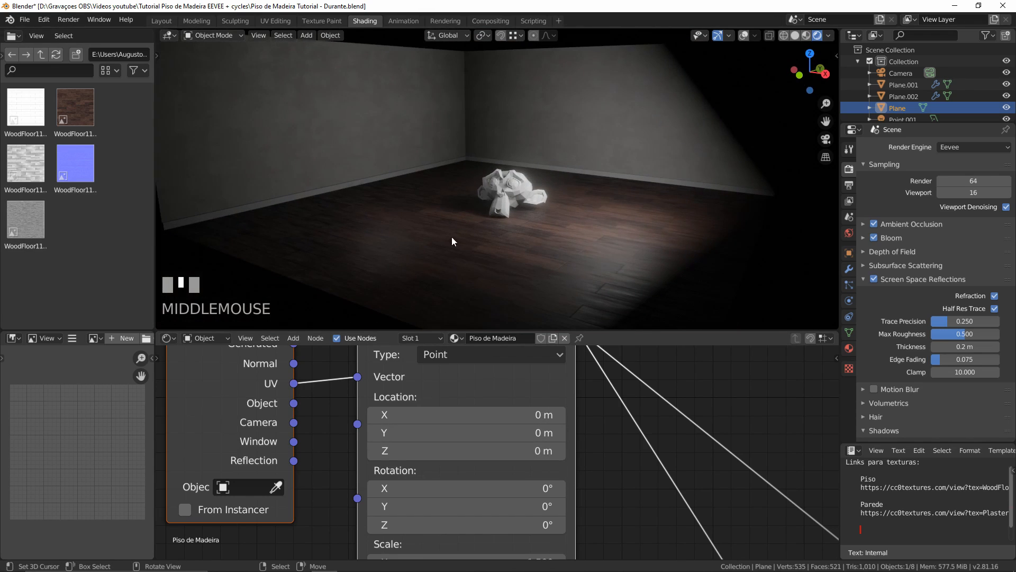
pyautogui.moveTo(439, 503); pyautogui.dragTo(452, 454, button='middle')
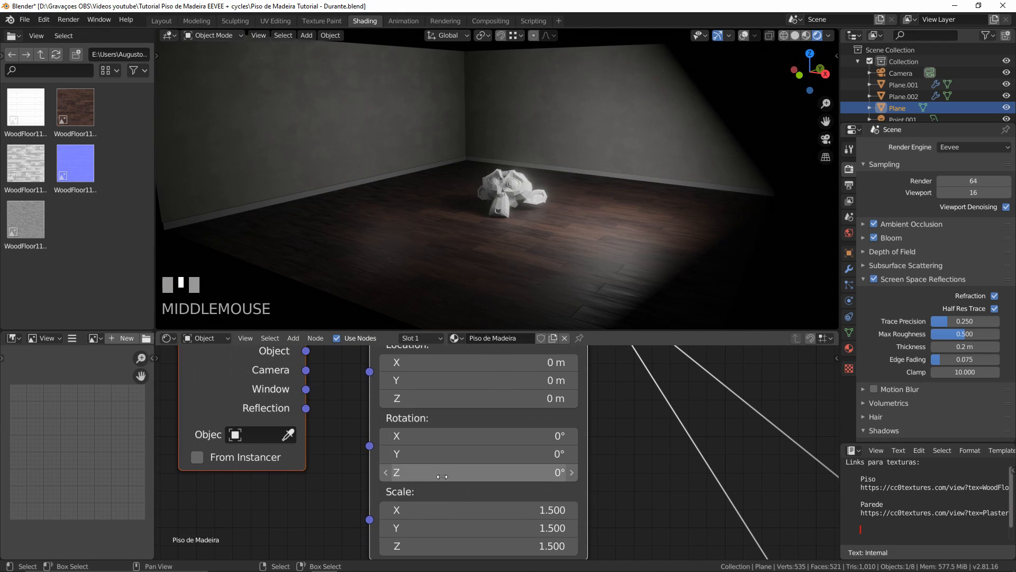
pyautogui.moveTo(445, 472)
pyautogui.mouseDown()
pyautogui.moveTo(509, 472)
pyautogui.moveTo(458, 468)
pyautogui.mouseUp()
pyautogui.press('Escape')
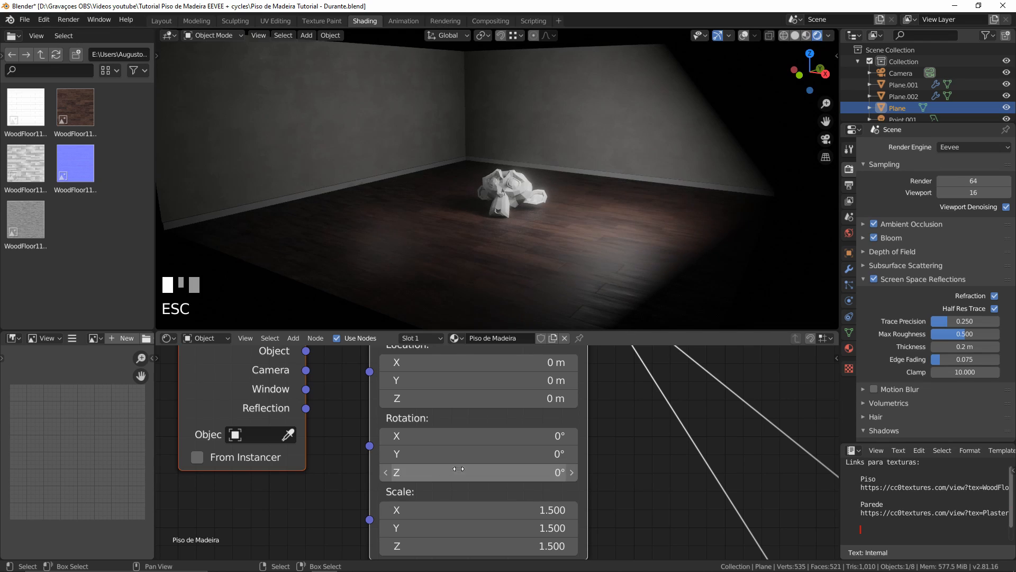
# Set the Mapping node's Z rotation to 45° and check the plank direction through the camera
pyautogui.moveTo(532, 185); pyautogui.dragTo(539, 263, button='middle')
pyautogui.scroll(5, 539, 263)
pyautogui.click(466, 465)
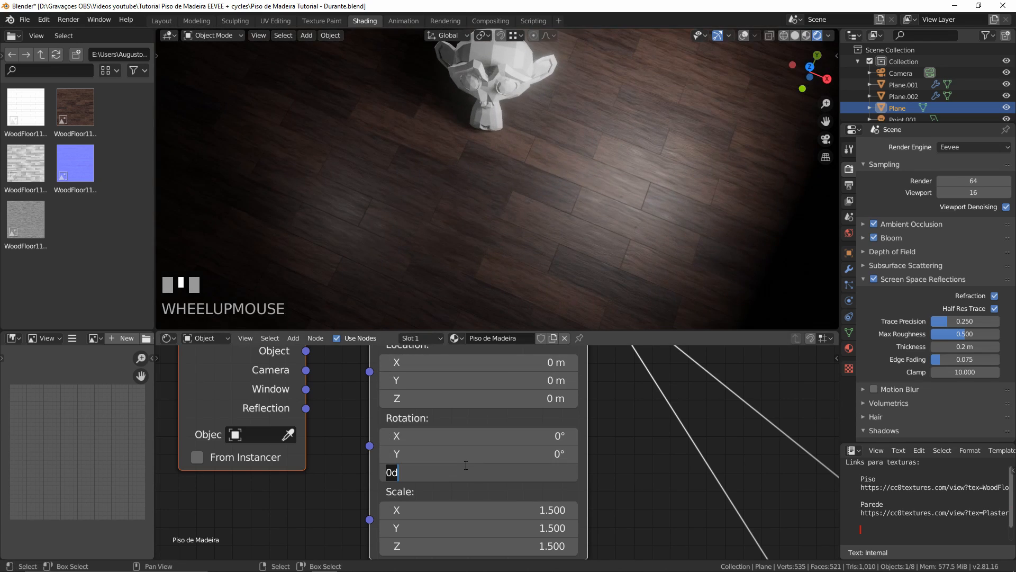
pyautogui.write('45')
pyautogui.press('KP_Enter')
pyautogui.scroll(-3, 552, 180)
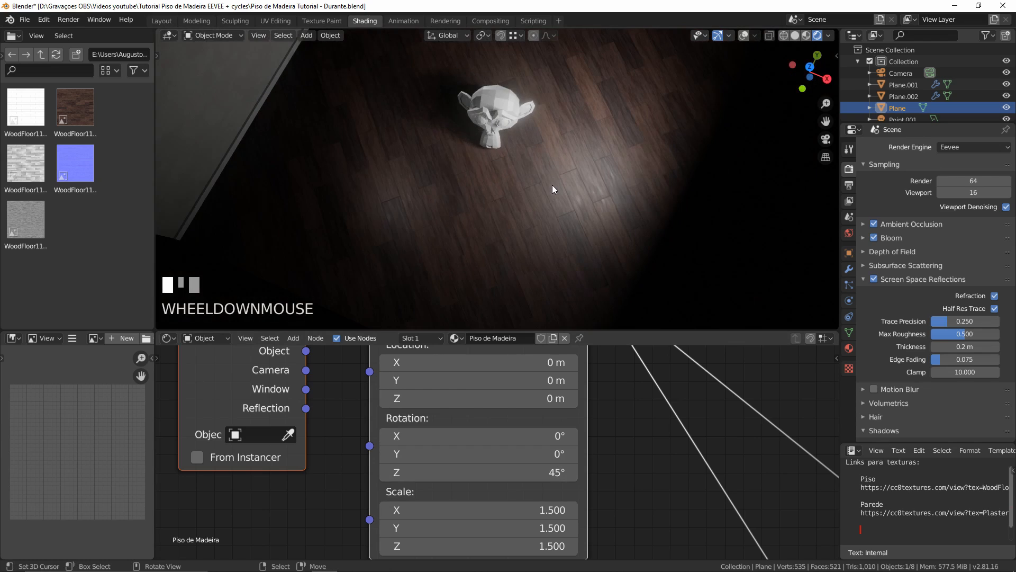
pyautogui.press('KP_0')
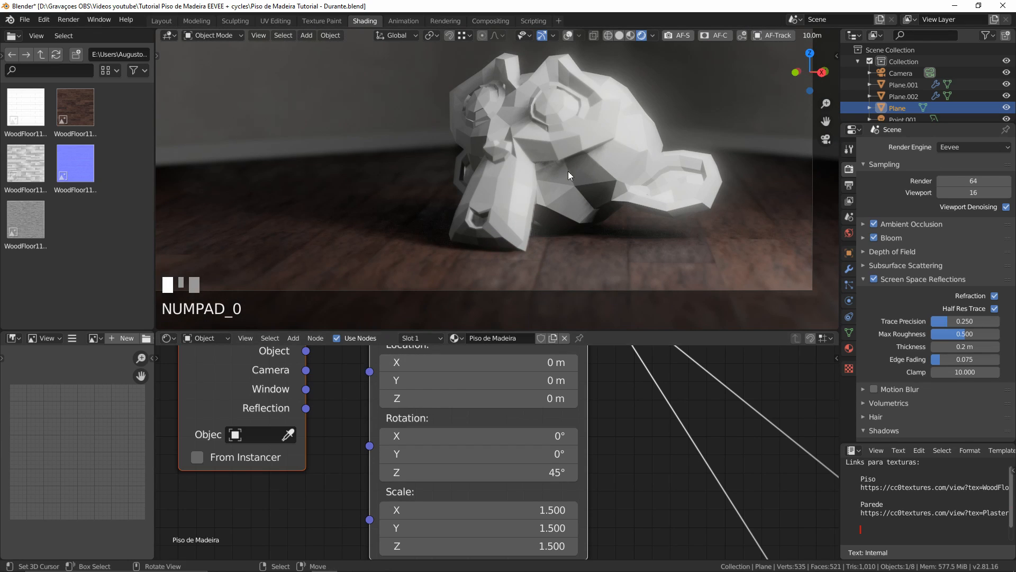
# Set the Mapping node's Z rotation to 0° and check the floor through the camera
pyautogui.scroll(-4, 567, 170)
pyautogui.click(513, 469)
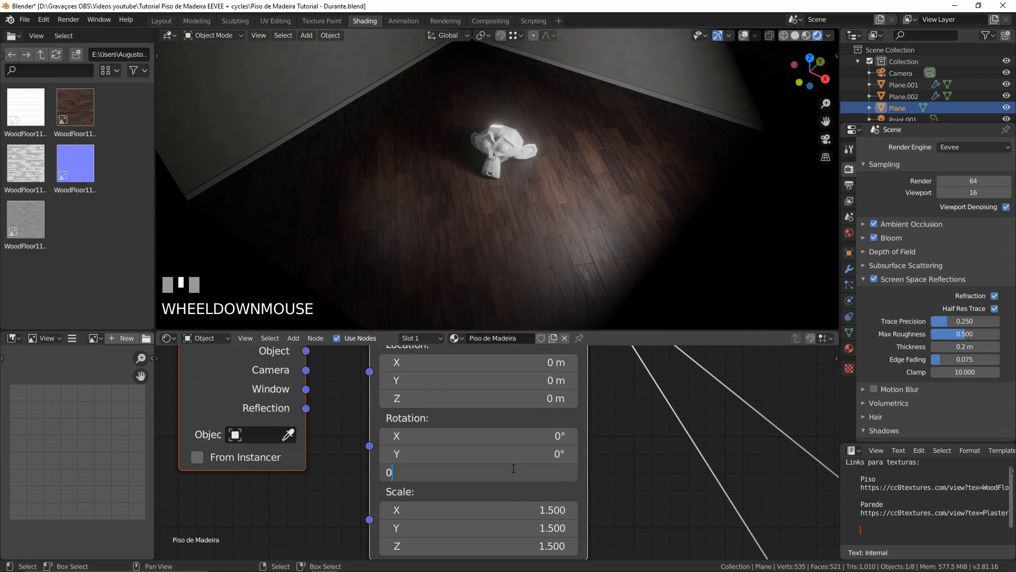
pyautogui.press('KP_Enter')
pyautogui.moveTo(573, 173); pyautogui.dragTo(533, 183, button='middle')
pyautogui.press('KP_0')
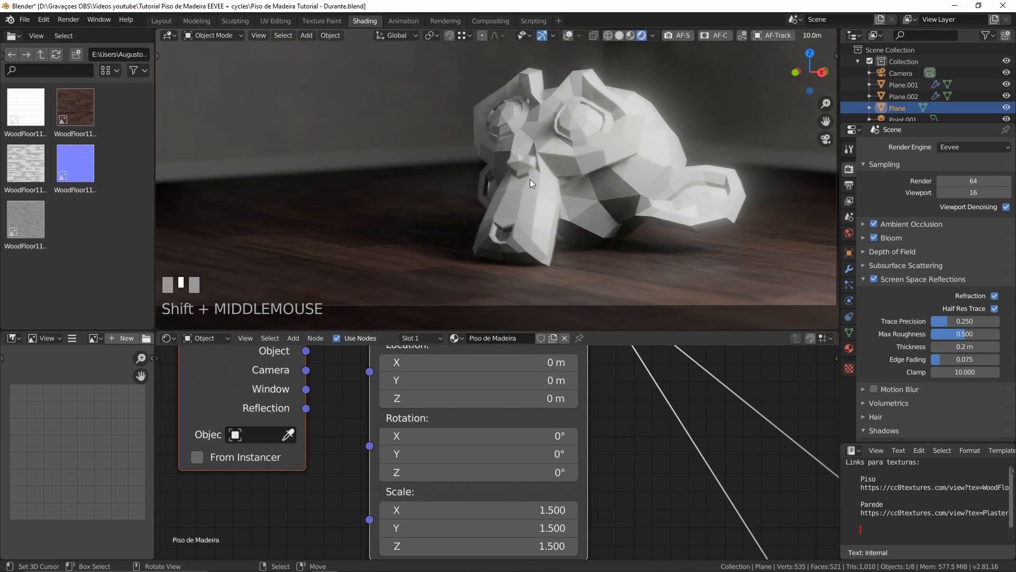
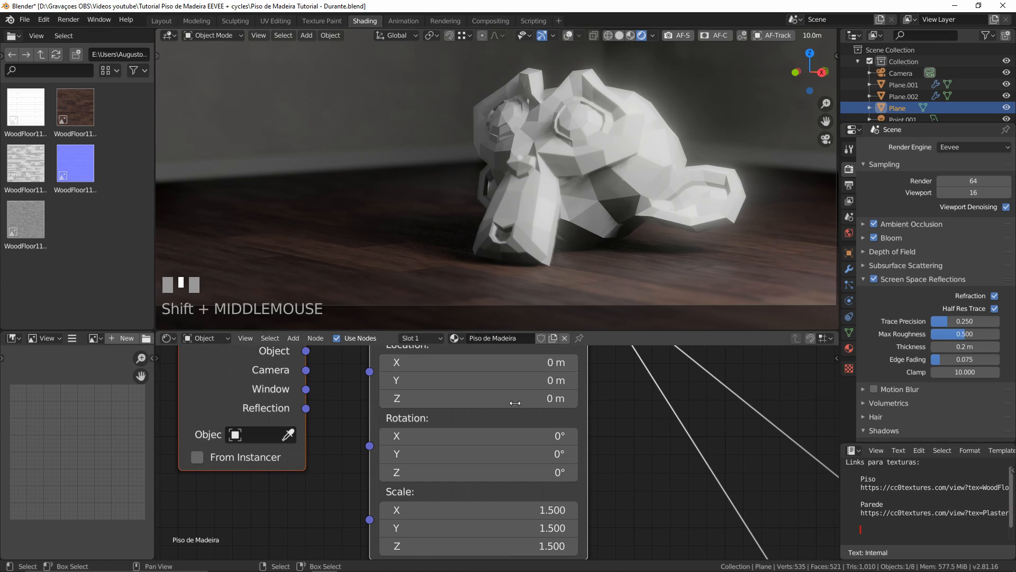
# Connect the WoodFloor11_col.jpg Color output directly to the Principled BSDF's Base Color, bypassing the Multiply node
pyautogui.moveTo(519, 227); pyautogui.dragTo(556, 263, button='middle')
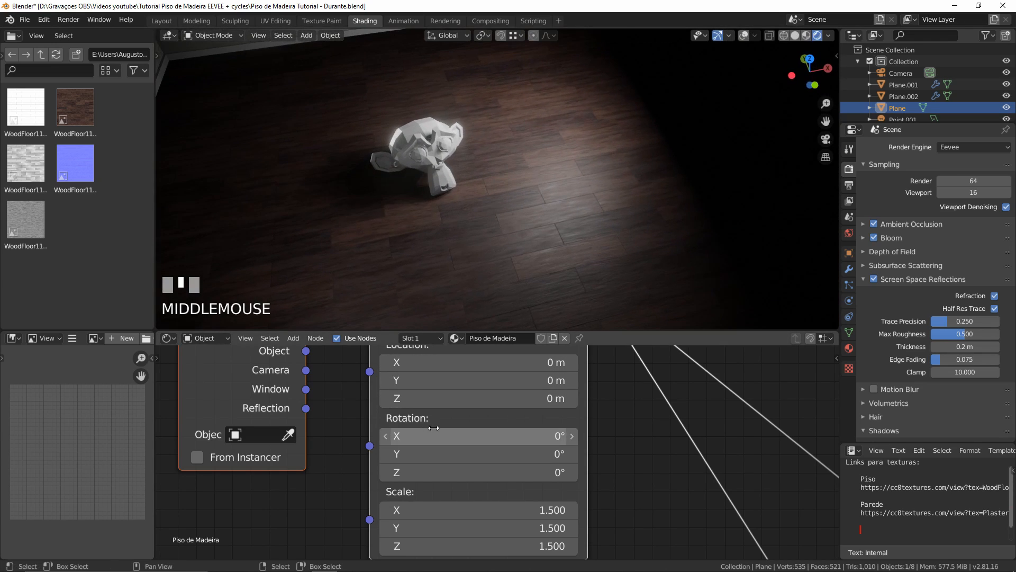
pyautogui.scroll(-10, 497, 436)
pyautogui.moveTo(564, 398); pyautogui.dragTo(359, 484, button='middle')
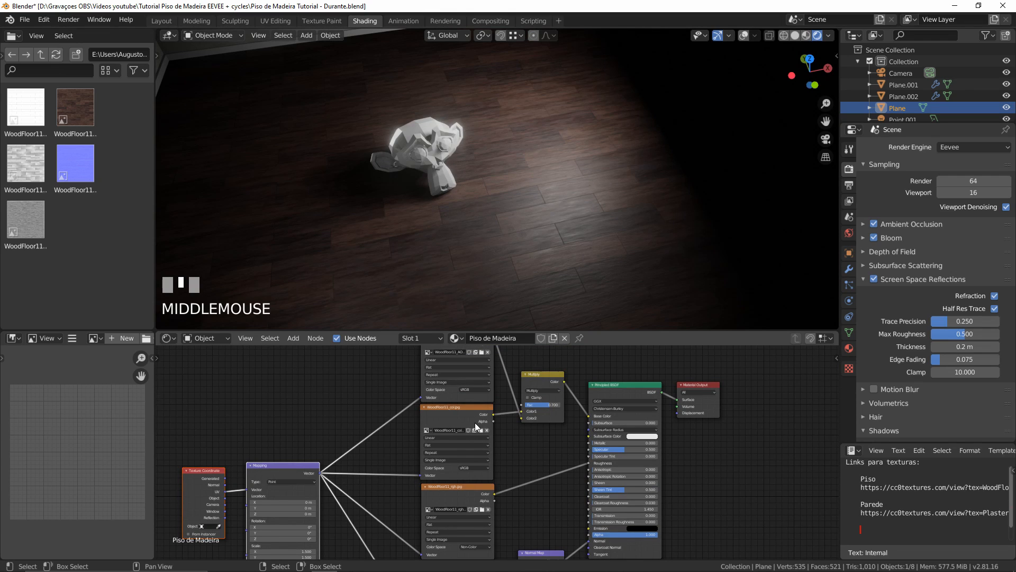
pyautogui.scroll(2, 475, 422)
pyautogui.moveTo(523, 430)
pyautogui.mouseDown(button='middle')
pyautogui.moveTo(517, 450)
pyautogui.moveTo(525, 445)
pyautogui.mouseUp(button='middle')
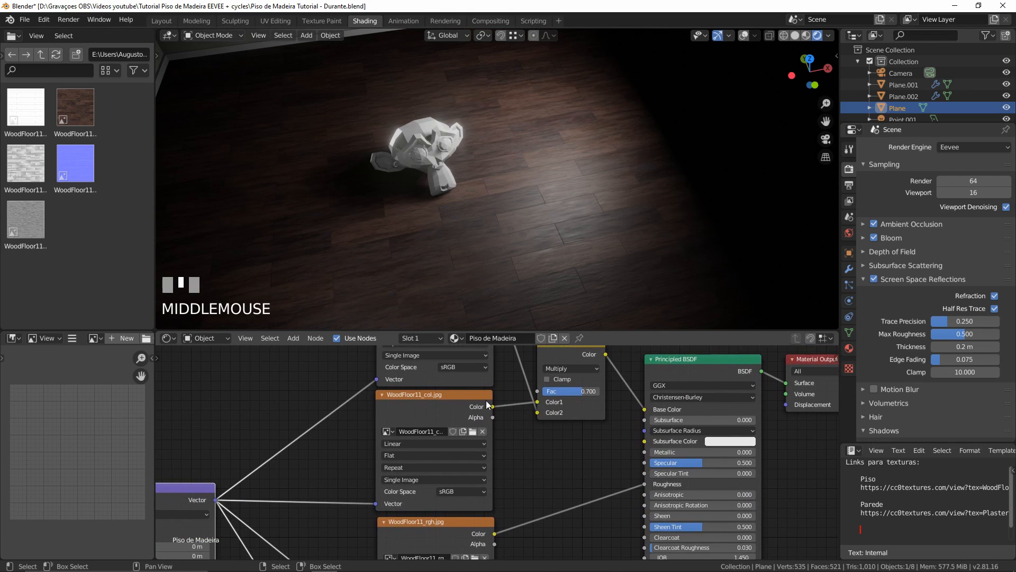
pyautogui.moveTo(538, 403); pyautogui.dragTo(646, 410)
pyautogui.rightClick(578, 368)
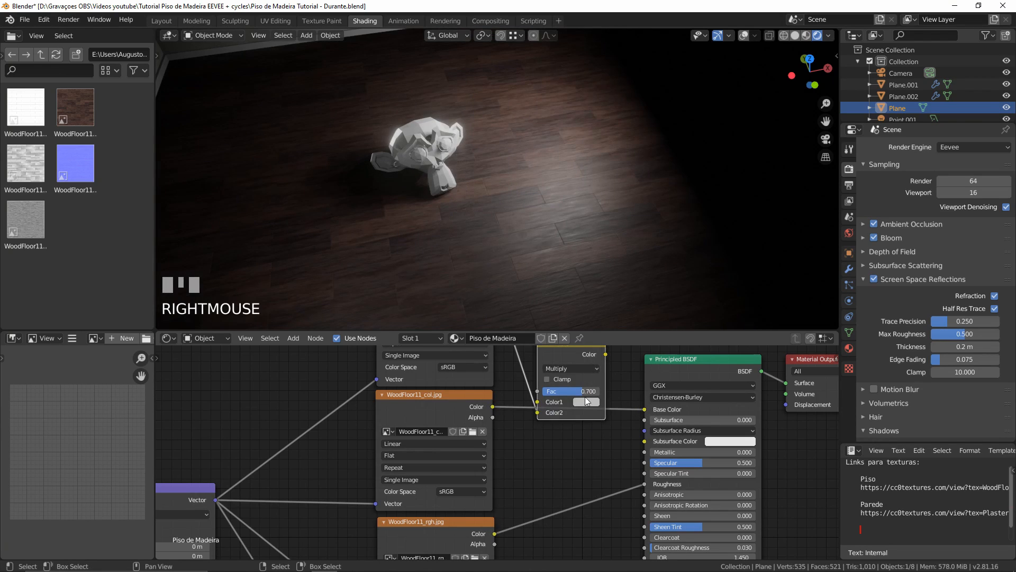
# Move the Multiply node up off the colour link and inspect the floor around the monkey head up close
pyautogui.moveTo(582, 408); pyautogui.dragTo(577, 387, button='right')
pyautogui.scroll(7, 541, 236)
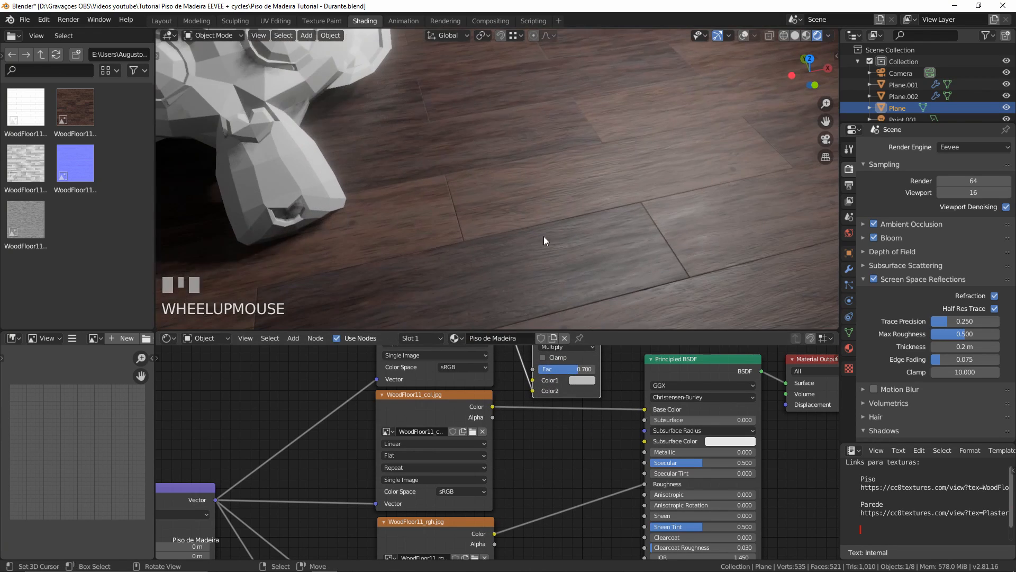
pyautogui.moveTo(545, 236); pyautogui.dragTo(541, 215, button='middle')
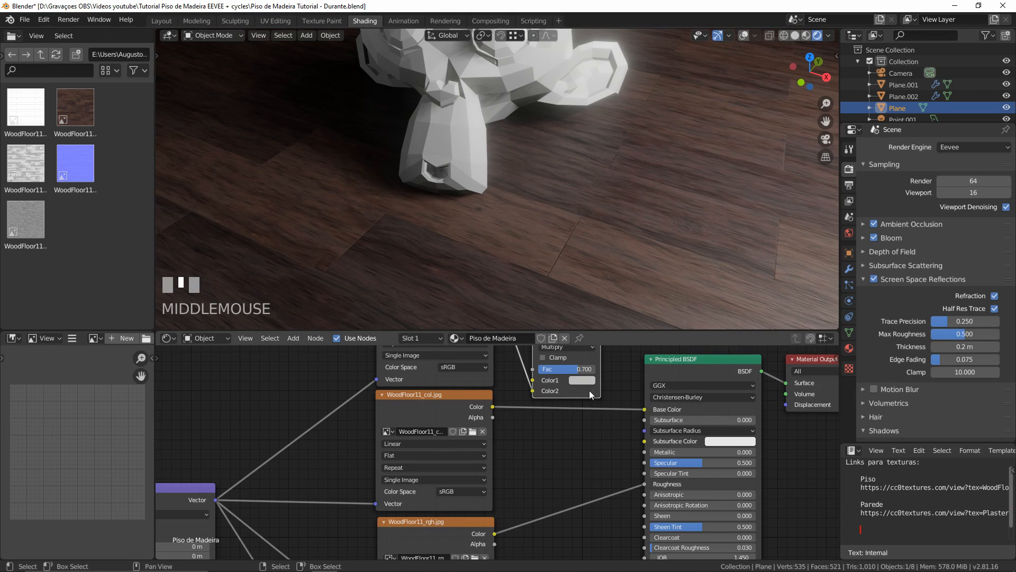
# Route the WoodFloor11_col.jpg Color output back through the Multiply node into the Principled BSDF's Base Color
pyautogui.moveTo(589, 390); pyautogui.dragTo(586, 426, button='middle')
pyautogui.moveTo(489, 443); pyautogui.dragTo(529, 417)
pyautogui.moveTo(596, 368); pyautogui.dragTo(641, 445)
pyautogui.scroll(-3, 520, 167)
pyautogui.moveTo(546, 116); pyautogui.dragTo(653, 232, button='middle')
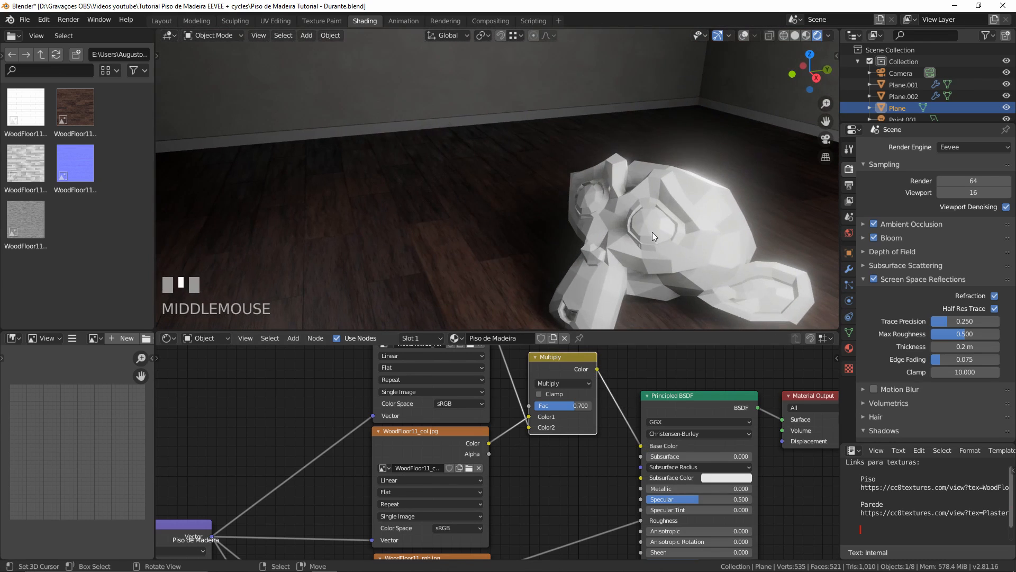
# Select the monkey head and give it a new material named Macaco
pyautogui.rightClick(652, 232)
pyautogui.press('KP_Decimal')
pyautogui.scroll(2, 521, 201)
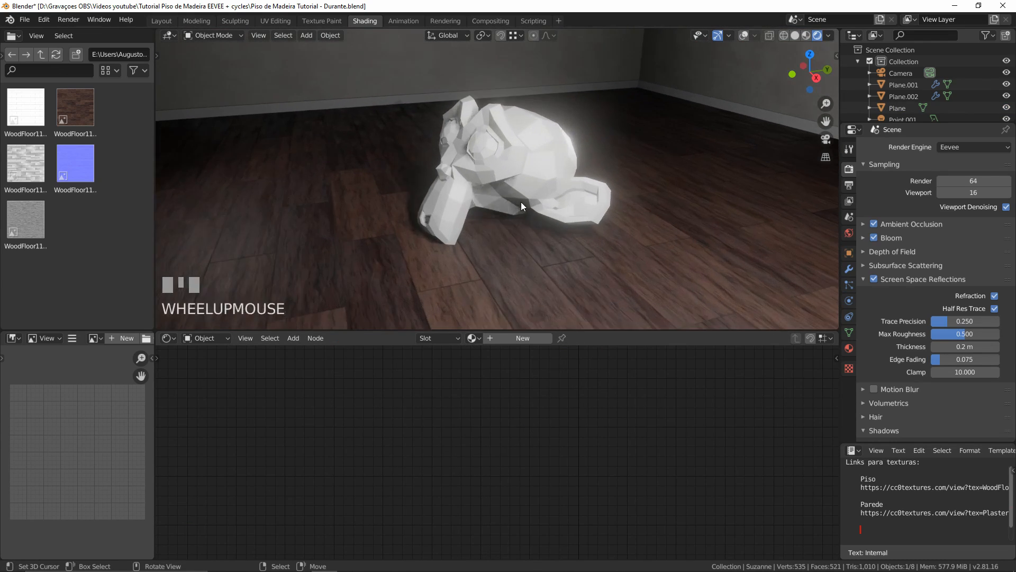
pyautogui.moveTo(521, 202); pyautogui.dragTo(555, 202, button='middle')
pyautogui.scroll(2, 555, 202)
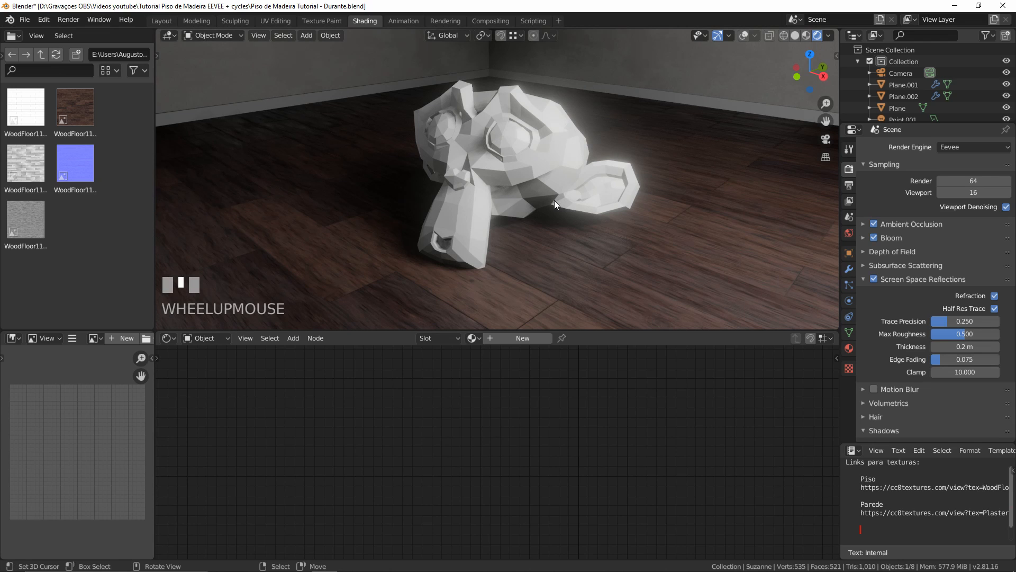
pyautogui.moveTo(519, 180)
pyautogui.mouseDown(button='middle')
pyautogui.moveTo(601, 180)
pyautogui.moveTo(503, 179)
pyautogui.mouseUp(button='middle')
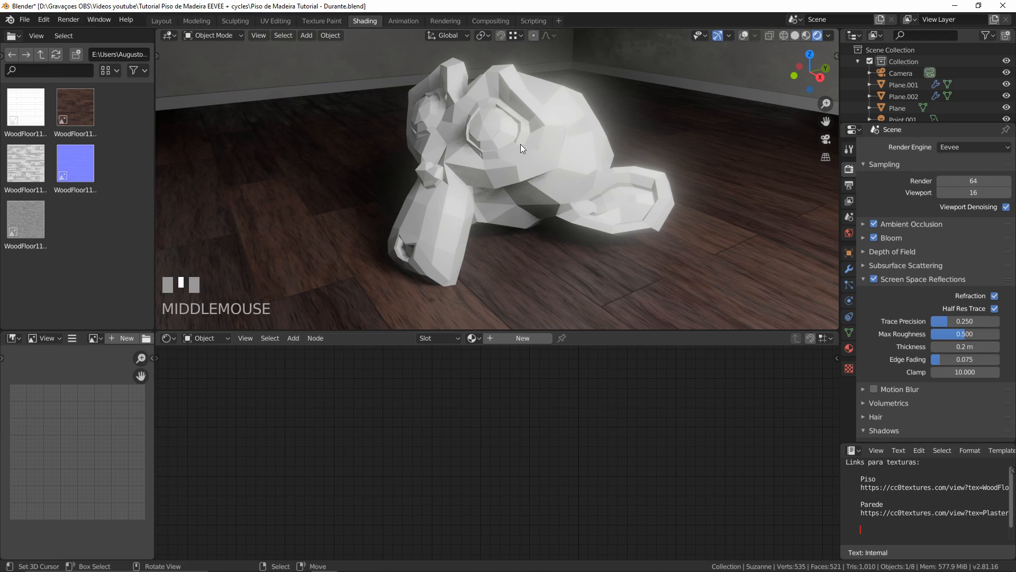
pyautogui.click(518, 341)
pyautogui.doubleClick(511, 339)
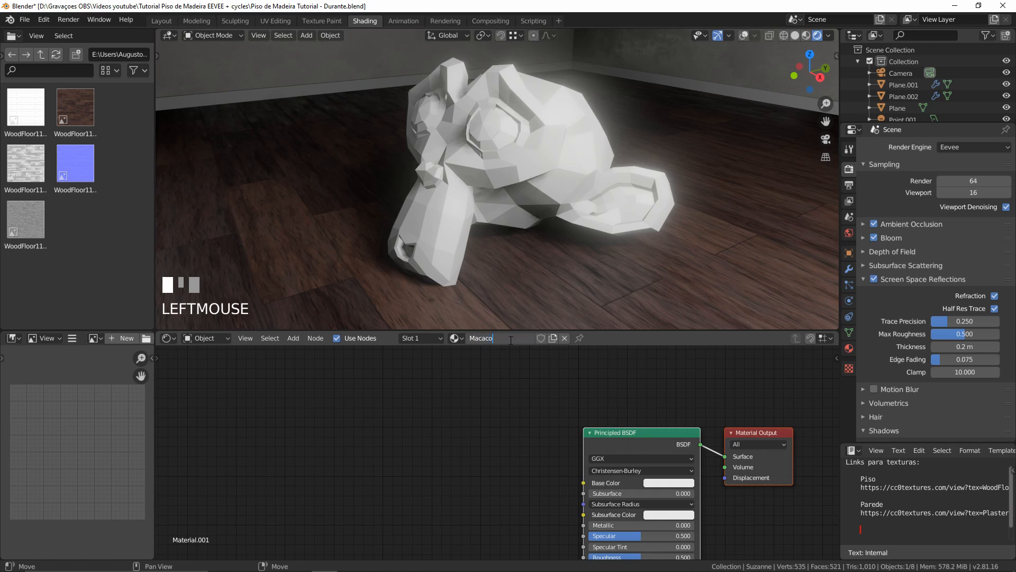
pyautogui.press('Return')
# Set the Macaco material's Metallic to 1.000, leaving Specular unaltered, and view the monkey head from a lower angle
pyautogui.moveTo(614, 489); pyautogui.dragTo(474, 399, button='middle')
pyautogui.scroll(2, 473, 402)
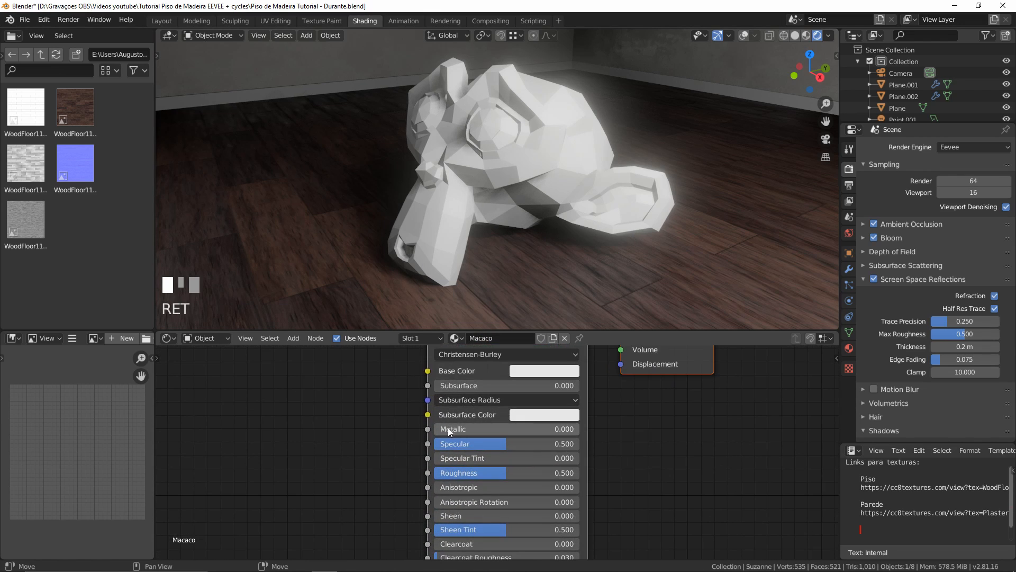
pyautogui.moveTo(448, 427); pyautogui.dragTo(599, 428)
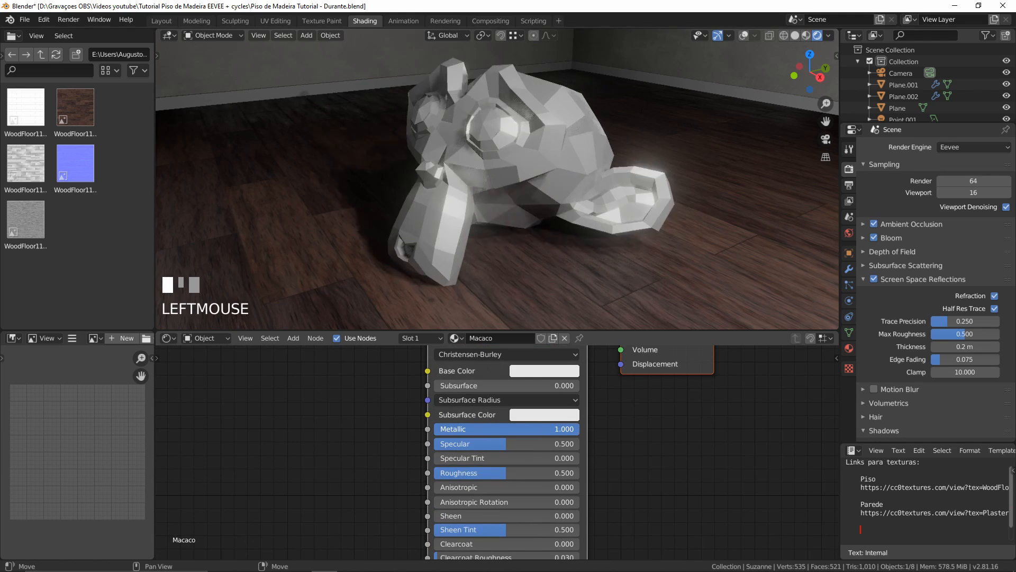
pyautogui.moveTo(471, 203); pyautogui.dragTo(469, 323, button='middle')
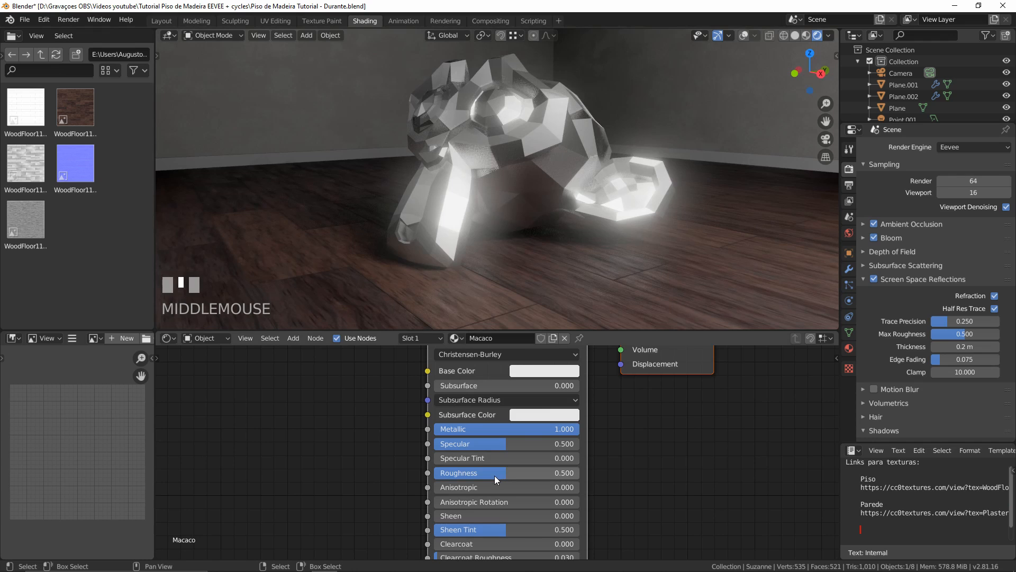
pyautogui.moveTo(507, 443)
pyautogui.mouseDown()
pyautogui.moveTo(435, 443)
pyautogui.moveTo(579, 444)
pyautogui.moveTo(434, 444)
pyautogui.moveTo(522, 444)
pyautogui.mouseUp()
pyautogui.press('Escape')
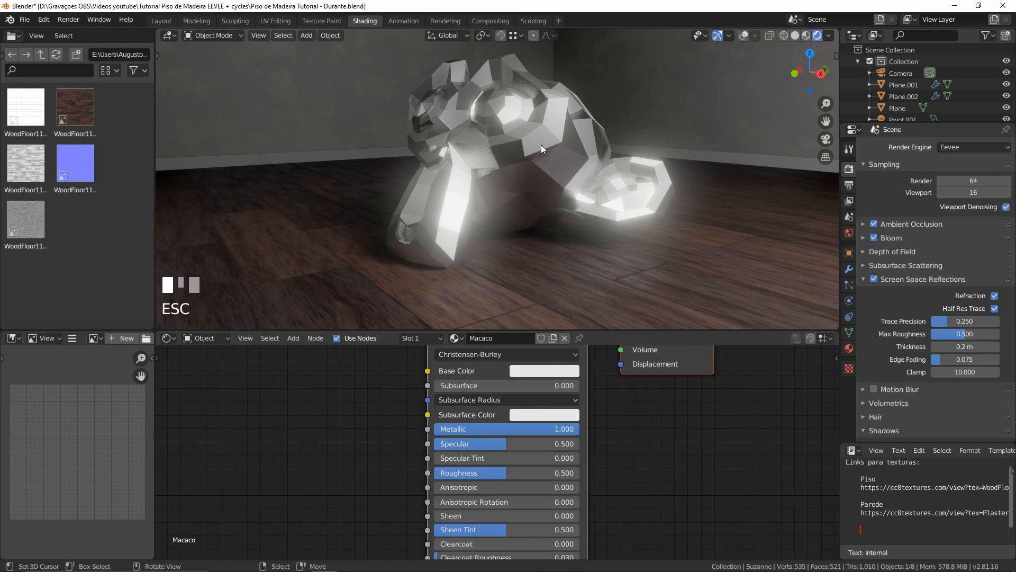
# Try Roughness values of 0.195 and 0.432 on the Macaco material while checking the reflections on the monkey head
pyautogui.scroll(2, 512, 160)
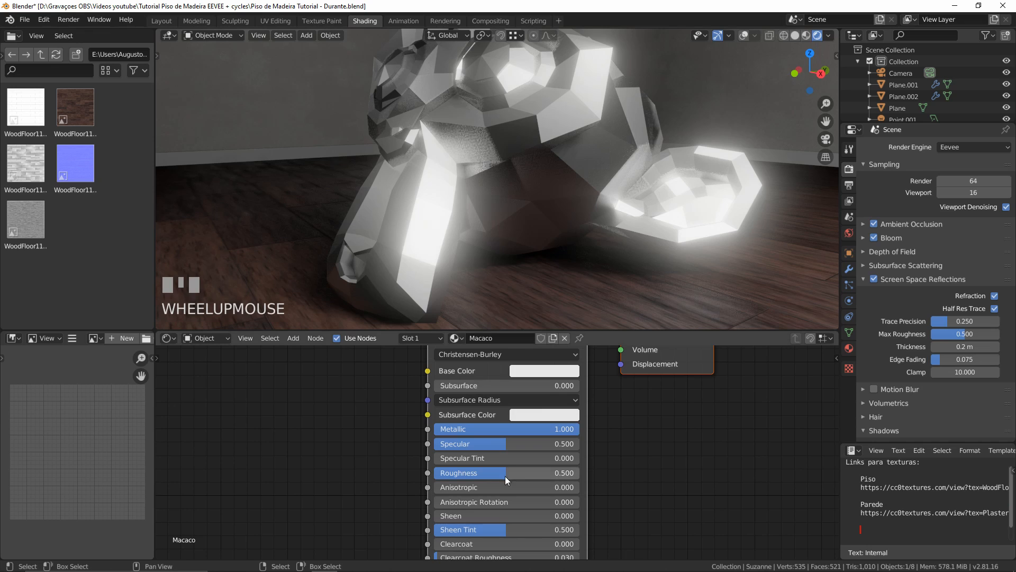
pyautogui.scroll(3, 505, 475)
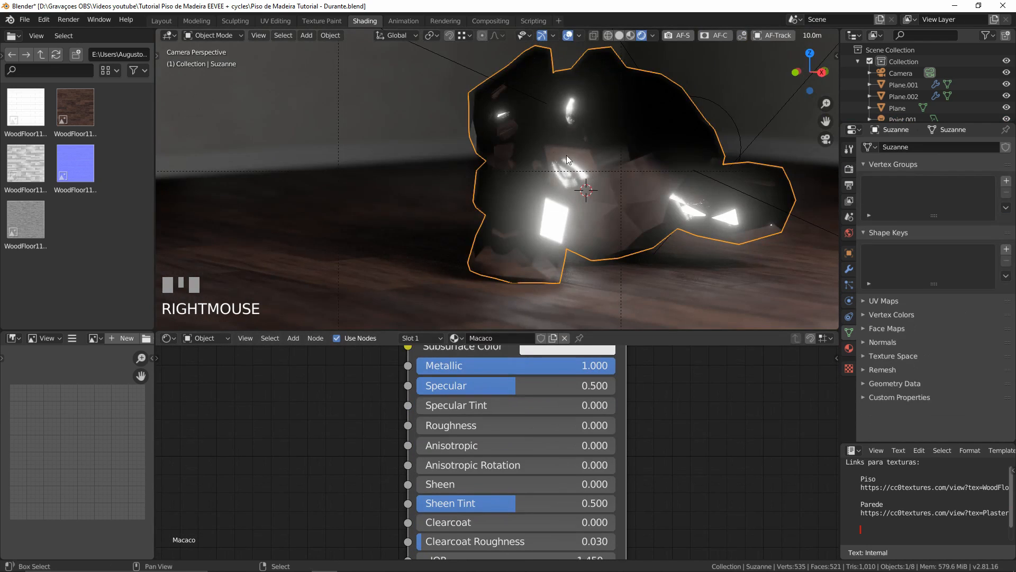
pyautogui.moveTo(567, 154); pyautogui.dragTo(515, 156, button='middle')
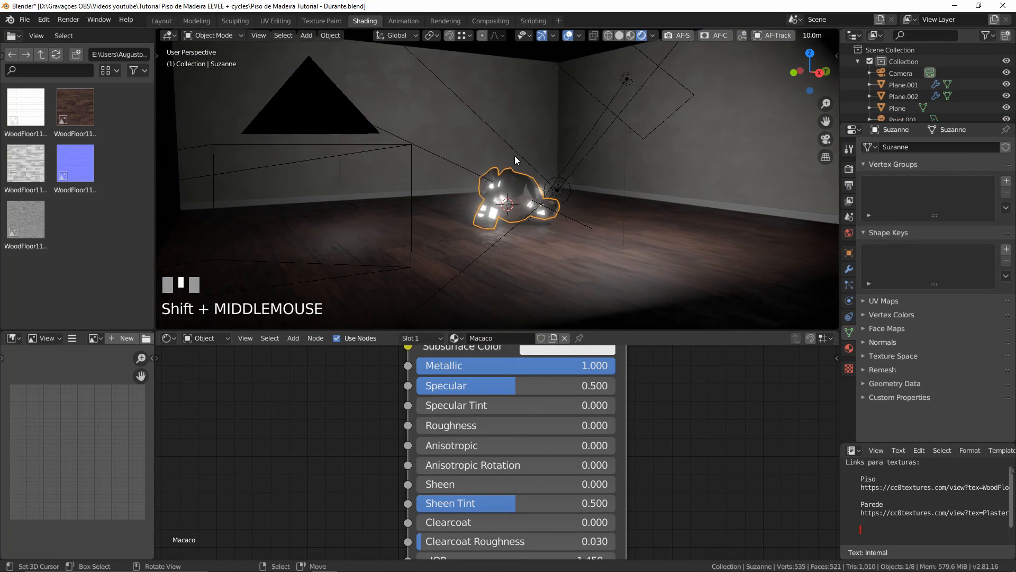
pyautogui.press('KP_Decimal')
pyautogui.scroll(-2, 497, 503)
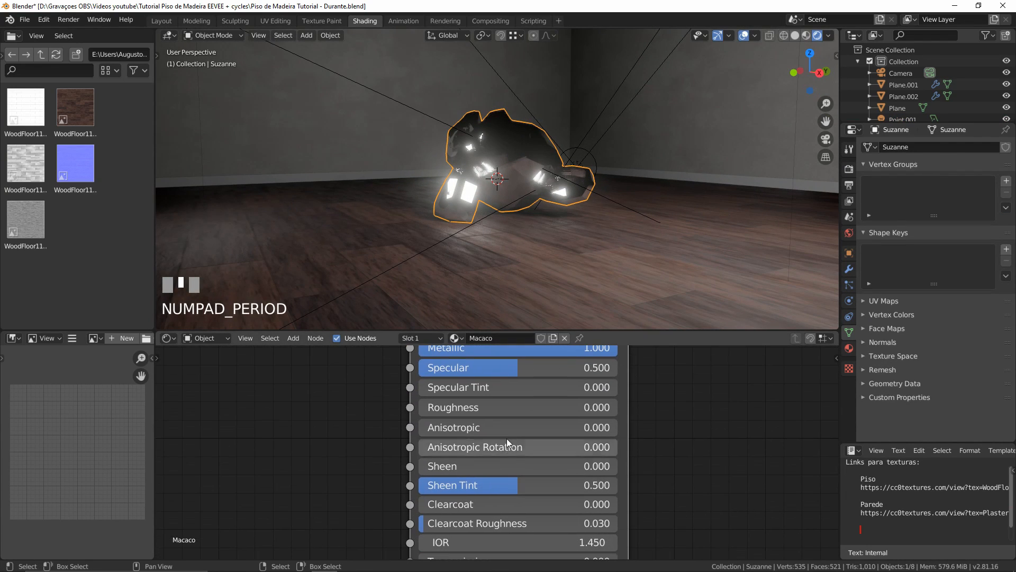
pyautogui.moveTo(462, 410); pyautogui.dragTo(500, 410)
pyautogui.scroll(4, 478, 171)
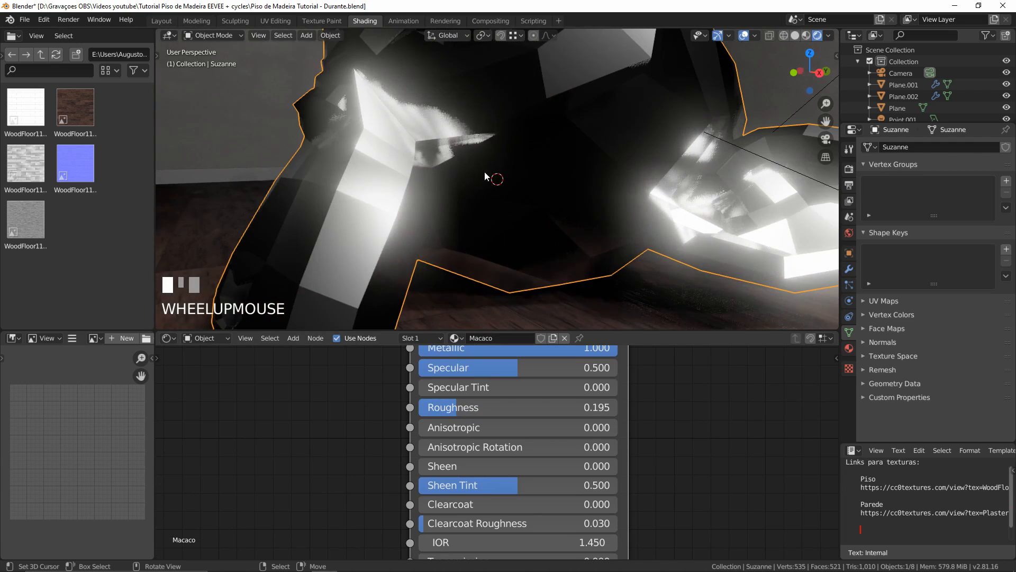
pyautogui.moveTo(484, 171); pyautogui.dragTo(508, 213, button='middle')
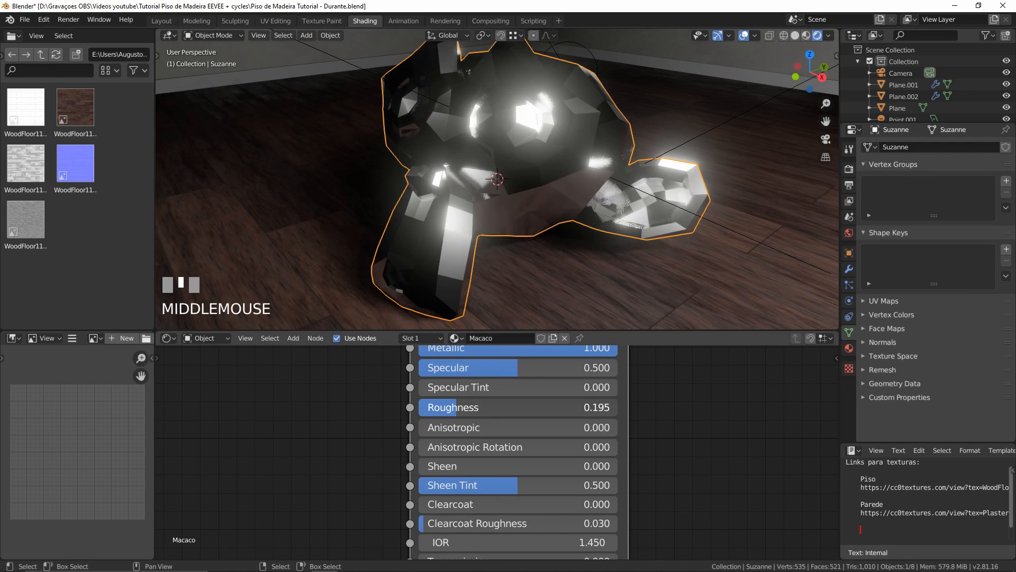
pyautogui.moveTo(449, 408)
pyautogui.mouseDown()
pyautogui.moveTo(518, 409)
pyautogui.moveTo(458, 409)
pyautogui.moveTo(496, 409)
pyautogui.mouseUp()
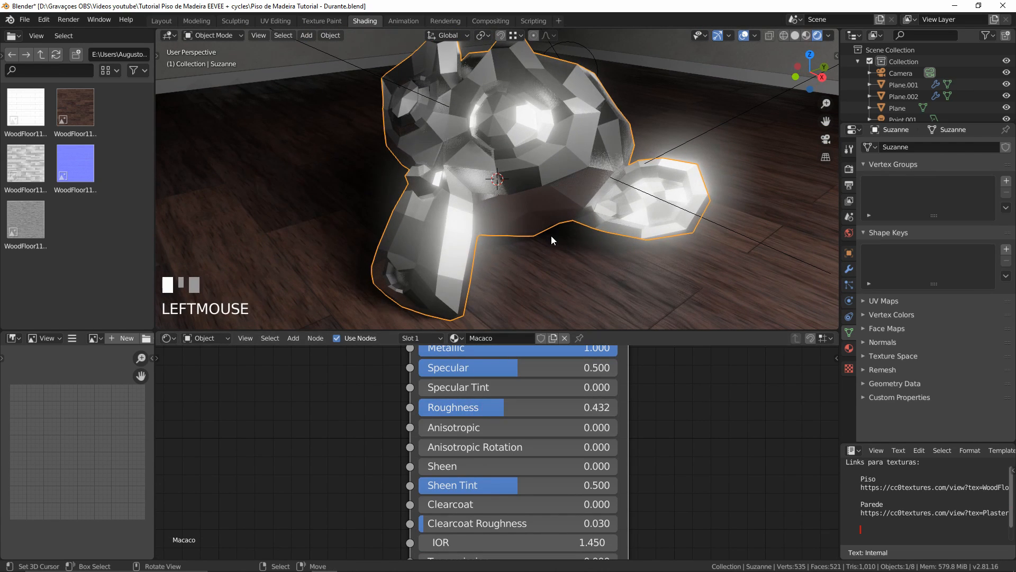
# Add a Subdivision Surface modifier to the monkey head and shade it smooth
pyautogui.click(850, 269)
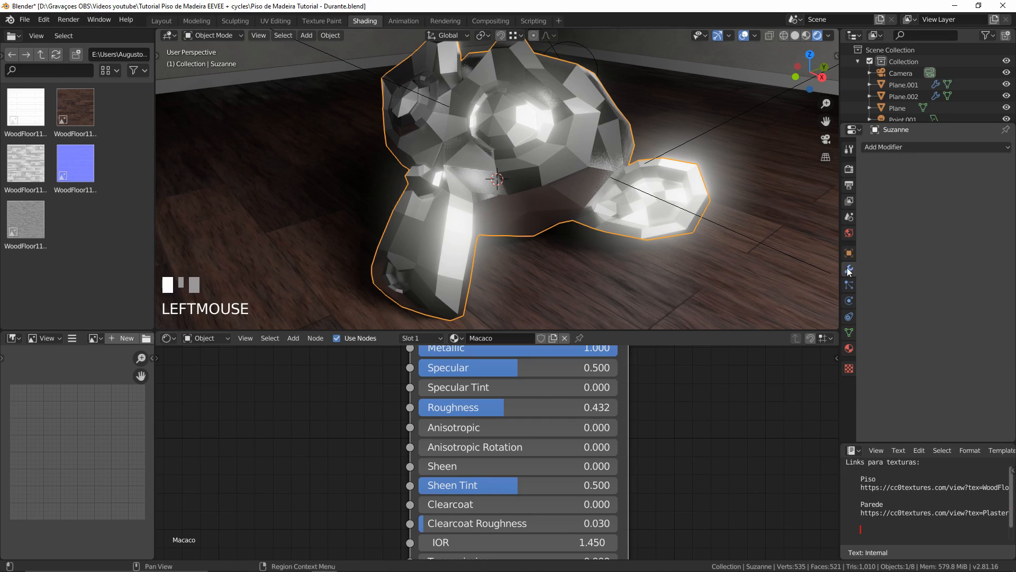
pyautogui.click(882, 148)
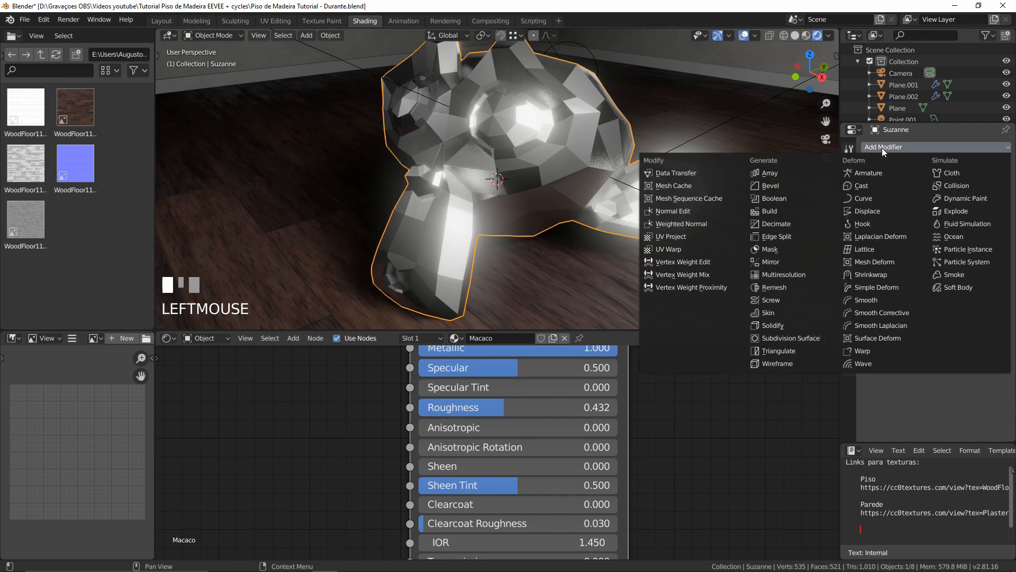
pyautogui.click(787, 336)
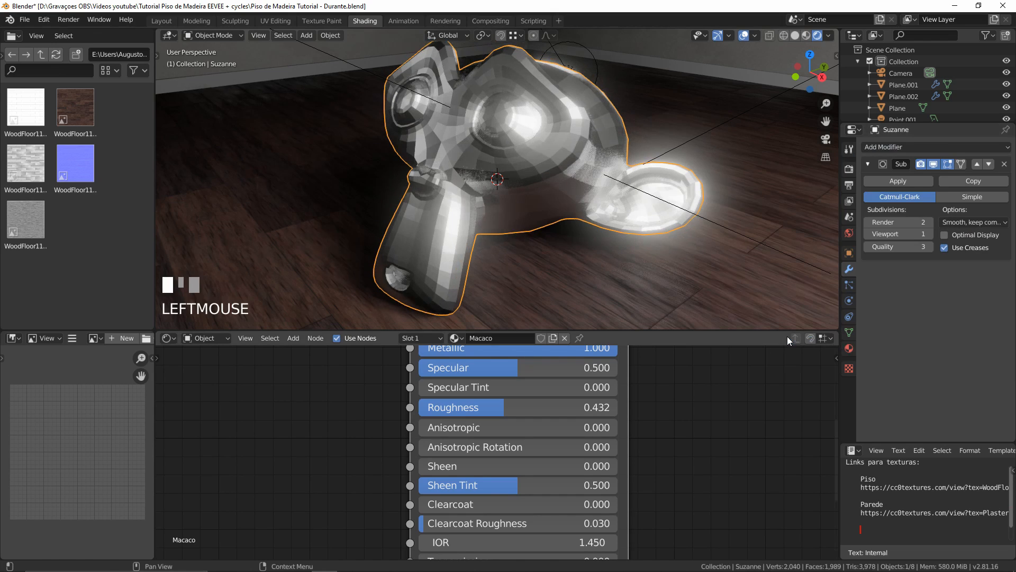
pyautogui.rightClick(500, 157)
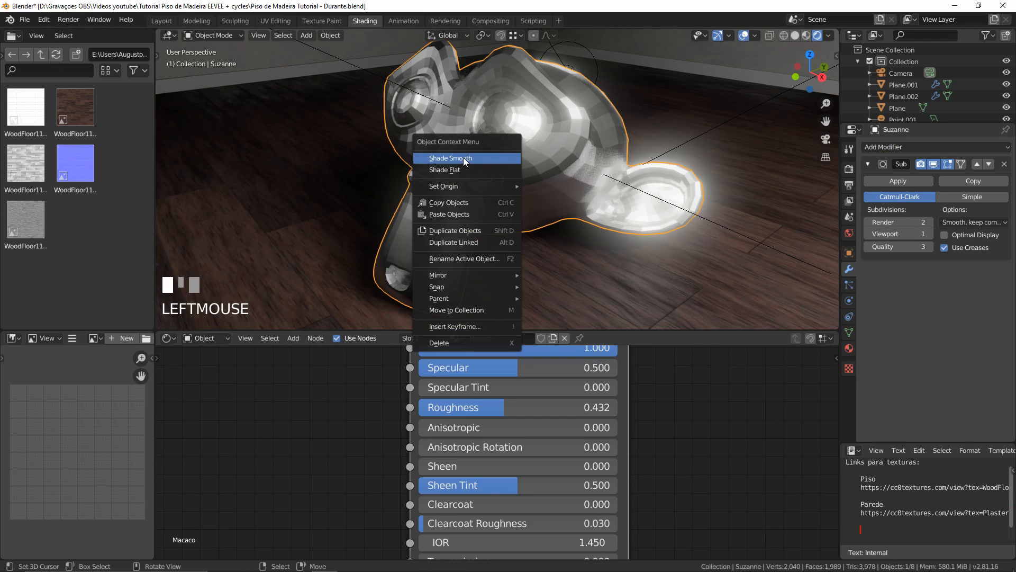
pyautogui.click(444, 158)
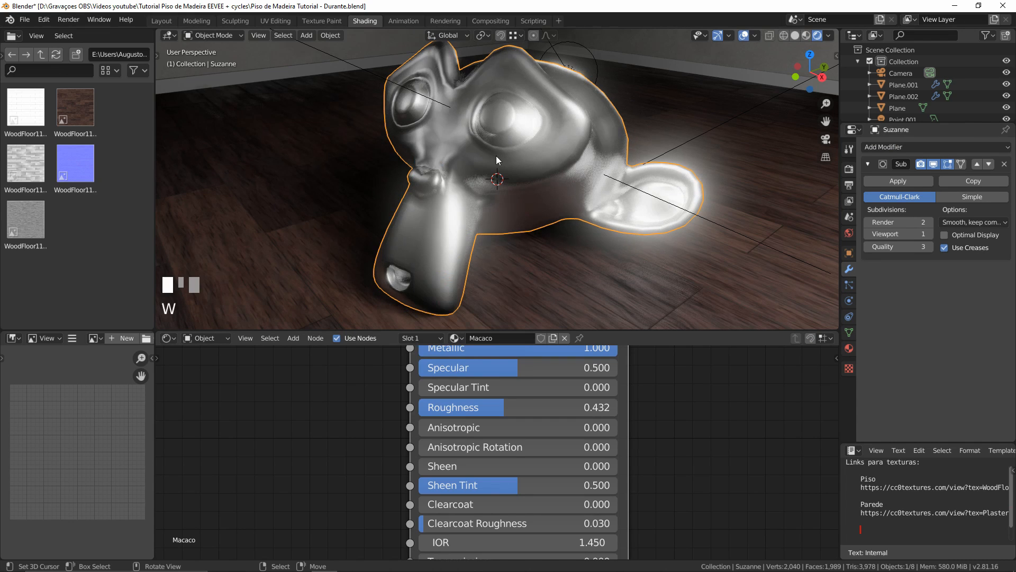
# Set the Macaco material's Roughness to 0.465 and check the shine on the smoothed monkey head
pyautogui.moveTo(528, 192); pyautogui.dragTo(536, 221, button='middle')
pyautogui.scroll(2, 537, 177)
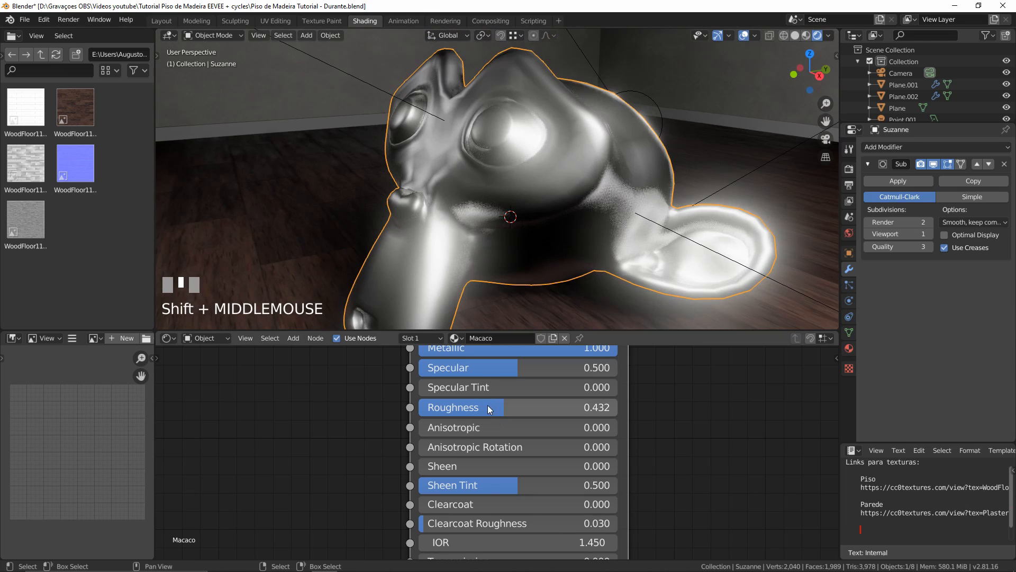
pyautogui.moveTo(487, 406); pyautogui.dragTo(526, 407)
pyautogui.moveTo(476, 407); pyautogui.dragTo(508, 407)
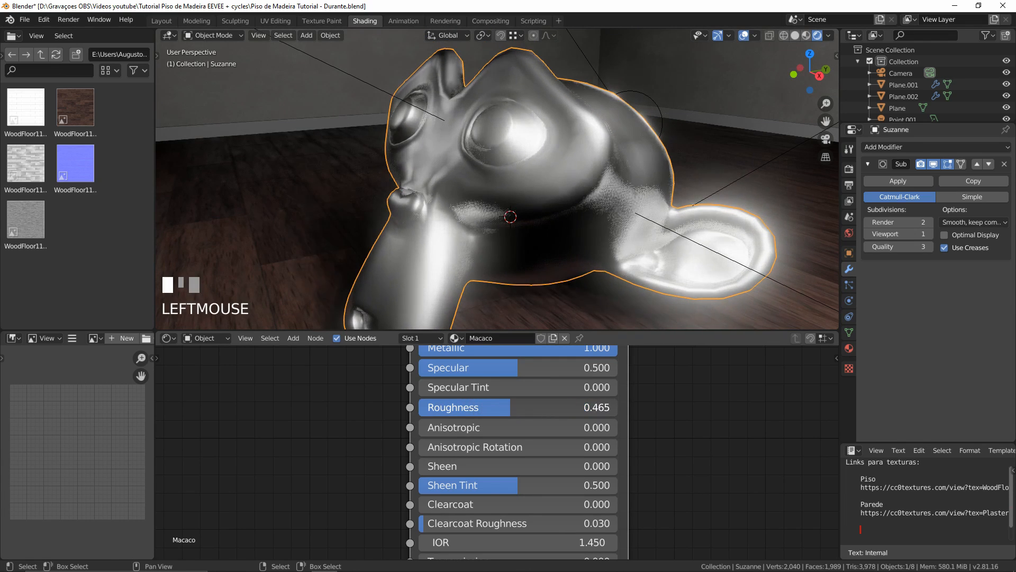
pyautogui.scroll(-2, 545, 224)
pyautogui.moveTo(544, 224); pyautogui.dragTo(519, 215, button='middle')
pyautogui.scroll(2, 519, 215)
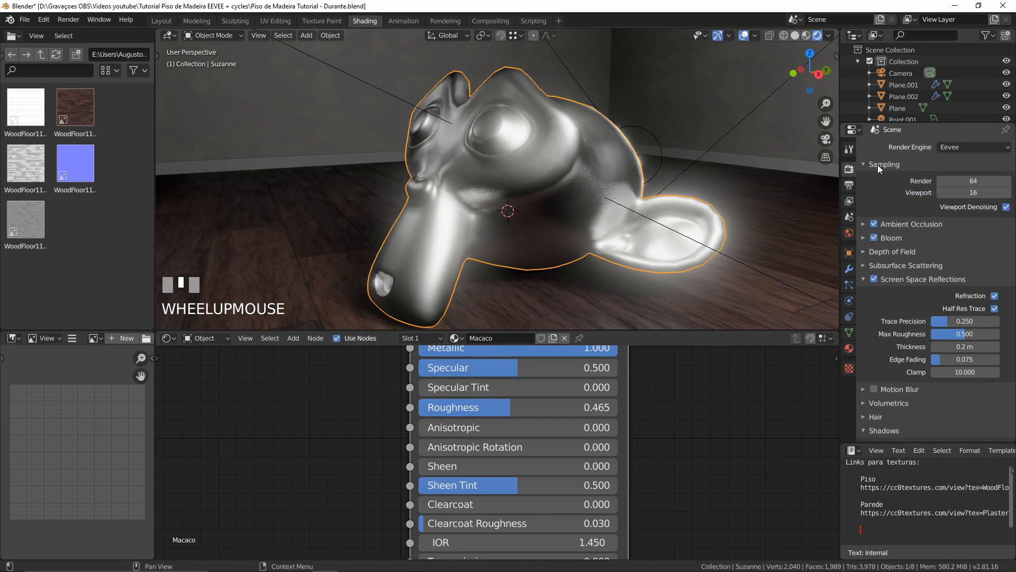
# Set the Eevee viewport sampling to 64 samples
pyautogui.click(849, 168)
pyautogui.doubleClick(971, 191)
pyautogui.write('64')
pyautogui.press('KP_Enter')
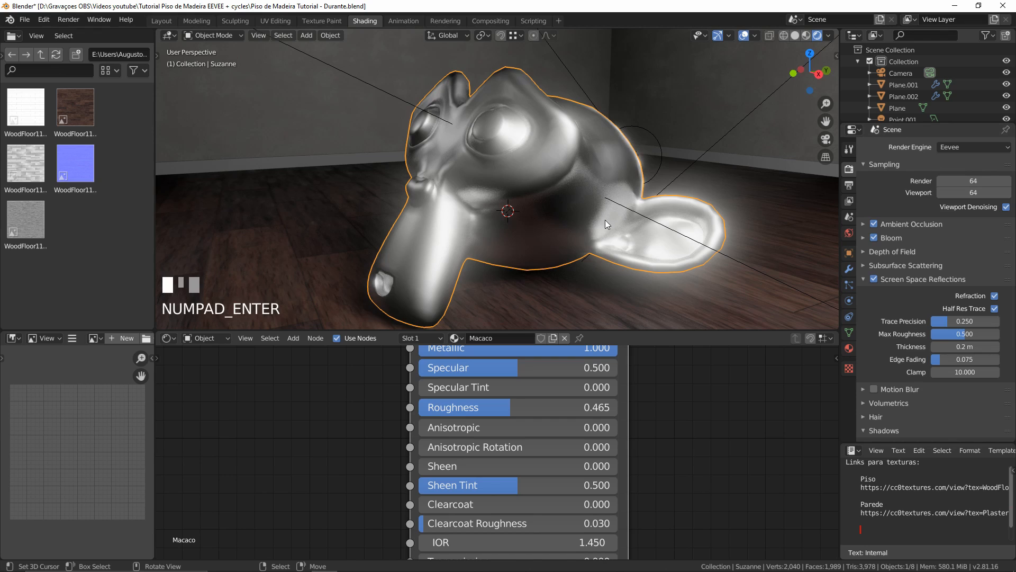
# Check the Macaco material's Base Color, deselect everything and inspect the metallic monkey head from several angles
pyautogui.moveTo(447, 187); pyautogui.dragTo(506, 133, button='middle')
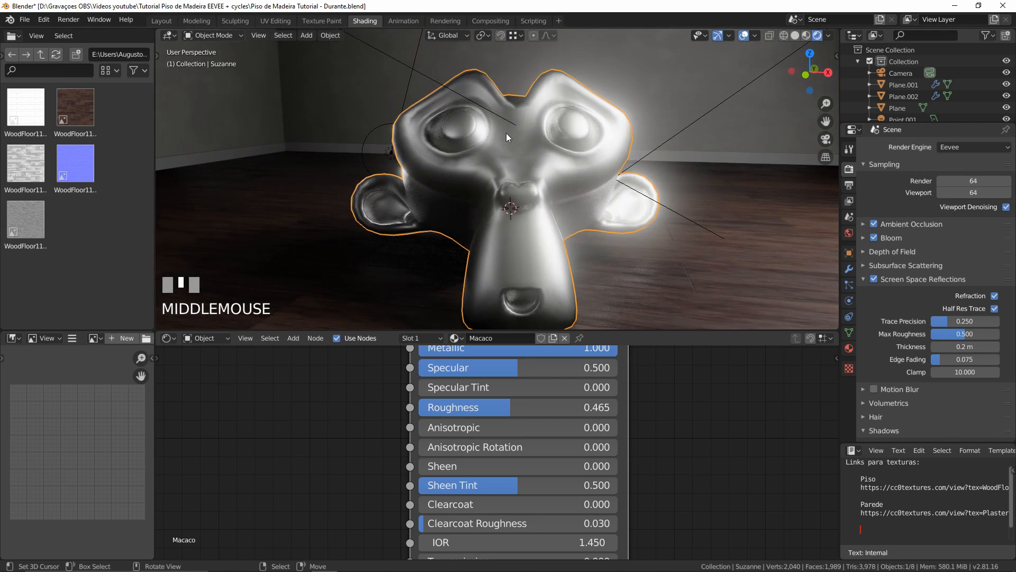
pyautogui.moveTo(459, 162); pyautogui.dragTo(523, 257, button='middle')
pyautogui.moveTo(525, 444); pyautogui.dragTo(545, 398, button='middle')
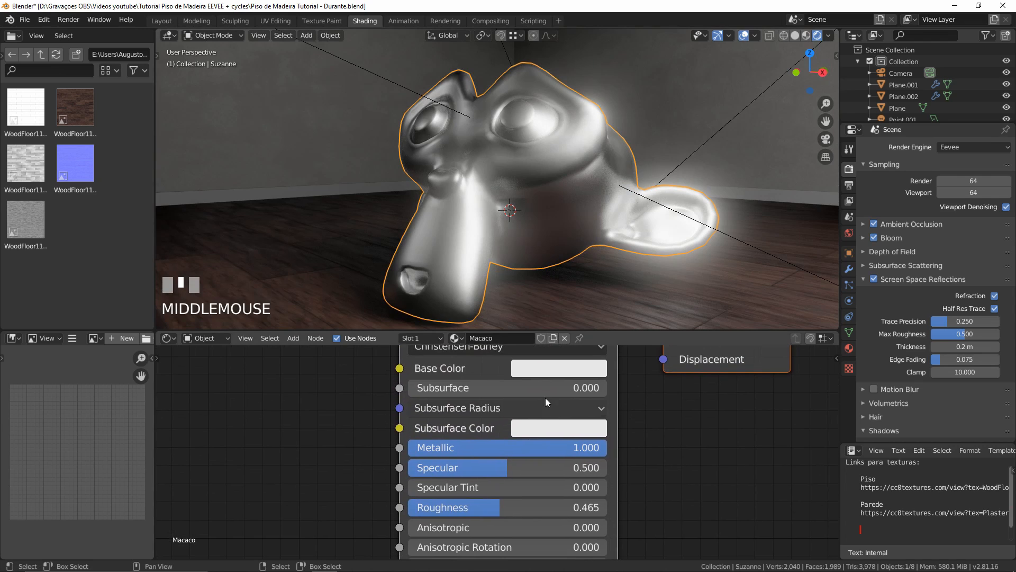
pyautogui.click(547, 365)
pyautogui.moveTo(602, 168)
pyautogui.mouseDown()
pyautogui.moveTo(594, 116)
pyautogui.moveTo(576, 179)
pyautogui.moveTo(588, 173)
pyautogui.mouseUp()
pyautogui.scroll(-3, 542, 195)
pyautogui.moveTo(542, 195); pyautogui.dragTo(498, 194, button='middle')
pyautogui.press('a')
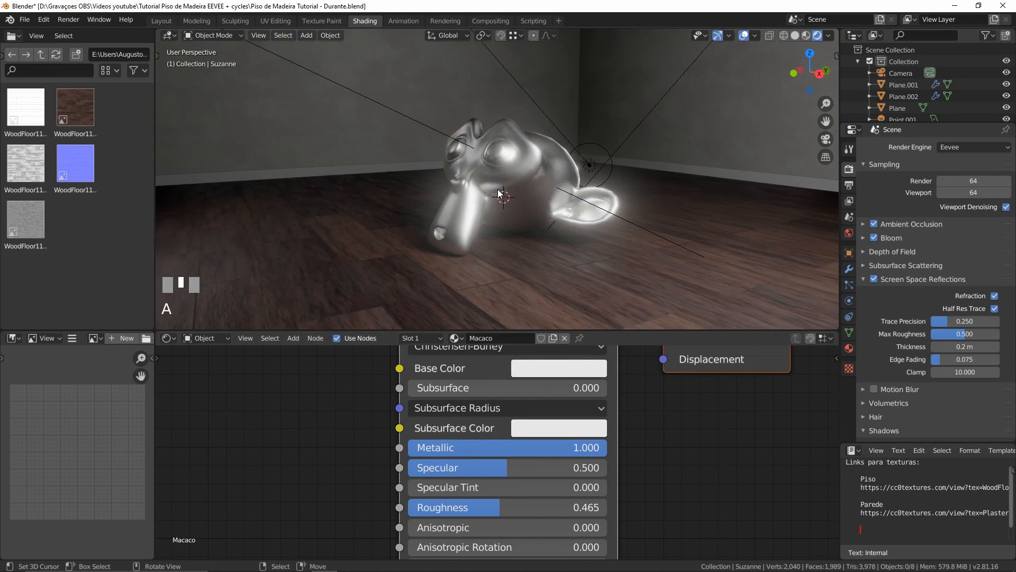
pyautogui.moveTo(645, 135); pyautogui.dragTo(639, 228, button='middle')
pyautogui.scroll(1, 555, 197)
pyautogui.scroll(2, 513, 167)
pyautogui.moveTo(513, 167); pyautogui.dragTo(535, 167, button='middle')
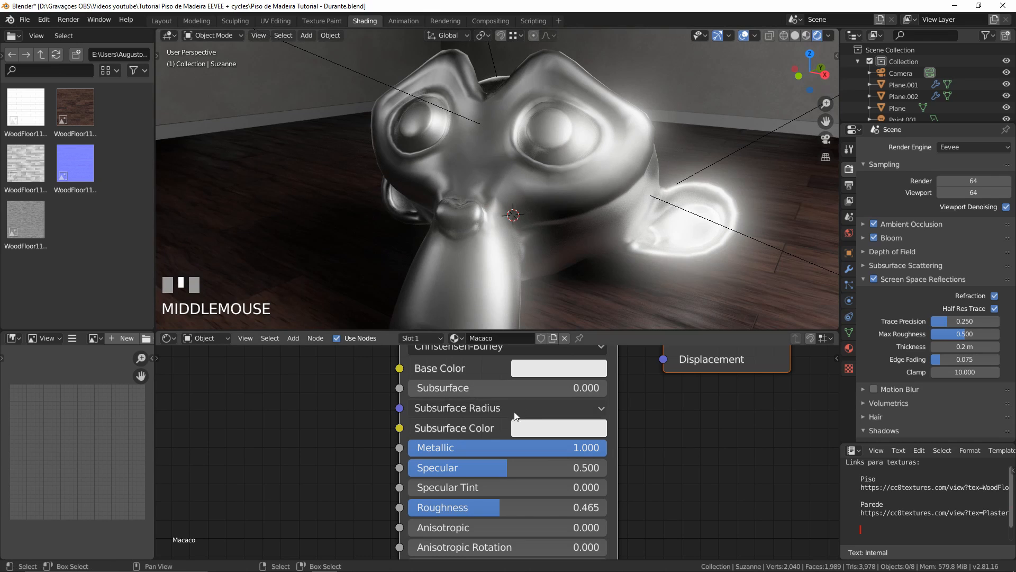
# Add the WoodFloor11_nrm.jpg texture to the Macaco material and connect its Color to the Principled BSDF's Normal input
pyautogui.scroll(-3, 508, 450)
pyautogui.moveTo(489, 422); pyautogui.dragTo(559, 318, button='middle')
pyautogui.moveTo(79, 167); pyautogui.dragTo(319, 515)
pyautogui.moveTo(427, 430); pyautogui.dragTo(450, 377, button='middle')
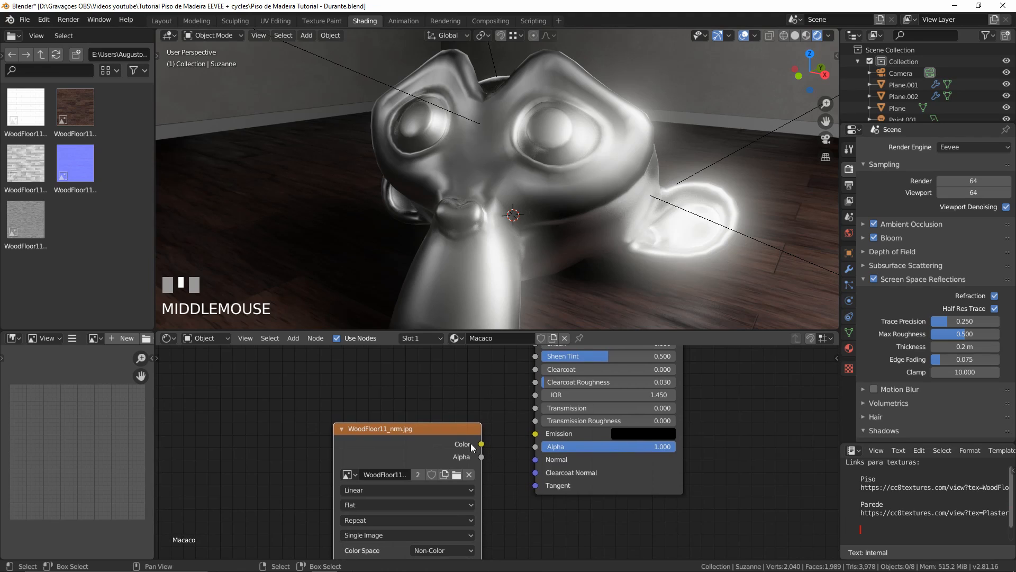
pyautogui.moveTo(483, 445); pyautogui.dragTo(535, 459)
pyautogui.moveTo(446, 439); pyautogui.dragTo(265, 416)
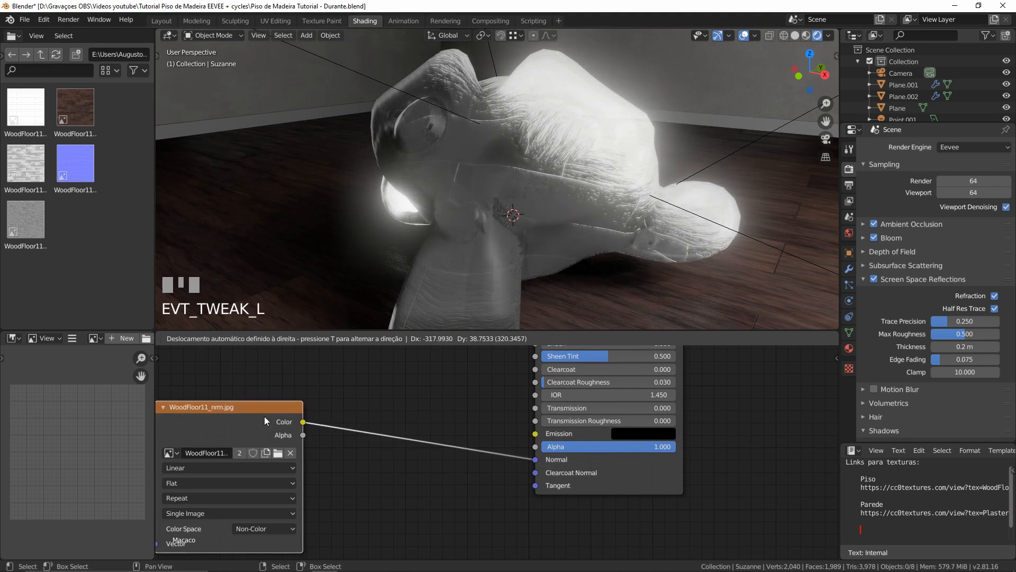
pyautogui.moveTo(478, 118); pyautogui.dragTo(583, 217, button='middle')
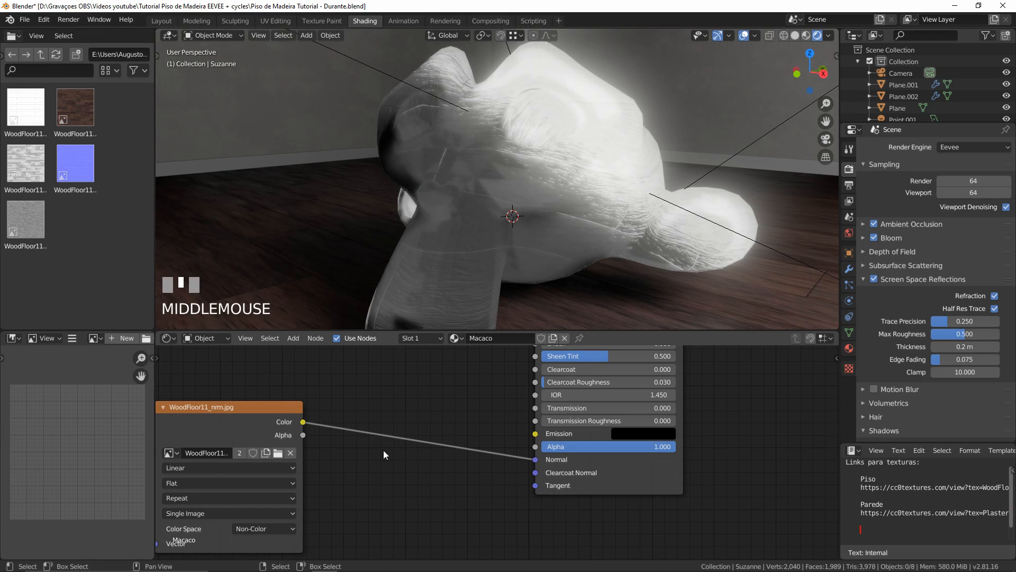
# Insert a Normal Map node between the WoodFloor11_nrm.jpg texture and the Principled BSDF, and inspect the monkey head up close
pyautogui.hotkey('shift', 'a')
pyautogui.moveTo(373, 503)
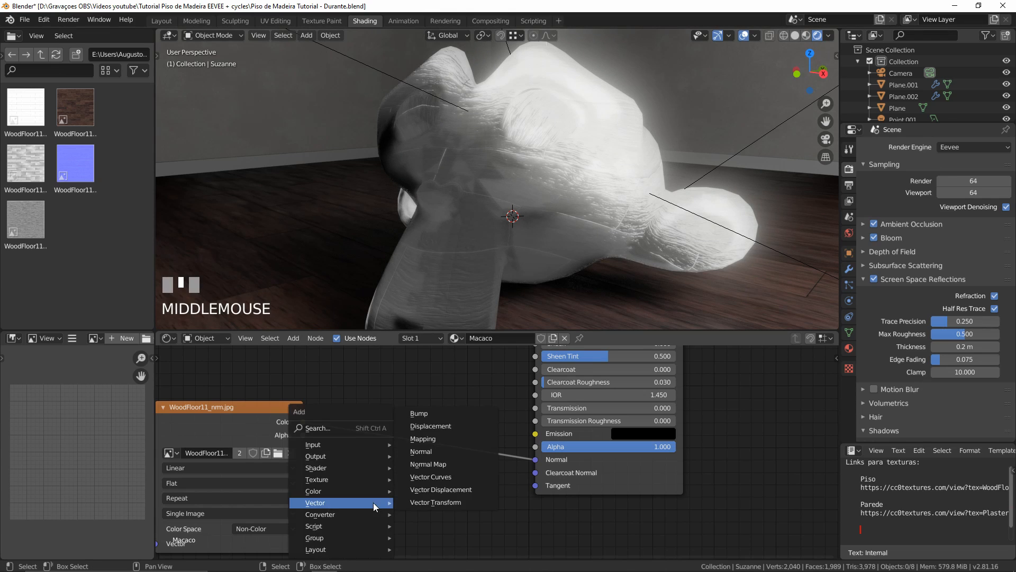
pyautogui.click(442, 463)
pyautogui.click(423, 453)
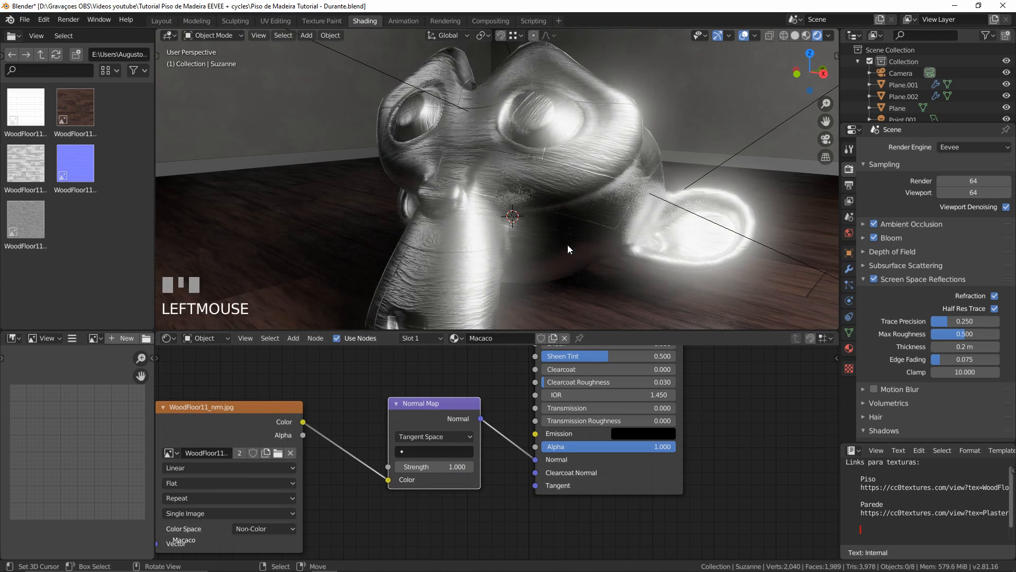
pyautogui.moveTo(569, 248); pyautogui.dragTo(671, 153, button='middle')
pyautogui.scroll(3, 566, 206)
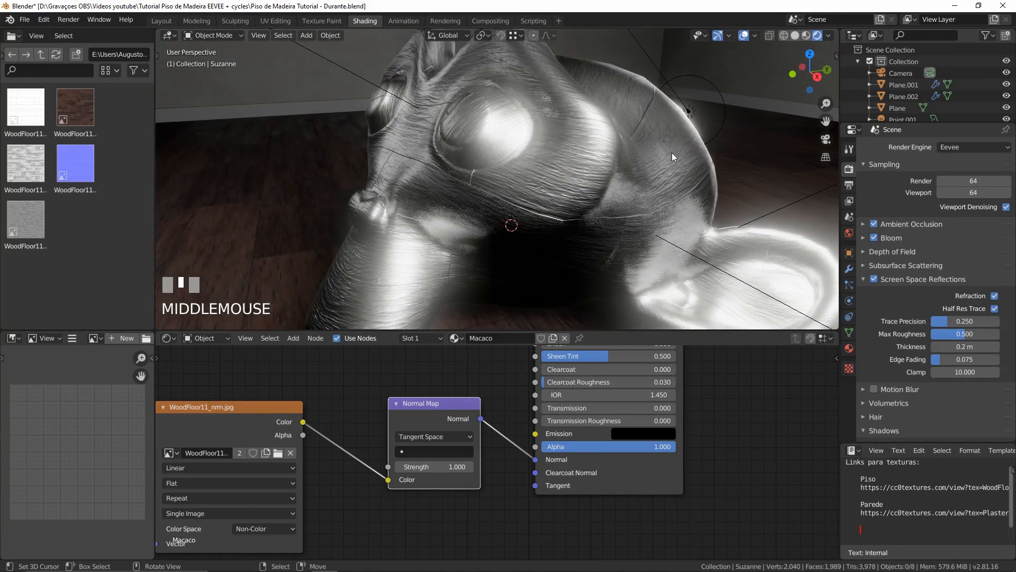
# Set the Macaco material's Normal Map strength to 0.390 and view the monkey head through the camera and from above
pyautogui.moveTo(434, 466)
pyautogui.mouseDown()
pyautogui.moveTo(460, 466)
pyautogui.moveTo(420, 466)
pyautogui.mouseUp()
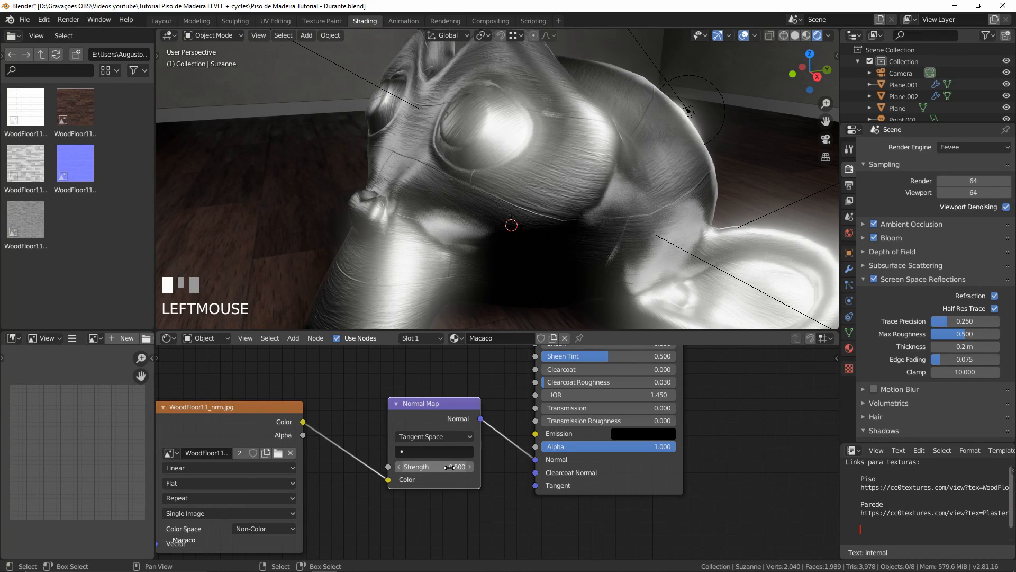
pyautogui.keyDown('shift'); pyautogui.moveTo(450, 466); pyautogui.dragTo(428, 466); pyautogui.keyUp('shift')
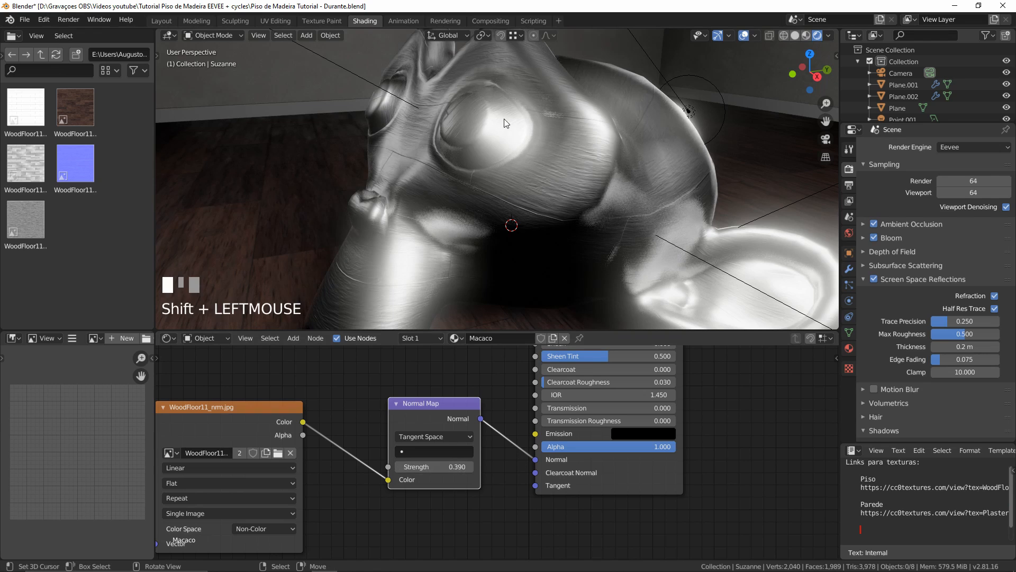
pyautogui.scroll(-3, 508, 125)
pyautogui.moveTo(530, 150)
pyautogui.mouseDown(button='middle')
pyautogui.moveTo(576, 163)
pyautogui.moveTo(532, 144)
pyautogui.mouseUp(button='middle')
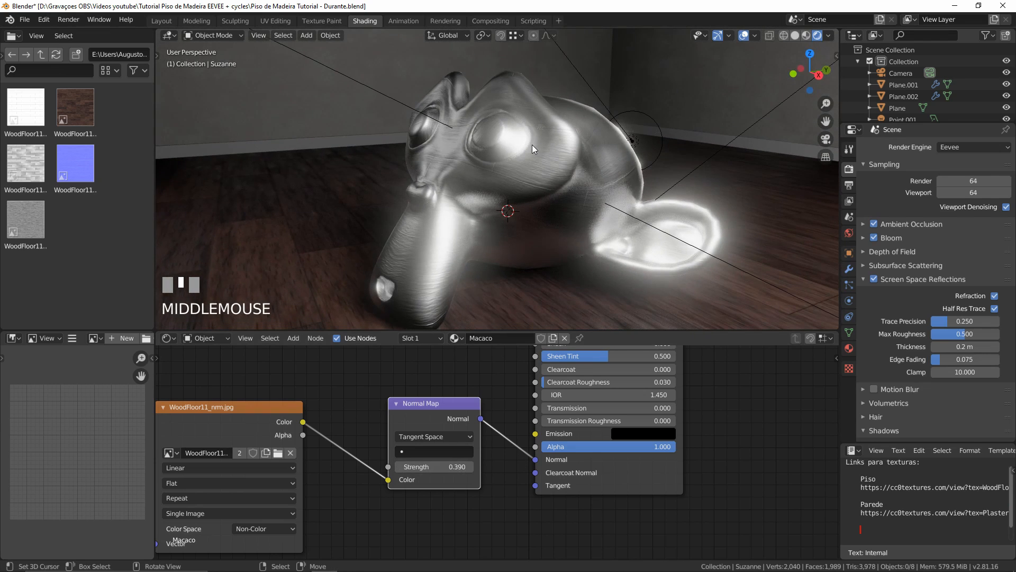
pyautogui.press('KP_0')
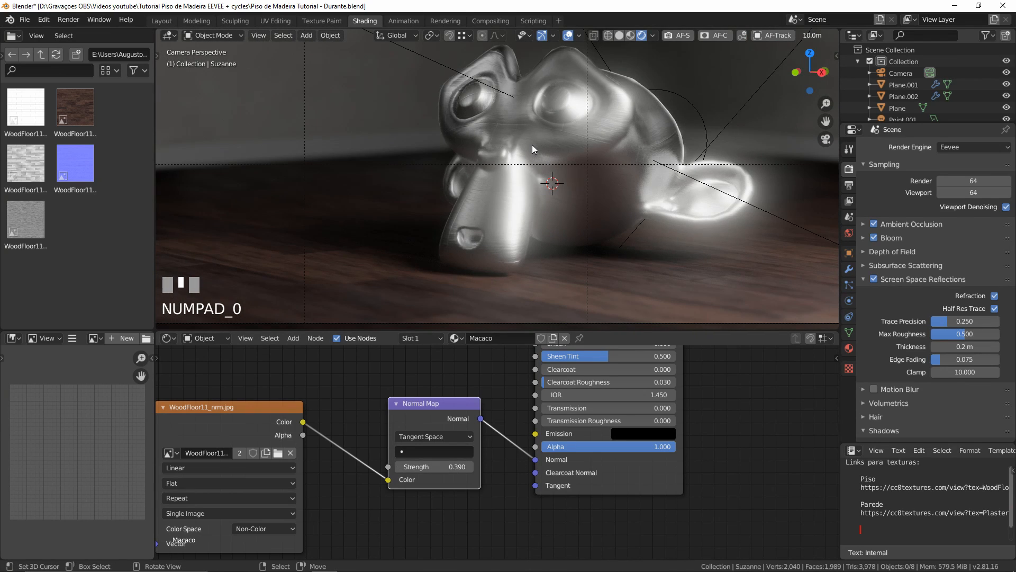
pyautogui.moveTo(505, 111); pyautogui.dragTo(529, 180, button='middle')
pyautogui.scroll(-2, 547, 245)
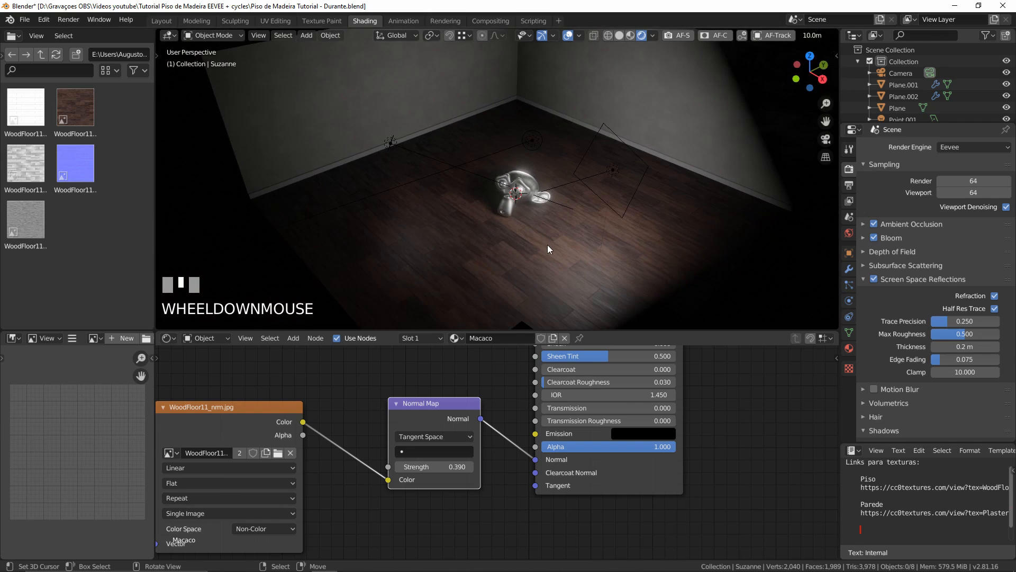
# Select WoodFloor11_disp.jpg in File Explorer's [4K]WoodFloor11 folder, and inspect the wood floor up close in Blender
pyautogui.hotkey('alt', 'Tab')
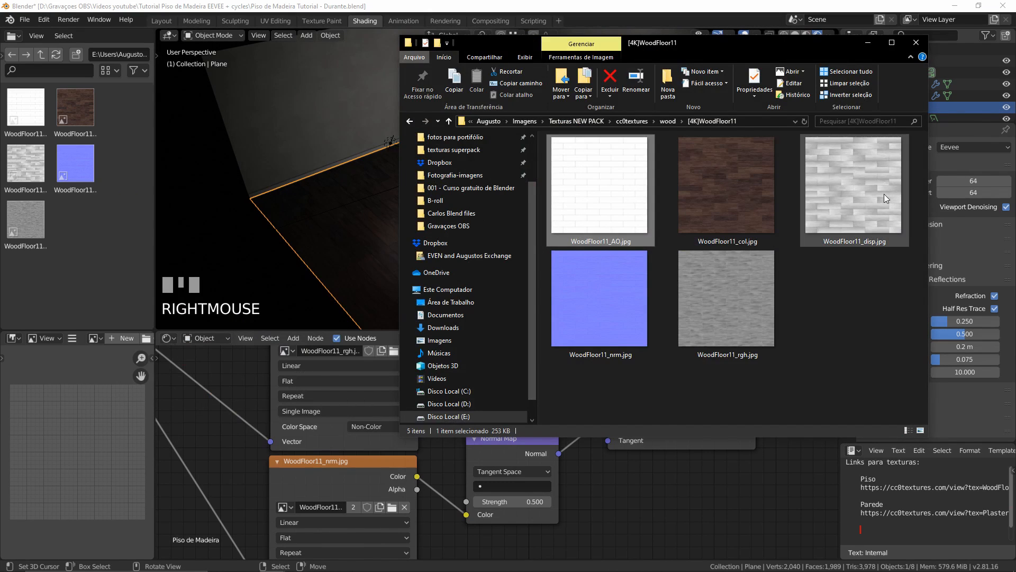
pyautogui.click(884, 194)
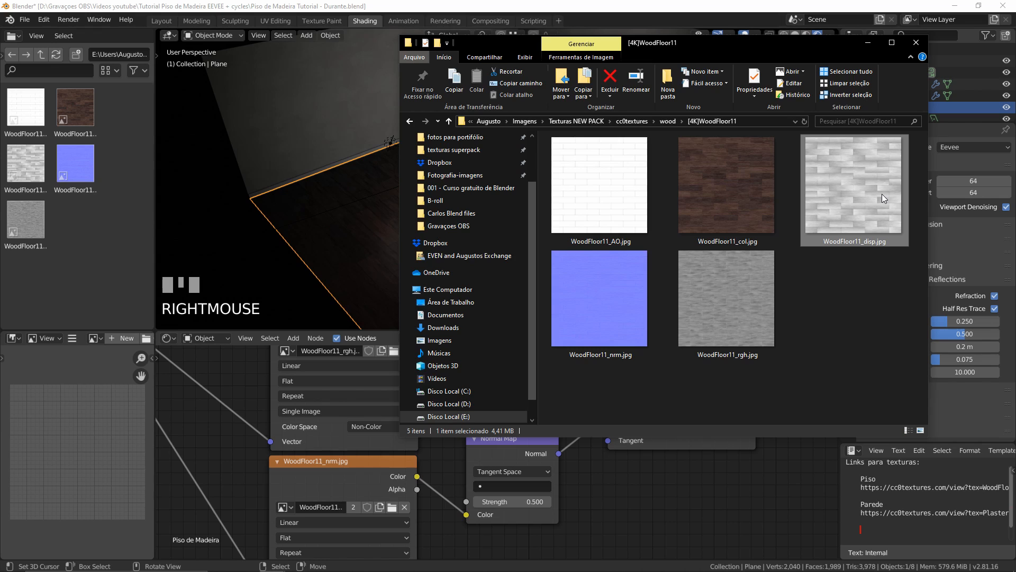
pyautogui.moveTo(268, 180); pyautogui.dragTo(564, 118, button='middle')
pyautogui.scroll(3, 507, 123)
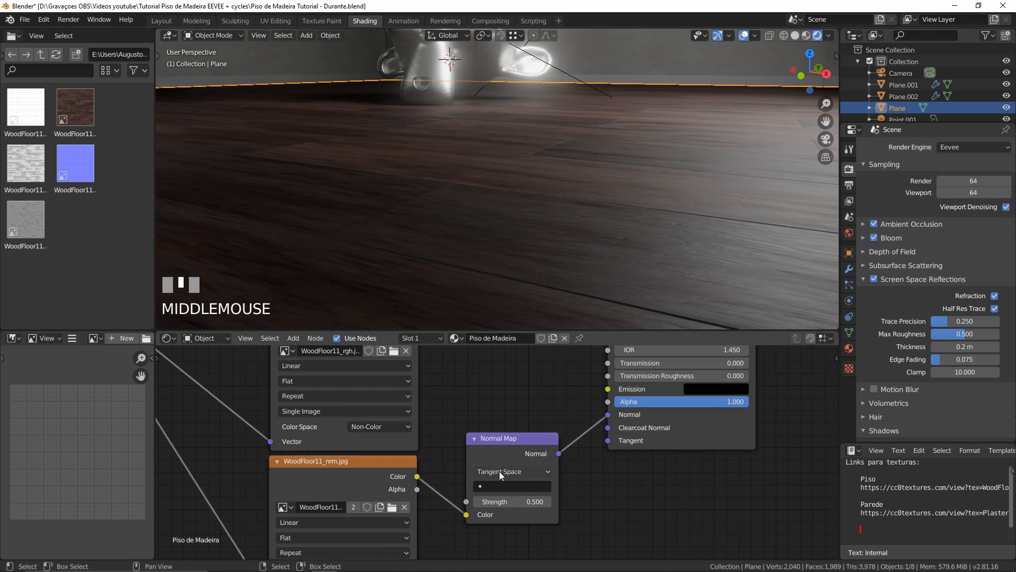
# Disconnect the Normal Map from the Principled BSDF in the Piso de Madeira material to compare, and reconnect it to the Normal input
pyautogui.rightClick(397, 460)
pyautogui.moveTo(407, 456); pyautogui.dragTo(506, 400, button='middle')
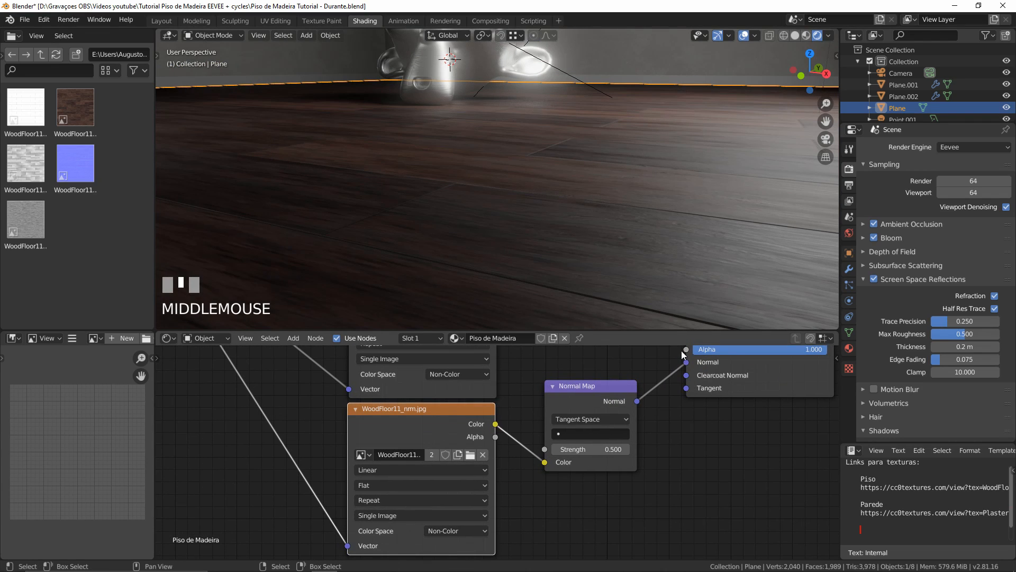
pyautogui.moveTo(686, 362); pyautogui.dragTo(665, 308)
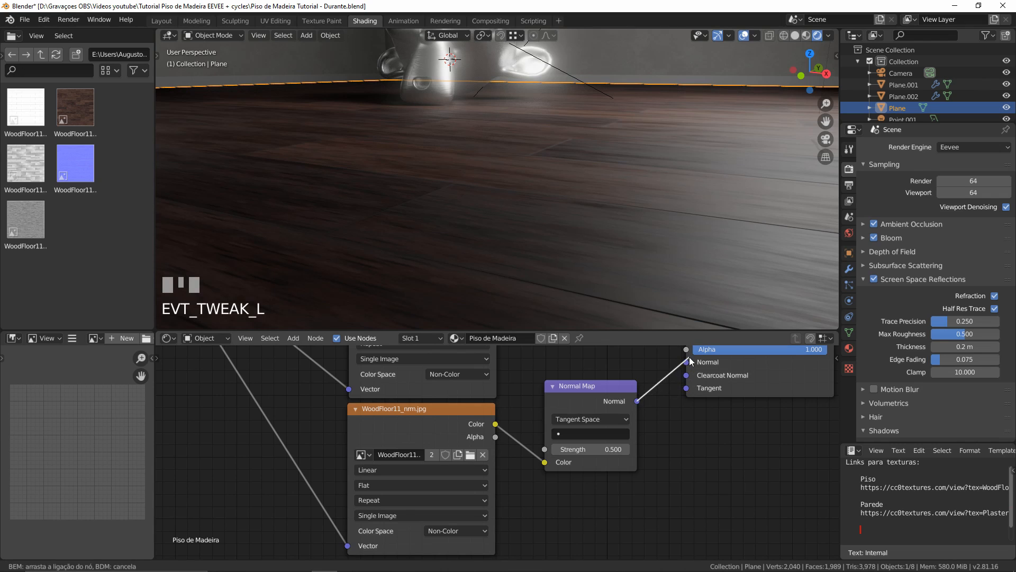
pyautogui.moveTo(686, 362); pyautogui.dragTo(638, 401)
# Examine the floor plane's flatness edge-on in the right orthographic view beside the monkey head
pyautogui.scroll(-3, 595, 230)
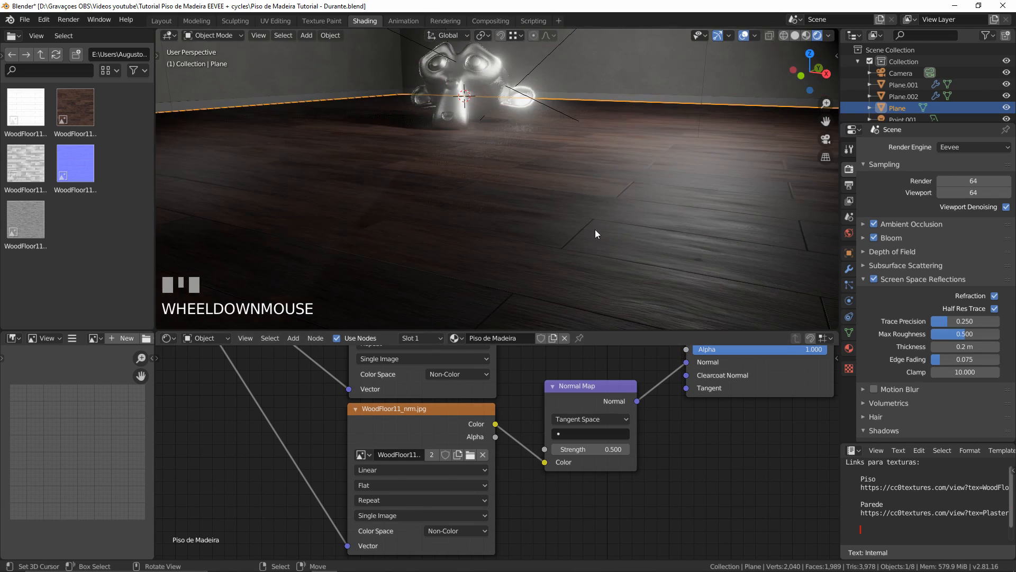
pyautogui.moveTo(595, 230)
pyautogui.mouseDown(button='middle')
pyautogui.moveTo(566, 194)
pyautogui.moveTo(541, 191)
pyautogui.moveTo(587, 223)
pyautogui.mouseUp(button='middle')
pyautogui.scroll(-3, 541, 191)
pyautogui.press('KP_3')
pyautogui.scroll(2, 540, 186)
pyautogui.scroll(2, 566, 216)
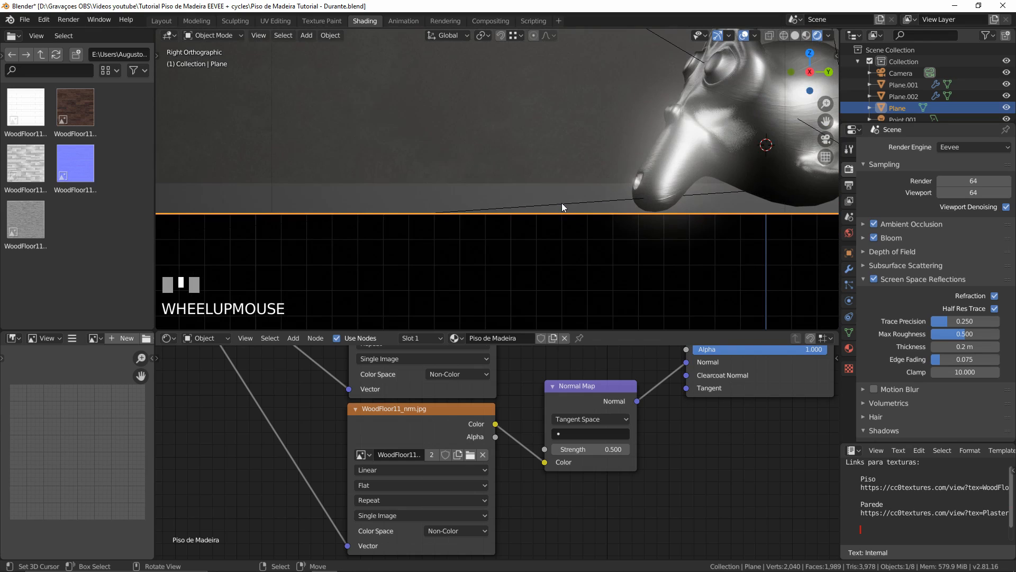
pyautogui.scroll(-2, 581, 178)
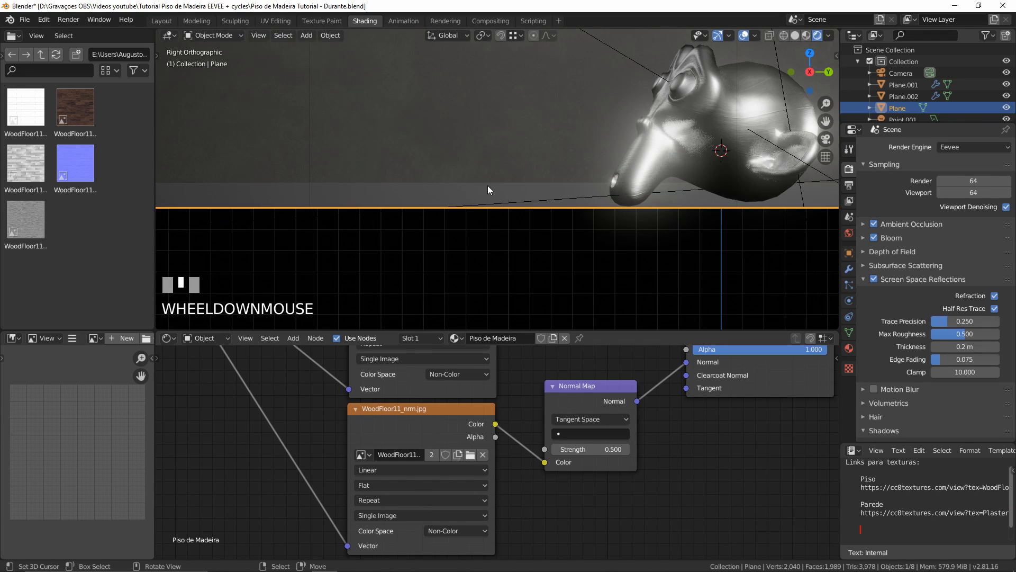
# Examine the wood floor's surface around the monkey head in perspective from several angles and distances
pyautogui.moveTo(488, 186); pyautogui.dragTo(573, 212, button='middle')
pyautogui.scroll(-2, 557, 192)
pyautogui.scroll(2, 522, 208)
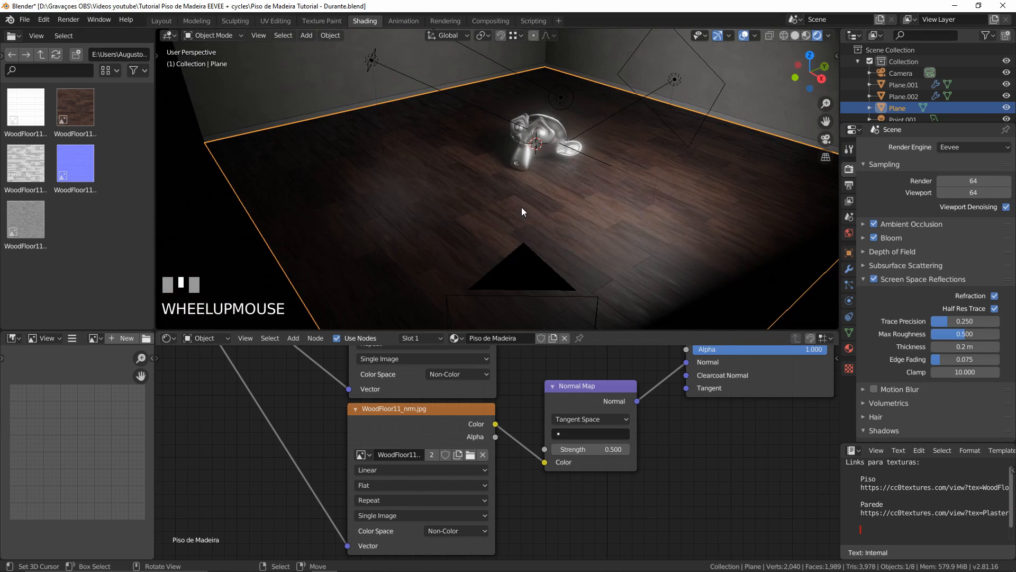
pyautogui.scroll(3, 536, 169)
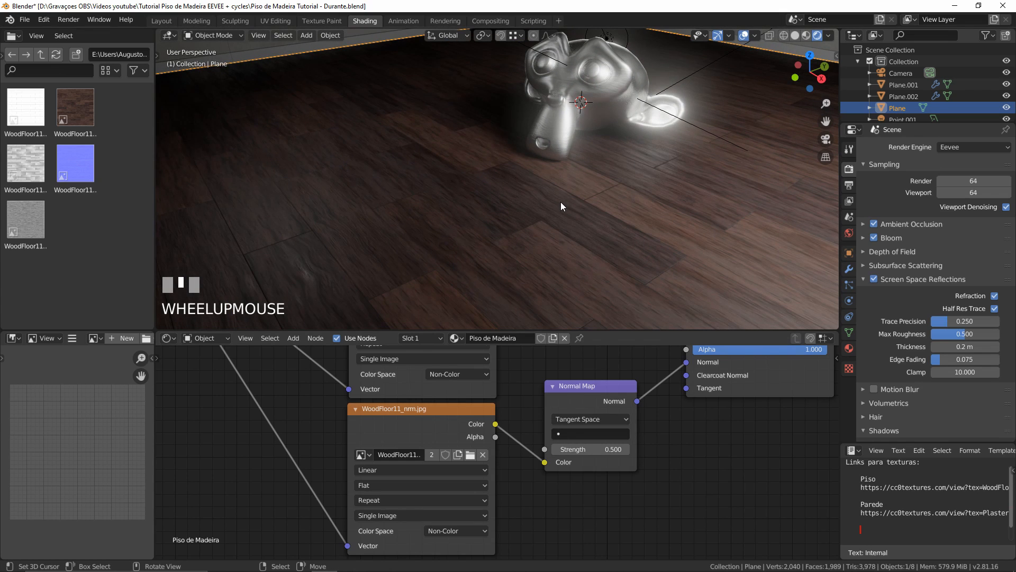
pyautogui.scroll(-3, 560, 202)
pyautogui.keyDown('shift'); pyautogui.moveTo(551, 195); pyautogui.dragTo(529, 186, button='middle'); pyautogui.keyUp('shift')
pyautogui.scroll(3, 510, 176)
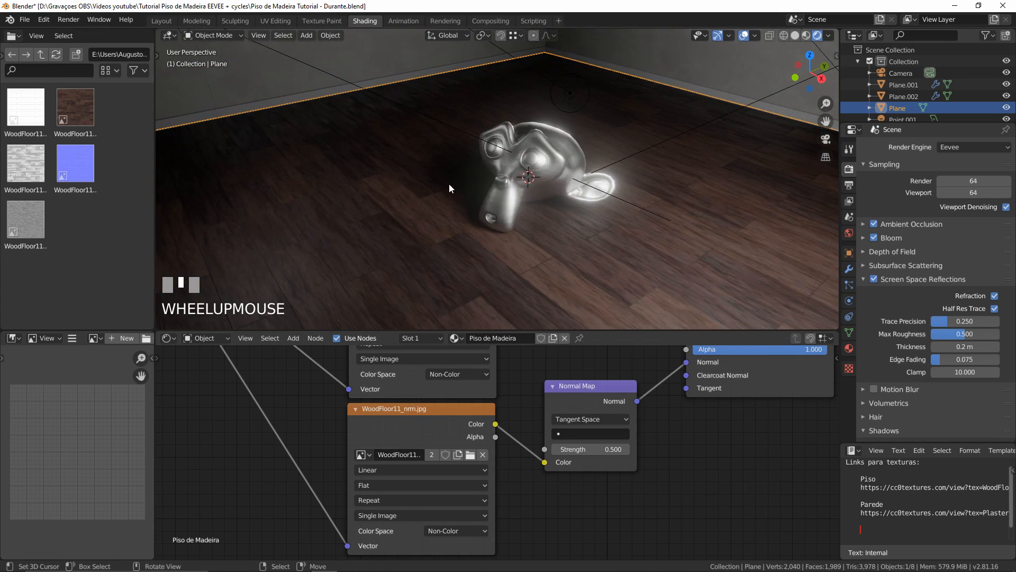
pyautogui.moveTo(449, 183); pyautogui.dragTo(517, 186, button='middle')
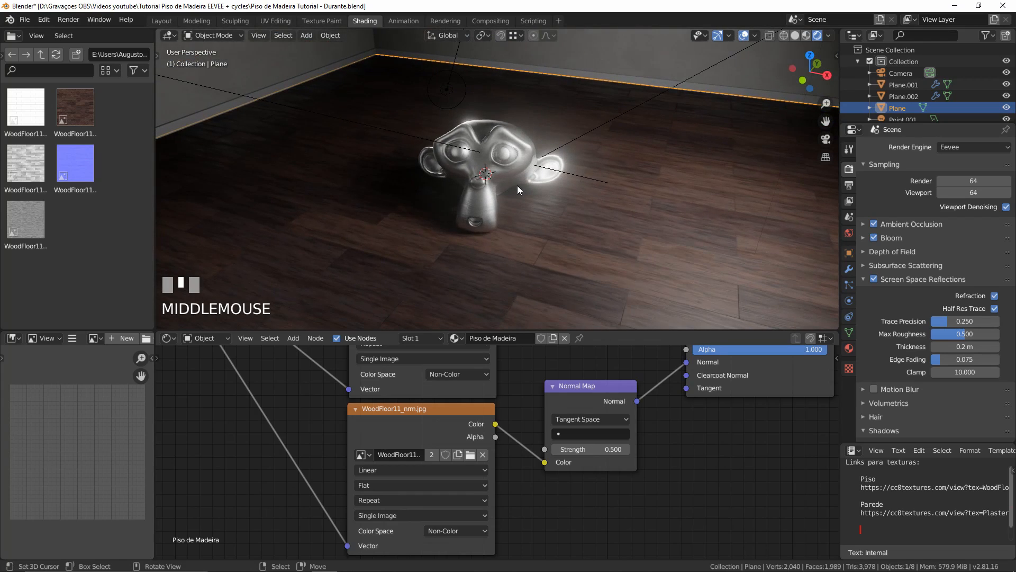
pyautogui.scroll(-2, 526, 189)
pyautogui.scroll(2, 540, 199)
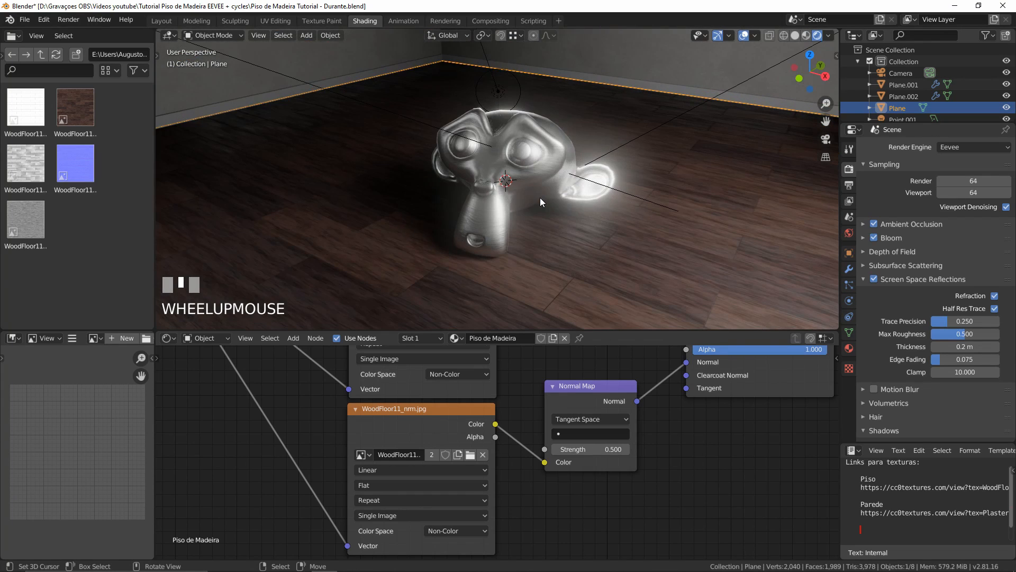
# Add a Subdivision Surface modifier to the floor plane and view the whole floor from above
pyautogui.click(849, 269)
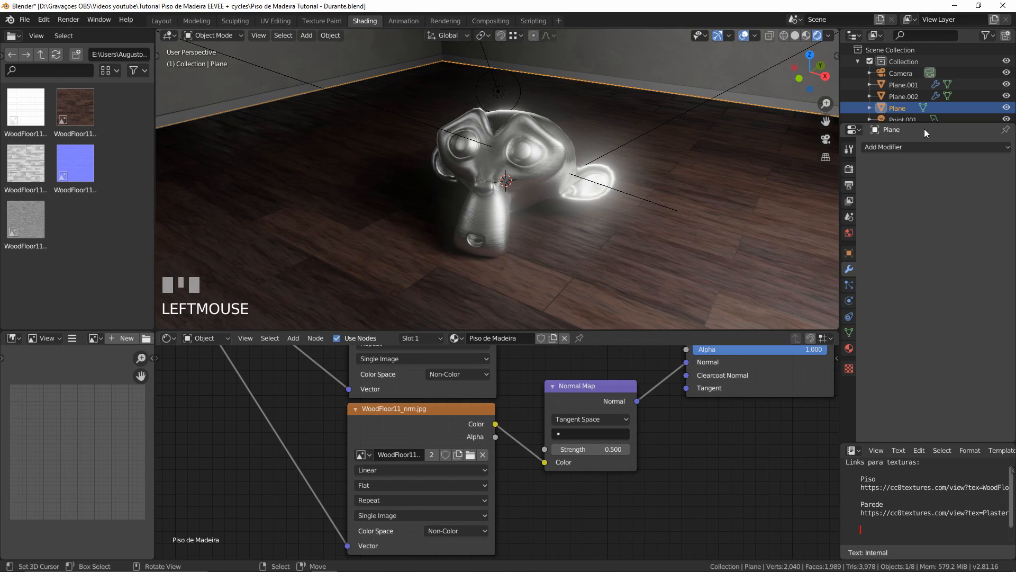
pyautogui.click(914, 148)
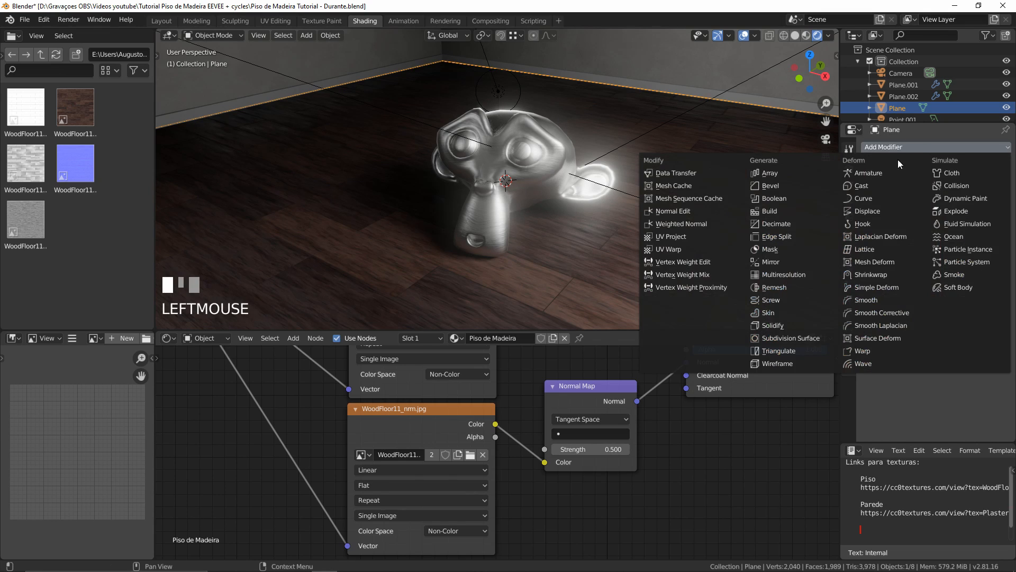
pyautogui.click(789, 339)
pyautogui.scroll(-3, 586, 148)
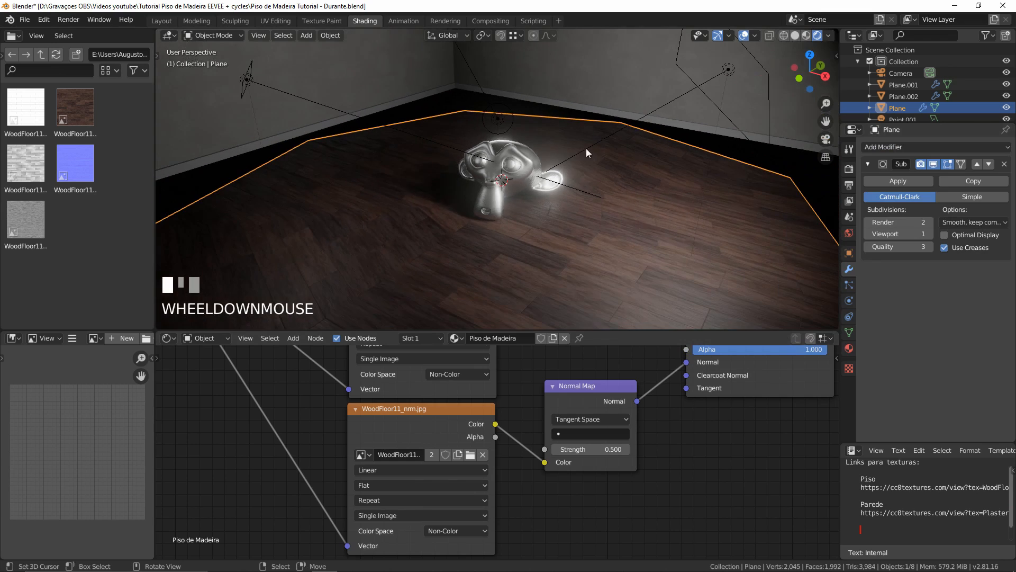
pyautogui.moveTo(586, 148); pyautogui.dragTo(581, 170, button='middle')
pyautogui.scroll(-4, 580, 174)
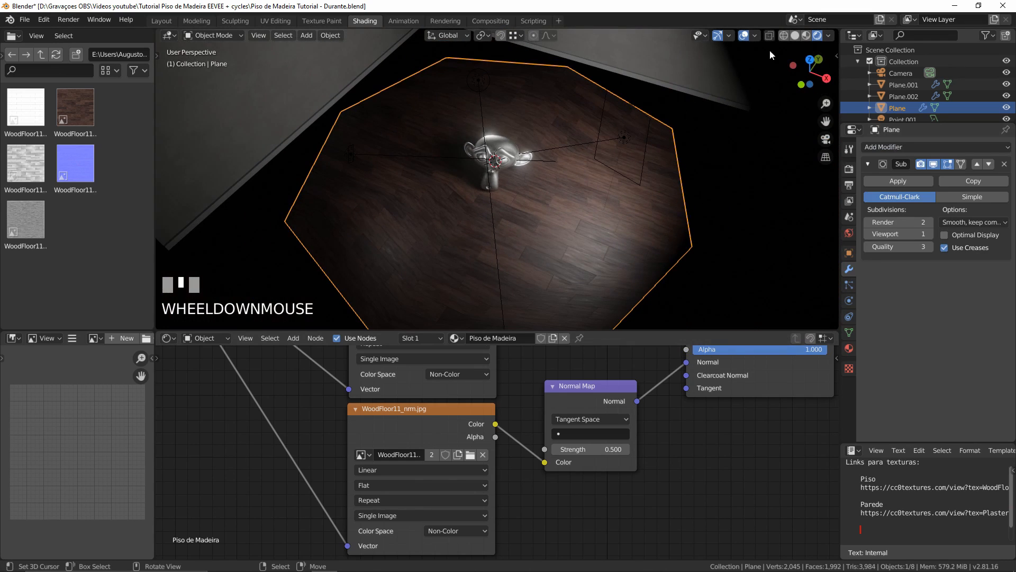
# Display the scene in wireframe and set the floor's Subdivision Surface to 3 render and 3 viewport subdivisions
pyautogui.click(784, 35)
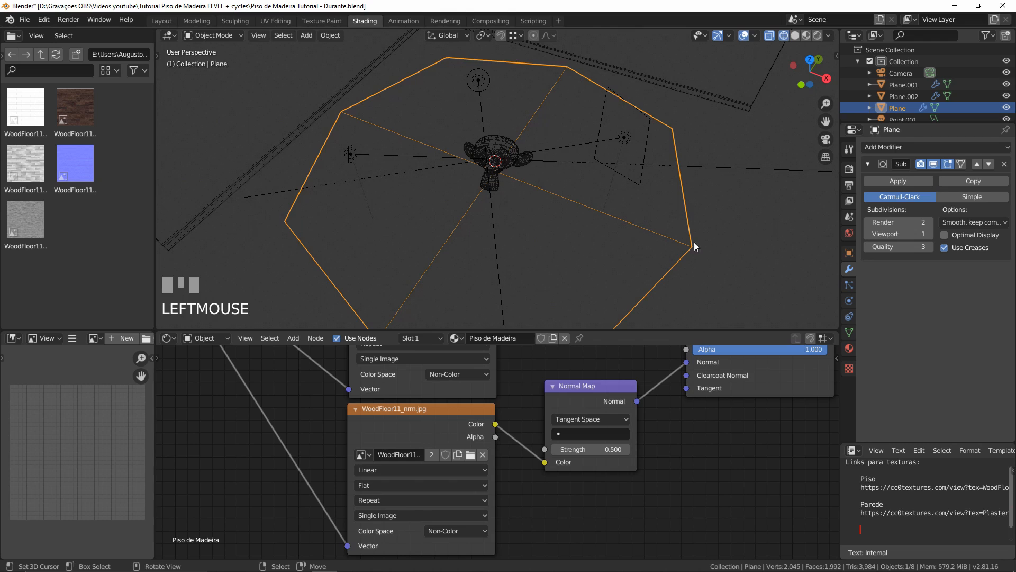
pyautogui.click(930, 234)
pyautogui.click(930, 222)
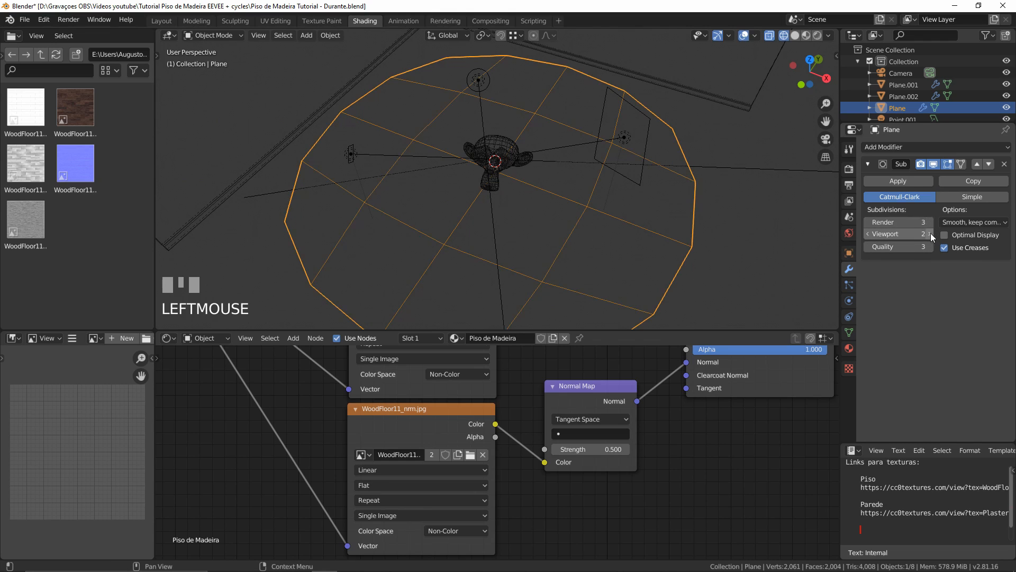
pyautogui.click(931, 233)
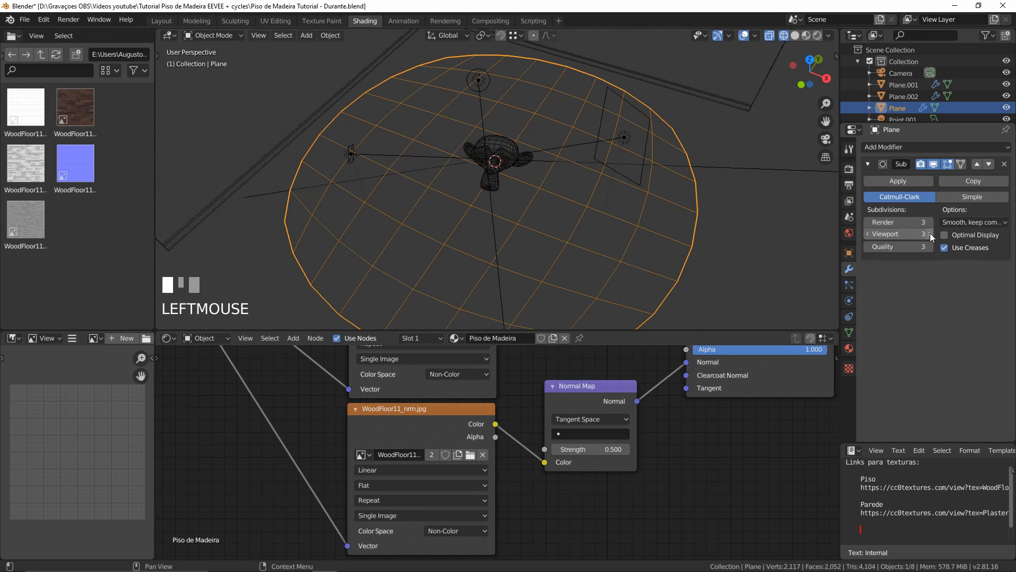
# Duplicate the floor's Subdivision Surface modifier twice, collapsing the earlier copies
pyautogui.click(976, 185)
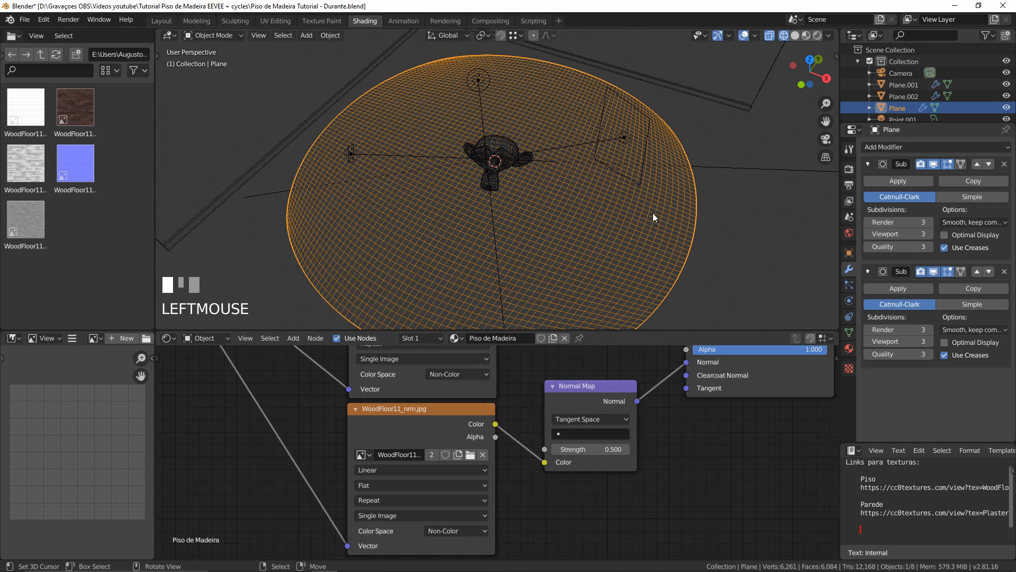
pyautogui.click(868, 164)
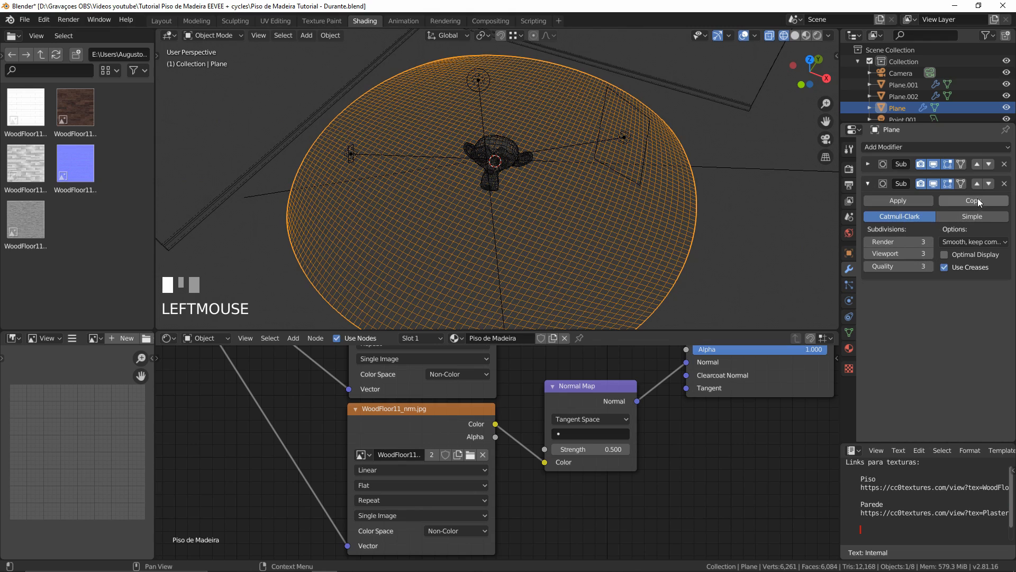
pyautogui.click(976, 201)
pyautogui.click(868, 183)
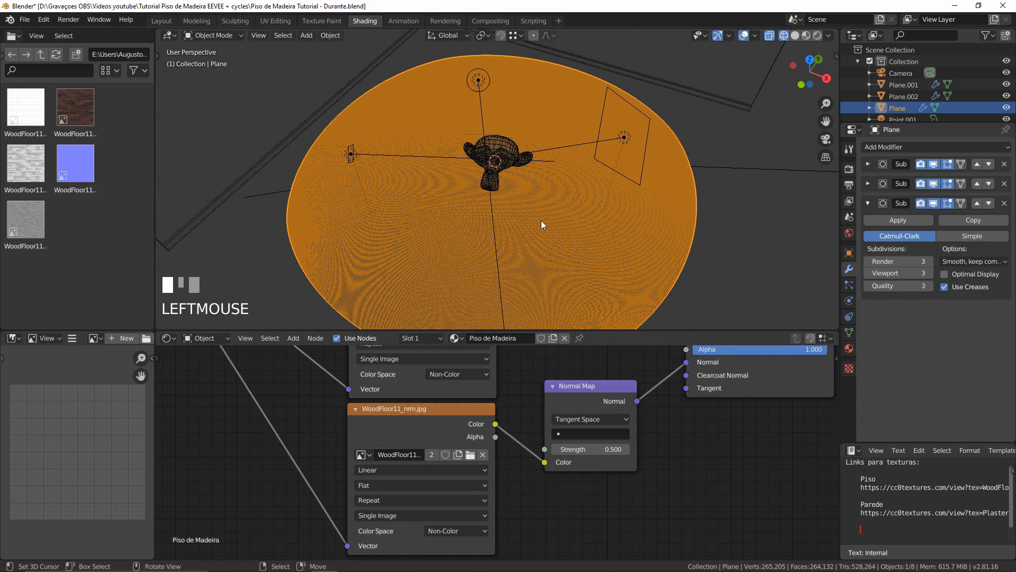
pyautogui.scroll(3, 497, 214)
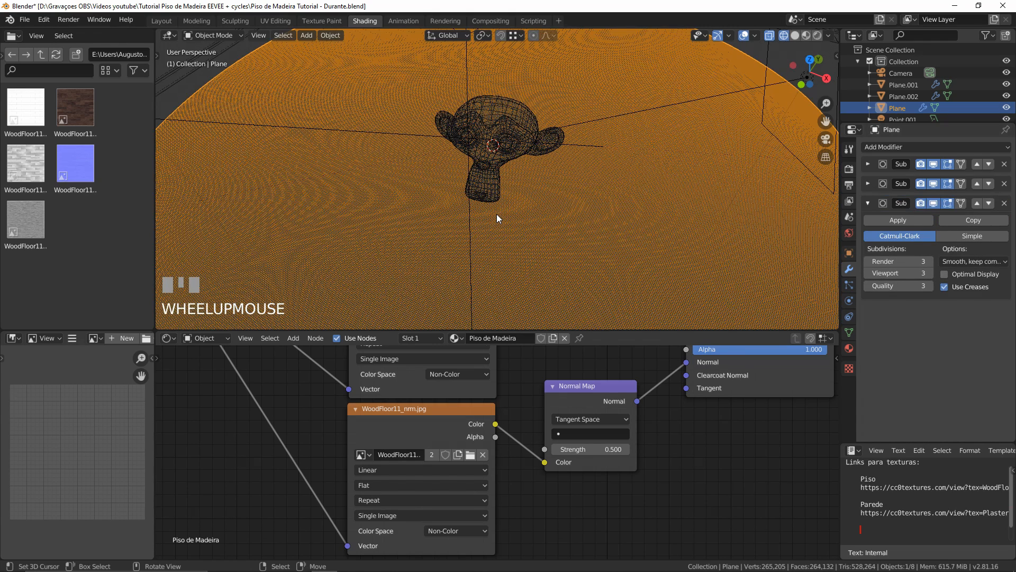
# Set all three of the floor's Subdivision Surface modifiers to Simple and inspect the floor's wireframe up close
pyautogui.click(869, 202)
pyautogui.click(868, 164)
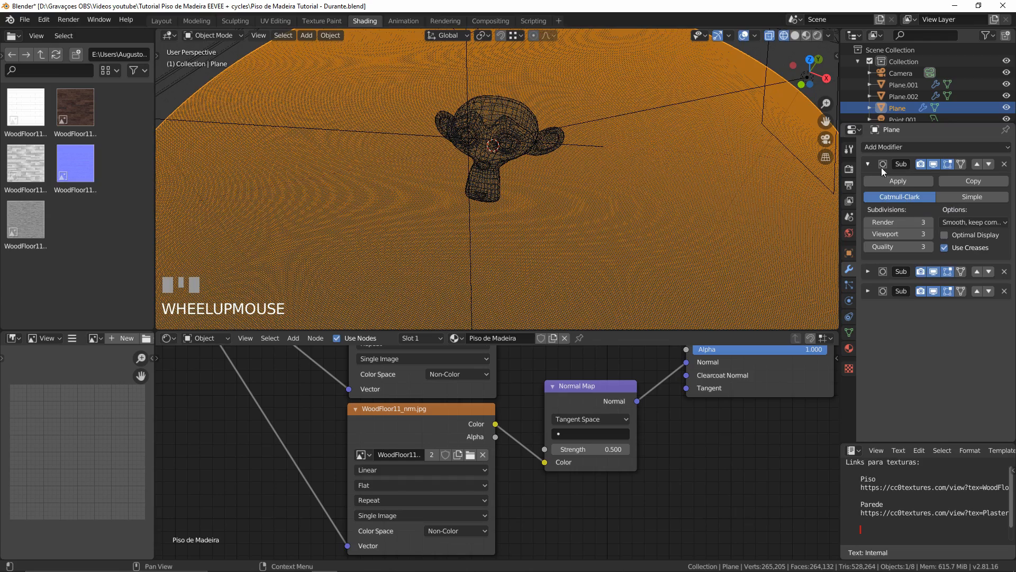
pyautogui.click(973, 196)
pyautogui.scroll(-4, 683, 132)
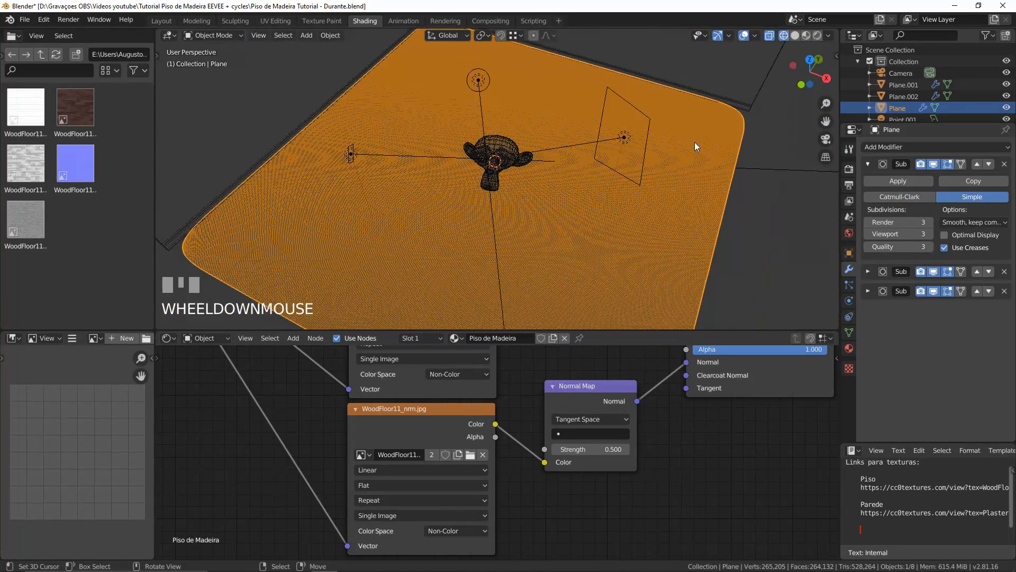
pyautogui.click(868, 164)
pyautogui.click(868, 183)
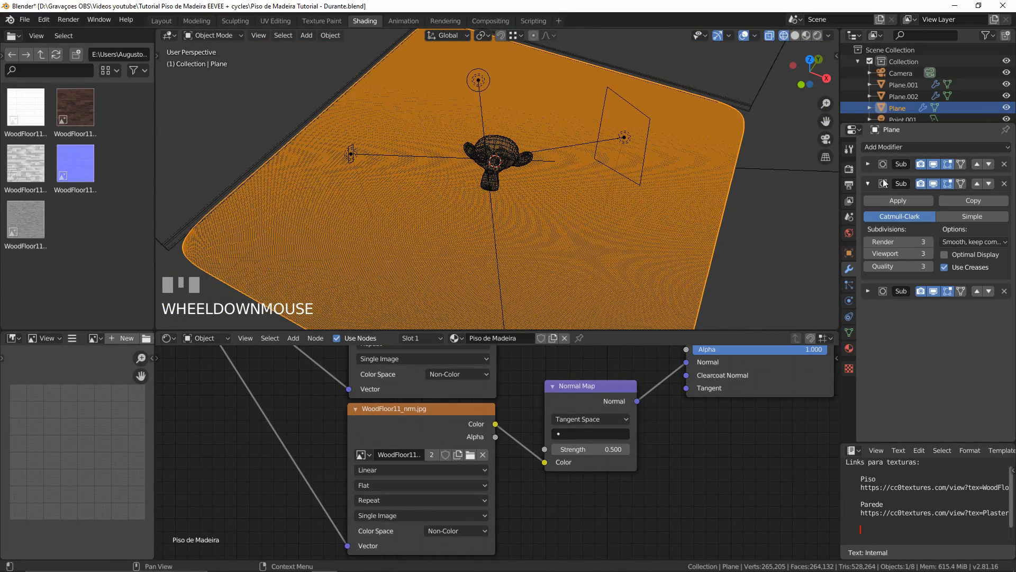
pyautogui.click(958, 219)
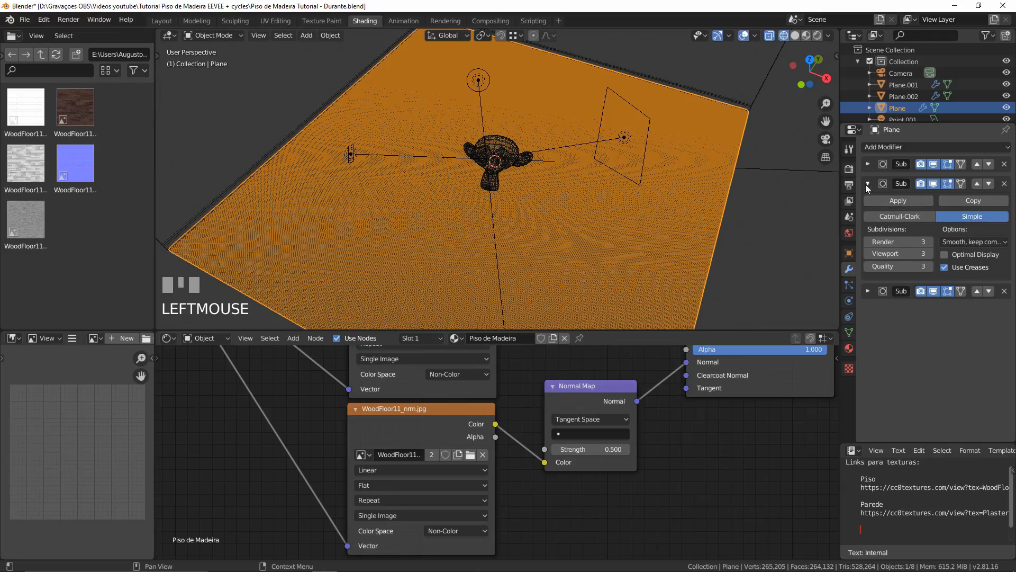
pyautogui.click(868, 184)
pyautogui.click(869, 204)
pyautogui.scroll(-3, 653, 216)
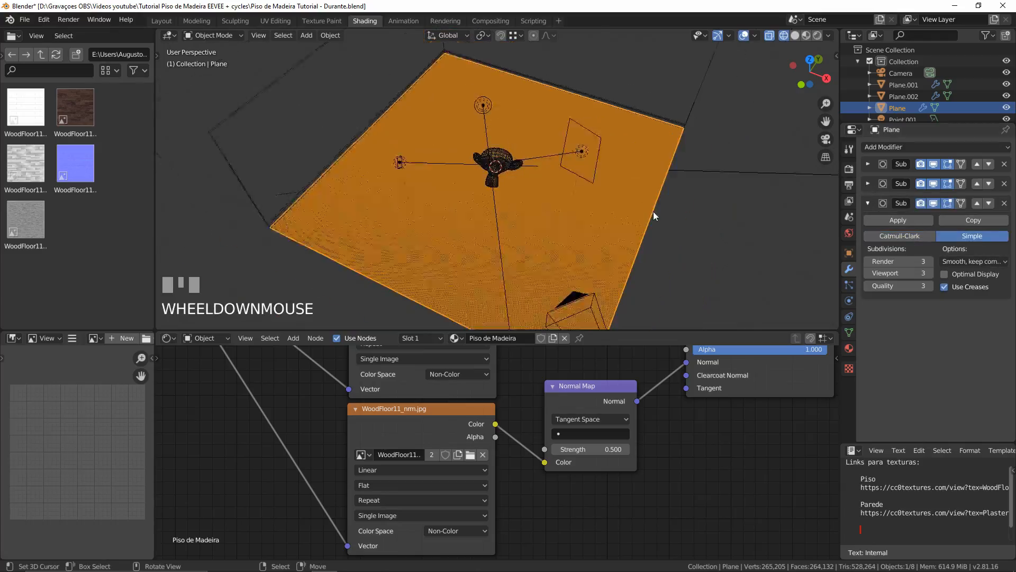
pyautogui.moveTo(654, 211); pyautogui.dragTo(606, 189, button='middle')
pyautogui.scroll(3, 557, 161)
pyautogui.scroll(3, 524, 182)
pyautogui.moveTo(525, 182); pyautogui.dragTo(584, 193, button='middle')
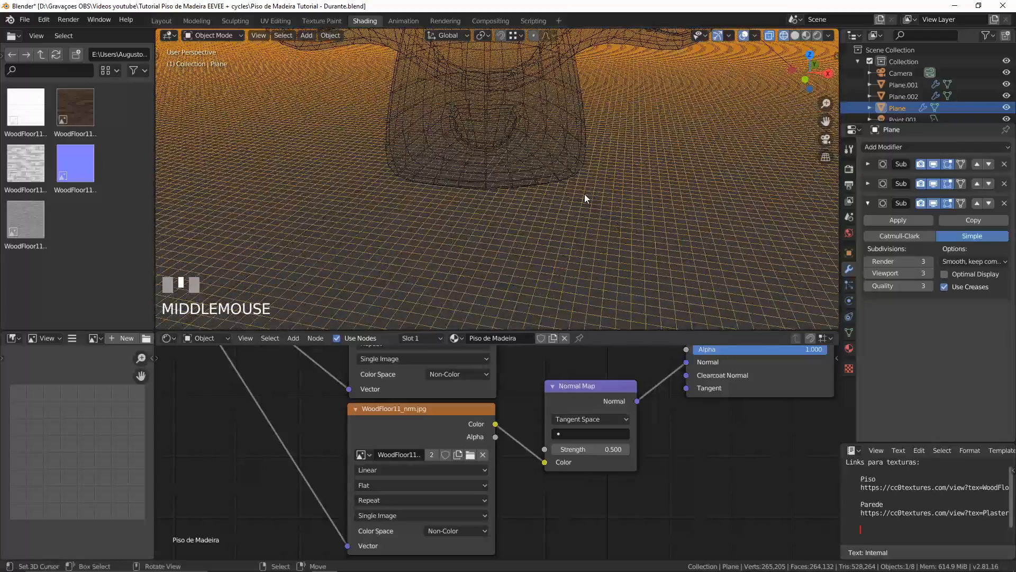
# Switch the scene from wireframe to rendered display and view the floor around the monkey head
pyautogui.scroll(-3, 528, 187)
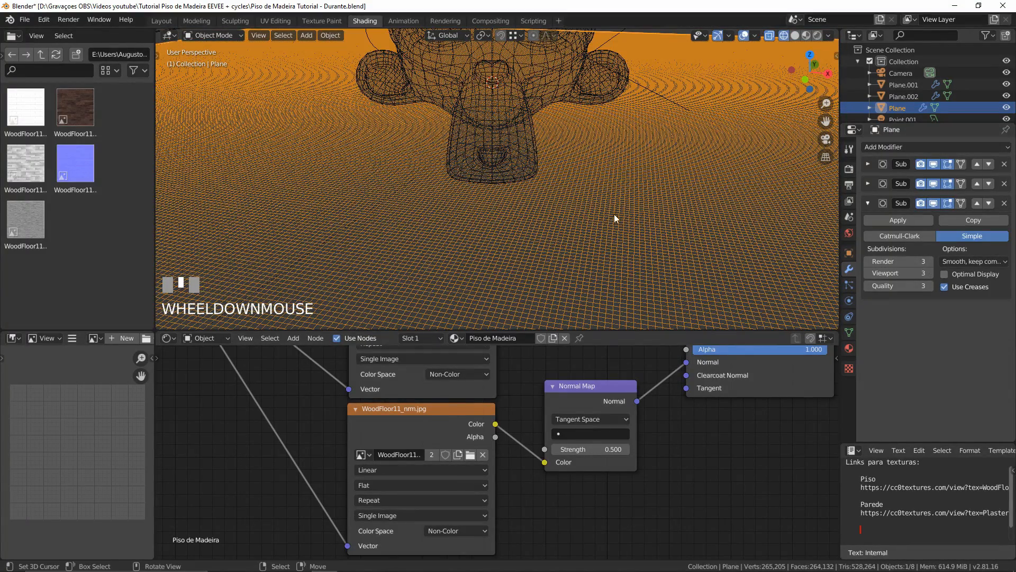
pyautogui.scroll(-3, 588, 179)
pyautogui.moveTo(588, 179); pyautogui.dragTo(501, 186, button='middle')
pyautogui.scroll(-3, 519, 211)
pyautogui.scroll(3, 499, 186)
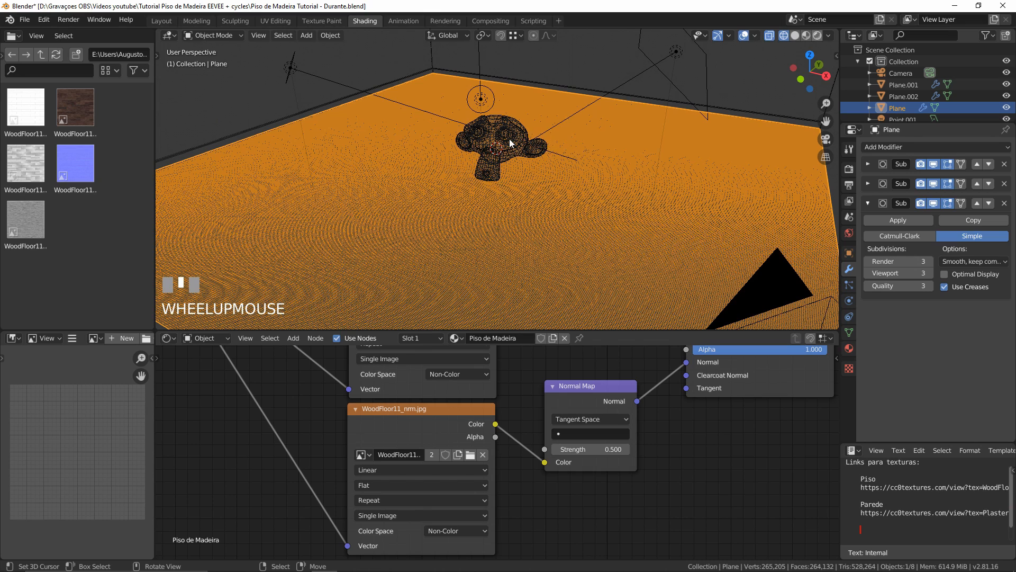
pyautogui.click(818, 35)
pyautogui.scroll(4, 539, 150)
pyautogui.moveTo(539, 150)
pyautogui.mouseDown(button='middle')
pyautogui.moveTo(643, 156)
pyautogui.moveTo(573, 154)
pyautogui.moveTo(568, 208)
pyautogui.mouseUp(button='middle')
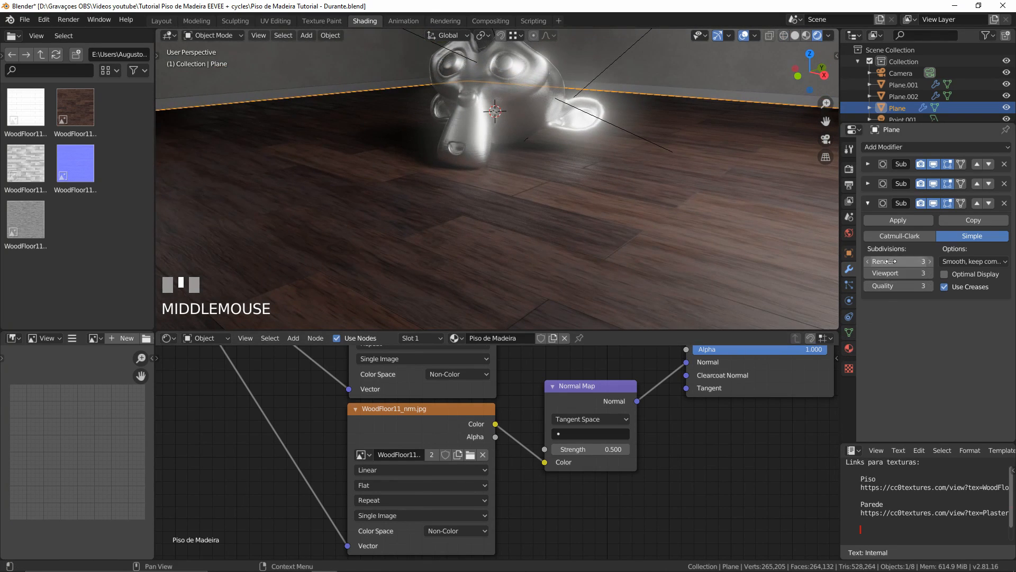
# Collapse the third Subdivision Surface modifier and add a Displace modifier to the floor plane
pyautogui.click(867, 202)
pyautogui.click(904, 148)
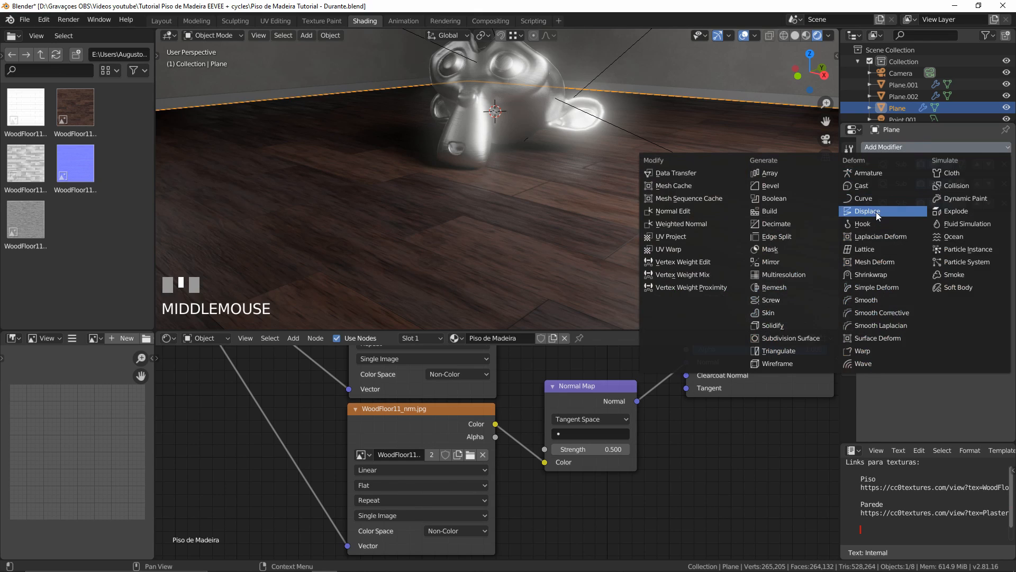
pyautogui.press('Return')
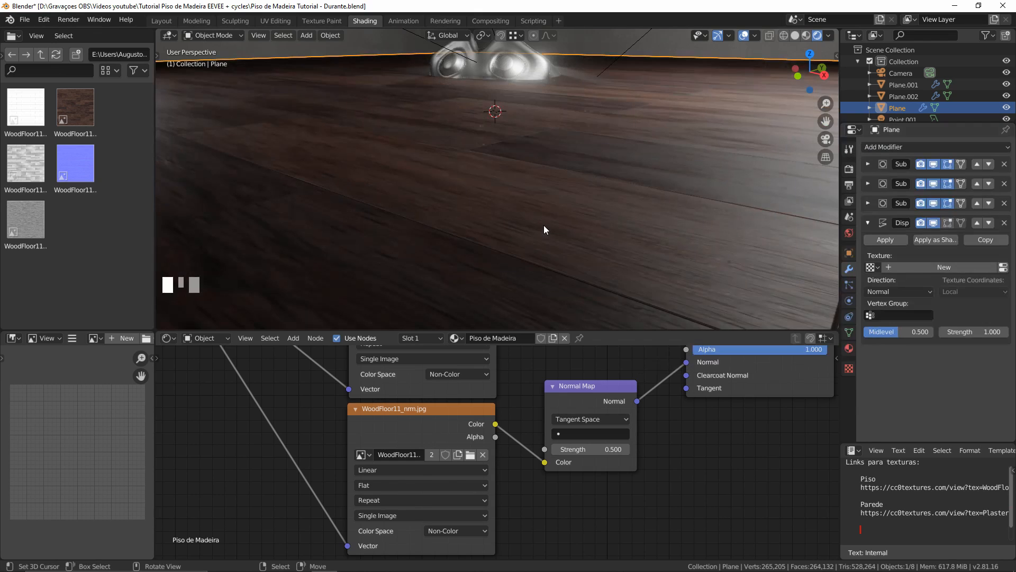
pyautogui.scroll(-4, 550, 225)
pyautogui.moveTo(573, 205); pyautogui.dragTo(576, 216, button='middle')
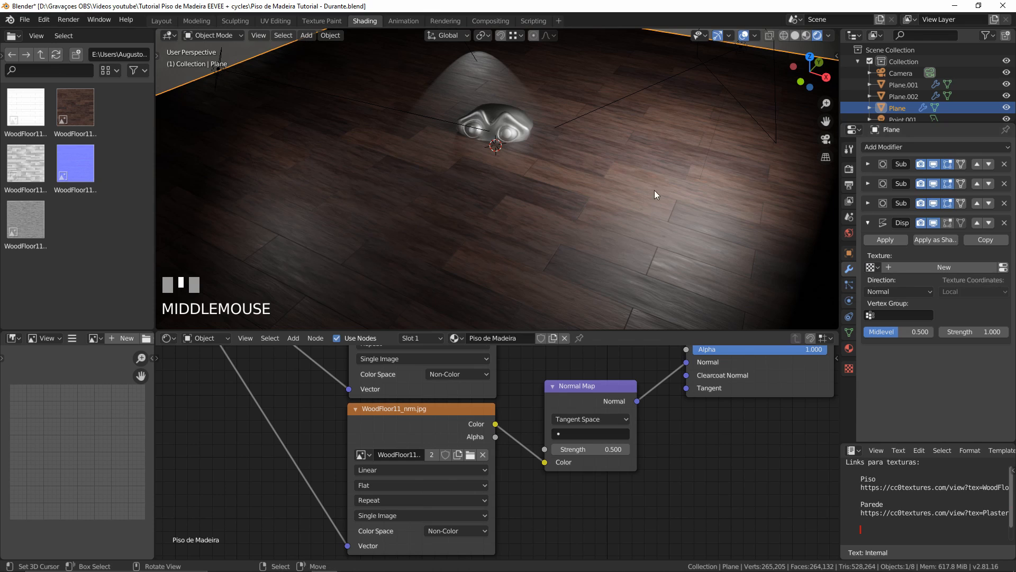
# Create a new texture for the floor's Displace modifier and open its settings, keeping the Image or Movie type
pyautogui.click(930, 268)
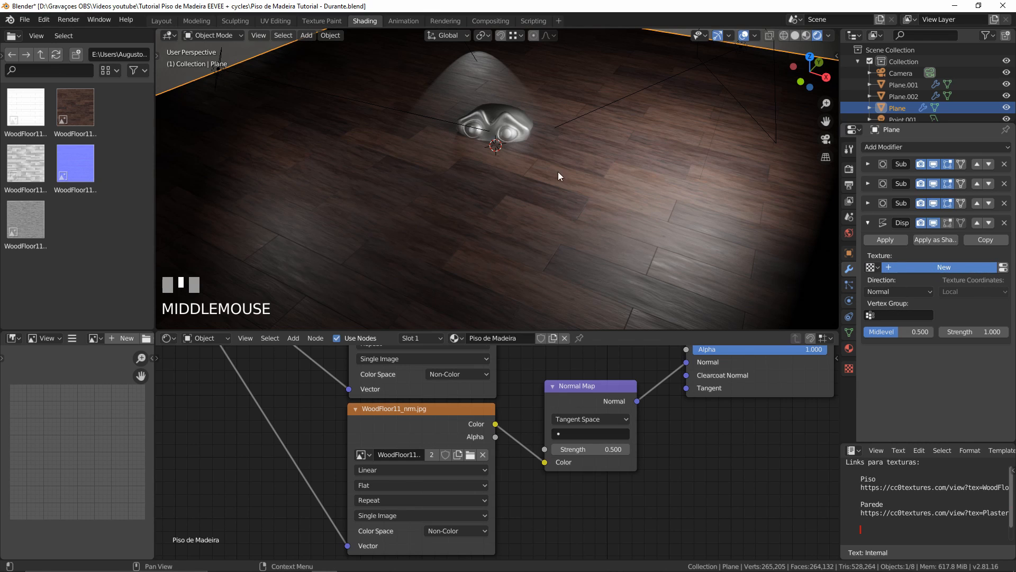
pyautogui.click(580, 205)
pyautogui.moveTo(557, 171); pyautogui.dragTo(418, 176, button='middle')
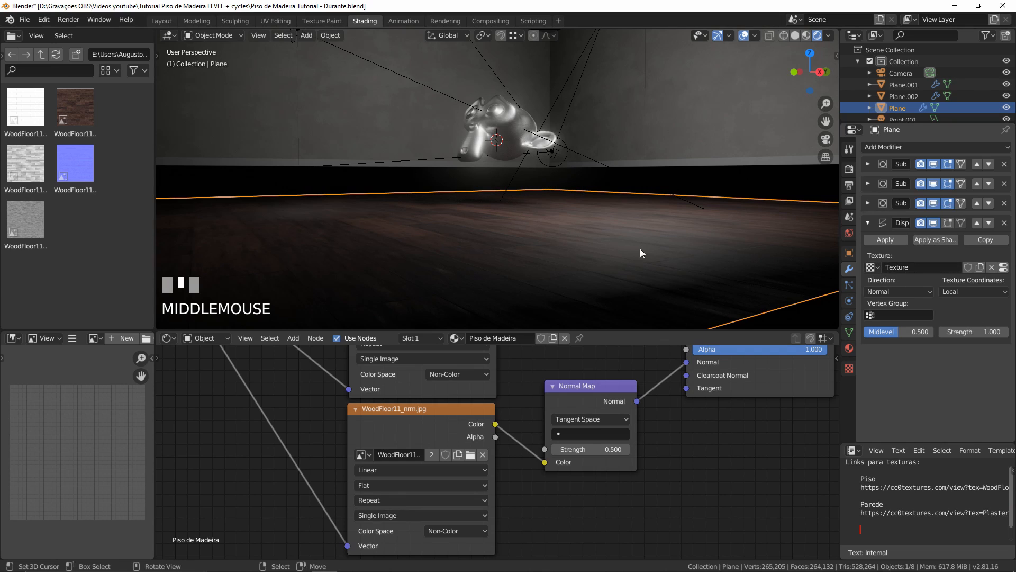
pyautogui.click(1003, 268)
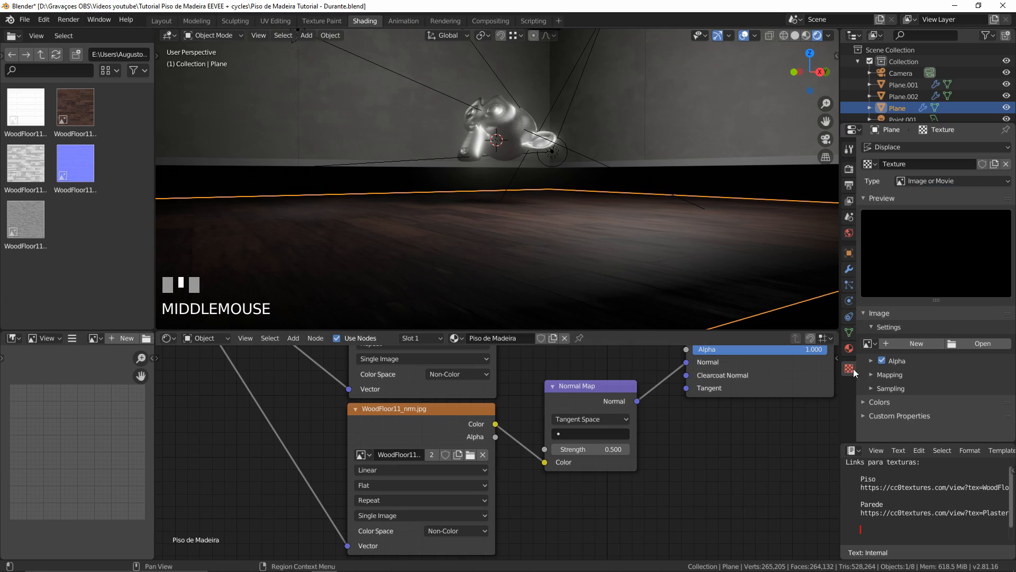
pyautogui.click(948, 181)
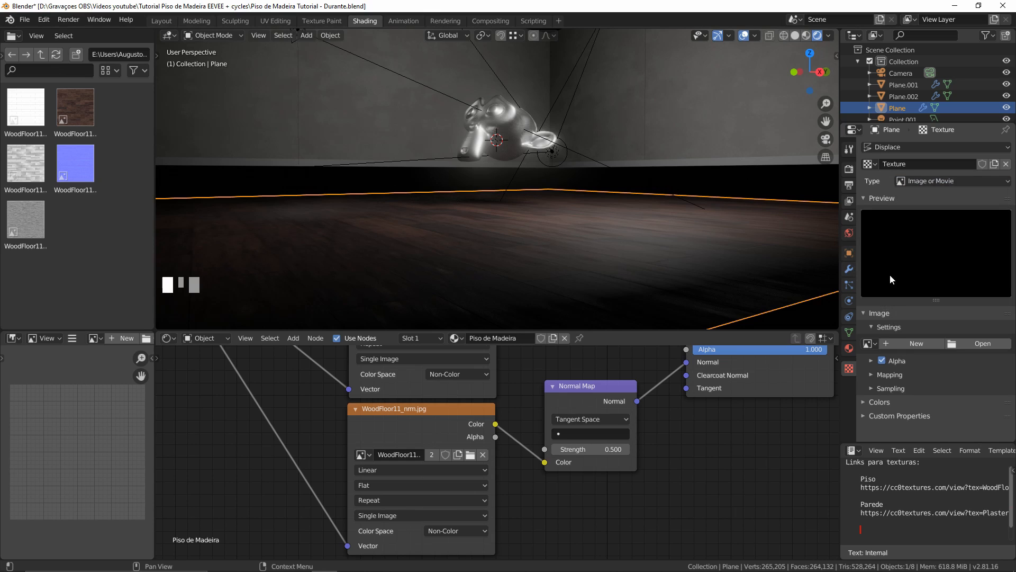
# Load WoodFloor11_disp.jpg from the [4K]WoodFloor11 folder as the displacement texture's image, using the folder path copied from File Explorer
pyautogui.click(970, 344)
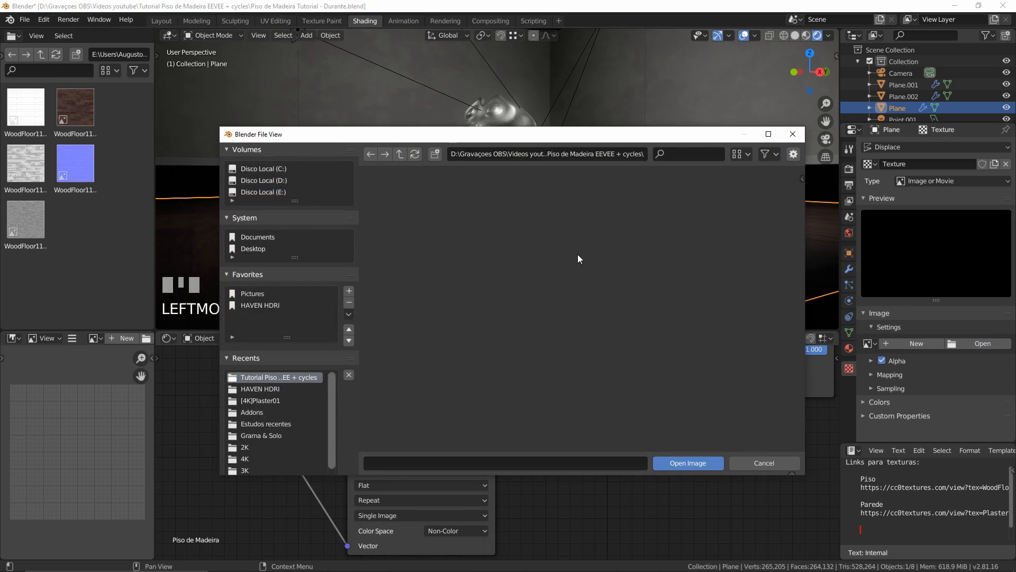
pyautogui.hotkey('alt', 'Tab')
pyautogui.click(751, 121)
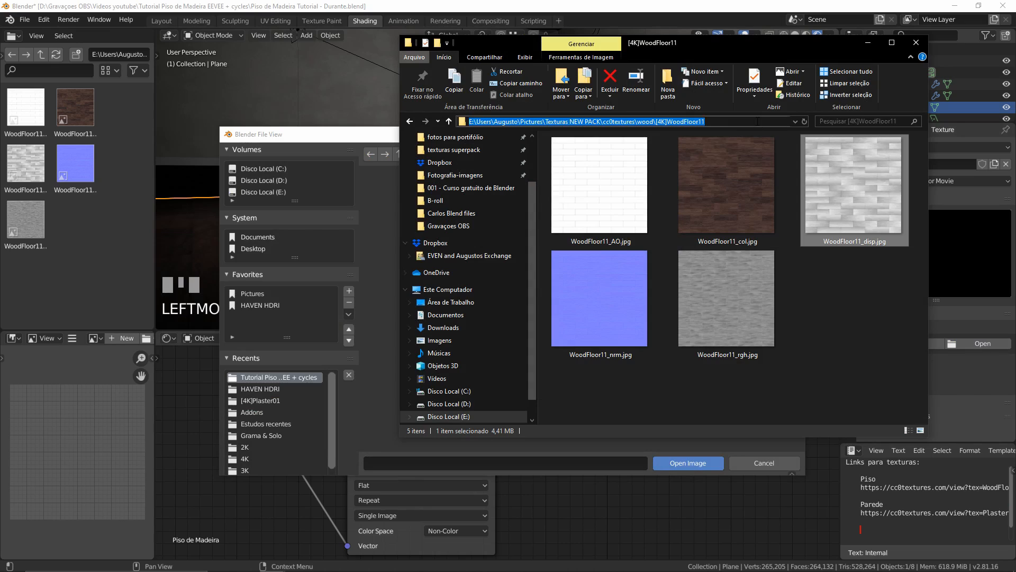
pyautogui.hotkey('alt', 'Tab')
pyautogui.click(594, 153)
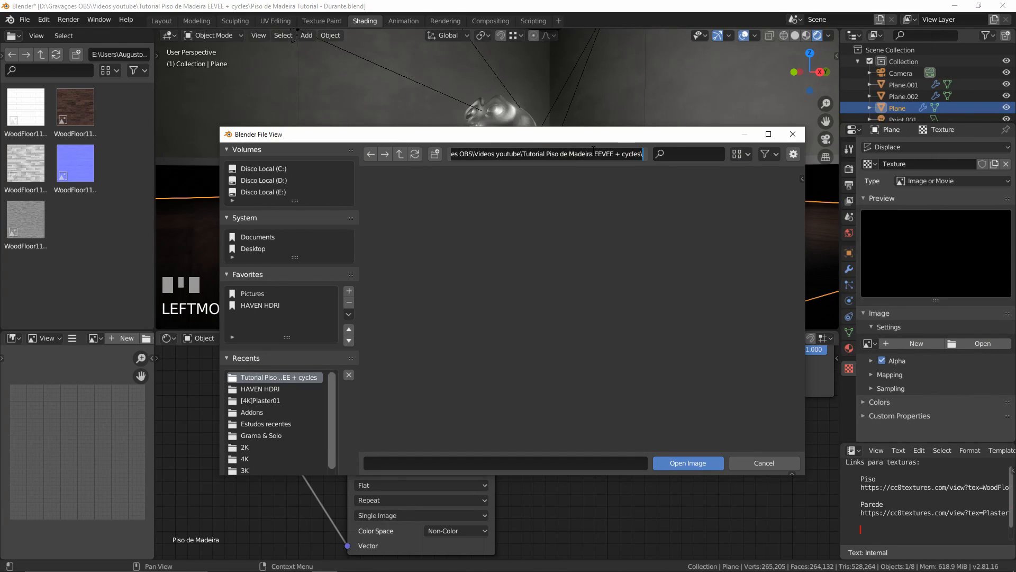
pyautogui.hotkey('ctrl', 'v')
pyautogui.press('Return')
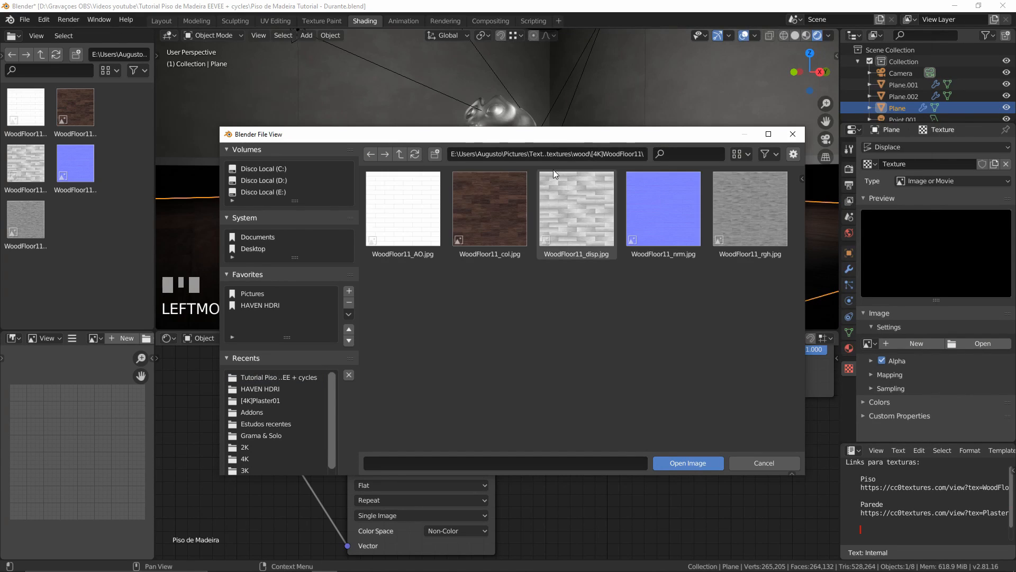
pyautogui.click(568, 203)
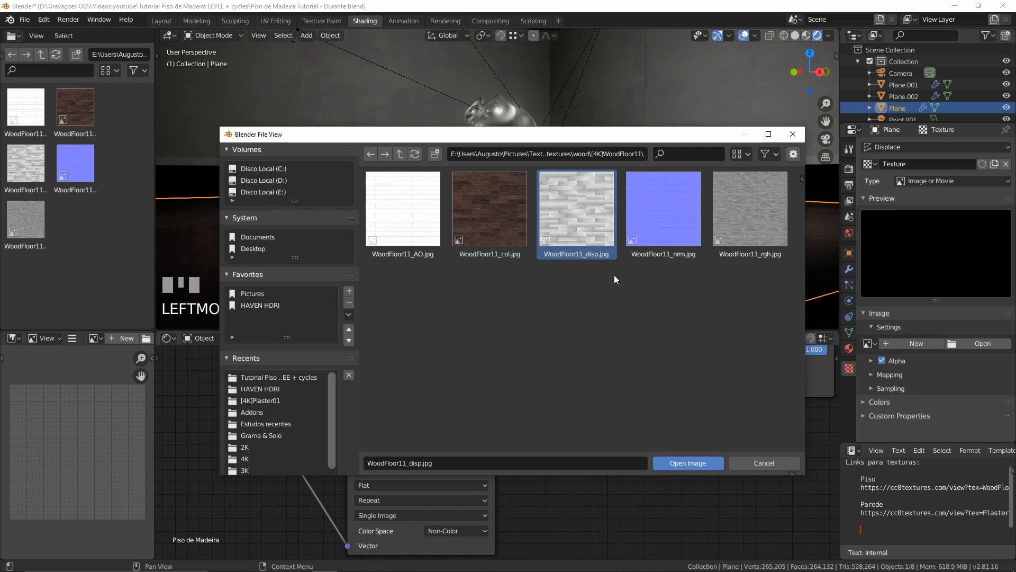
pyautogui.click(688, 463)
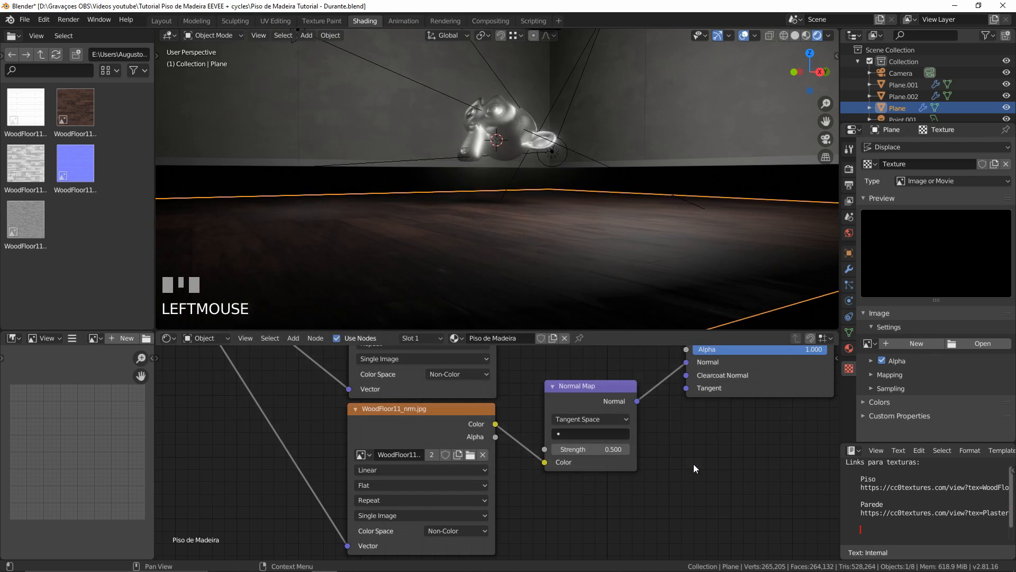
# Inspect the displaced floor and try a Displace strength of 0.1
pyautogui.scroll(-2, 572, 185)
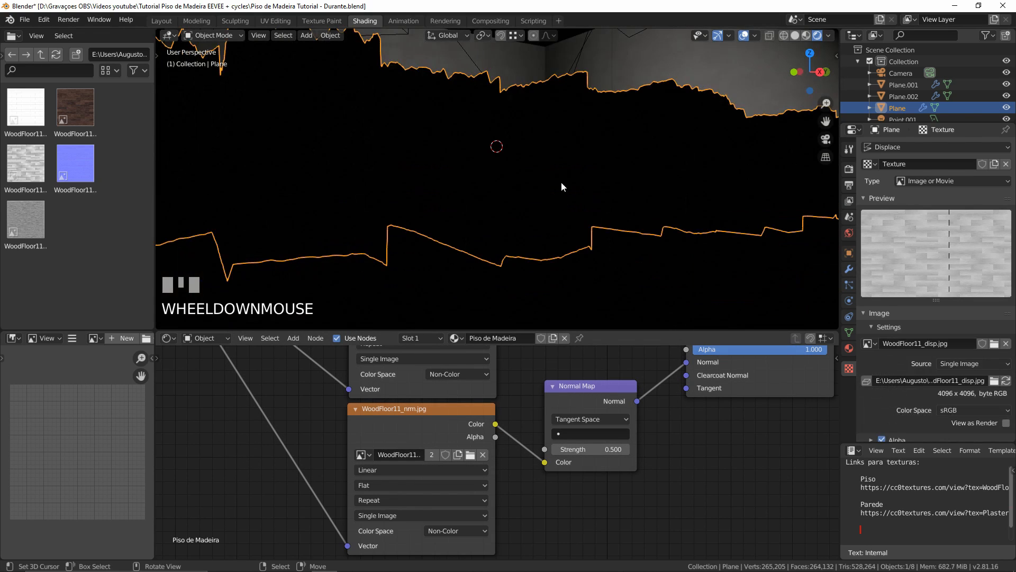
pyautogui.moveTo(561, 182); pyautogui.dragTo(533, 191, button='middle')
pyautogui.scroll(2, 547, 198)
pyautogui.scroll(1, 491, 177)
pyautogui.scroll(-1, 533, 190)
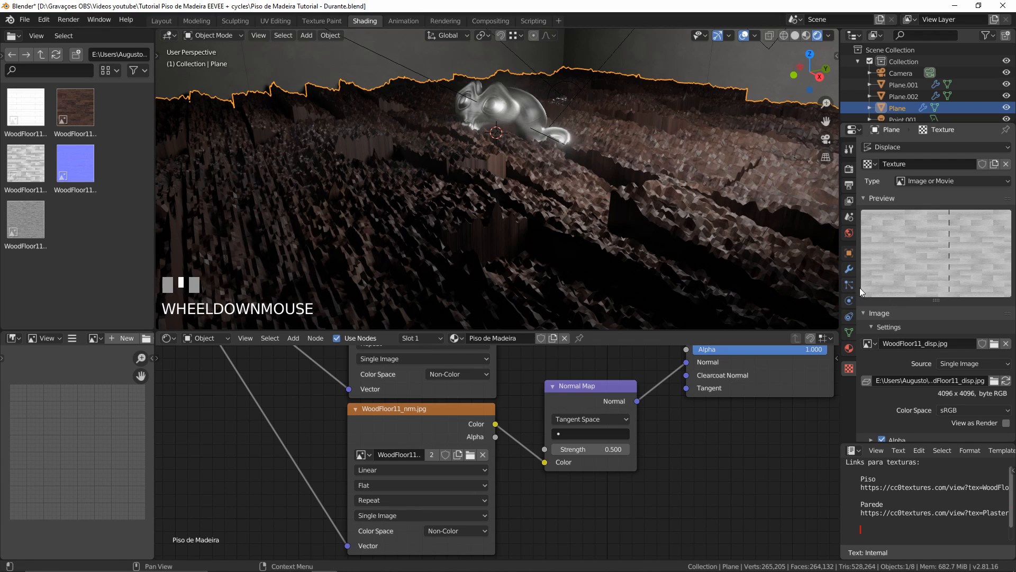
pyautogui.click(849, 269)
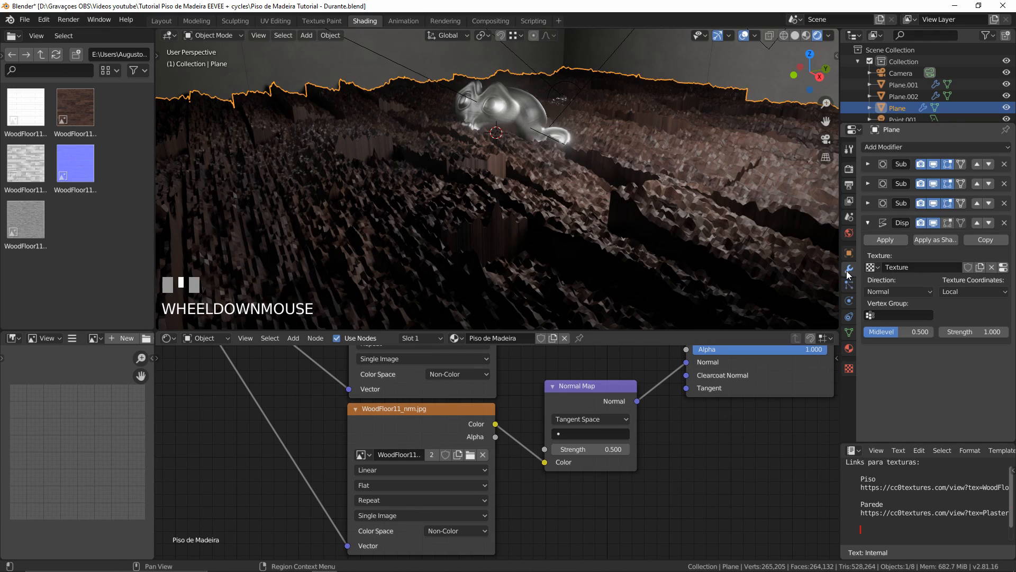
pyautogui.click(969, 328)
pyautogui.write('.1')
pyautogui.press('KP_Enter')
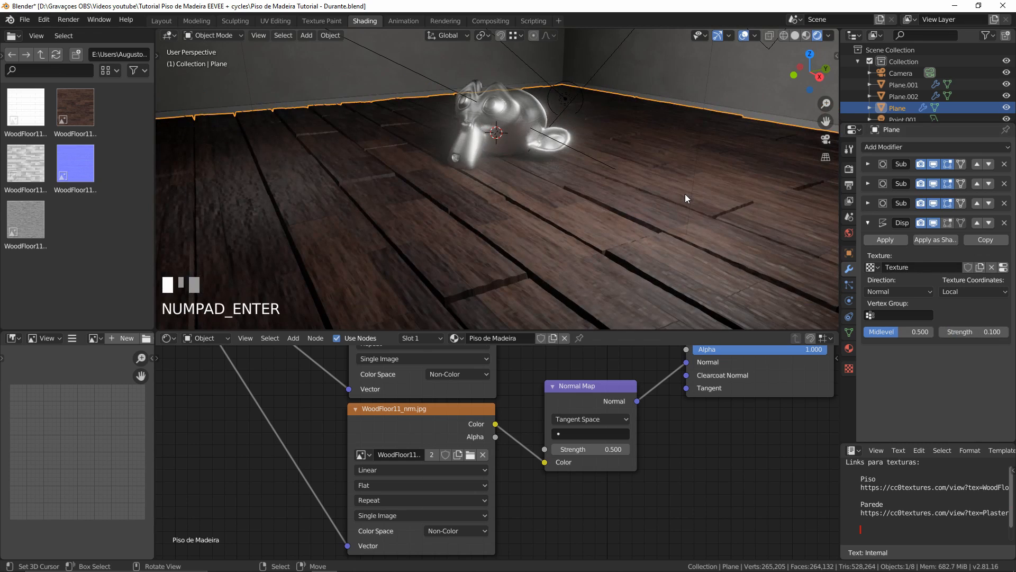
pyautogui.moveTo(471, 195); pyautogui.dragTo(533, 195, button='middle')
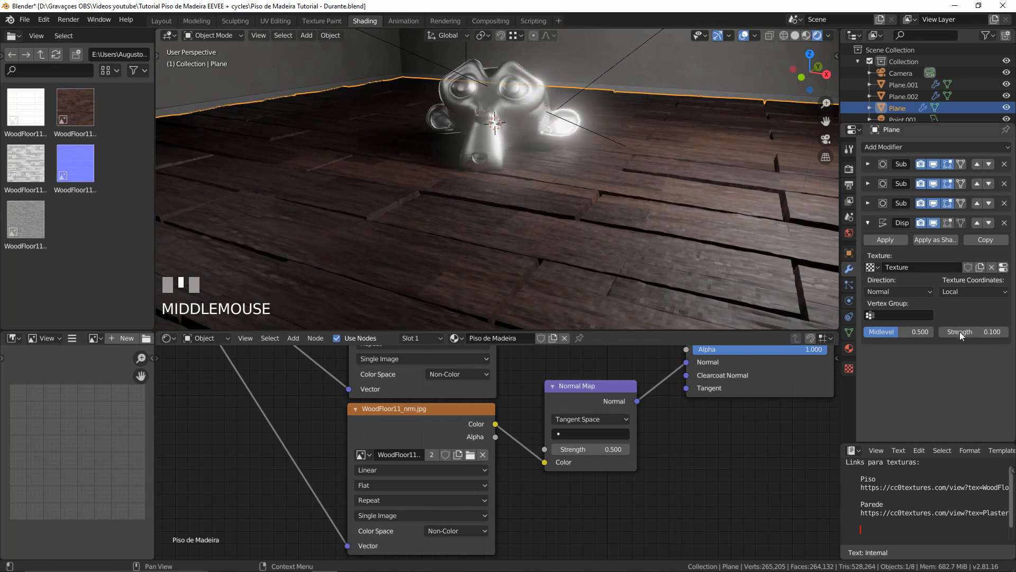
# Try a Displace strength of 0.02 on the floor
pyautogui.click(974, 329)
pyautogui.write('.02')
pyautogui.press('KP_Enter')
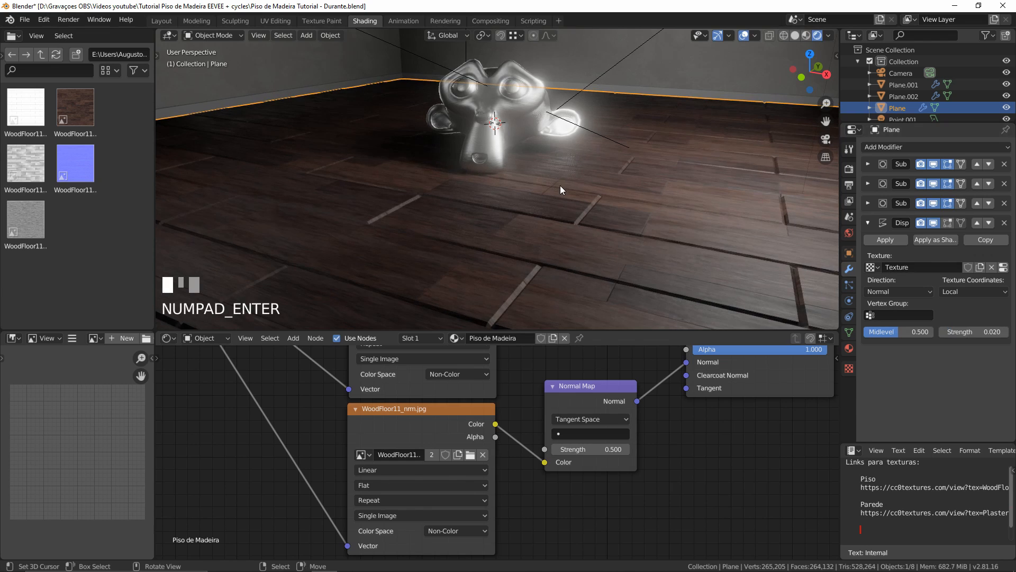
pyautogui.moveTo(561, 186)
pyautogui.mouseDown(button='middle')
pyautogui.moveTo(539, 183)
pyautogui.moveTo(609, 208)
pyautogui.moveTo(567, 191)
pyautogui.mouseUp(button='middle')
# Set the floor's Displace strength to 0.01 and check the relief between the boards
pyautogui.click(974, 332)
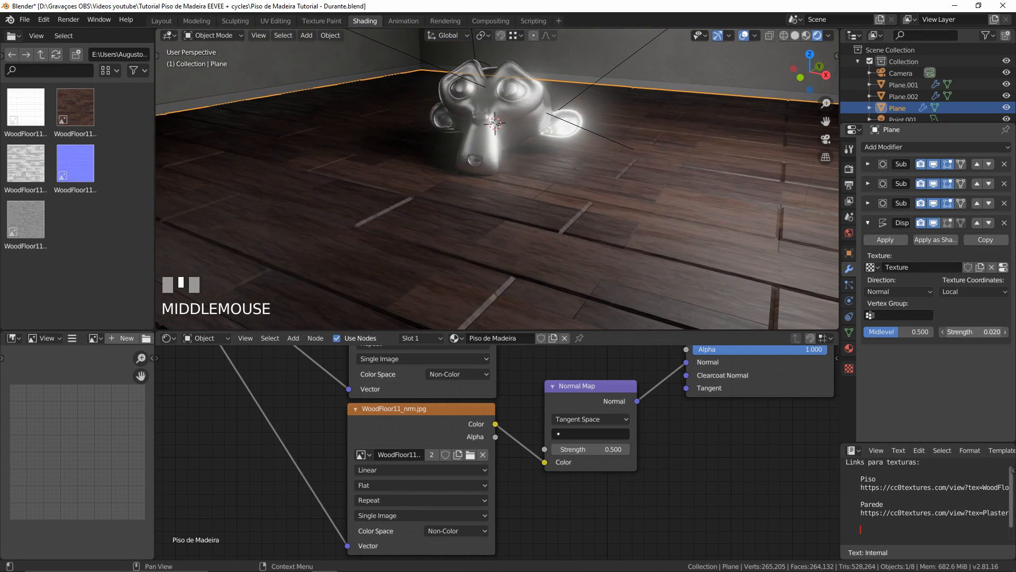
pyautogui.write('.01')
pyautogui.press('KP_Enter')
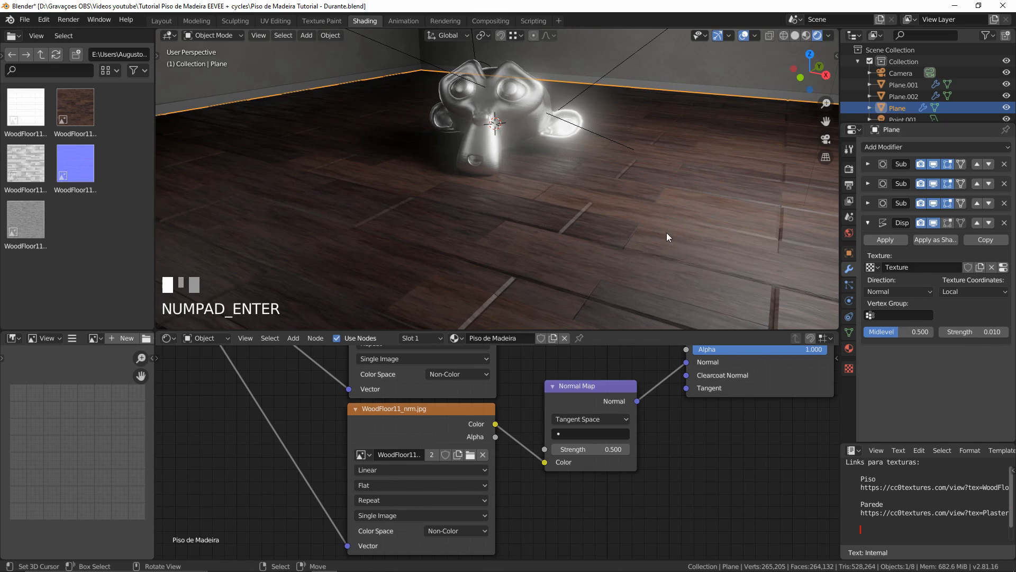
pyautogui.moveTo(666, 232); pyautogui.dragTo(640, 233, button='middle')
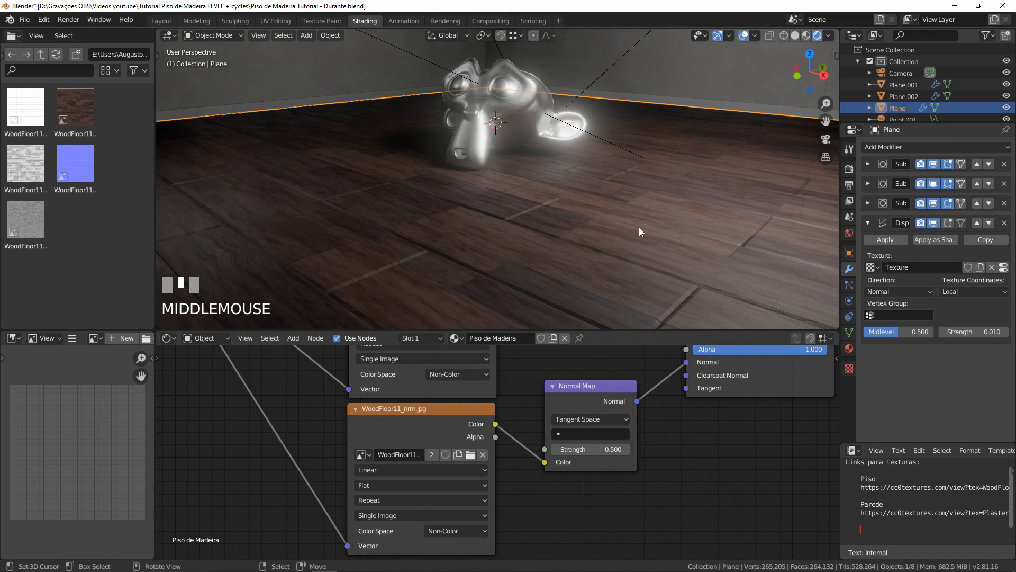
# Set the Displace modifier's texture coordinates to UV with UVMap as the UV map, matching the material's Texture Coordinate node
pyautogui.scroll(-2, 454, 374)
pyautogui.moveTo(358, 394); pyautogui.dragTo(571, 466, button='middle')
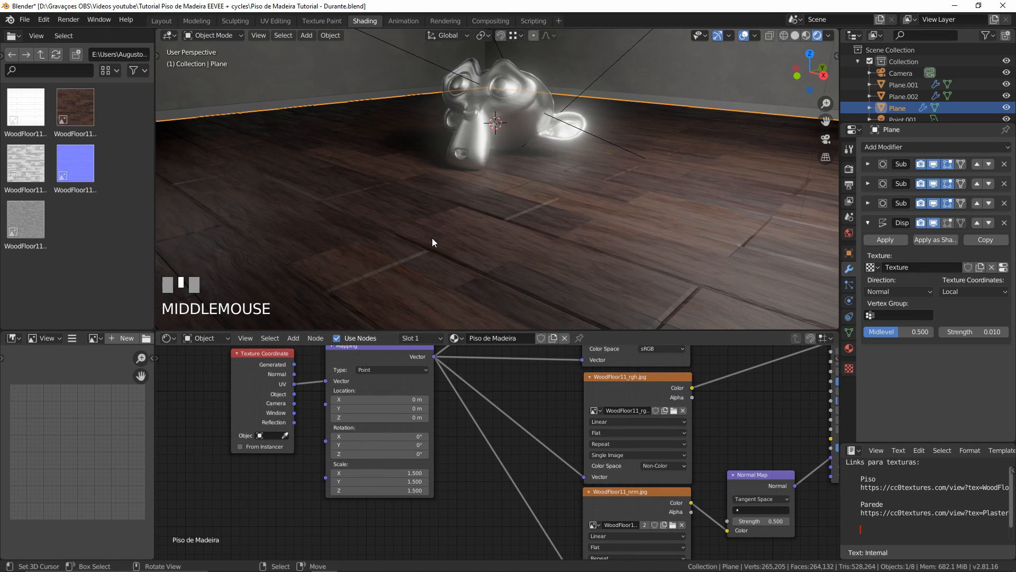
pyautogui.moveTo(576, 165)
pyautogui.mouseDown(button='middle')
pyautogui.moveTo(586, 200)
pyautogui.moveTo(582, 164)
pyautogui.mouseUp(button='middle')
pyautogui.moveTo(284, 382); pyautogui.dragTo(282, 379, button='right')
pyautogui.click(957, 291)
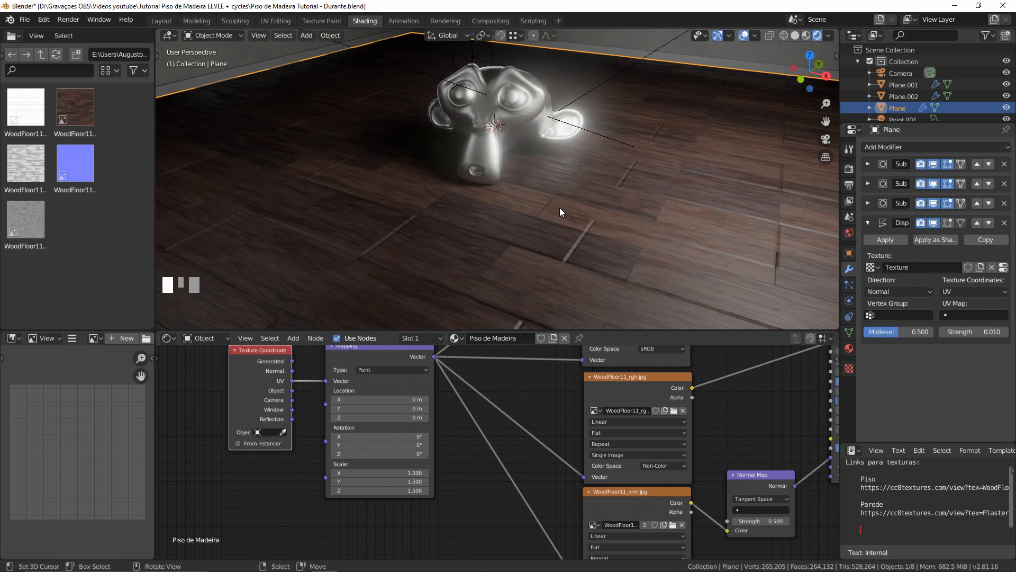
pyautogui.click(975, 315)
pyautogui.click(972, 304)
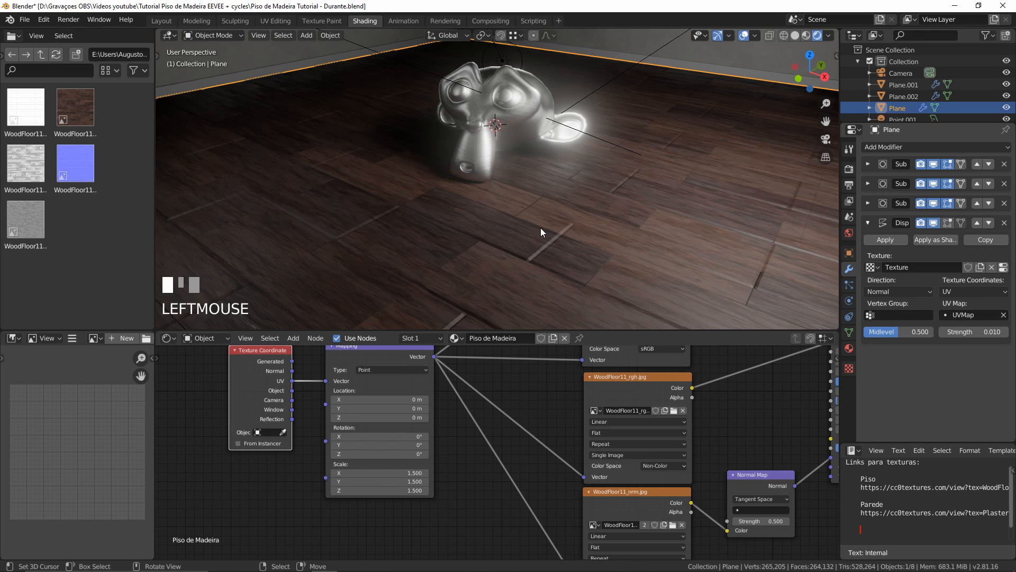
# Set the wood material's Mapping node scale to 1 on X, Y and Z
pyautogui.moveTo(381, 473); pyautogui.dragTo(382, 473)
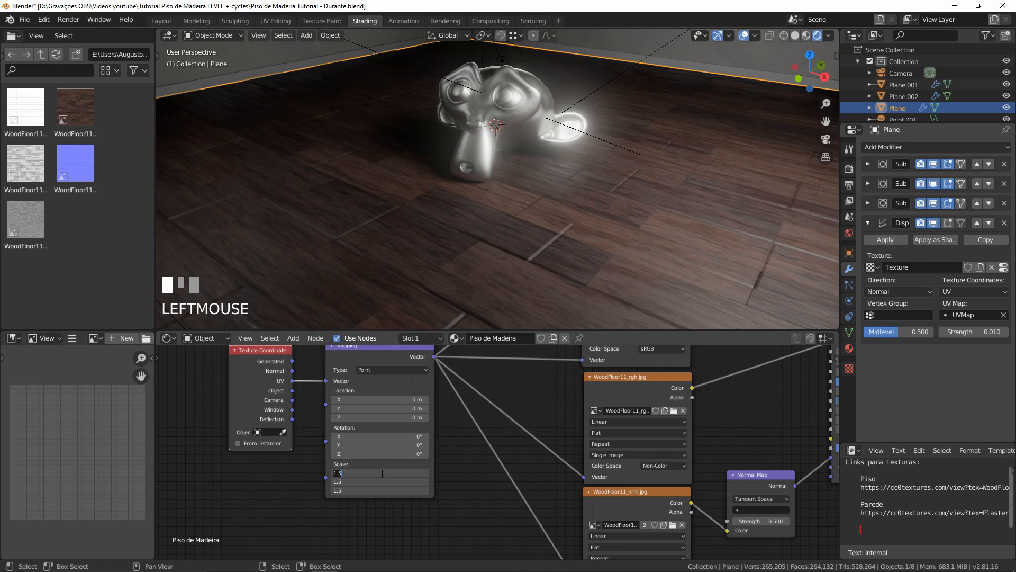
pyautogui.write('1')
pyautogui.press('Return')
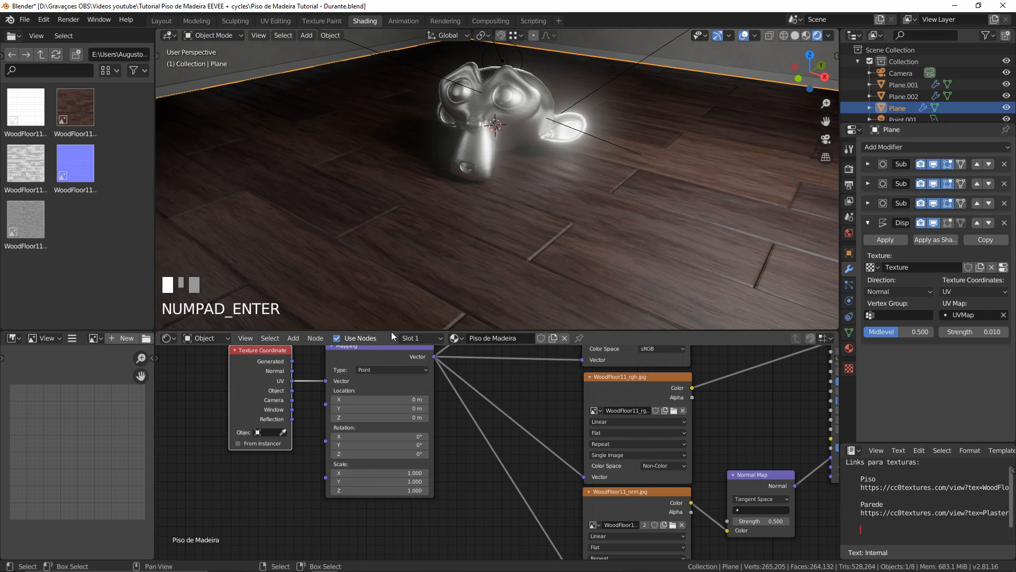
pyautogui.moveTo(546, 236); pyautogui.dragTo(538, 202, button='middle')
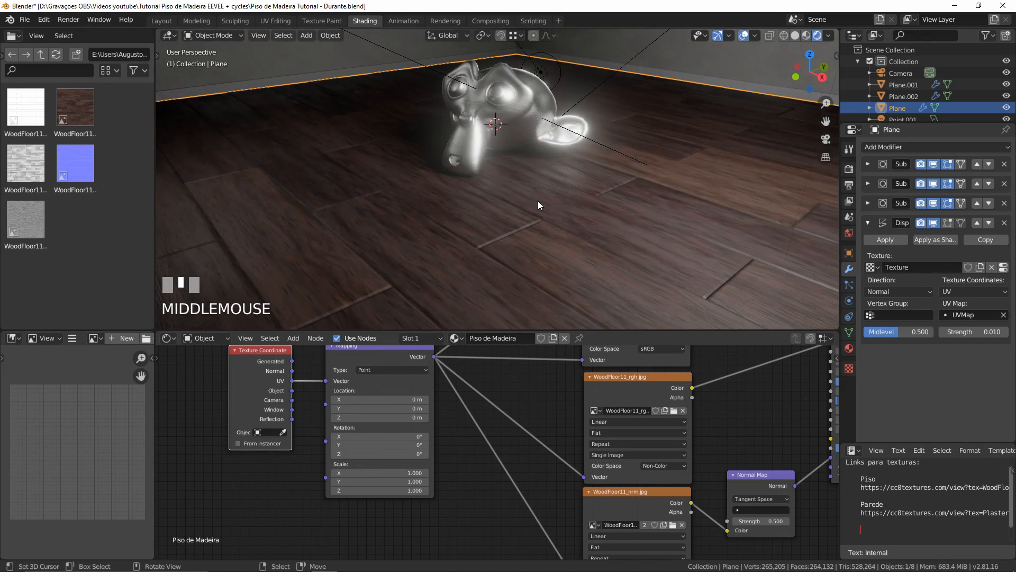
# Examine the displaced floor through the camera, deselect everything and view the whole room
pyautogui.press('KP_0')
pyautogui.scroll(-3, 537, 201)
pyautogui.scroll(1, 562, 196)
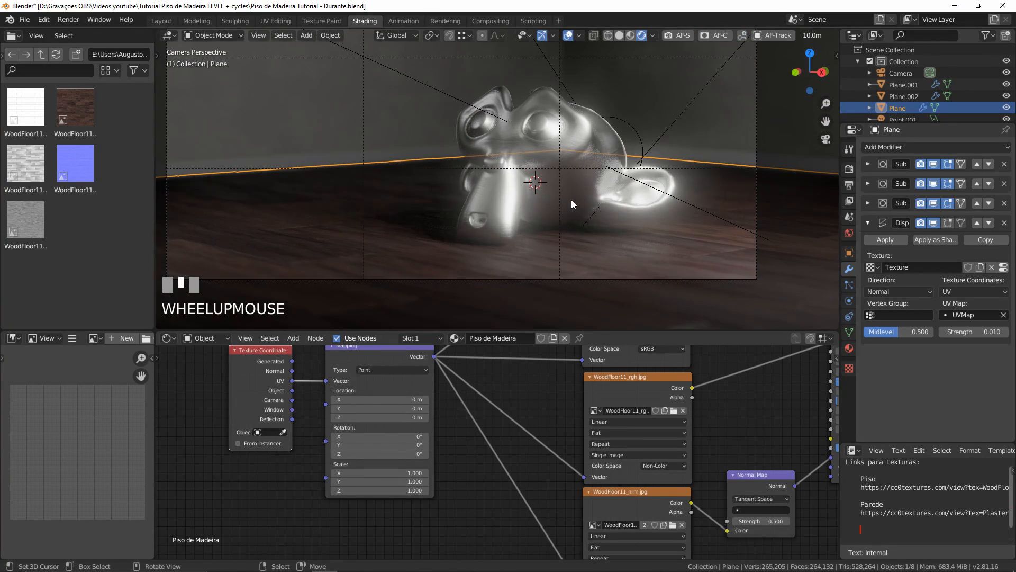
pyautogui.keyDown('shift'); pyautogui.moveTo(575, 201); pyautogui.dragTo(694, 200, button='middle'); pyautogui.keyUp('shift')
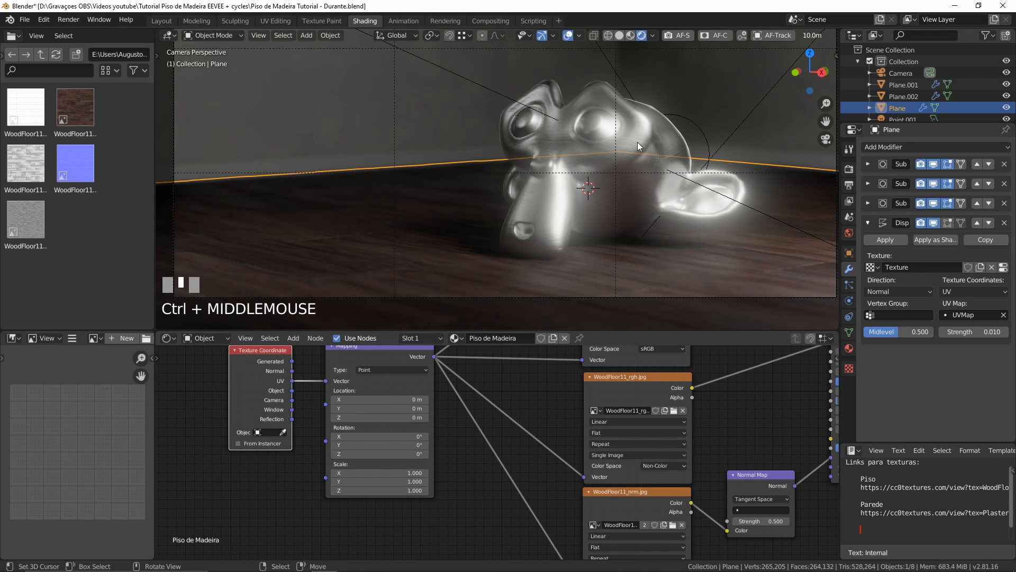
pyautogui.hotkey('alt', 'a')
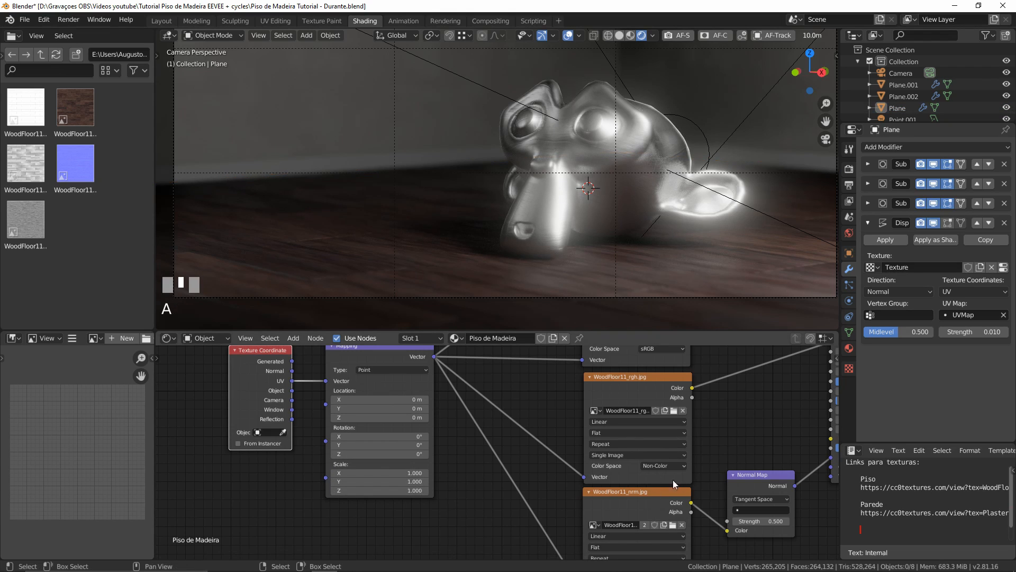
pyautogui.moveTo(672, 480); pyautogui.dragTo(615, 431, button='middle')
pyautogui.moveTo(643, 228); pyautogui.dragTo(576, 199, button='middle')
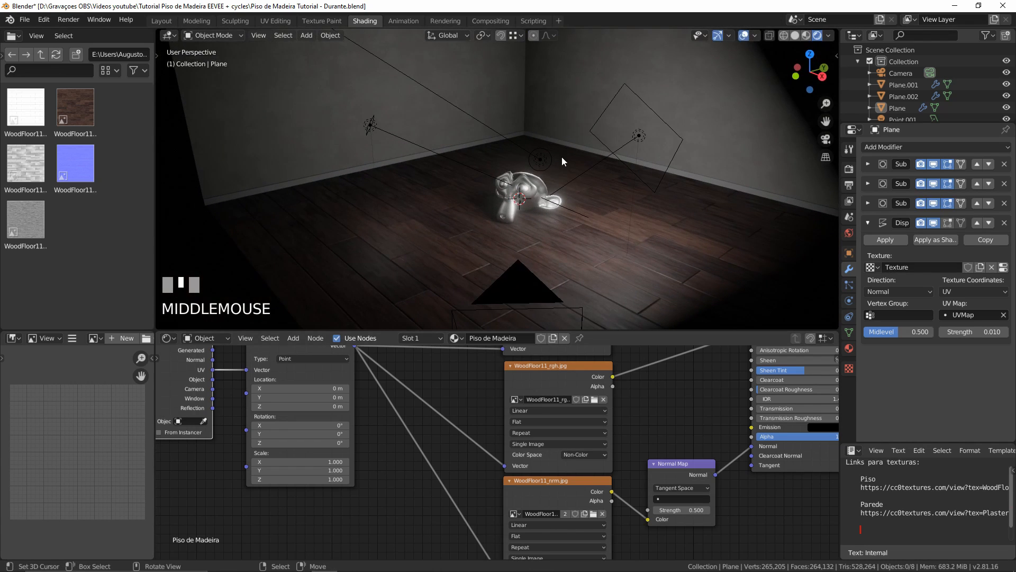
# Remove the Displace modifier from the floor plane and check the floor around the monkey head
pyautogui.scroll(3, 599, 165)
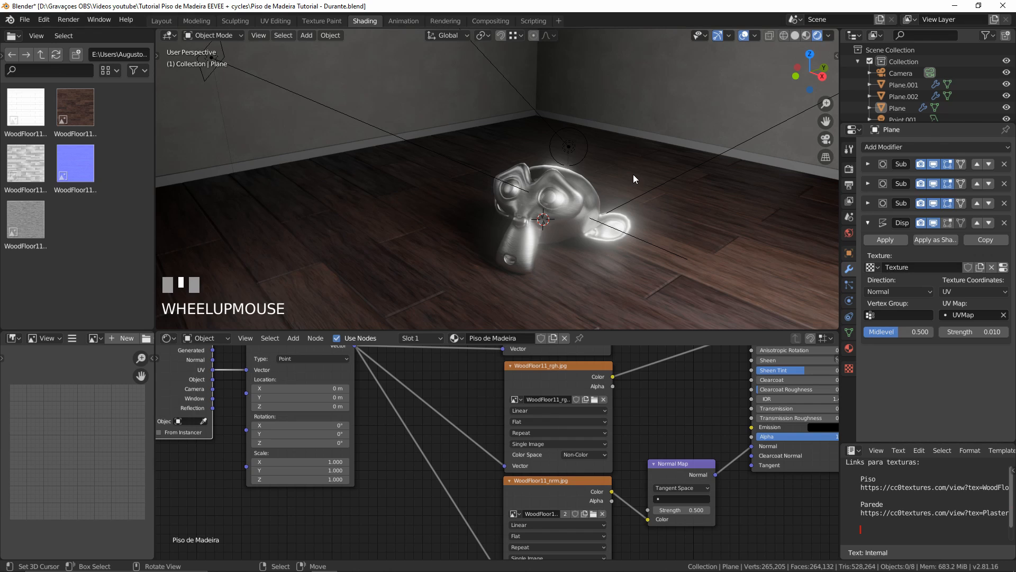
pyautogui.moveTo(633, 179); pyautogui.dragTo(655, 210, button='middle')
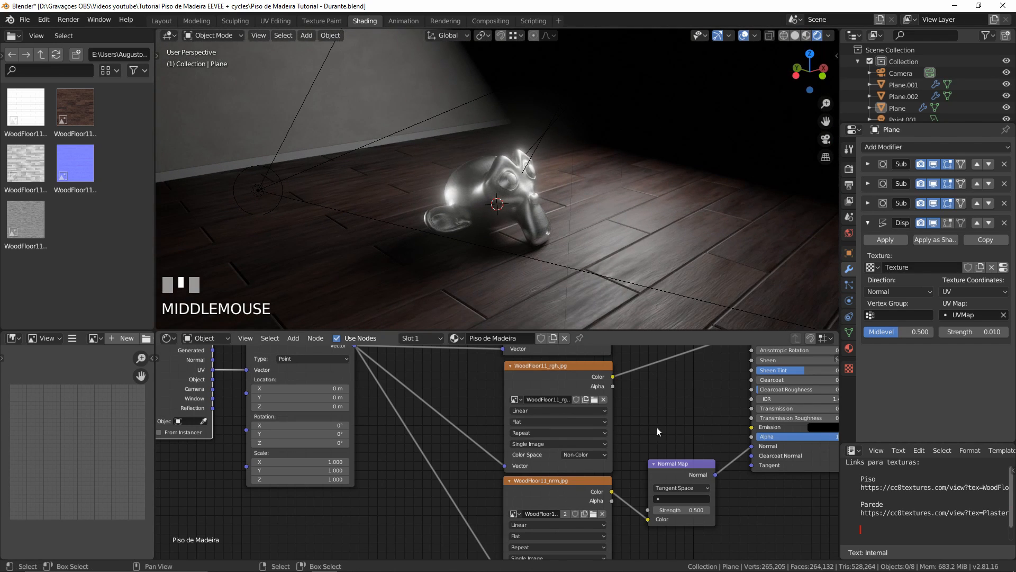
pyautogui.click(1003, 222)
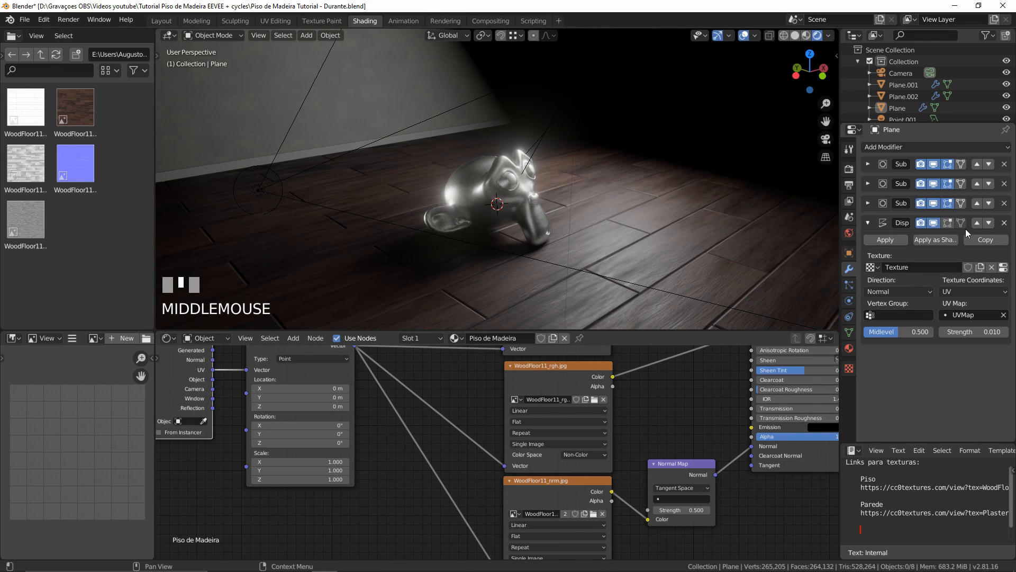
pyautogui.moveTo(611, 234); pyautogui.dragTo(573, 226, button='middle')
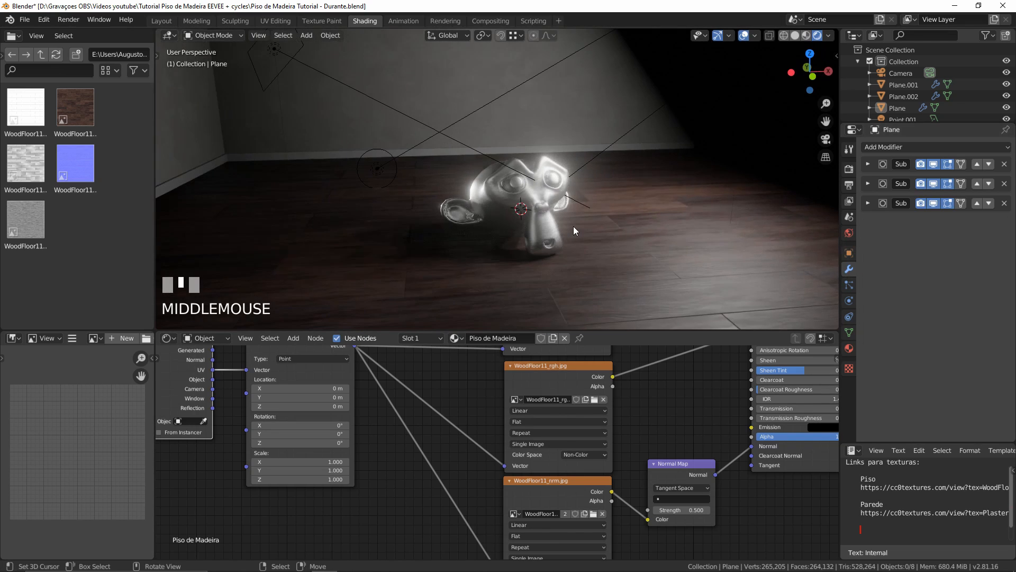
# Add WoodFloor11_disp.jpg to the floor's material below the normal texture and feed it the Mapping node's vector
pyautogui.rightClick(614, 242)
pyautogui.scroll(-3, 601, 448)
pyautogui.moveTo(605, 466); pyautogui.dragTo(527, 353, button='middle')
pyautogui.hotkey('alt', 'Tab')
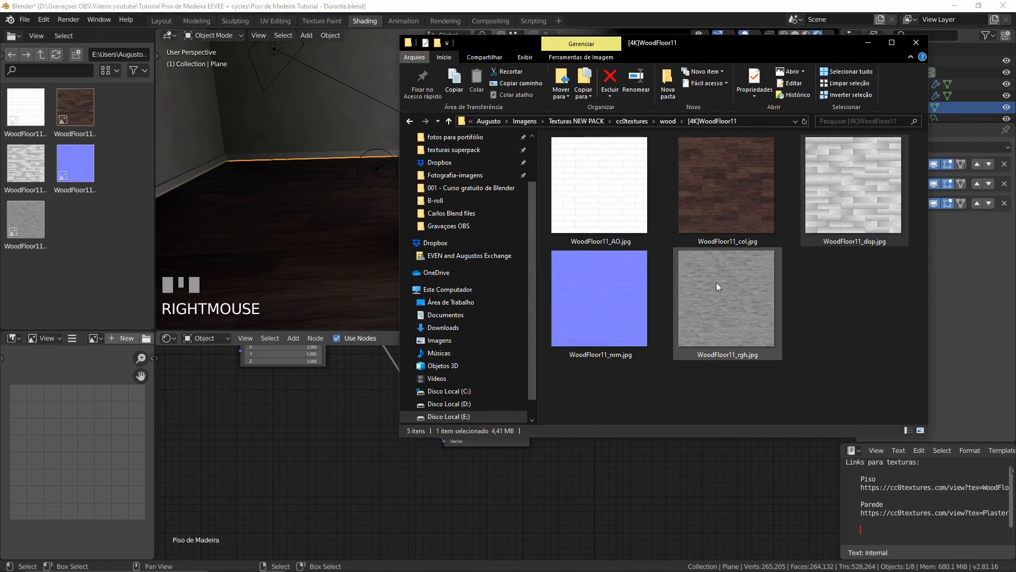
pyautogui.moveTo(869, 214); pyautogui.dragTo(473, 458)
pyautogui.scroll(-3, 455, 450)
pyautogui.moveTo(442, 439); pyautogui.dragTo(457, 479, button='middle')
pyautogui.scroll(-2, 456, 476)
pyautogui.scroll(-1, 395, 381)
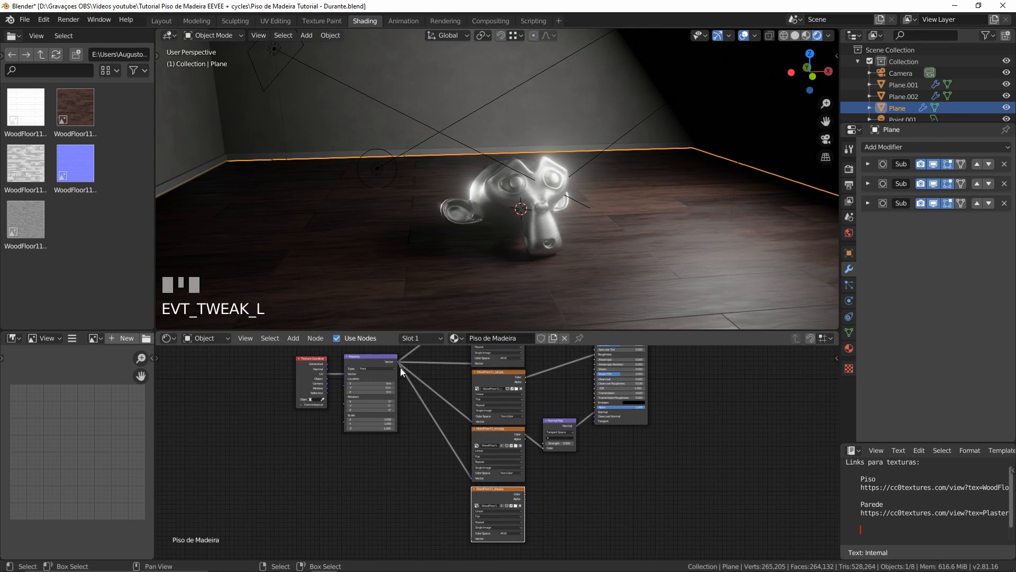
pyautogui.moveTo(397, 361); pyautogui.dragTo(471, 539)
# Set the WoodFloor11_disp.jpg texture node's color space to Non-Color
pyautogui.moveTo(471, 539); pyautogui.dragTo(512, 486, button='middle')
pyautogui.scroll(4, 512, 486)
pyautogui.click(517, 451)
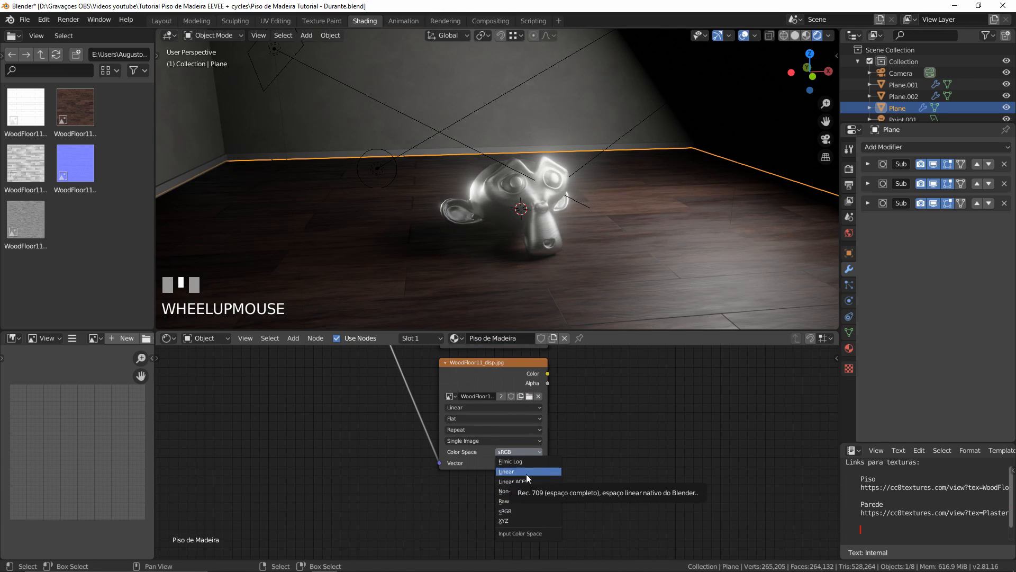
pyautogui.click(524, 491)
# Add a Displacement node beside the WoodFloor11_disp.jpg texture and connect the texture's color to its Normal input
pyautogui.moveTo(620, 384); pyautogui.dragTo(555, 415, button='middle')
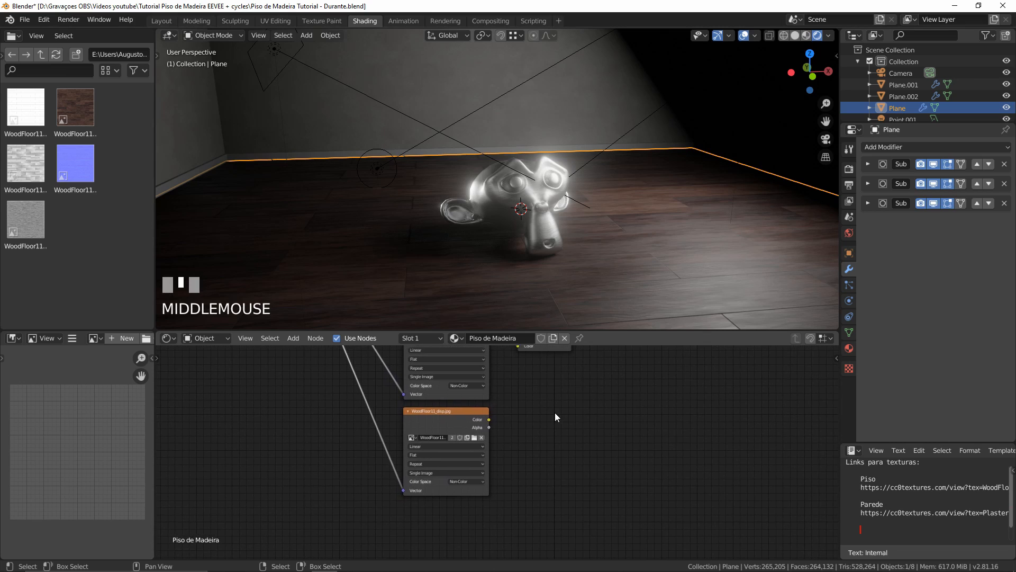
pyautogui.hotkey('shift', 'a')
pyautogui.moveTo(555, 412)
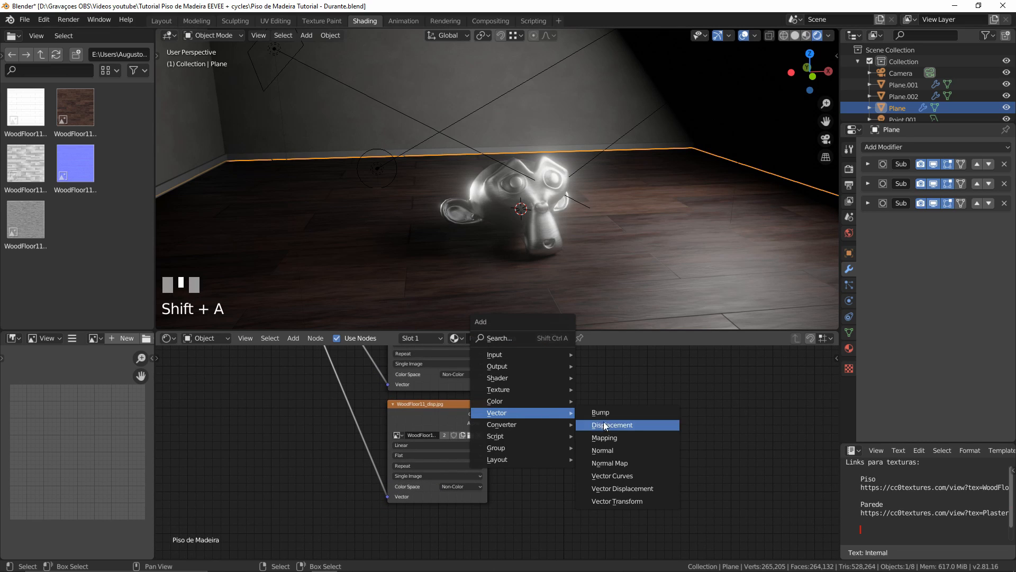
pyautogui.click(603, 422)
pyautogui.click(547, 395)
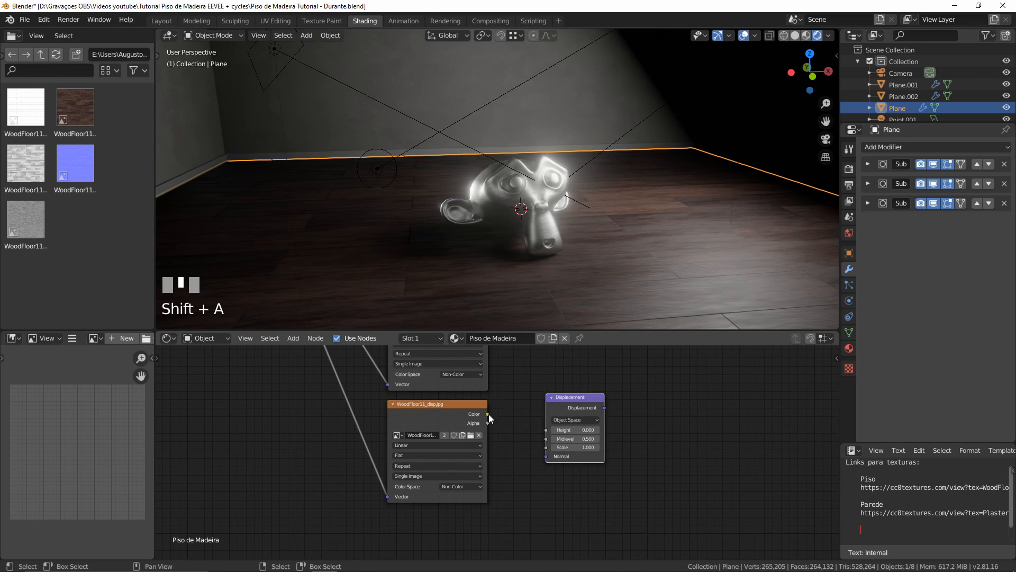
pyautogui.moveTo(488, 414); pyautogui.dragTo(546, 456)
# Place the Displacement node beneath the Material Output and connect it to the output's Displacement input
pyautogui.moveTo(583, 397); pyautogui.dragTo(605, 390)
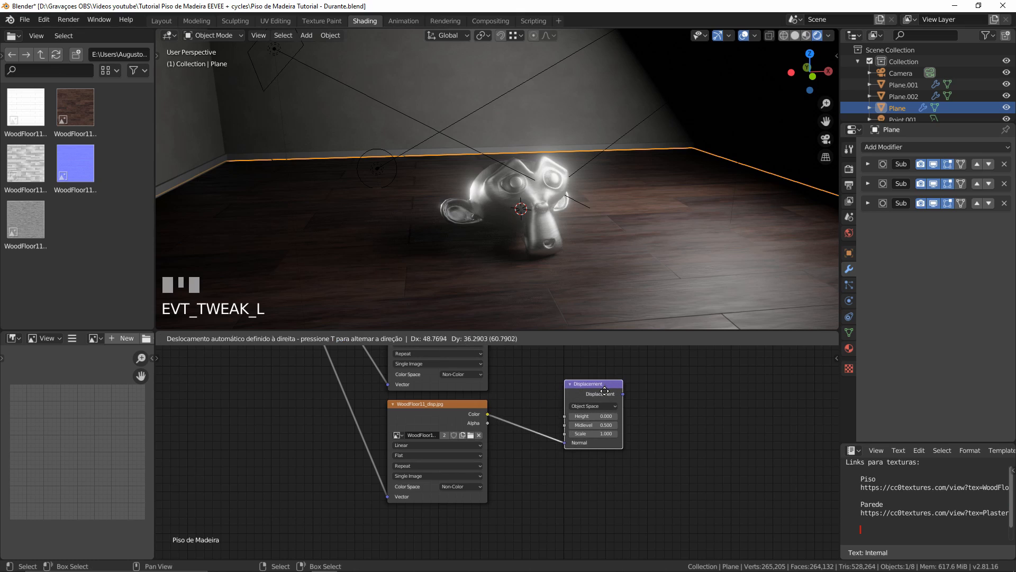
pyautogui.scroll(-3, 640, 353)
pyautogui.moveTo(638, 357); pyautogui.dragTo(565, 463, button='middle')
pyautogui.moveTo(502, 509); pyautogui.dragTo(456, 420)
pyautogui.scroll(4, 466, 410)
pyautogui.moveTo(467, 408); pyautogui.dragTo(560, 420, button='middle')
pyautogui.scroll(4, 557, 423)
pyautogui.moveTo(551, 419); pyautogui.dragTo(510, 404)
# Look through the camera and switch the render engine to Cycles
pyautogui.moveTo(551, 297); pyautogui.dragTo(528, 250, button='middle')
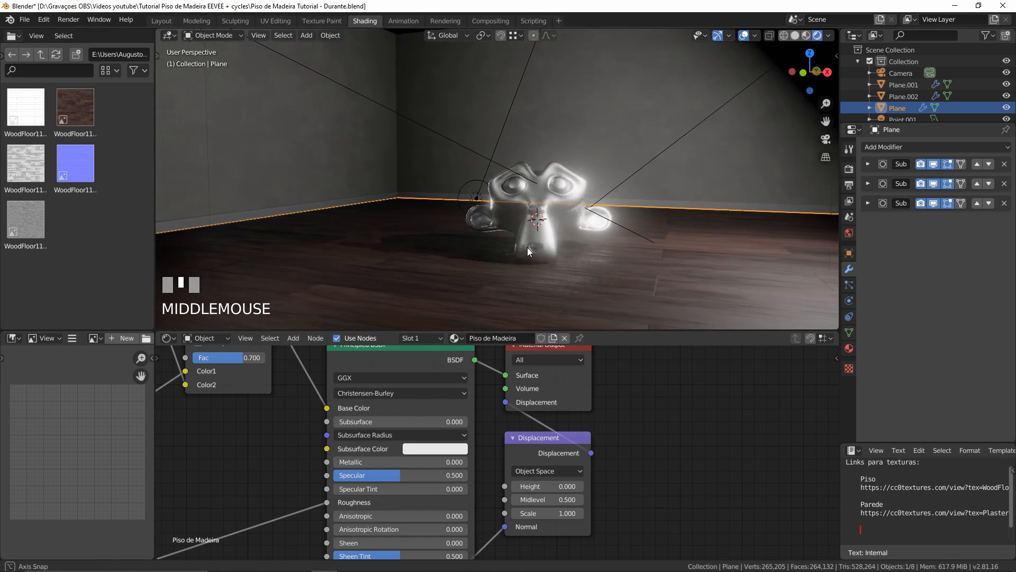
pyautogui.press('KP_0')
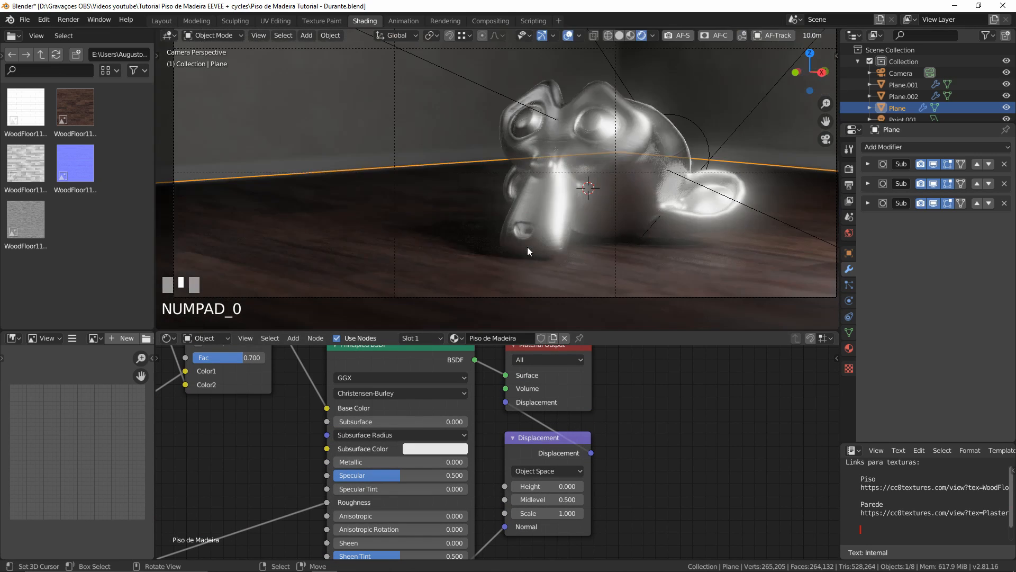
pyautogui.click(849, 169)
pyautogui.scroll(-1, 538, 183)
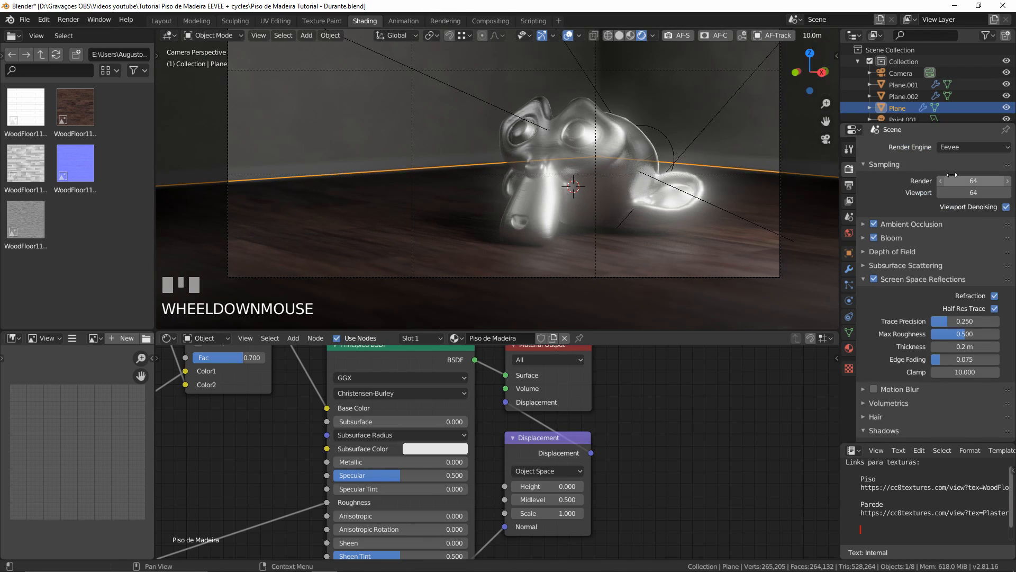
pyautogui.click(968, 147)
pyautogui.click(958, 185)
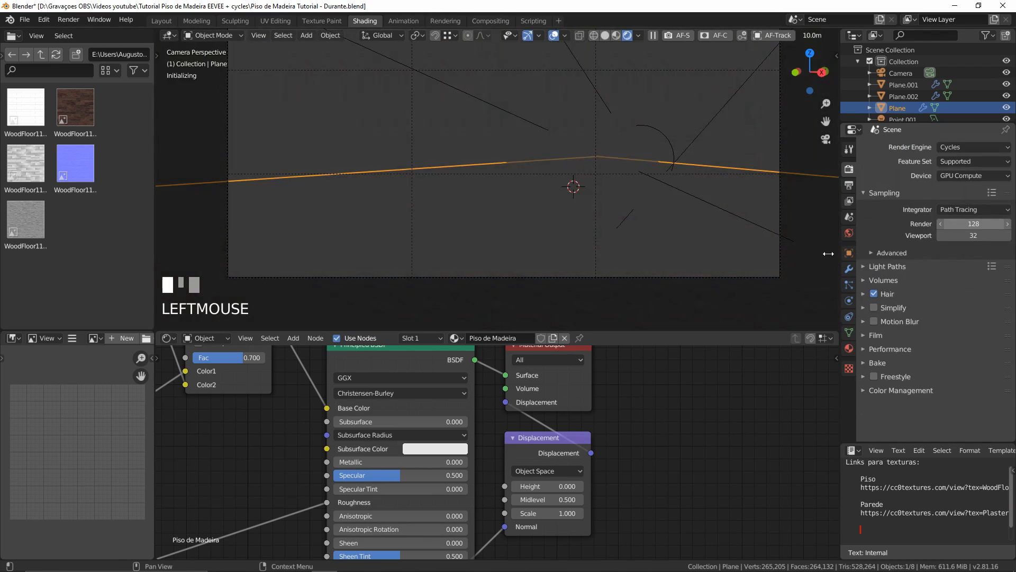
pyautogui.scroll(-1, 579, 217)
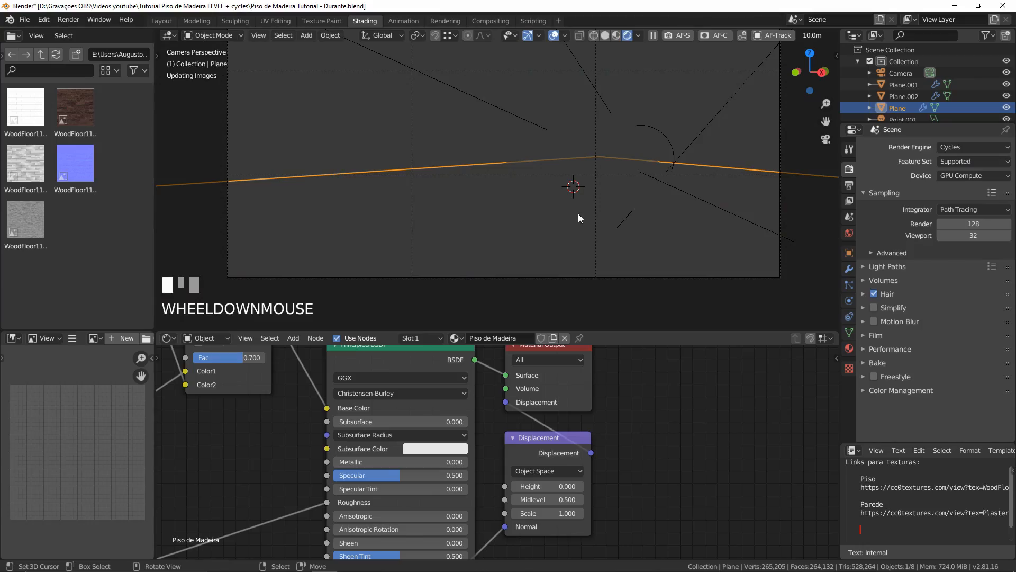
# Limit the viewport render to a region around the camera frame and examine the floor up close
pyautogui.keyDown('shift'); pyautogui.moveTo(596, 167); pyautogui.dragTo(601, 189, button='middle'); pyautogui.keyUp('shift')
pyautogui.scroll(-2, 599, 169)
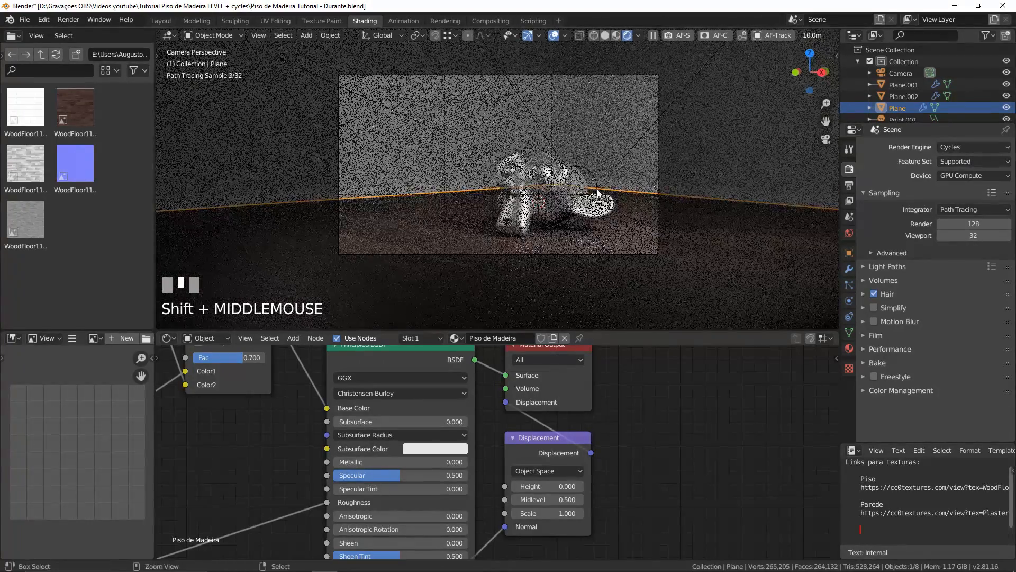
pyautogui.hotkey('ctrl', 'b')
pyautogui.moveTo(322, 71); pyautogui.dragTo(687, 290)
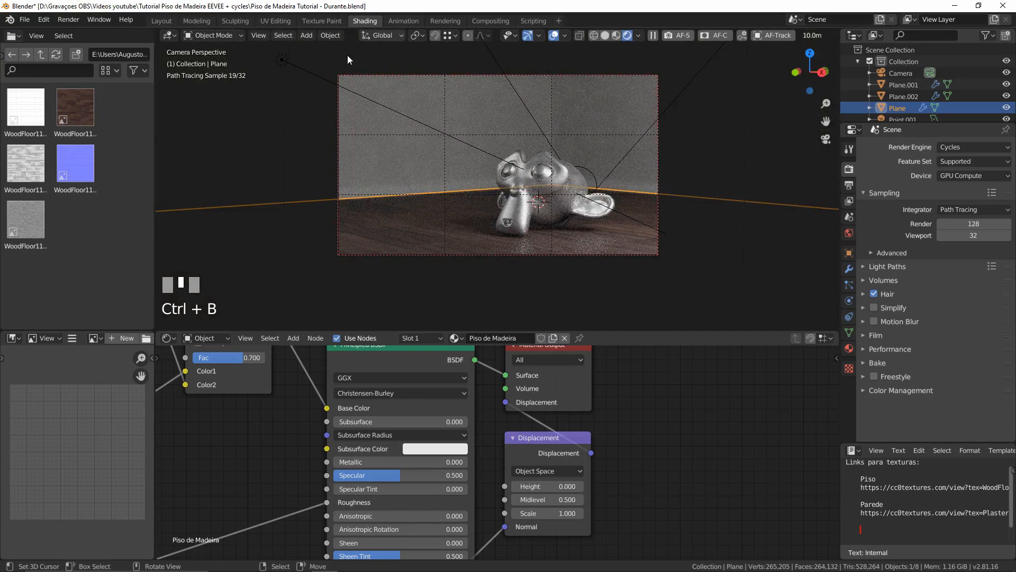
pyautogui.scroll(3, 564, 249)
pyautogui.keyDown('shift'); pyautogui.moveTo(597, 262); pyautogui.dragTo(593, 250, button='middle'); pyautogui.keyUp('shift')
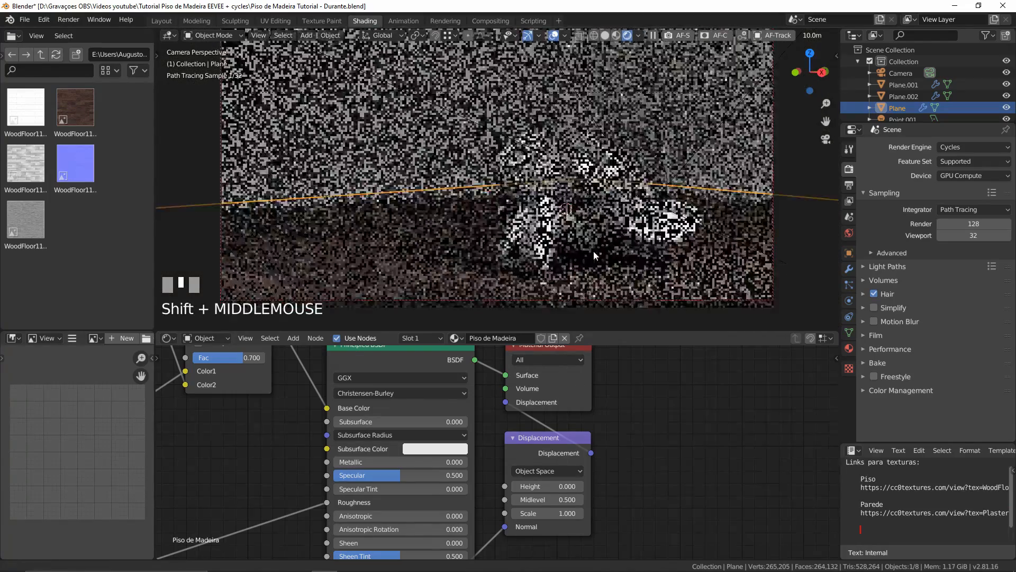
pyautogui.scroll(2, 595, 243)
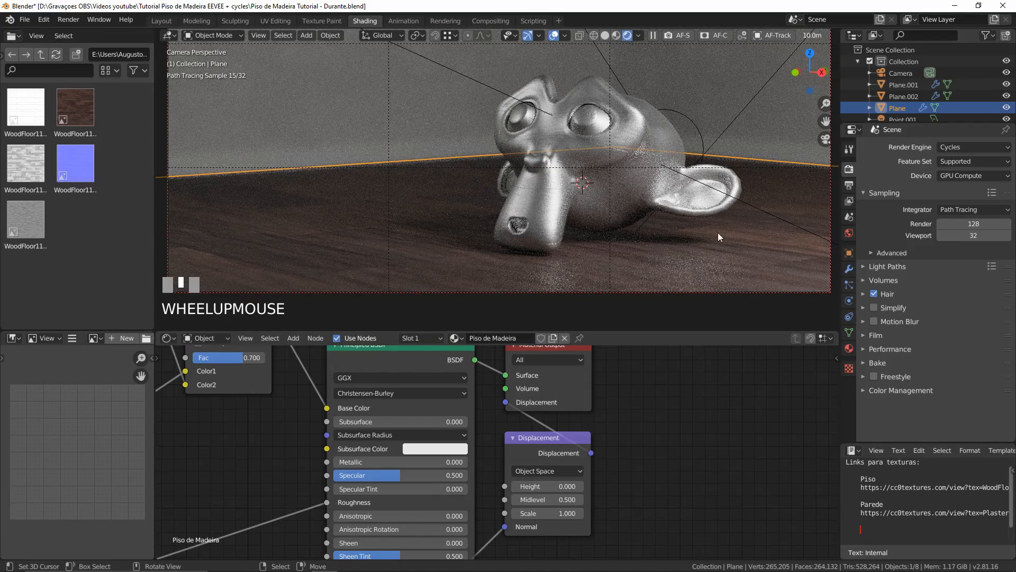
pyautogui.rightClick(704, 265)
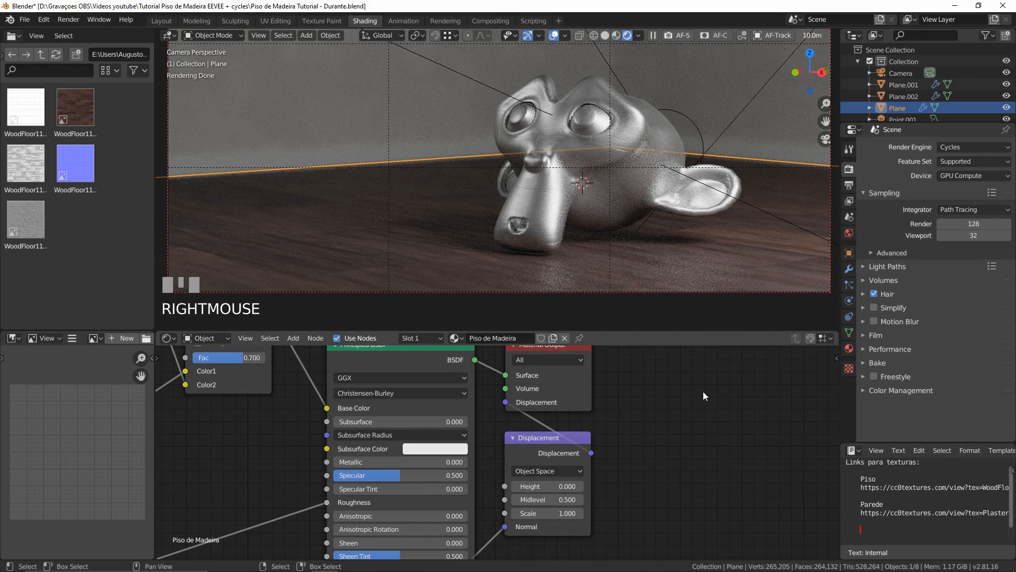
# Set the Piso de Madeira material's surface displacement method to Displacement Only
pyautogui.click(850, 347)
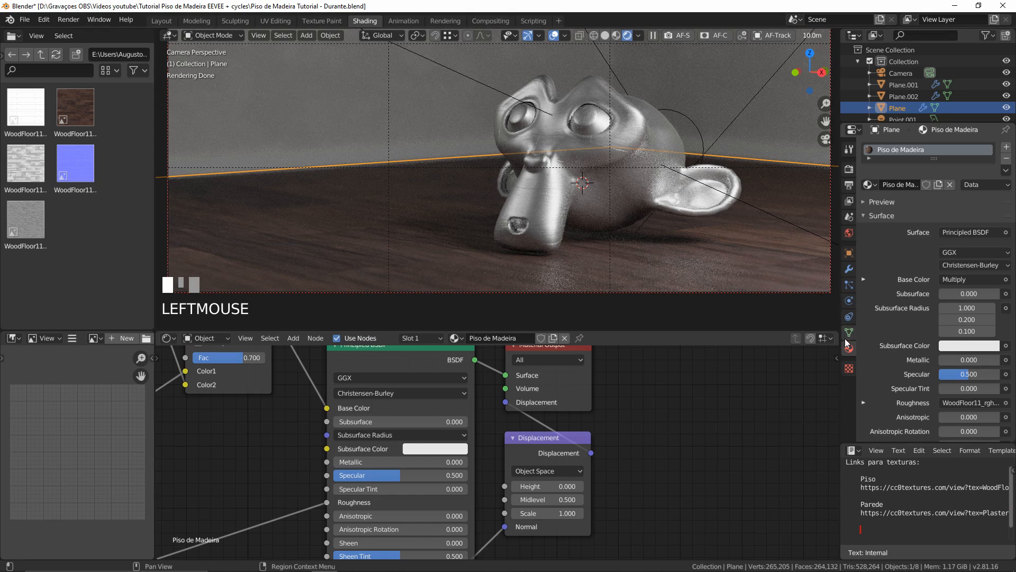
pyautogui.click(877, 216)
pyautogui.click(885, 243)
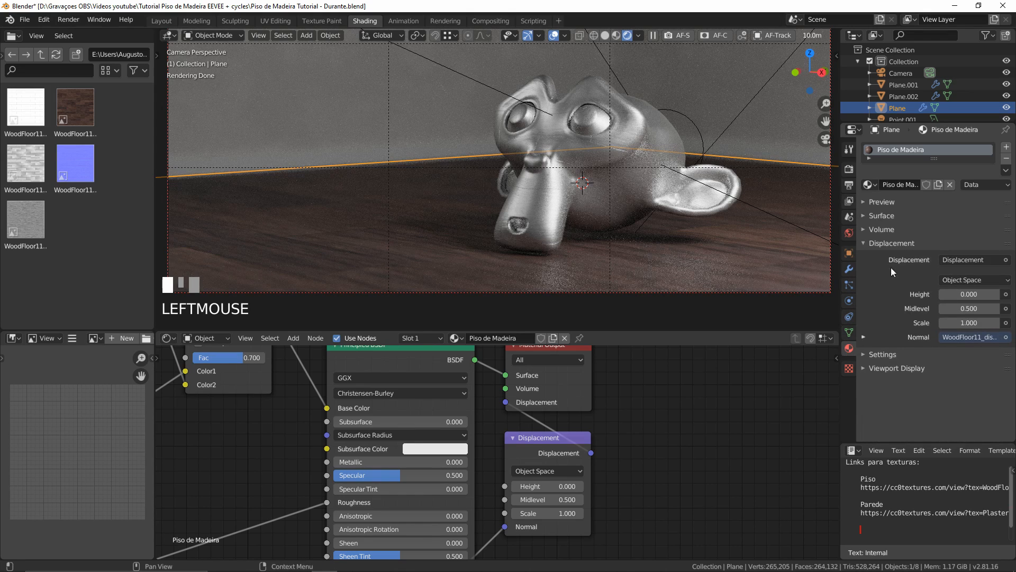
pyautogui.click(883, 354)
pyautogui.scroll(-3, 885, 360)
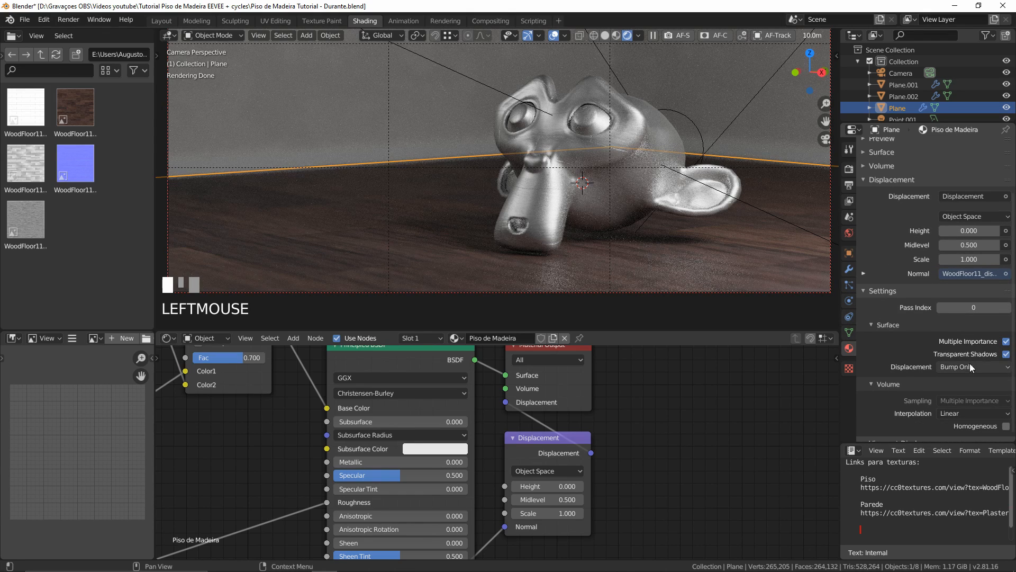
pyautogui.click(969, 365)
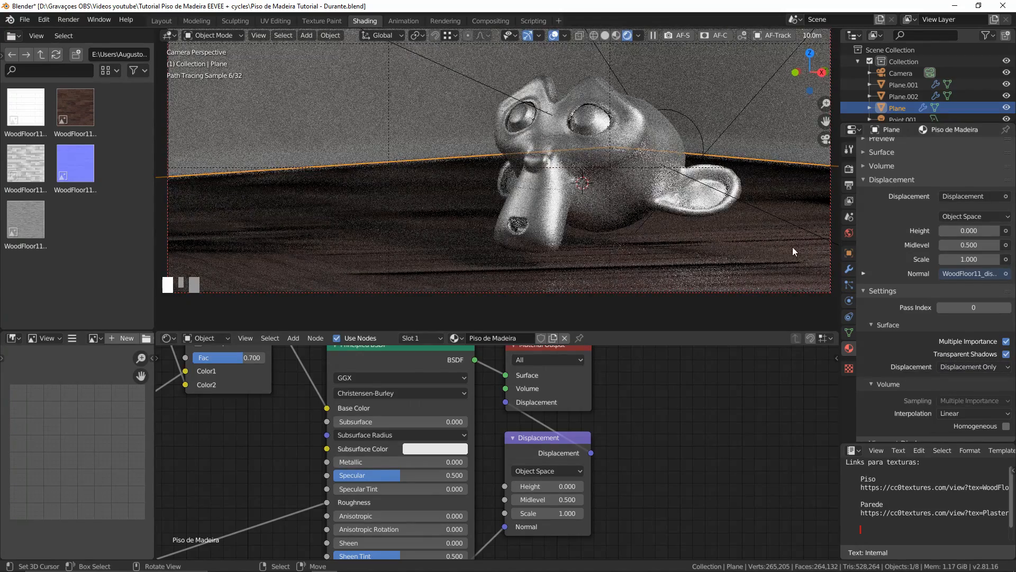
# Inspect the displaced floor outside the camera view and preview the WoodFloor11_disp.jpg texture directly on it
pyautogui.scroll(-2, 603, 239)
pyautogui.moveTo(570, 212); pyautogui.dragTo(598, 252, button='middle')
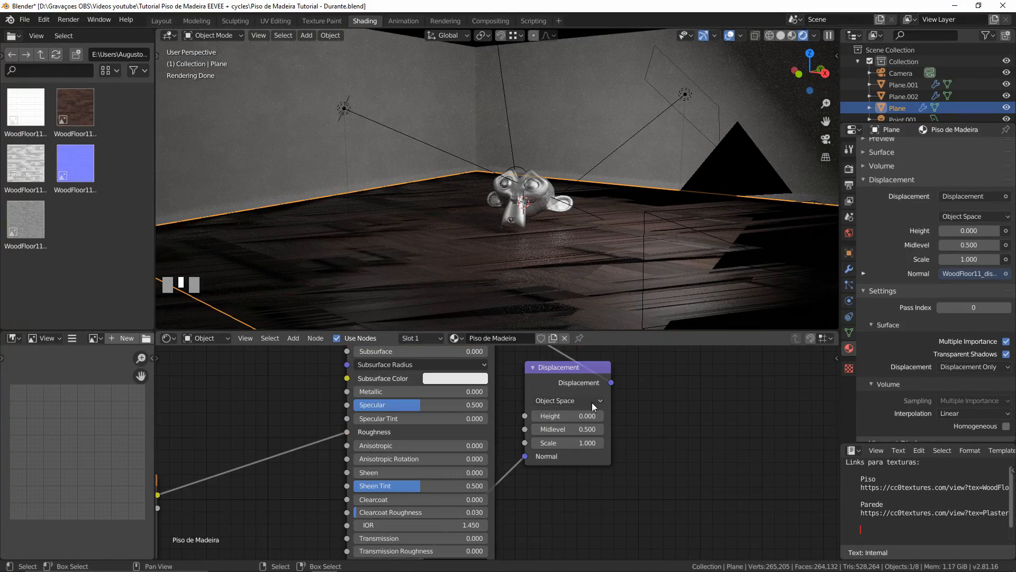
pyautogui.scroll(3, 598, 236)
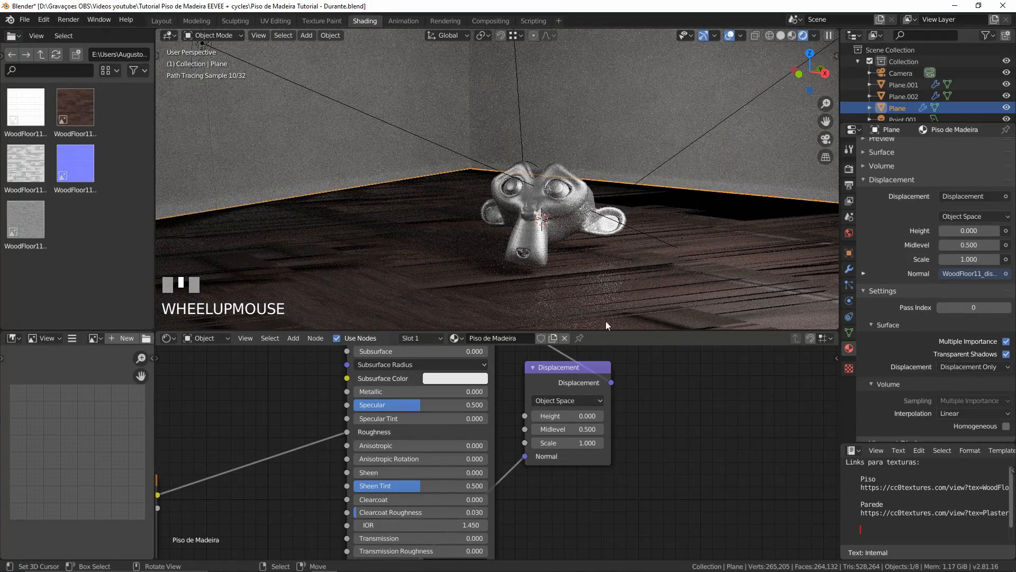
pyautogui.moveTo(464, 507); pyautogui.dragTo(736, 545, button='middle')
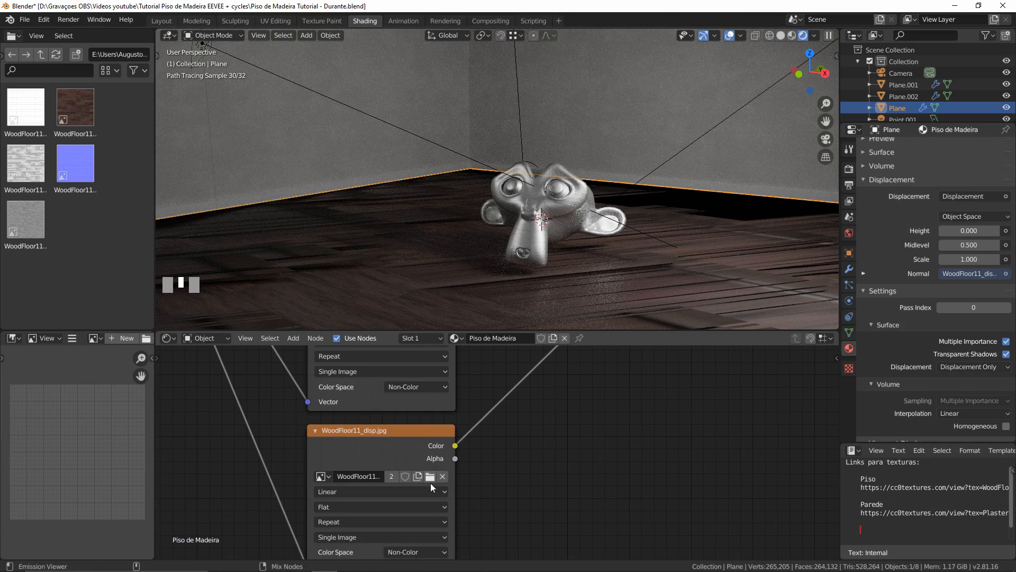
pyautogui.keyDown('ctrl'); pyautogui.keyDown('shift'); pyautogui.click(425, 440); pyautogui.keyUp('shift'); pyautogui.keyUp('ctrl')
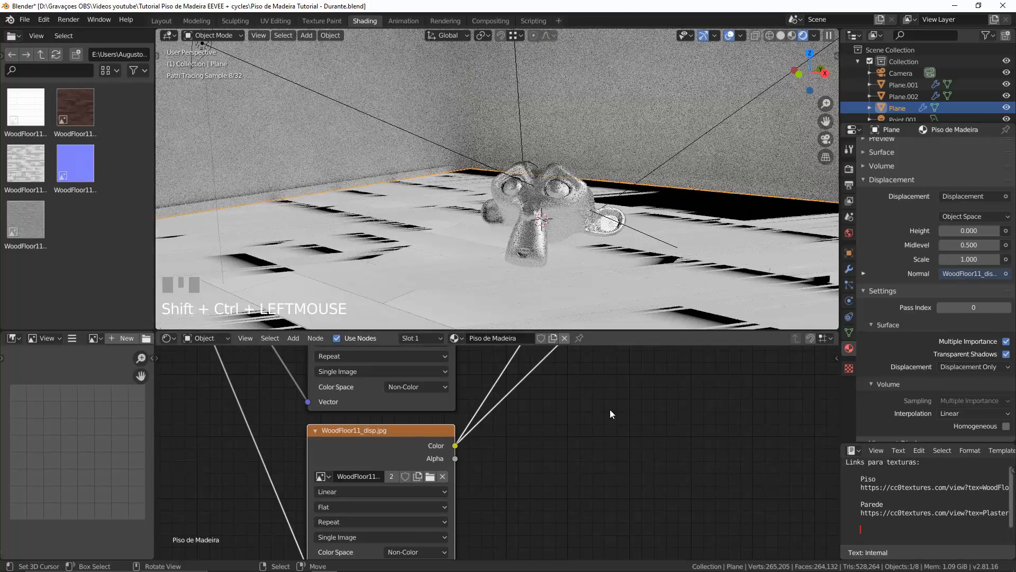
# Move the displacement texture's link from the Displacement node's Normal input to Height, and restore the Principled BSDF as the surface output
pyautogui.scroll(-3, 610, 411)
pyautogui.moveTo(659, 411); pyautogui.dragTo(500, 571, button='middle')
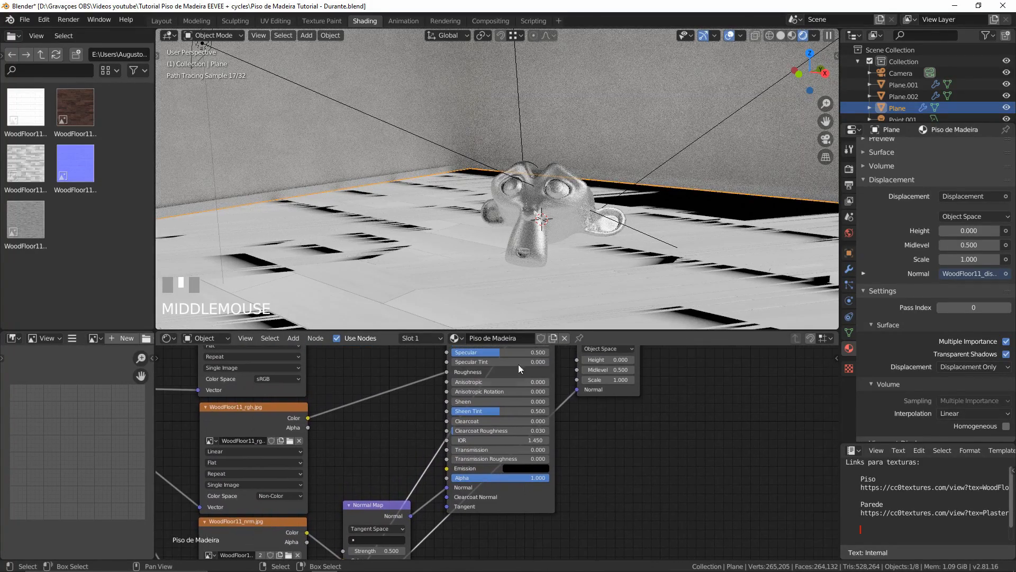
pyautogui.moveTo(648, 377); pyautogui.dragTo(561, 466, button='middle')
pyautogui.scroll(3, 560, 470)
pyautogui.scroll(2, 551, 471)
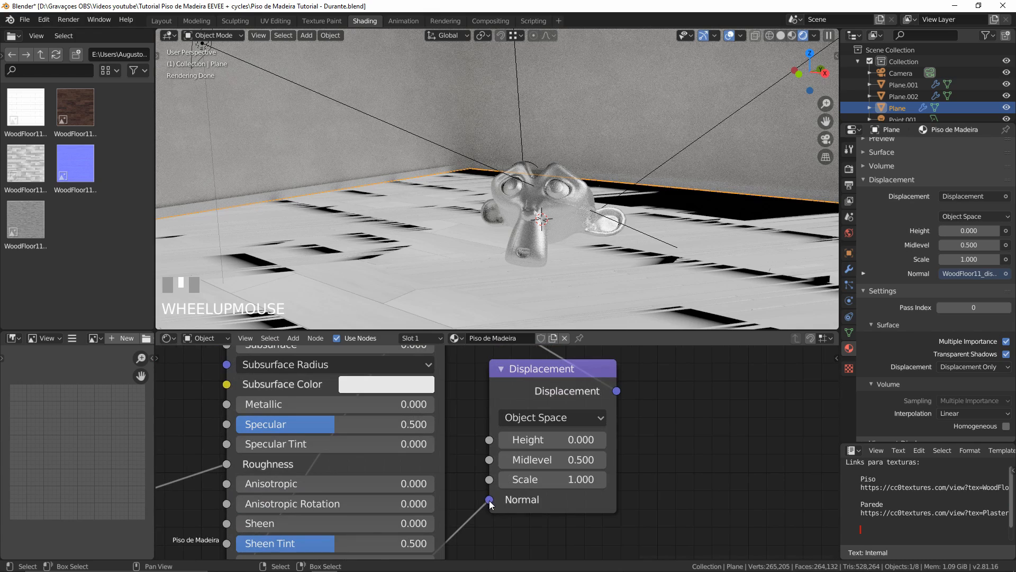
pyautogui.moveTo(488, 500); pyautogui.dragTo(505, 434)
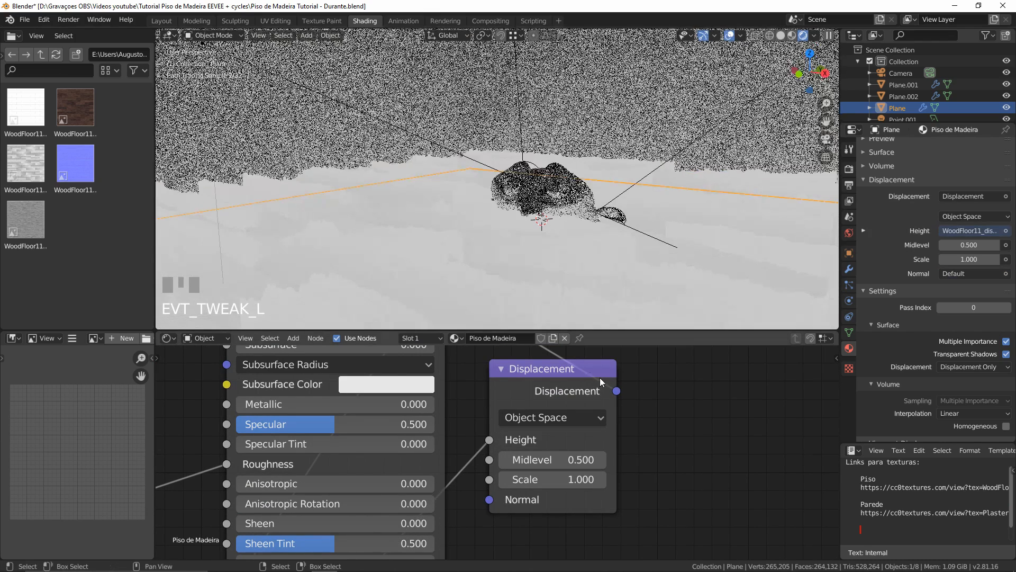
pyautogui.moveTo(563, 388); pyautogui.dragTo(540, 517, button='middle')
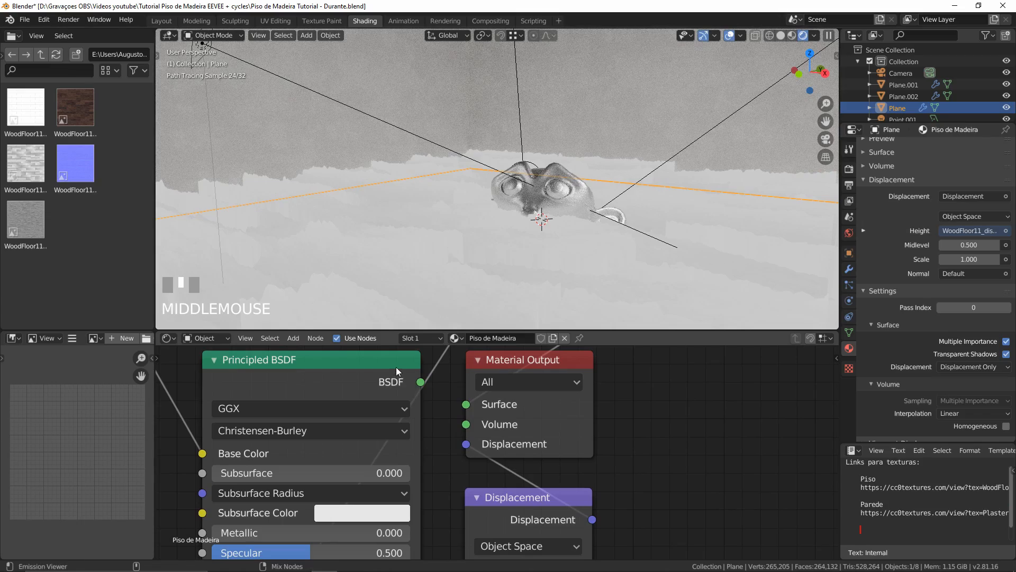
pyautogui.keyDown('ctrl'); pyautogui.keyDown('shift'); pyautogui.click(520, 255); pyautogui.keyUp('shift'); pyautogui.keyUp('ctrl')
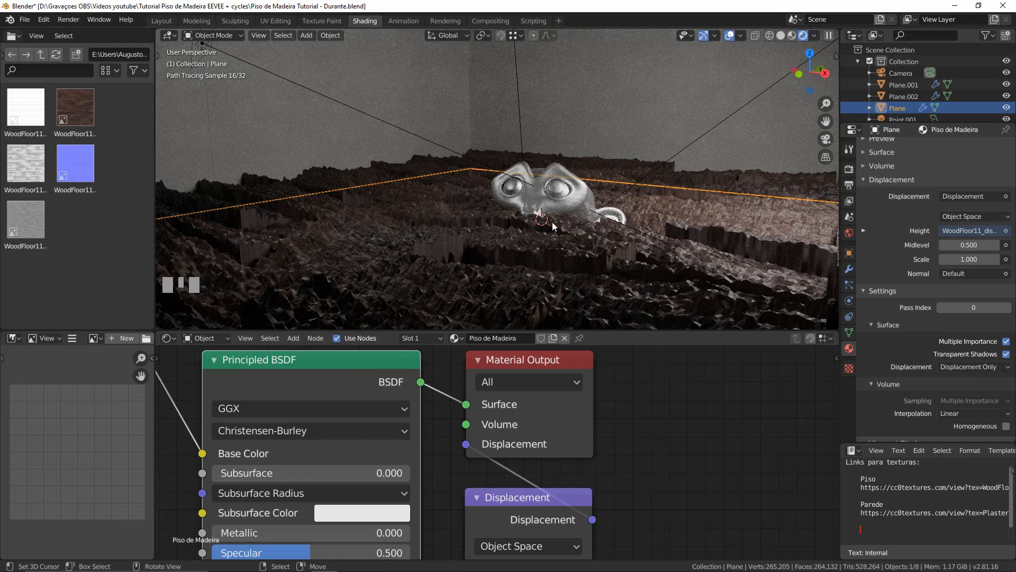
# Try a scale of 0.02 on the Displacement node and check the floor through the camera
pyautogui.moveTo(521, 439); pyautogui.dragTo(549, 469, button='middle')
pyautogui.click(547, 453)
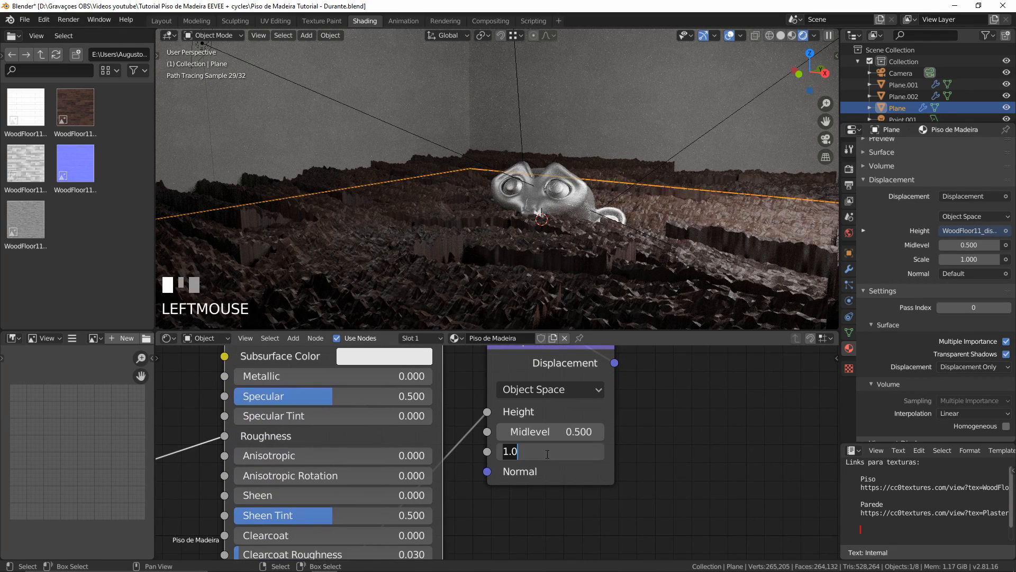
pyautogui.write('.0')
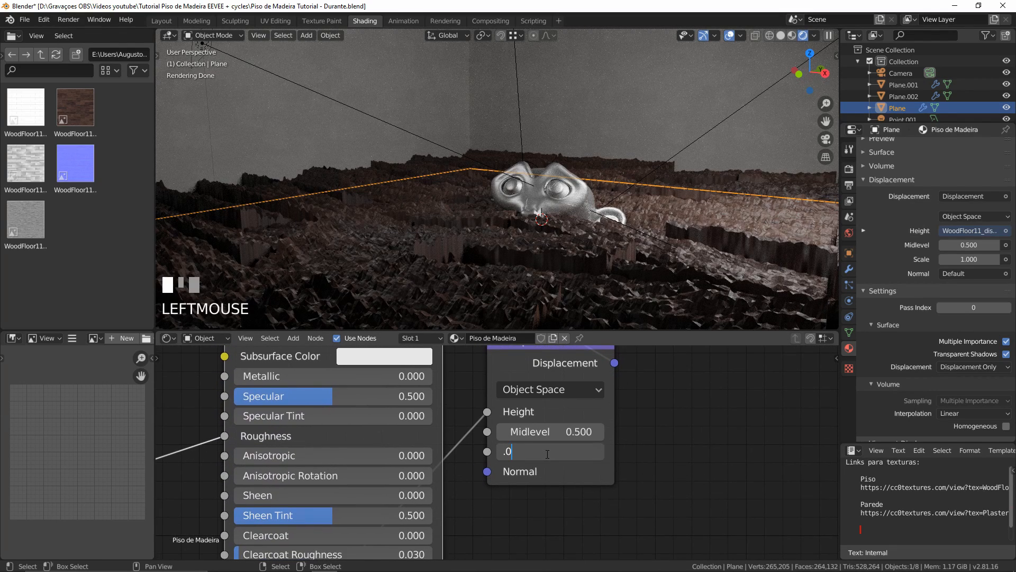
pyautogui.write('2')
pyautogui.press('KP_Enter')
pyautogui.press('KP_0')
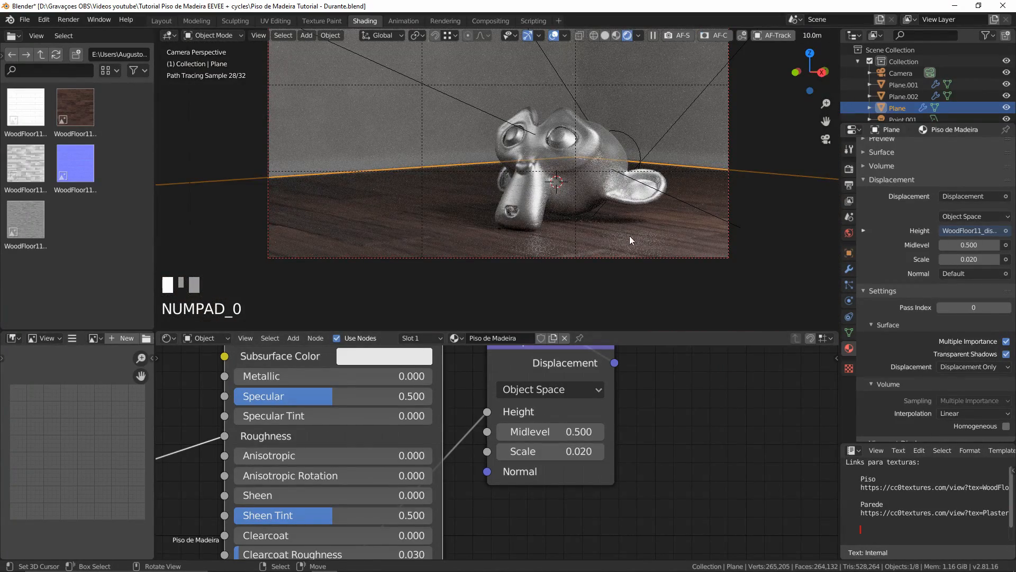
pyautogui.scroll(1, 691, 230)
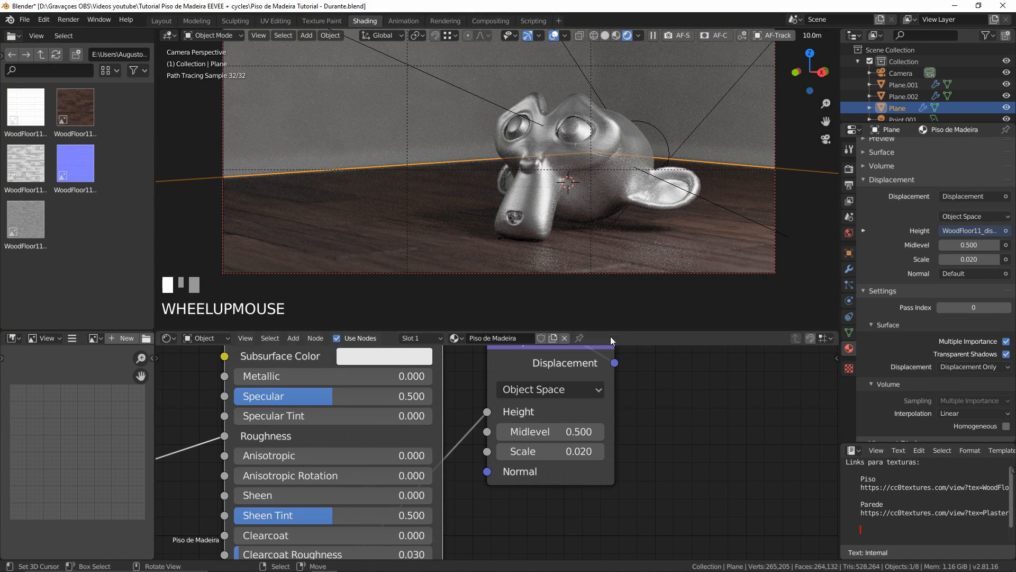
# Set the Displacement node's scale to 0.01, hide the viewport overlays and check the floor from outside the camera view
pyautogui.doubleClick(556, 452)
pyautogui.write('.01')
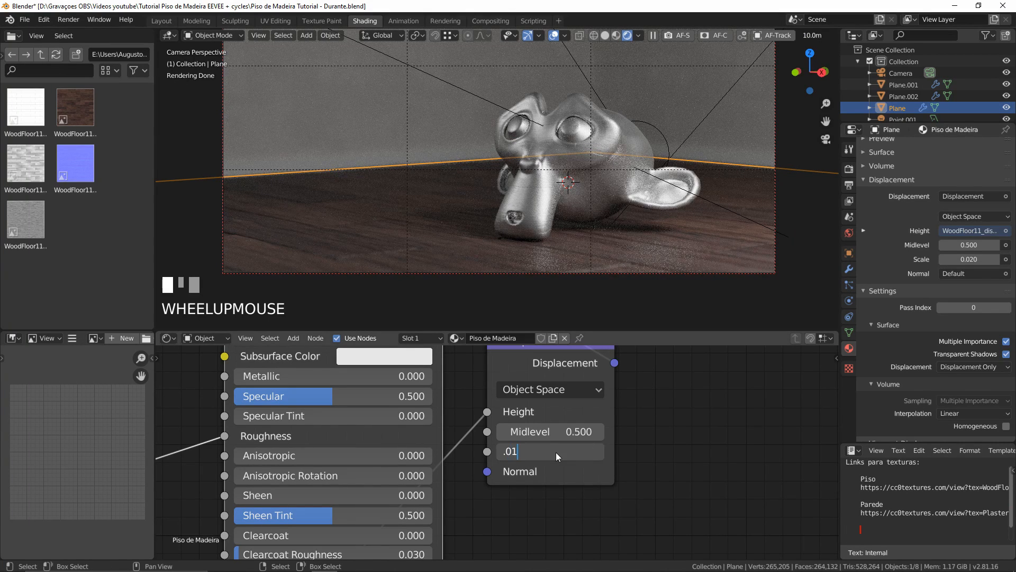
pyautogui.press('KP_Enter')
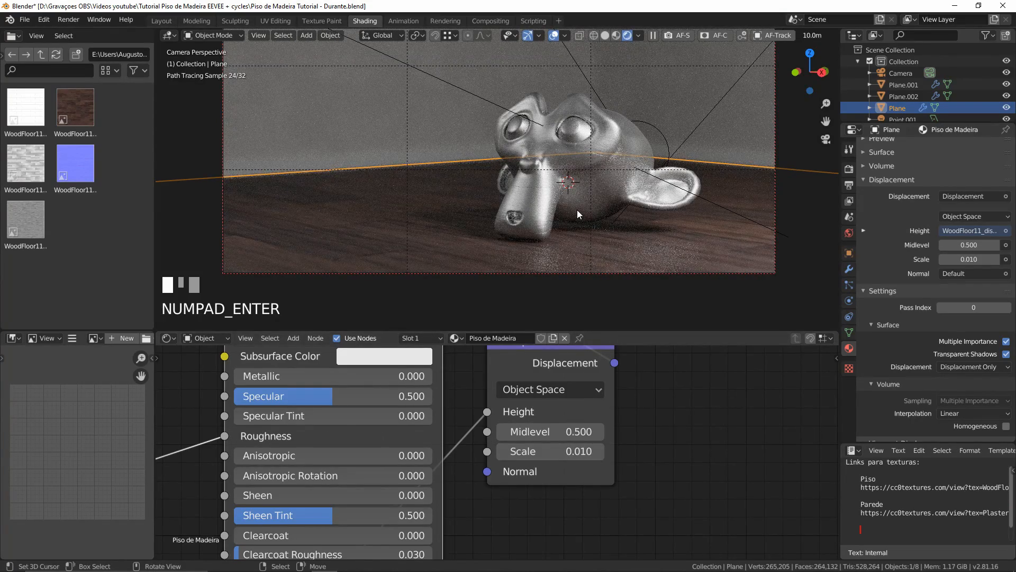
pyautogui.click(553, 36)
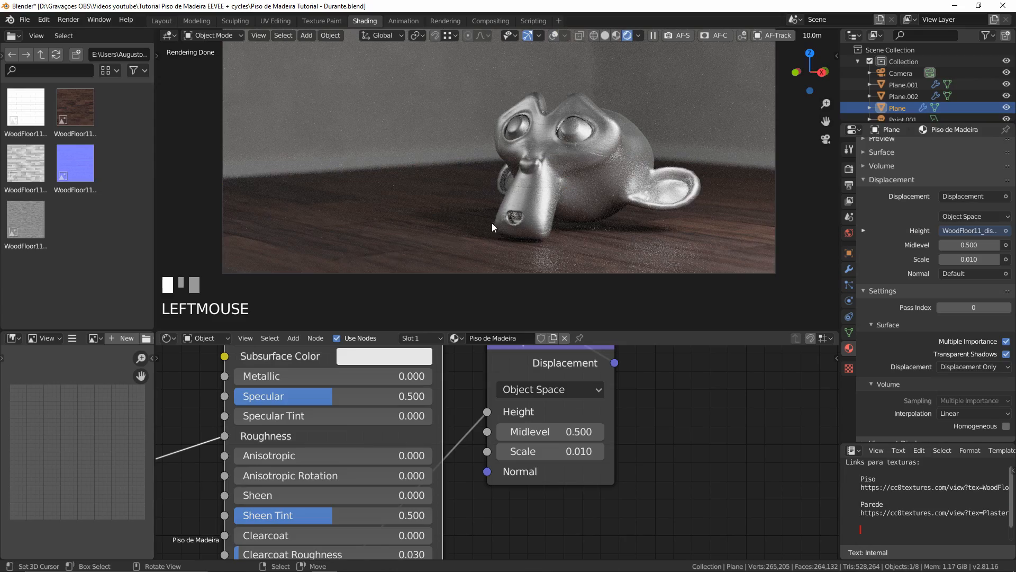
pyautogui.moveTo(492, 227); pyautogui.dragTo(608, 279, button='middle')
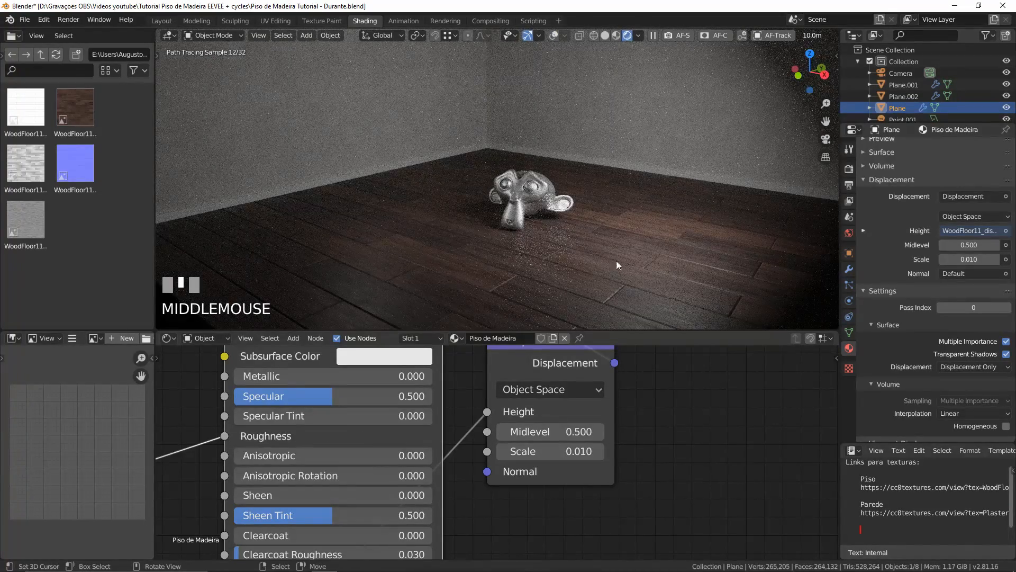
# Set the floor material's Mapping scale to 2 on the X, Y and Z axes
pyautogui.moveTo(401, 463); pyautogui.dragTo(280, 459, button='middle')
pyautogui.scroll(-2, 280, 458)
pyautogui.moveTo(225, 385); pyautogui.dragTo(477, 486, button='middle')
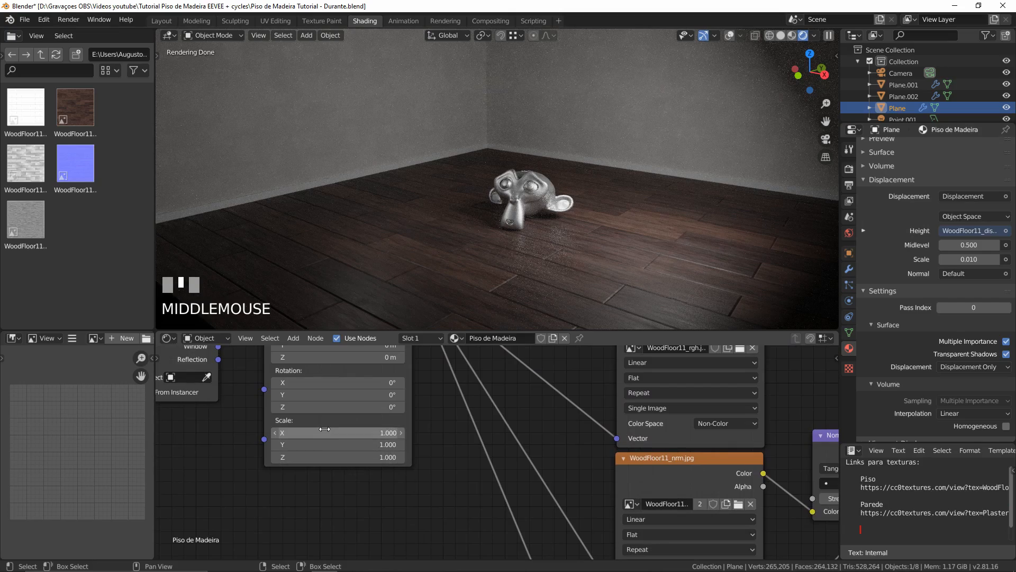
pyautogui.moveTo(325, 435); pyautogui.dragTo(325, 458)
pyautogui.write('2')
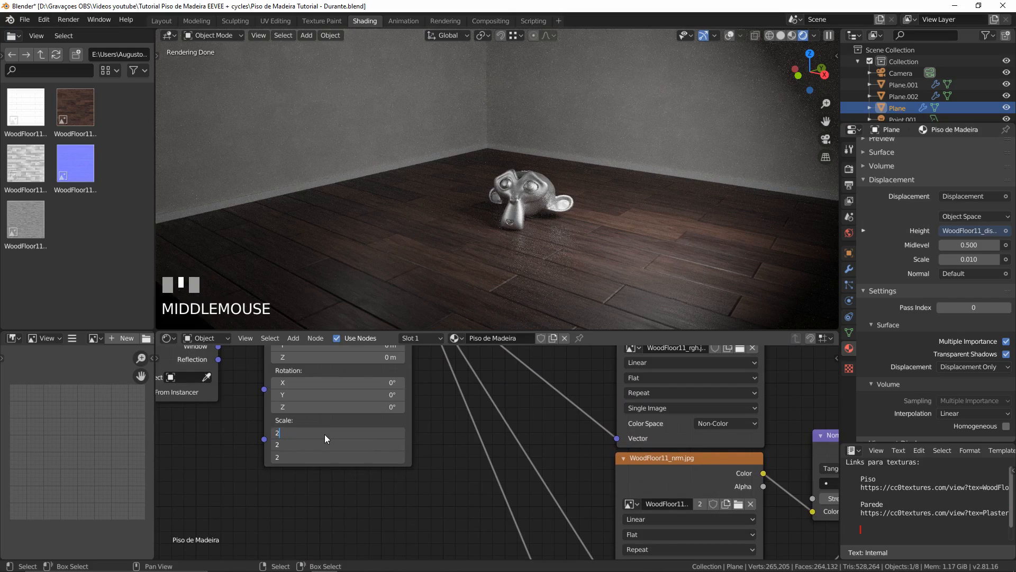
pyautogui.press('KP_Enter')
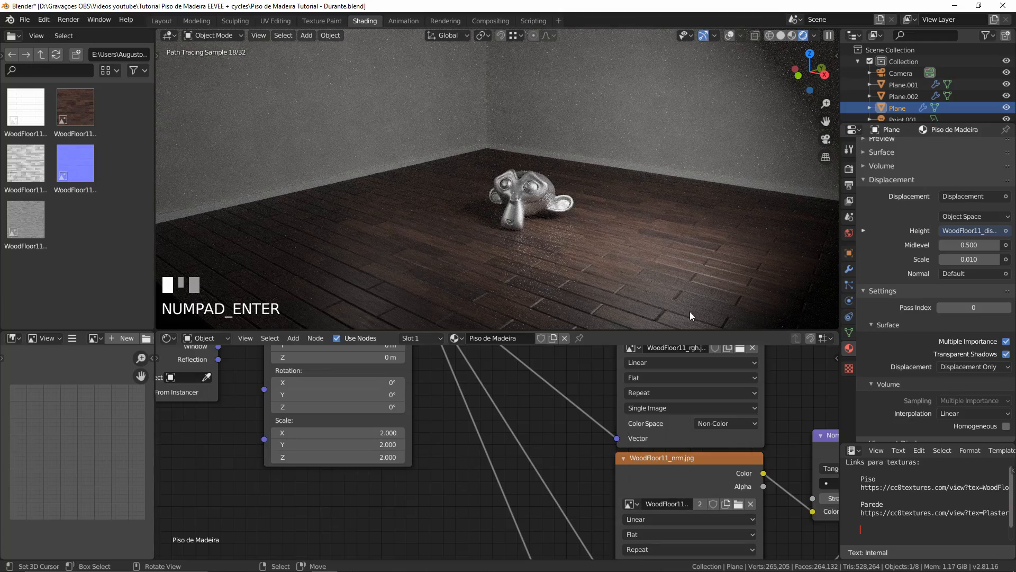
# Check the rescaled floor through the camera and select the monkey head
pyautogui.moveTo(680, 478); pyautogui.dragTo(370, 420, button='middle')
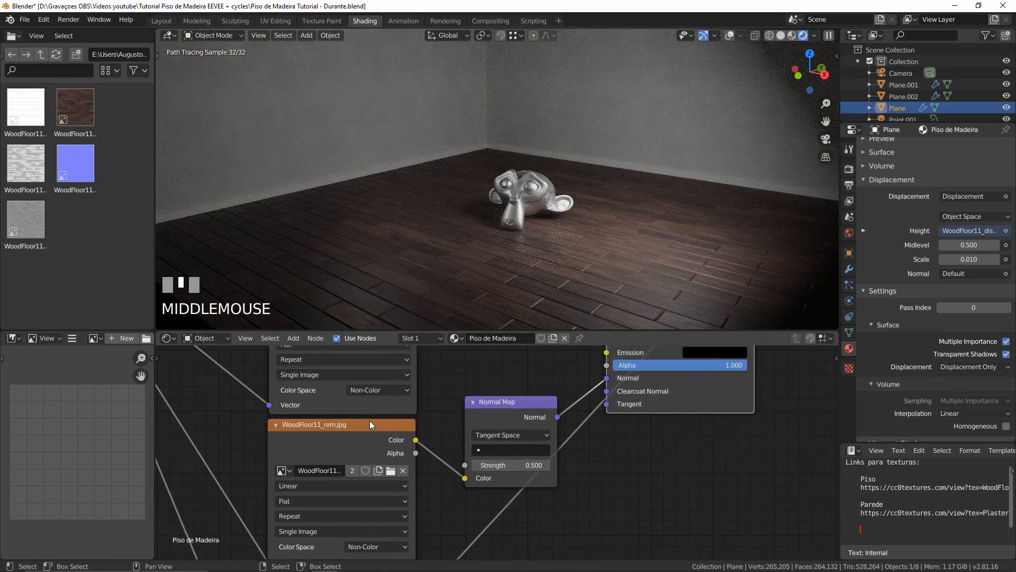
pyautogui.press('KP_0')
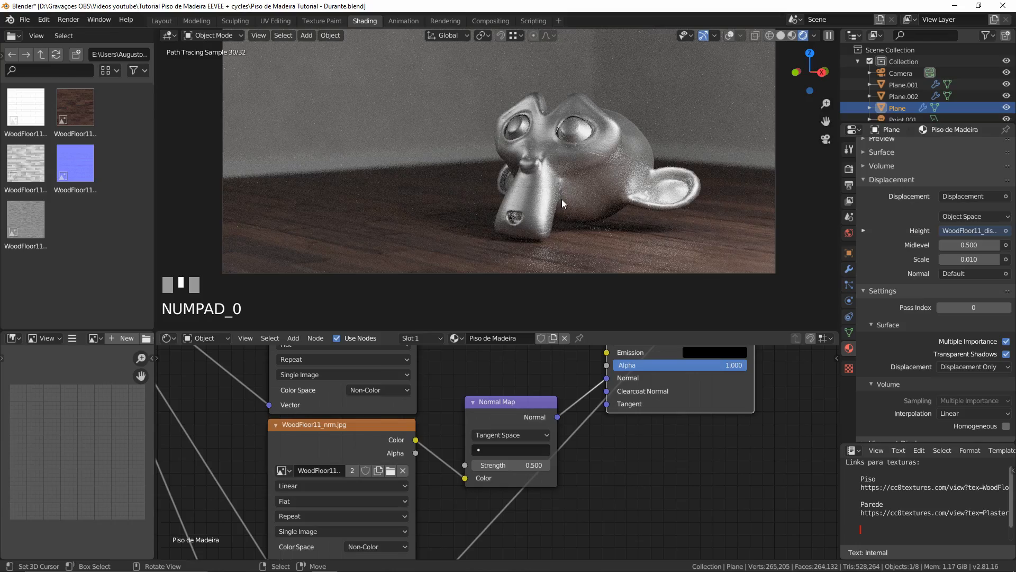
pyautogui.moveTo(574, 177)
pyautogui.keyDown('ctrl'); pyautogui.mouseDown(button='middle')
pyautogui.moveTo(557, 138)
pyautogui.moveTo(563, 146)
pyautogui.mouseUp(button='middle'); pyautogui.keyUp('ctrl')
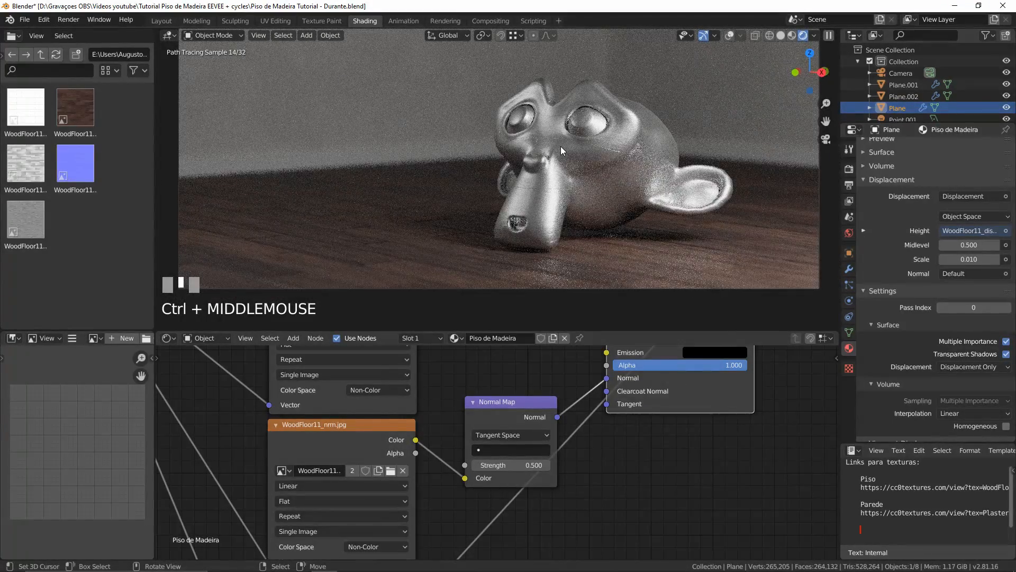
pyautogui.rightClick(377, 215)
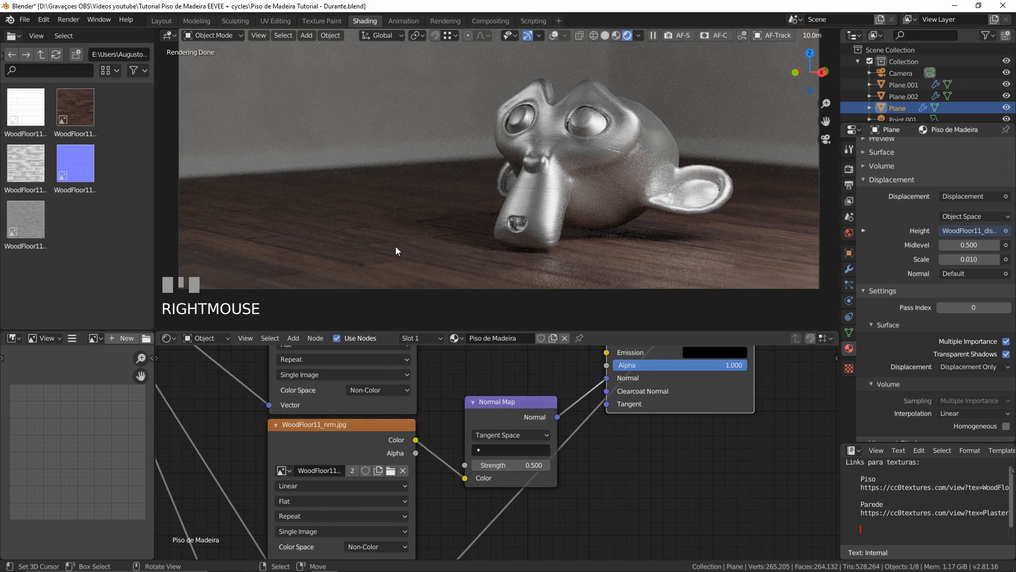
pyautogui.rightClick(587, 165)
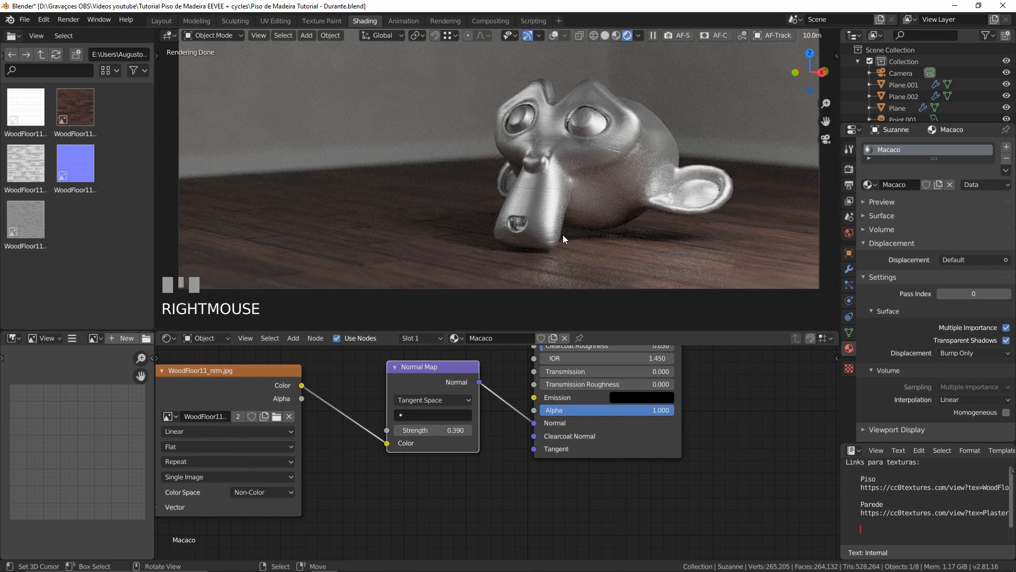
# Select the wall plane using solid shading and switch the viewport to Material Preview
pyautogui.press('z')
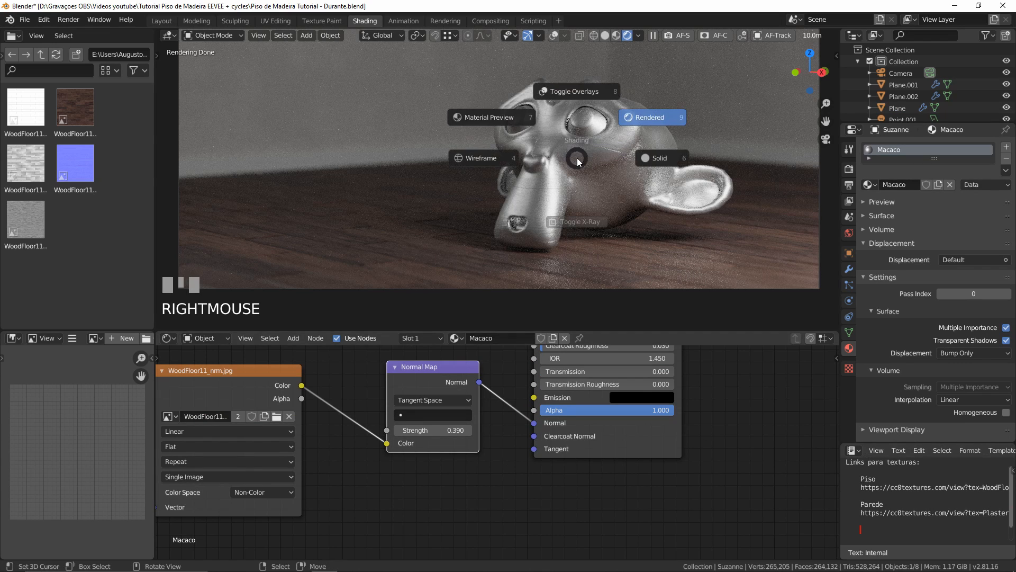
pyautogui.click(647, 157)
pyautogui.moveTo(459, 129)
pyautogui.keyDown('shift'); pyautogui.mouseDown(button='middle')
pyautogui.moveTo(497, 176)
pyautogui.moveTo(538, 262)
pyautogui.mouseUp(button='middle'); pyautogui.keyUp('shift')
pyautogui.rightClick(470, 131)
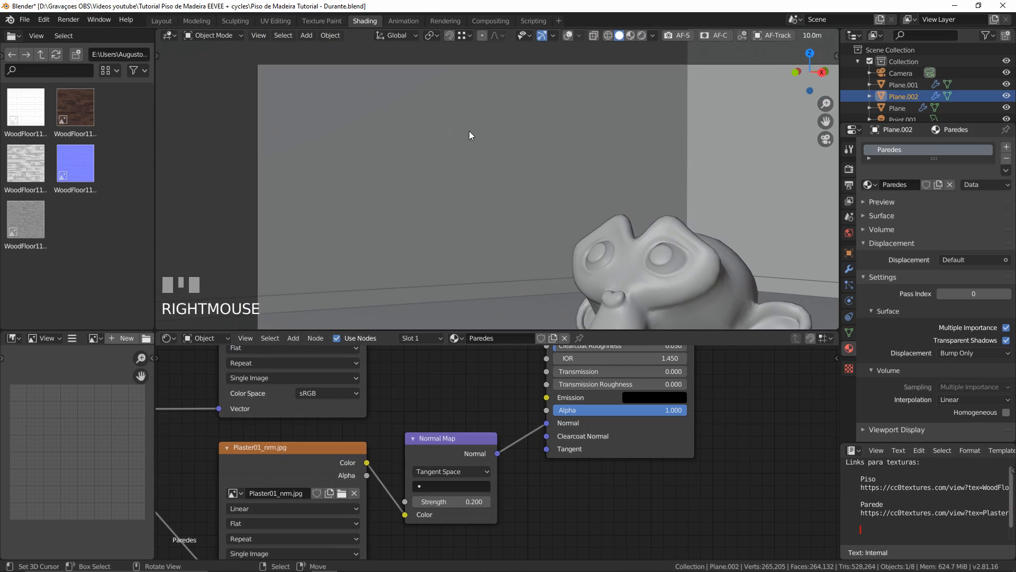
pyautogui.press('z')
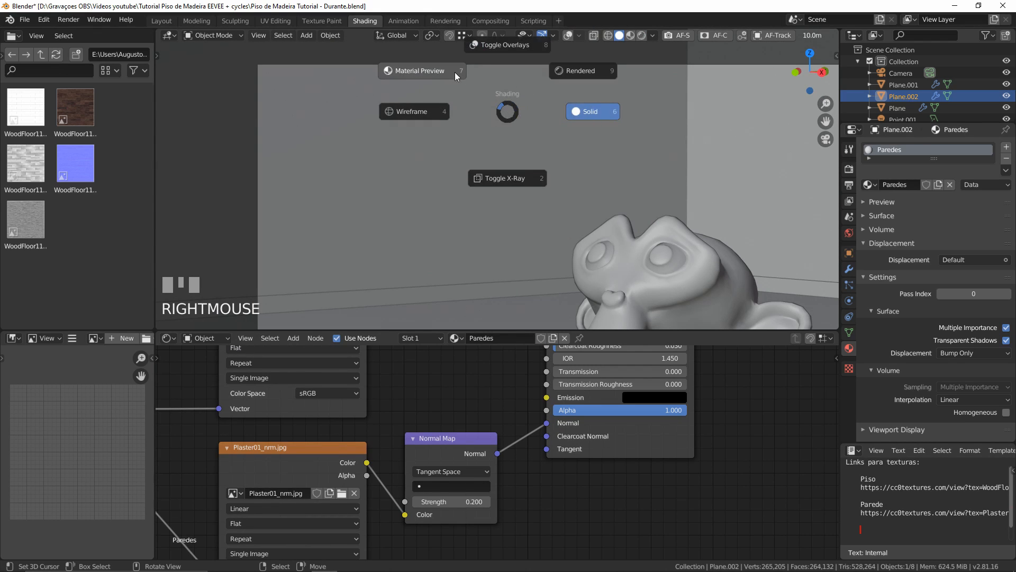
pyautogui.press('z')
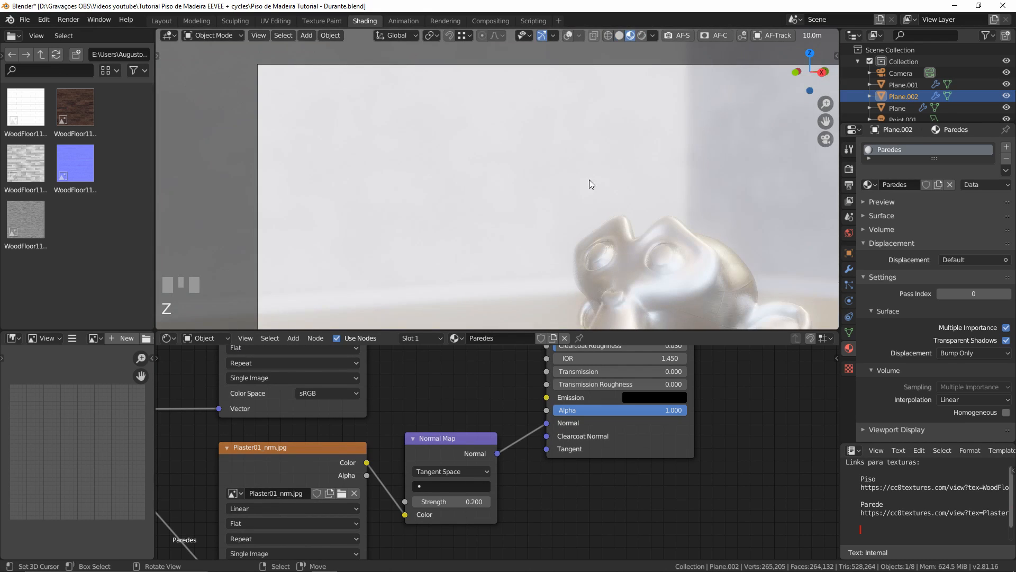
# Examine the plaster walls and the room in Material Preview, then return to the camera view and look over the wall's nodes
pyautogui.moveTo(643, 197); pyautogui.dragTo(618, 189, button='middle')
pyautogui.scroll(1, 483, 185)
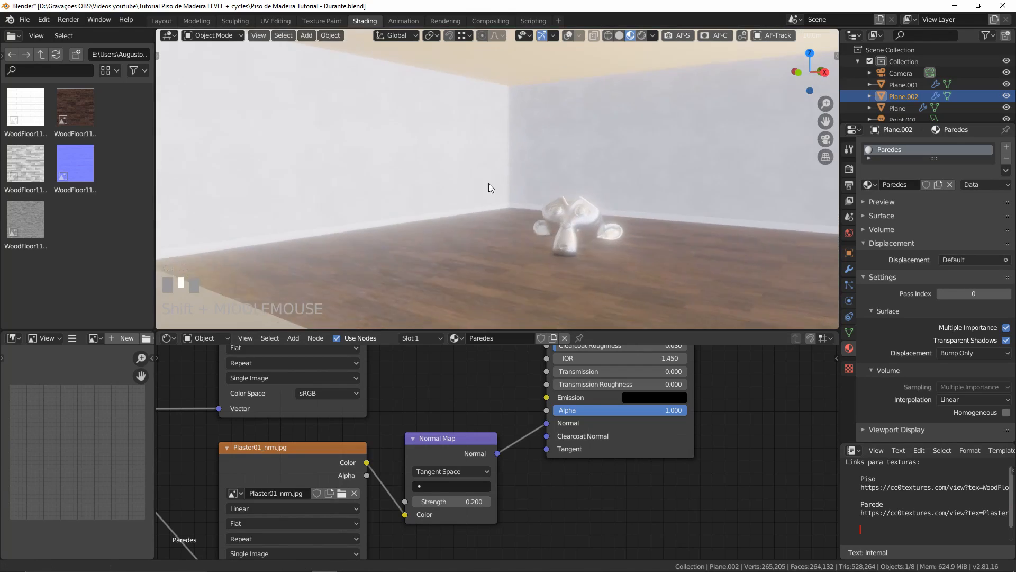
pyautogui.keyDown('shift'); pyautogui.moveTo(488, 183); pyautogui.dragTo(714, 224, button='middle'); pyautogui.keyUp('shift')
pyautogui.scroll(3, 482, 125)
pyautogui.scroll(2, 481, 125)
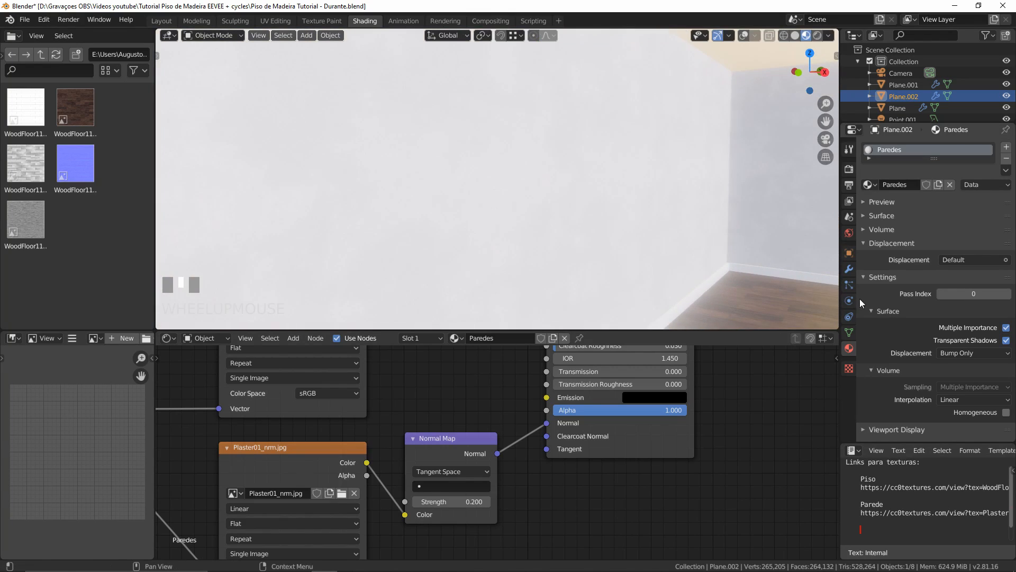
pyautogui.click(881, 479)
pyautogui.scroll(-4, 673, 204)
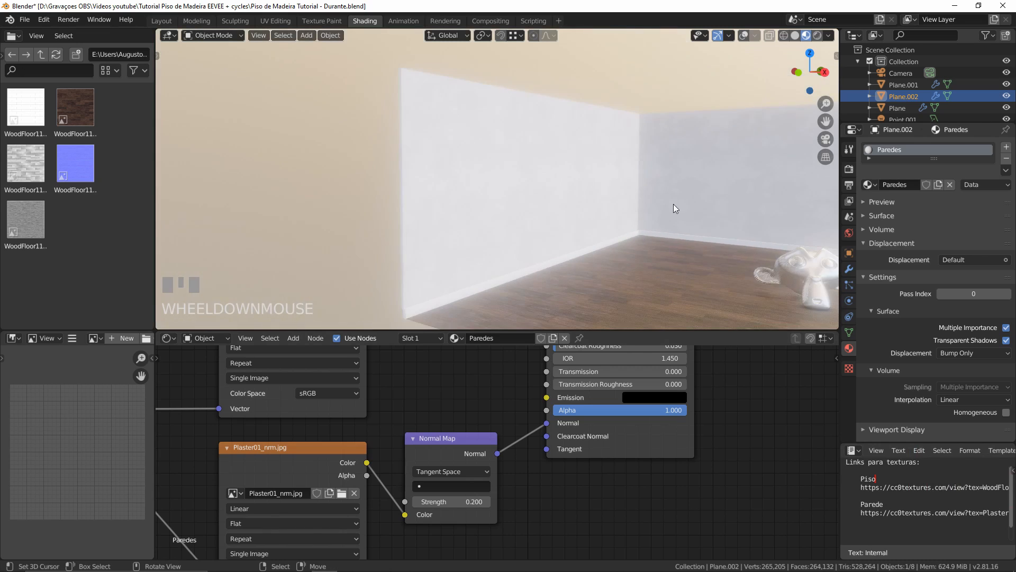
pyautogui.moveTo(673, 205); pyautogui.dragTo(502, 50, button='middle')
pyautogui.press('KP_0')
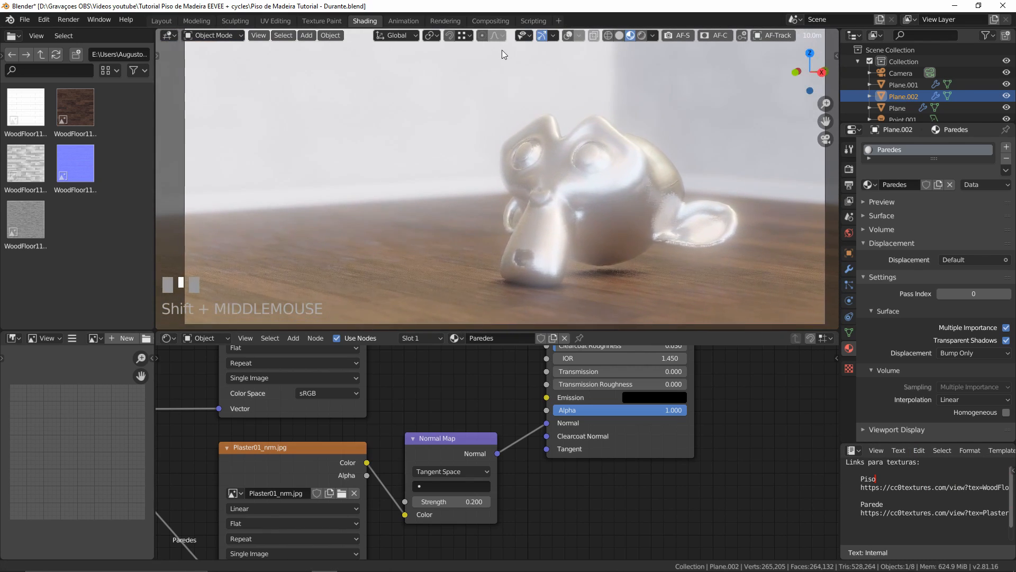
pyautogui.scroll(-2, 395, 449)
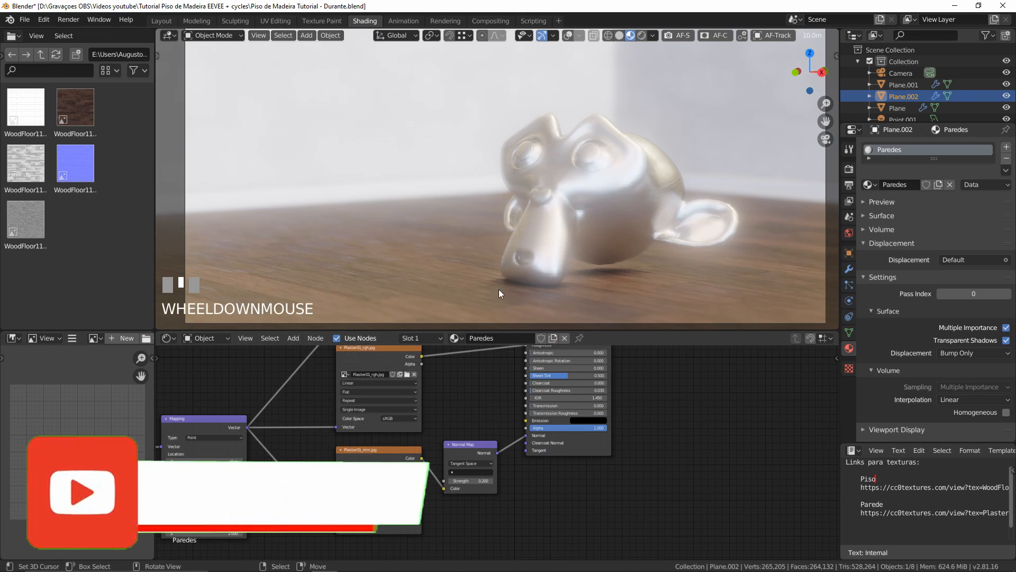
# Switch to Chrome, look through the CC0 Textures home page, and return to Blender
pyautogui.hotkey('alt', 'Tab')
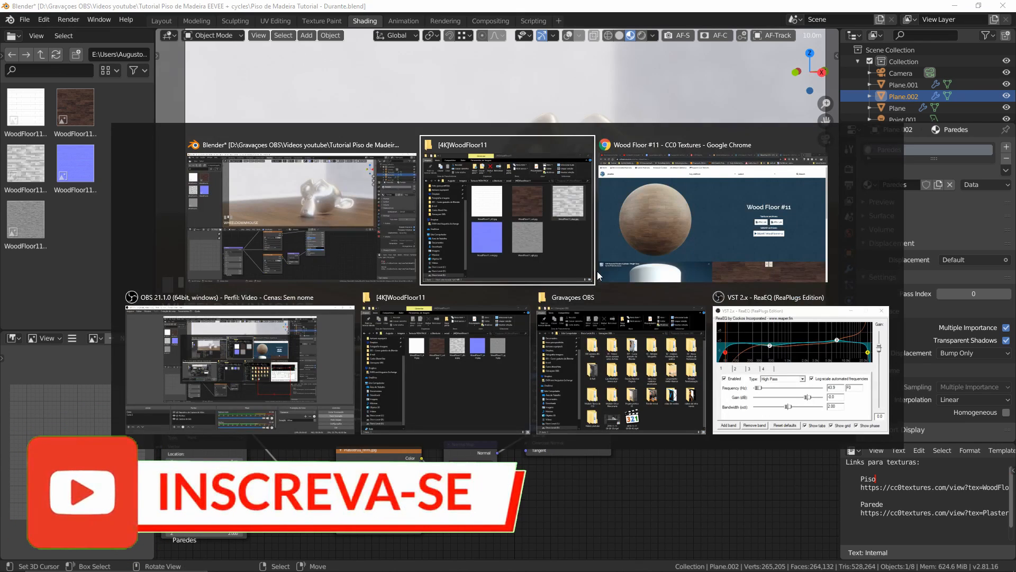
pyautogui.click(678, 228)
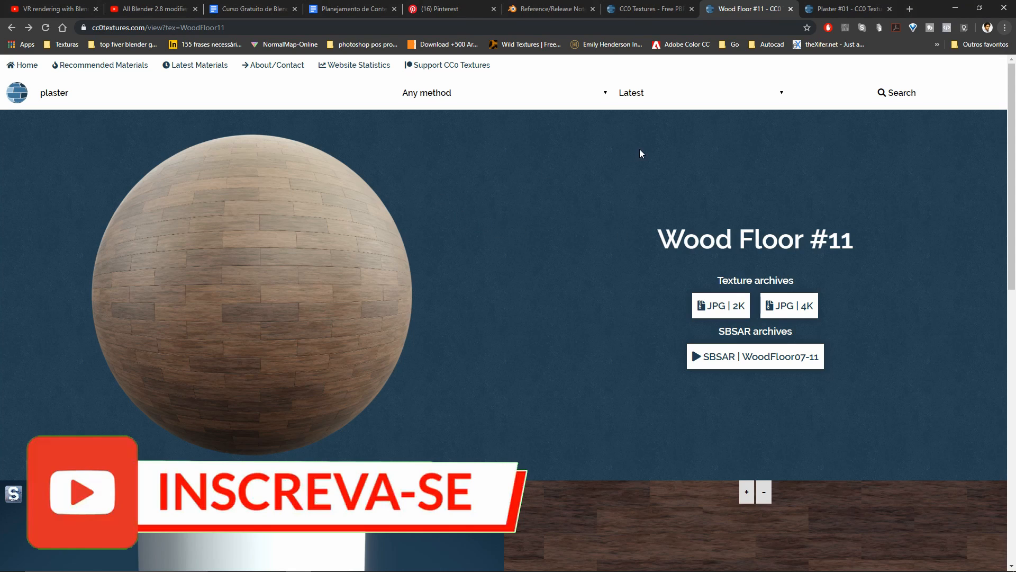
pyautogui.click(657, 9)
pyautogui.scroll(-3, 479, 392)
pyautogui.scroll(-5, 479, 392)
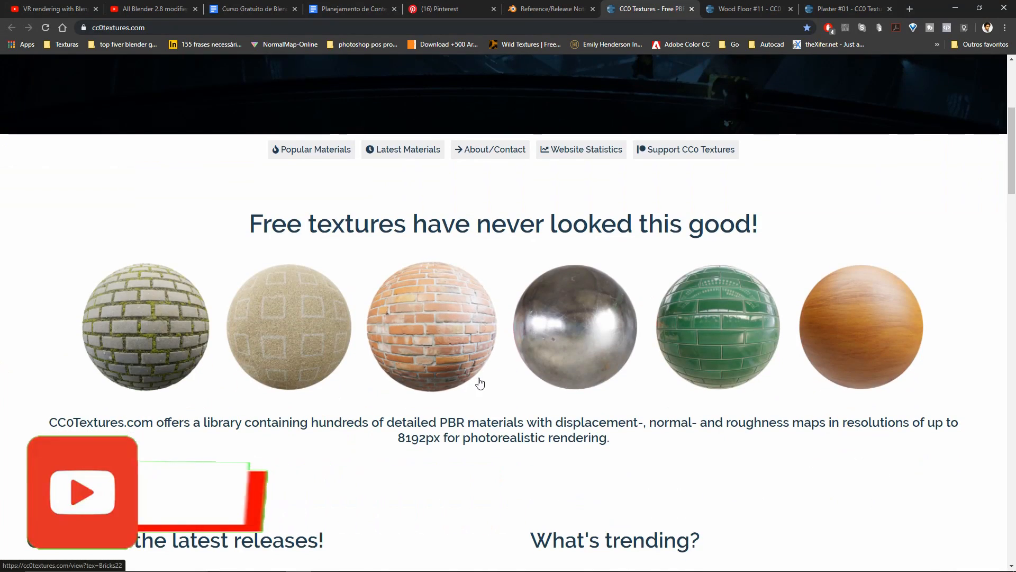
pyautogui.hotkey('alt', 'Tab')
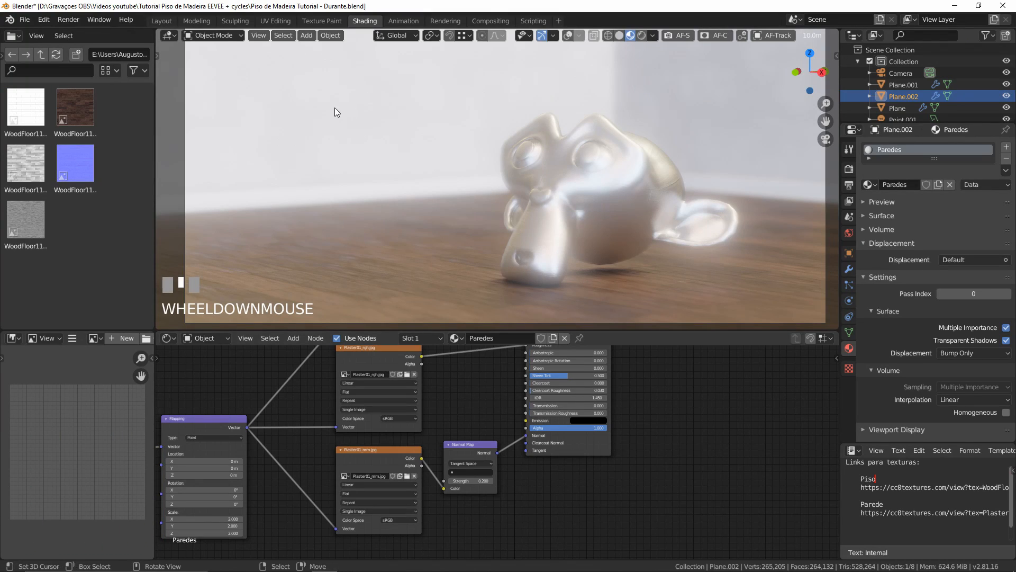
# Annotate the camera view with one arrow on the wall and another on the floor, with the viewport overlays shown
pyautogui.press('t')
pyautogui.click(171, 182)
pyautogui.moveTo(253, 114)
pyautogui.mouseDown()
pyautogui.moveTo(315, 101)
pyautogui.moveTo(319, 125)
pyautogui.mouseUp()
pyautogui.press('z')
pyautogui.click(344, 38)
pyautogui.moveTo(215, 168)
pyautogui.mouseDown()
pyautogui.moveTo(322, 274)
pyautogui.moveTo(280, 277)
pyautogui.mouseUp()
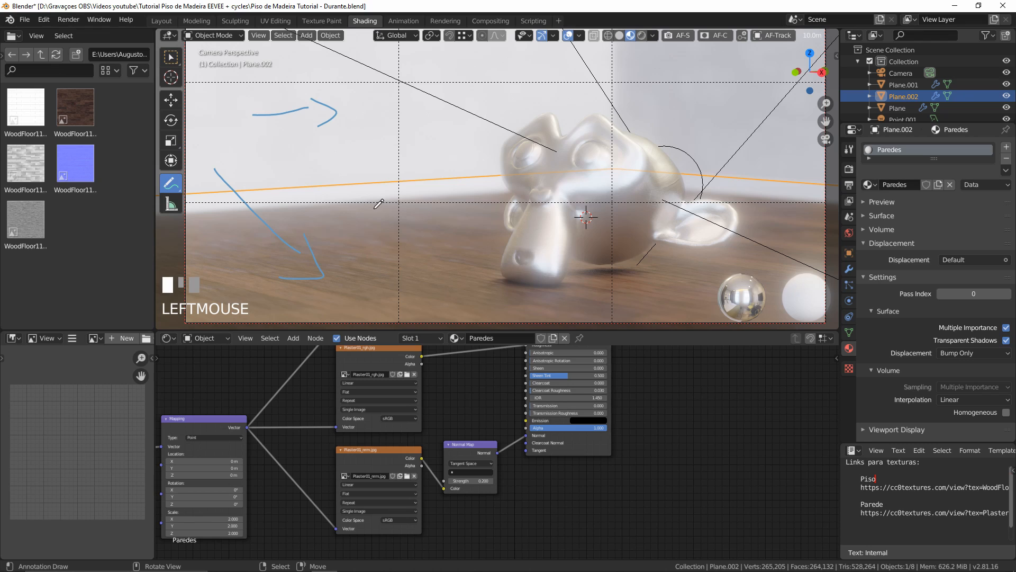
# Switch to Chrome to view the latest and trending textures on CC0 Textures, and return to Blender
pyautogui.hotkey('alt', 'Tab')
pyautogui.scroll(-2, 643, 370)
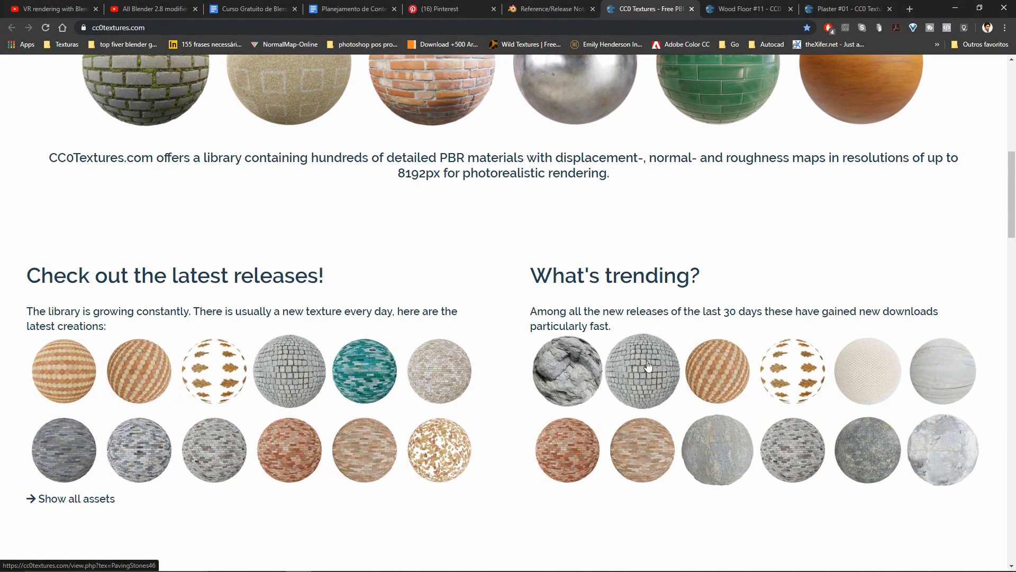
pyautogui.hotkey('alt', 'Tab')
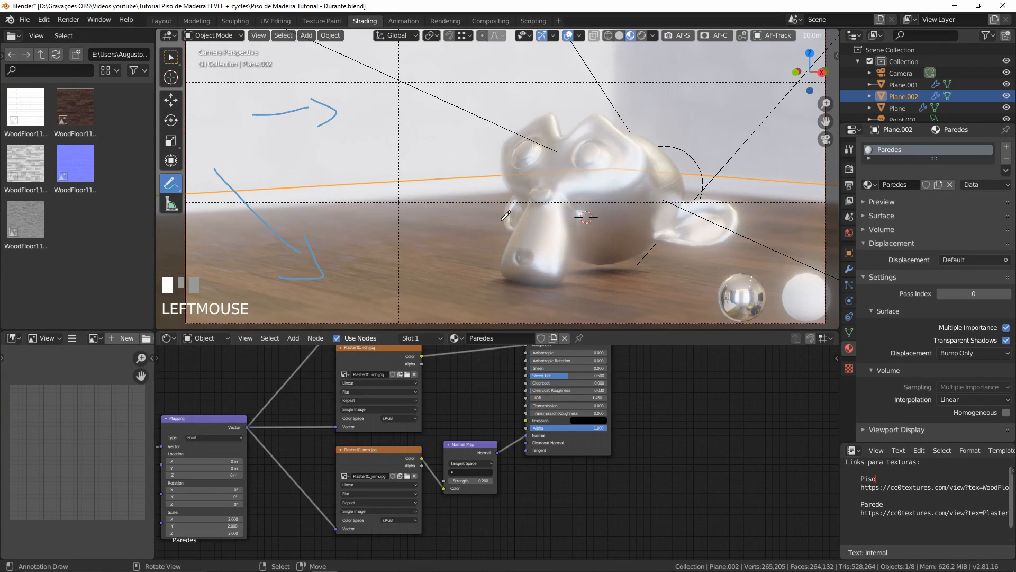
# Set the scene's render engine to Eevee
pyautogui.click(849, 169)
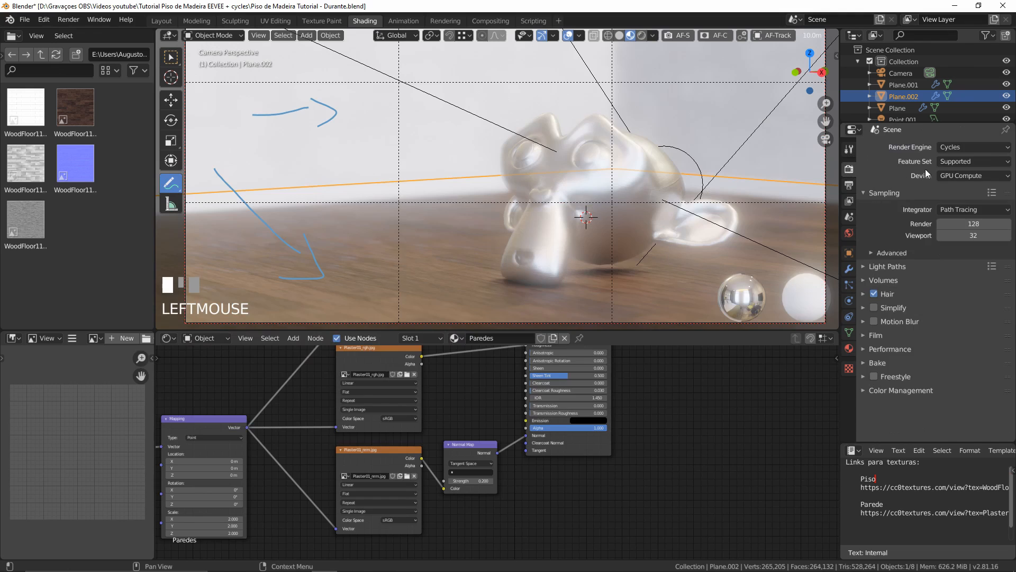
pyautogui.click(959, 147)
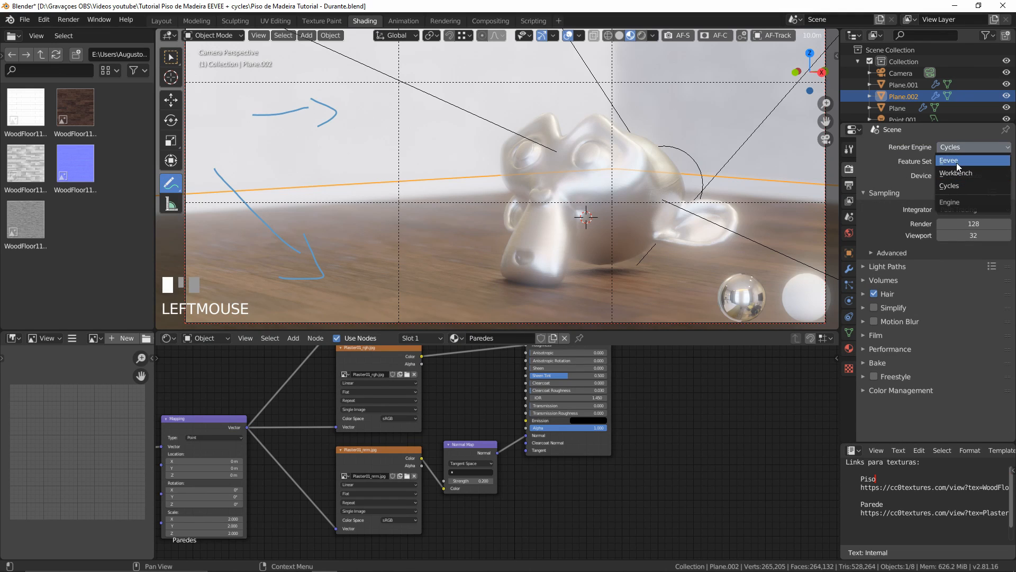
pyautogui.click(957, 162)
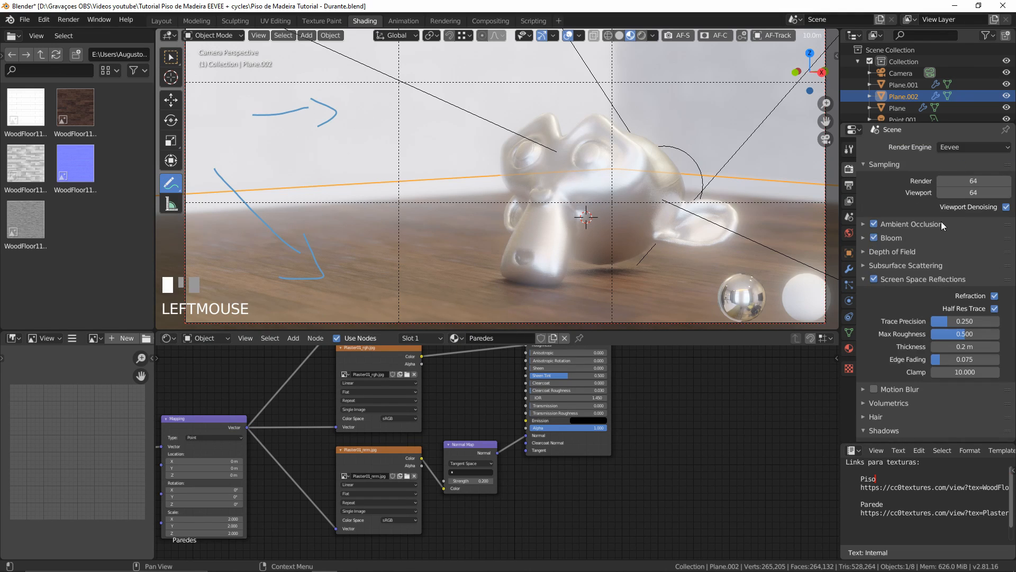